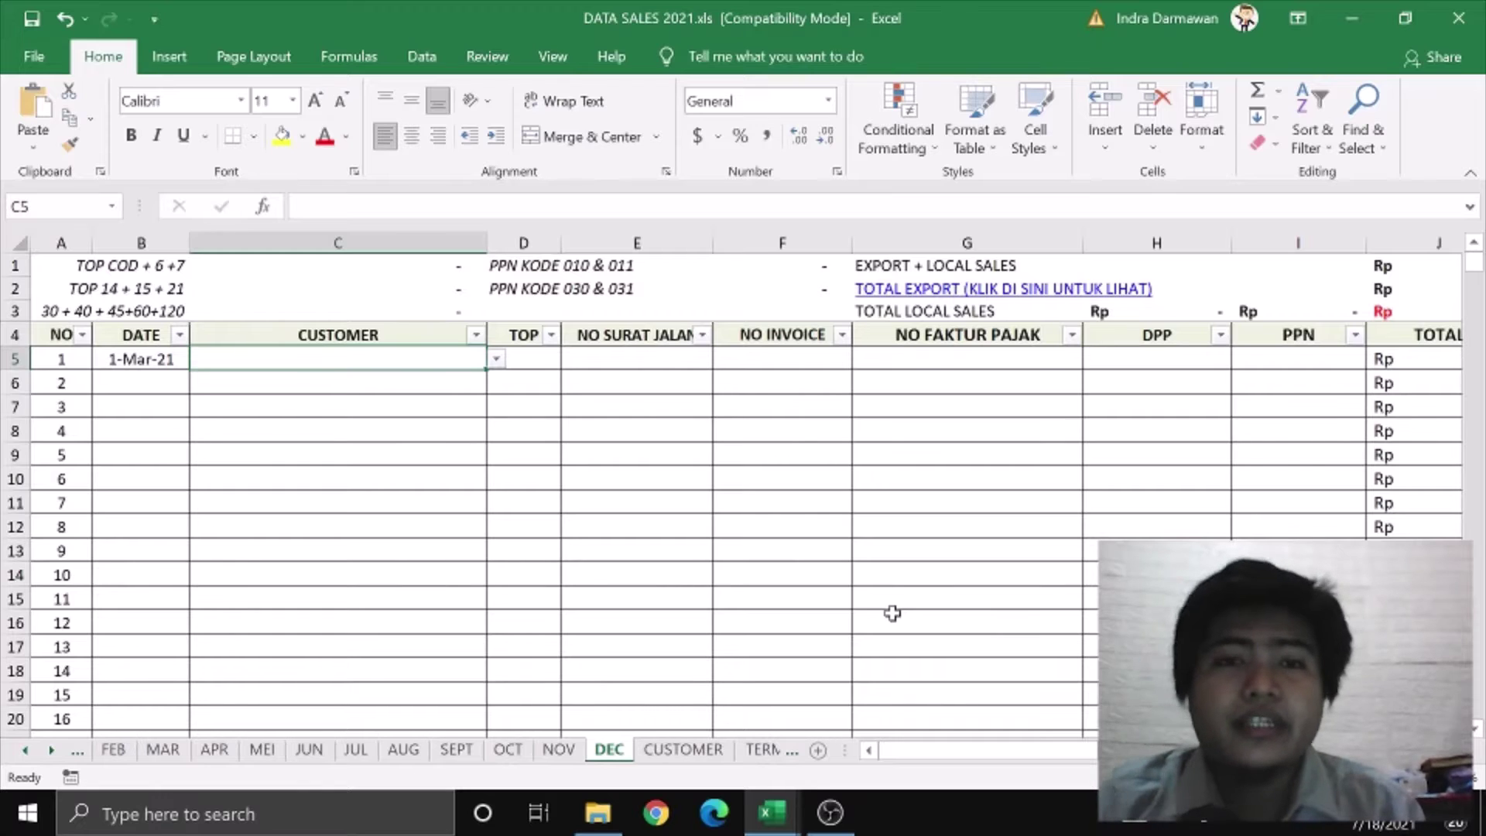
Fill the first row's customer cell C5 with PT. TEMPO SCAN PACIFIC by filtering the customer list on TEMPO
type("TEMPO")
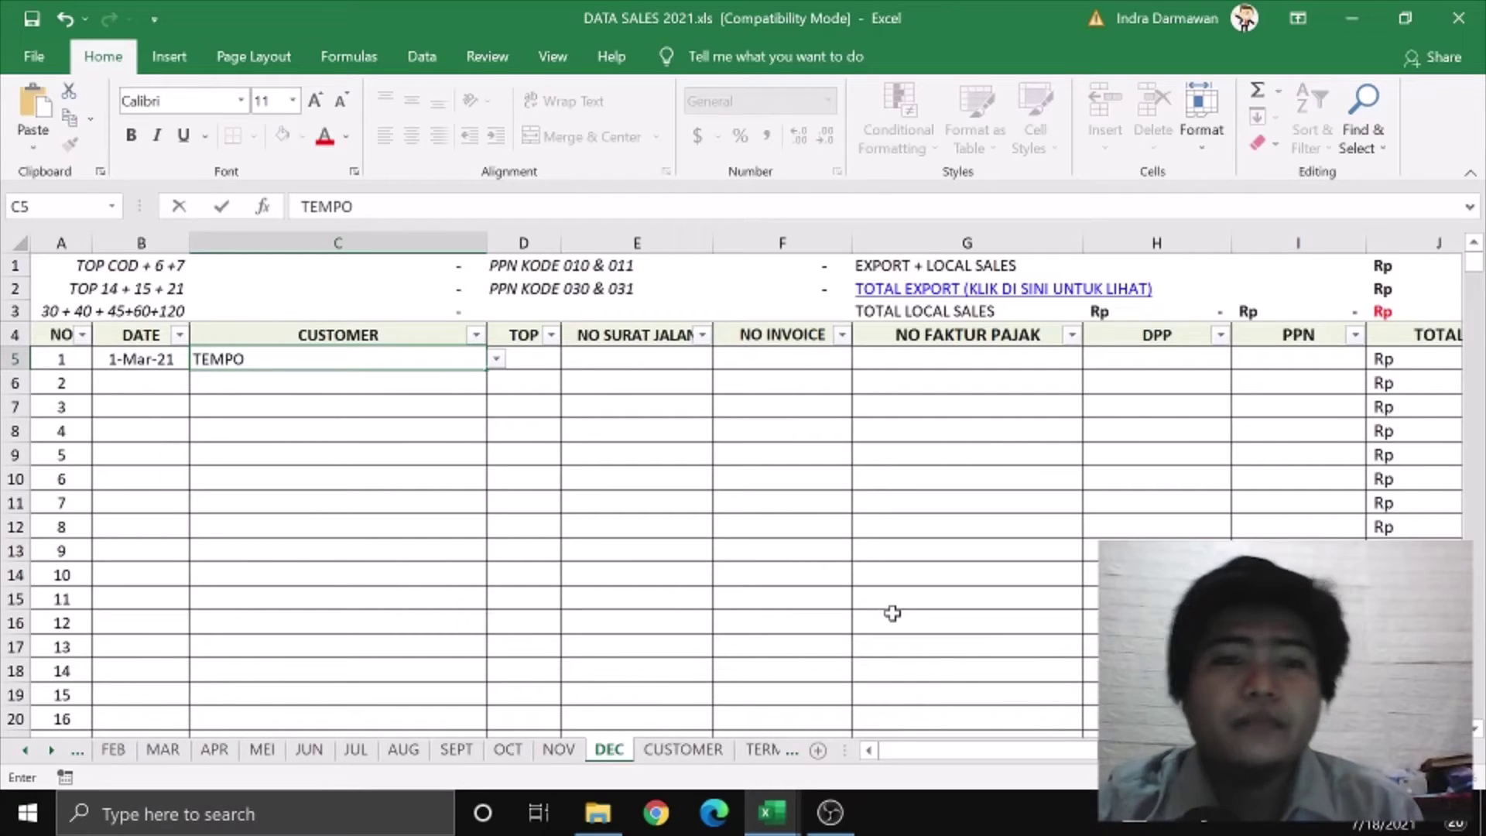
left_click(496, 360)
mouse_move(494, 414)
left_mouse_down()
mouse_move(507, 478)
mouse_move(492, 418)
left_mouse_up()
left_click(447, 411)
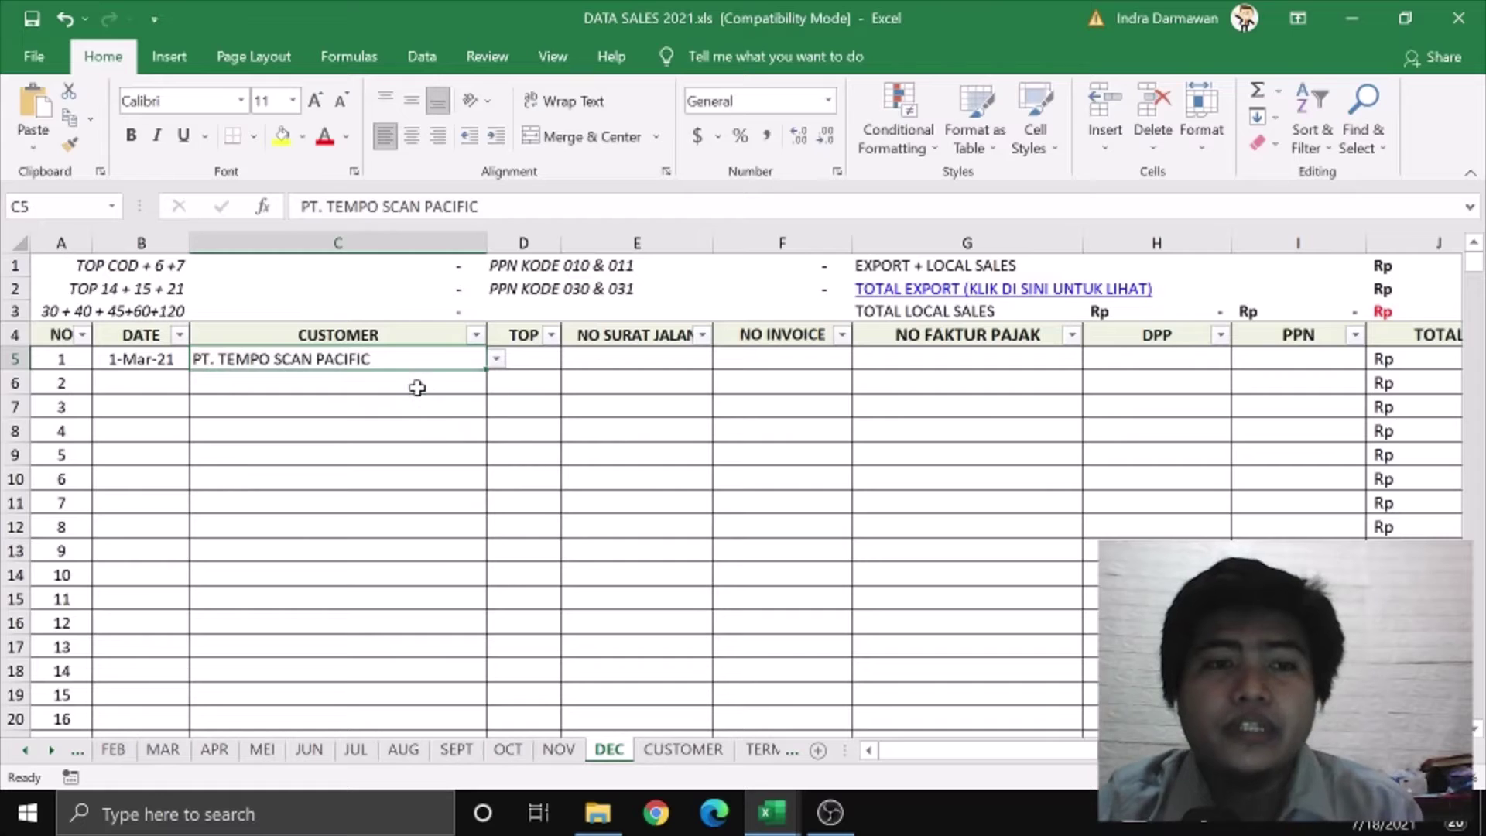
Fill customer cell C6 with PT. BANK MANDIRI (PERSERO) TBK by filtering the customer list on MANDIRI
left_click(417, 387)
type("MANDIR")
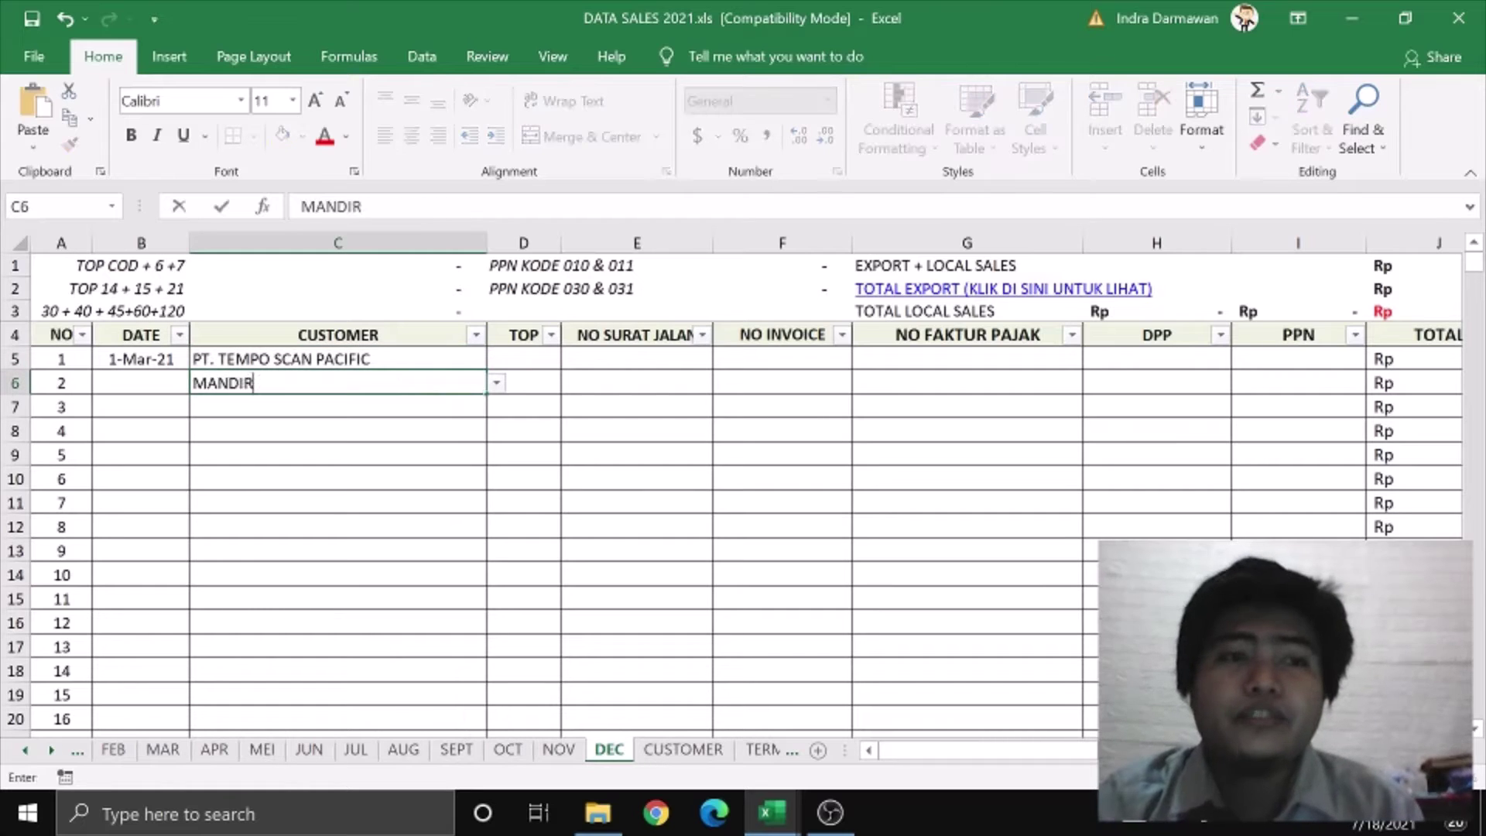
type("I")
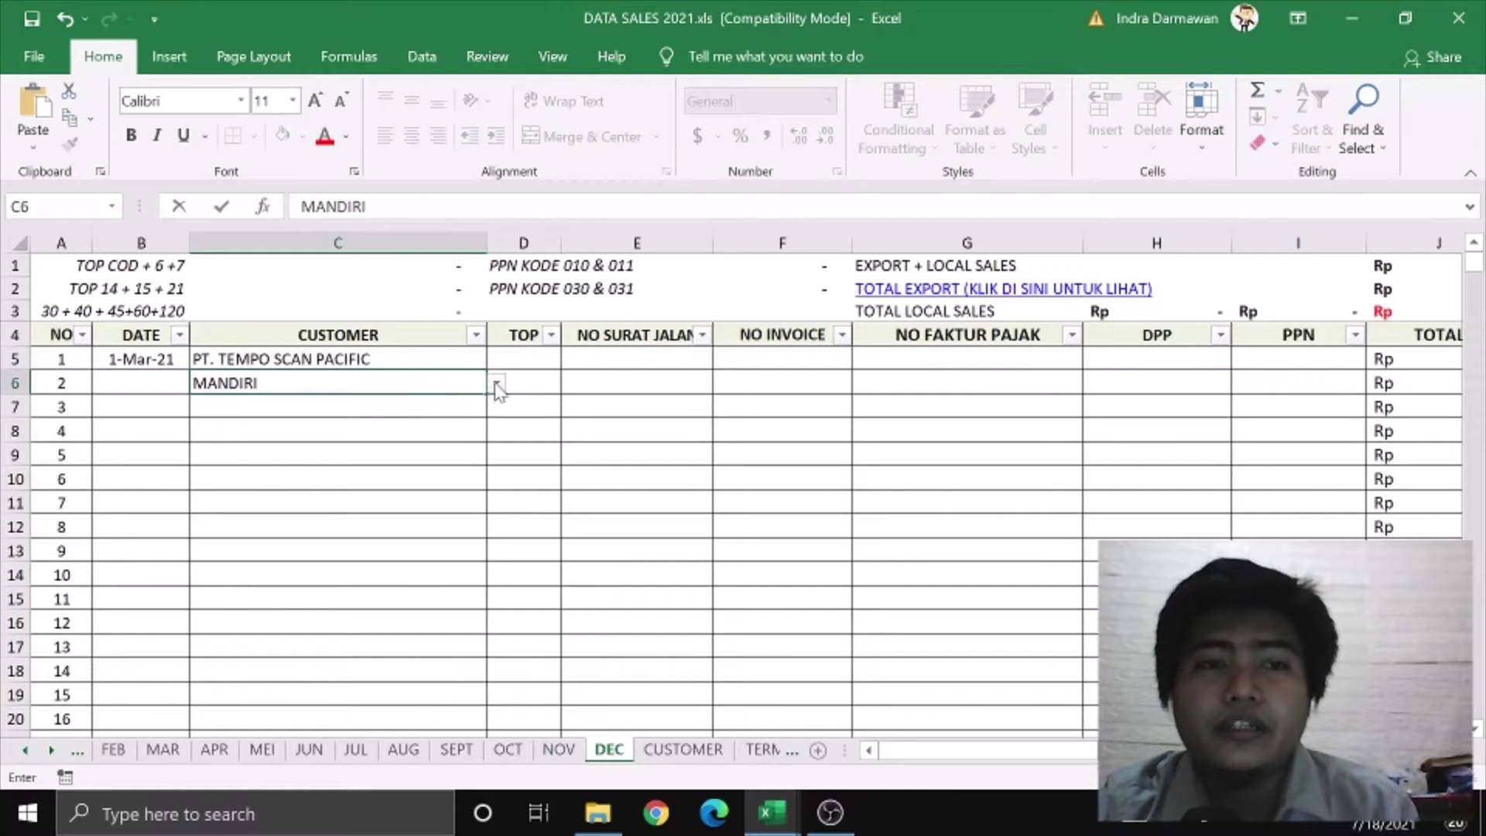
left_click(495, 383)
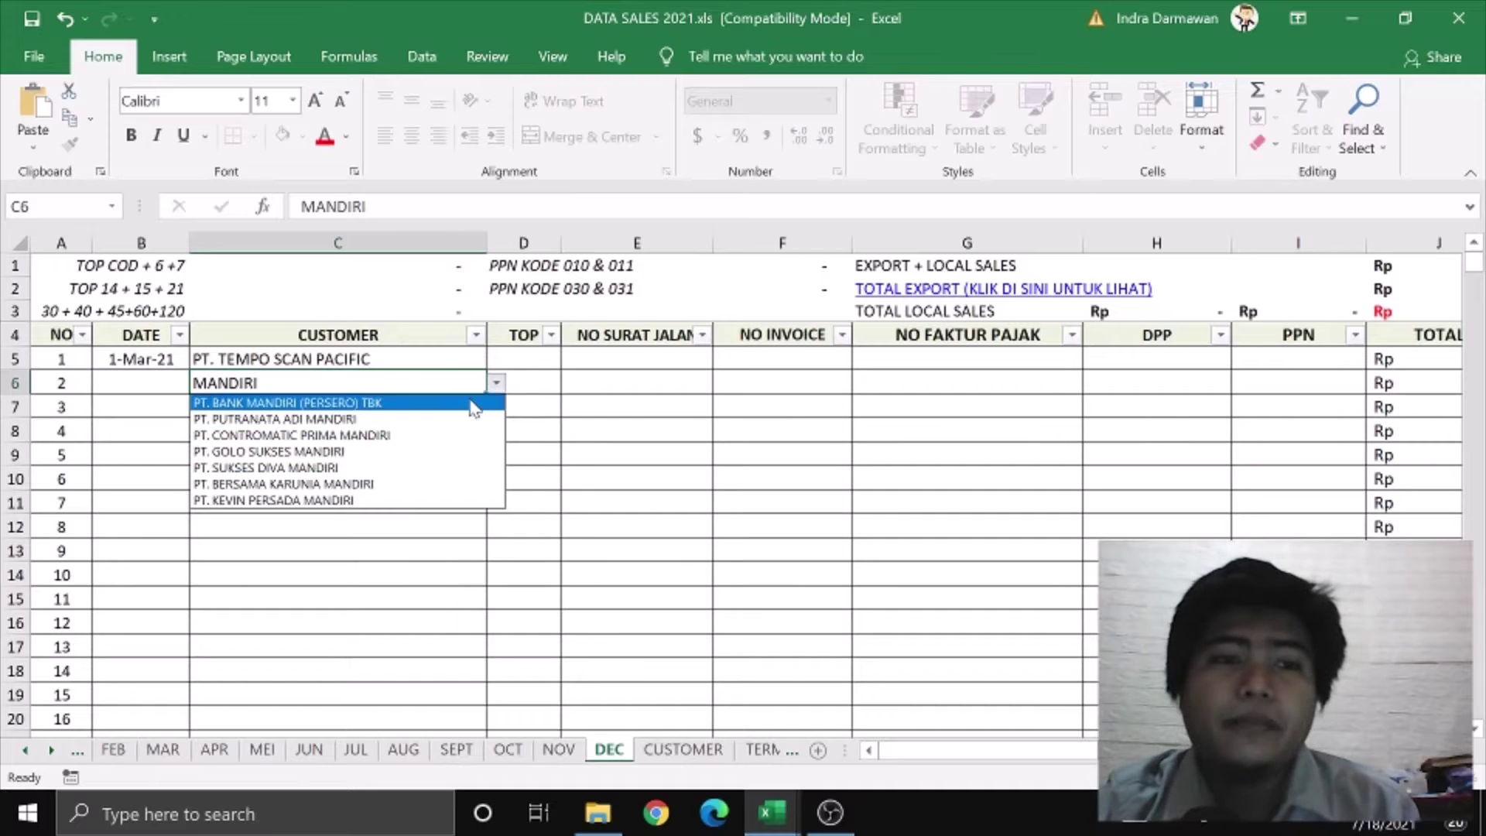
left_click(469, 403)
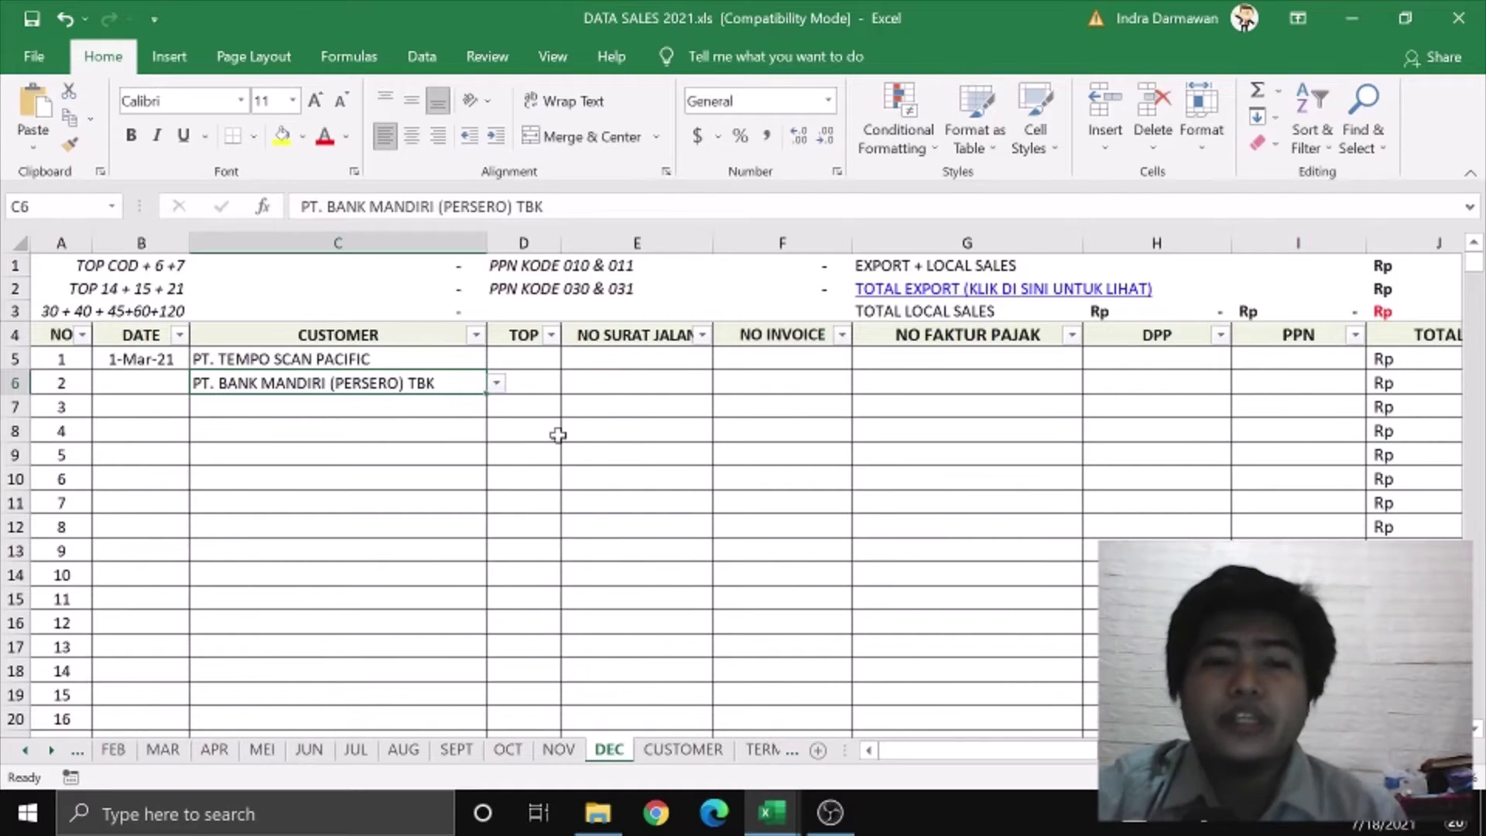
Switch to the Book2 workbook and enter the search keyword MAN in cell C5
left_click(771, 813)
left_click(799, 768)
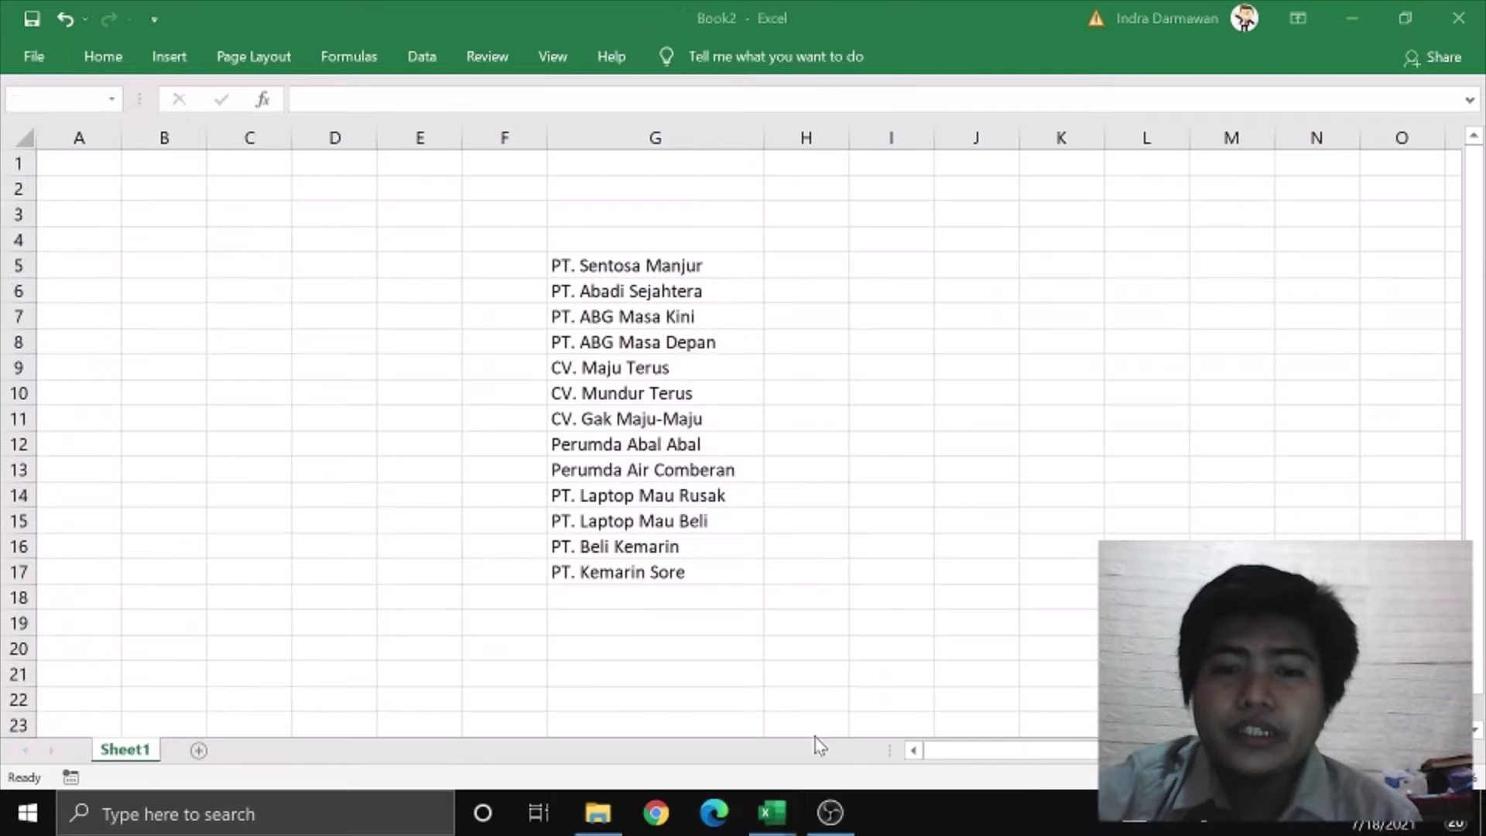
left_click(613, 263)
left_click(638, 374)
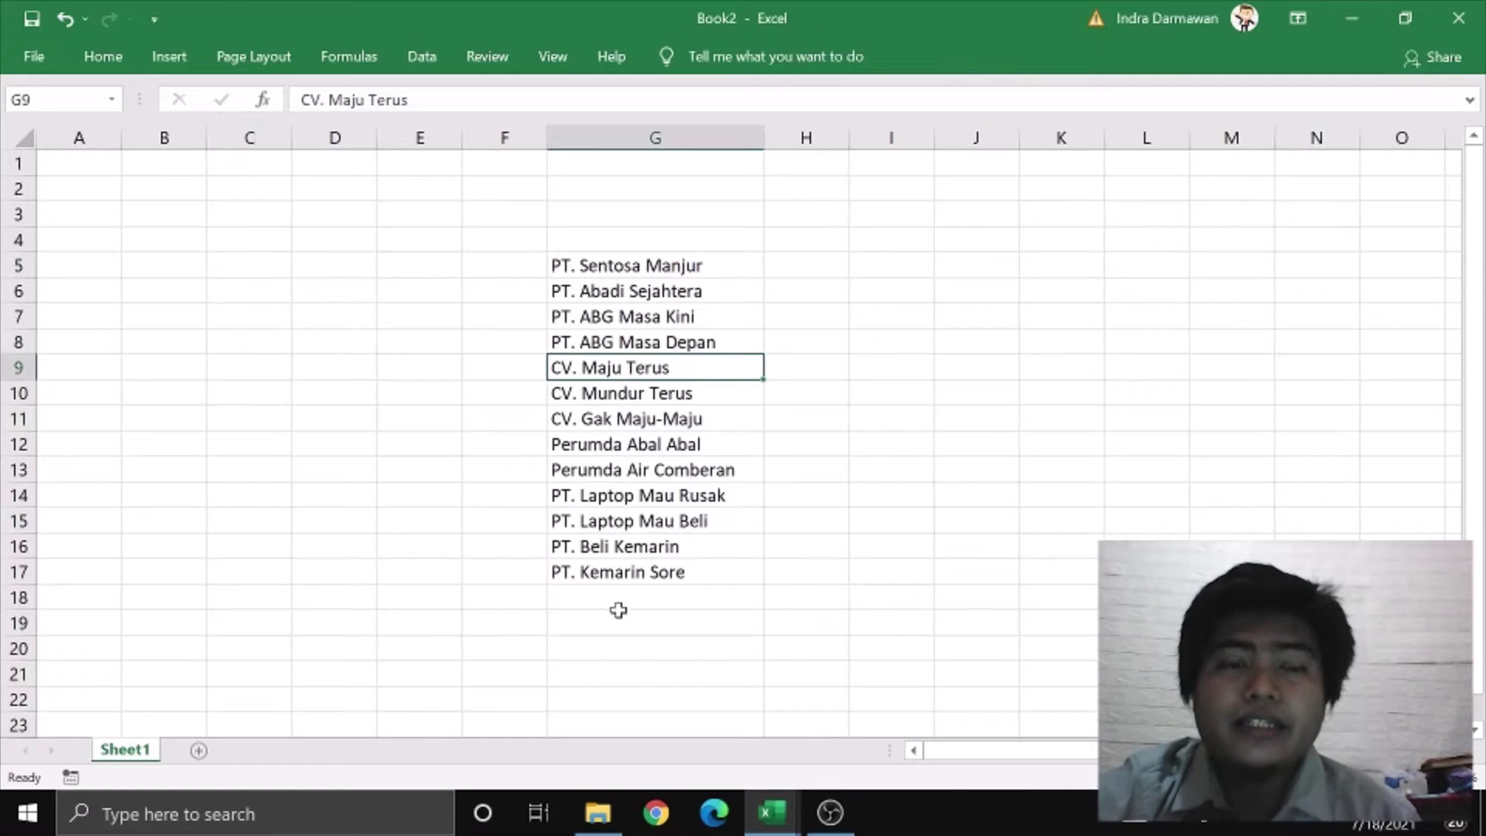
left_click(521, 279)
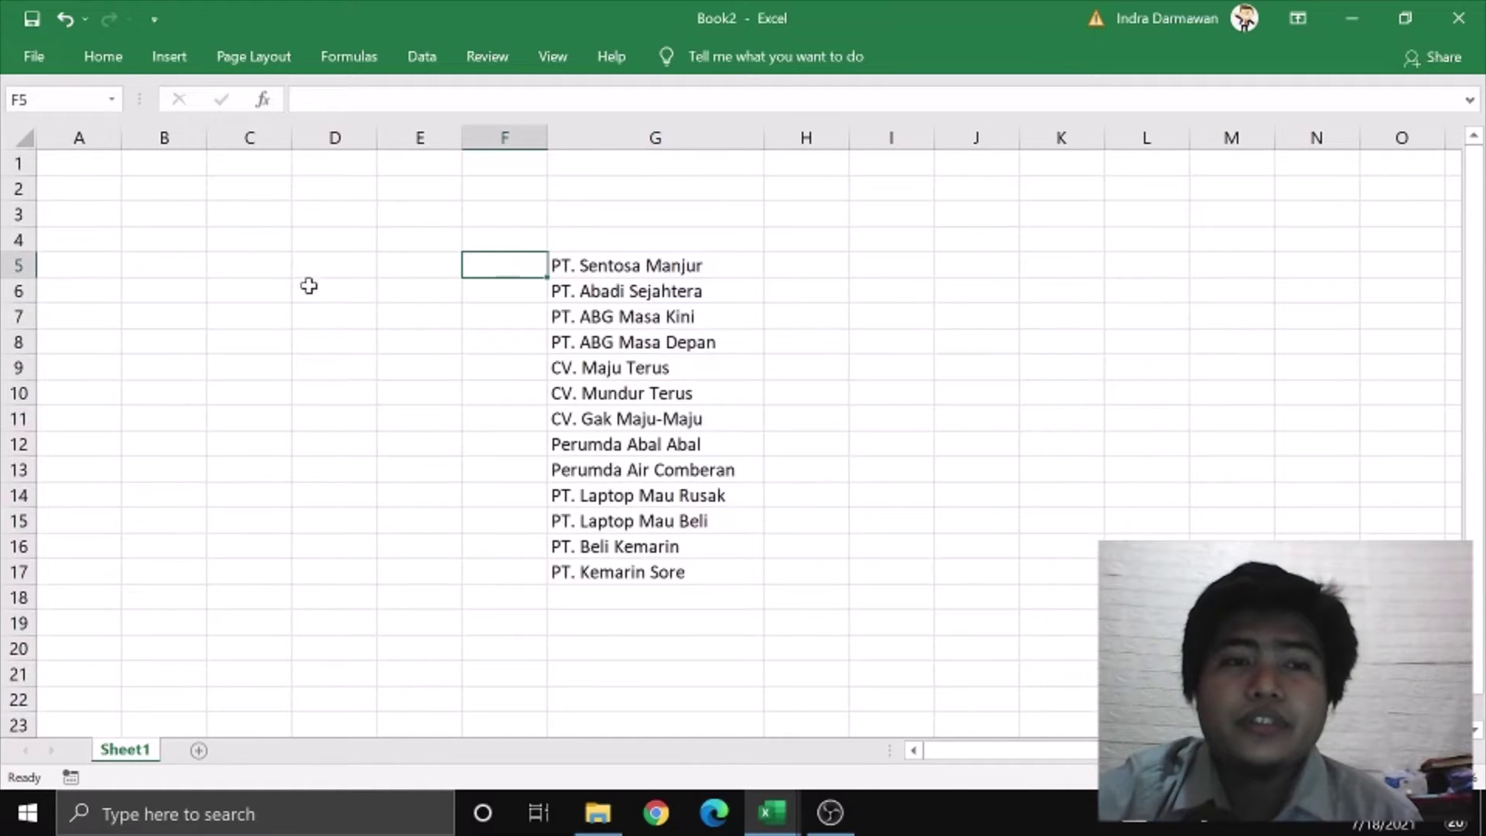
left_click(203, 261)
left_click(246, 261)
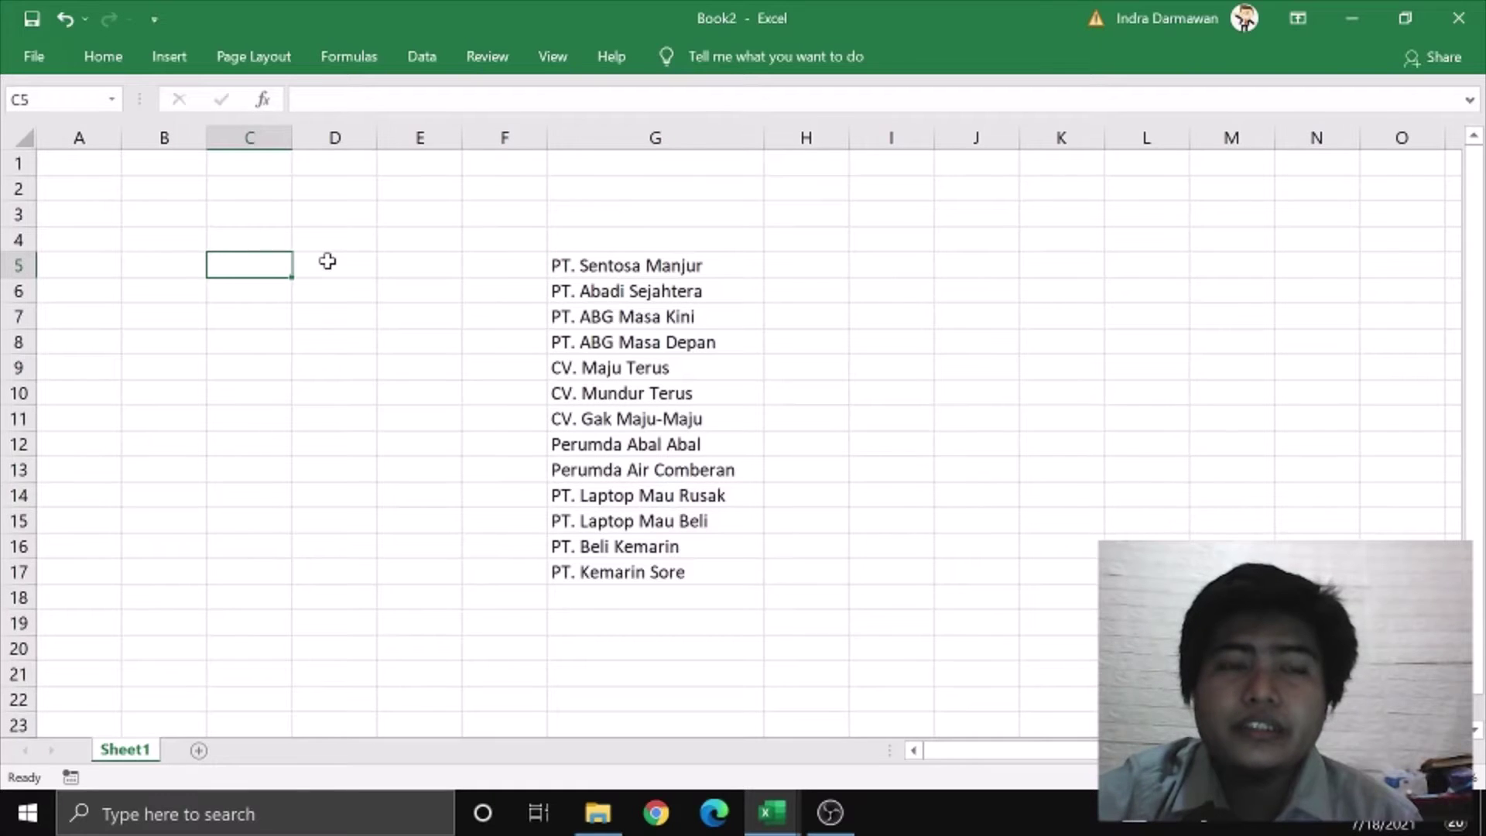
type("MAN")
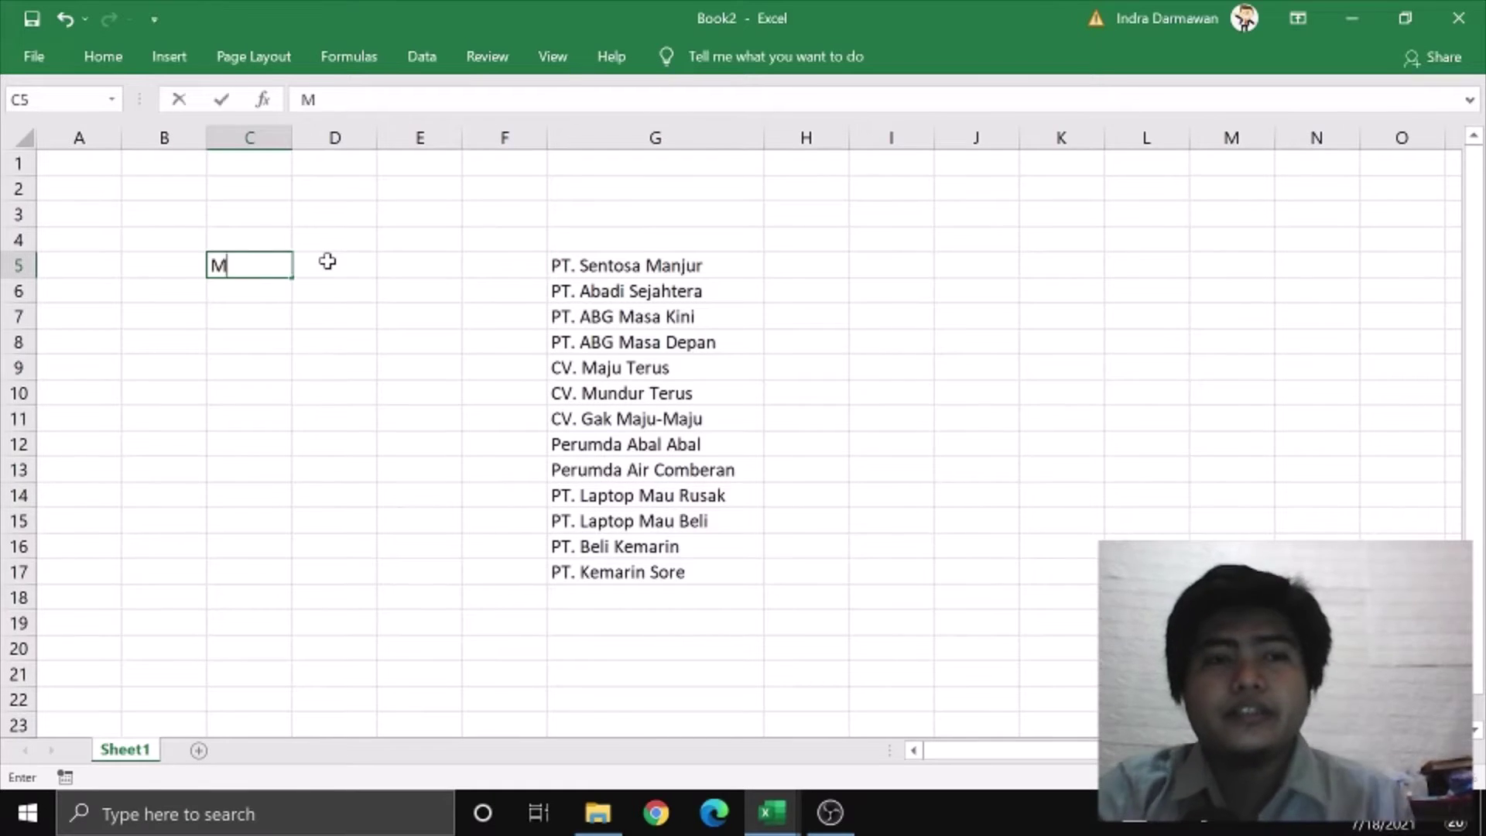
key("Return")
Enter the formula =SEARCH($C$5,G5) in cell F5 beside the first company name
key("Up")
key("Right")
key("Right")
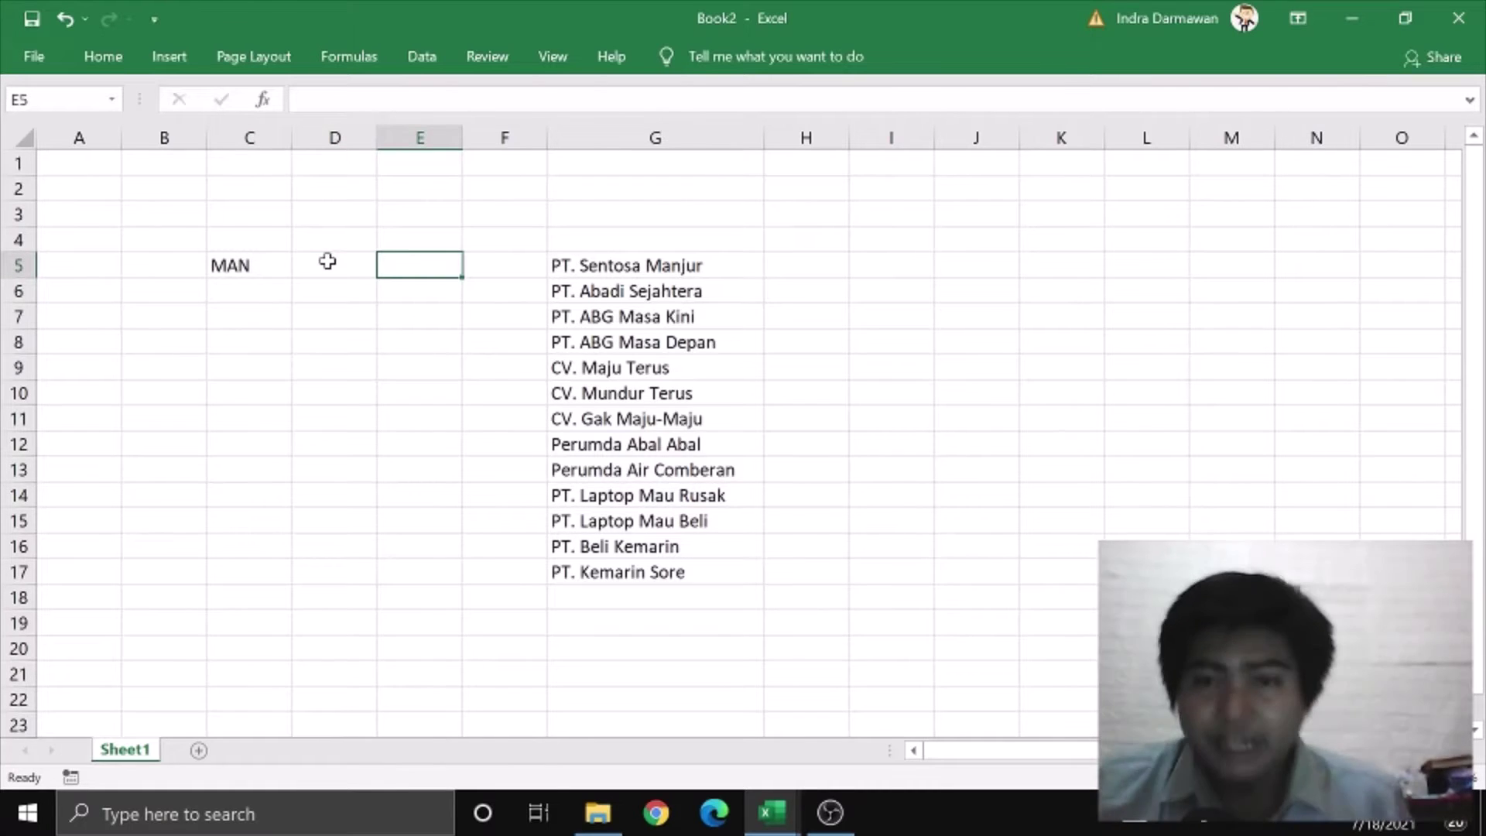
key("Right")
type("=")
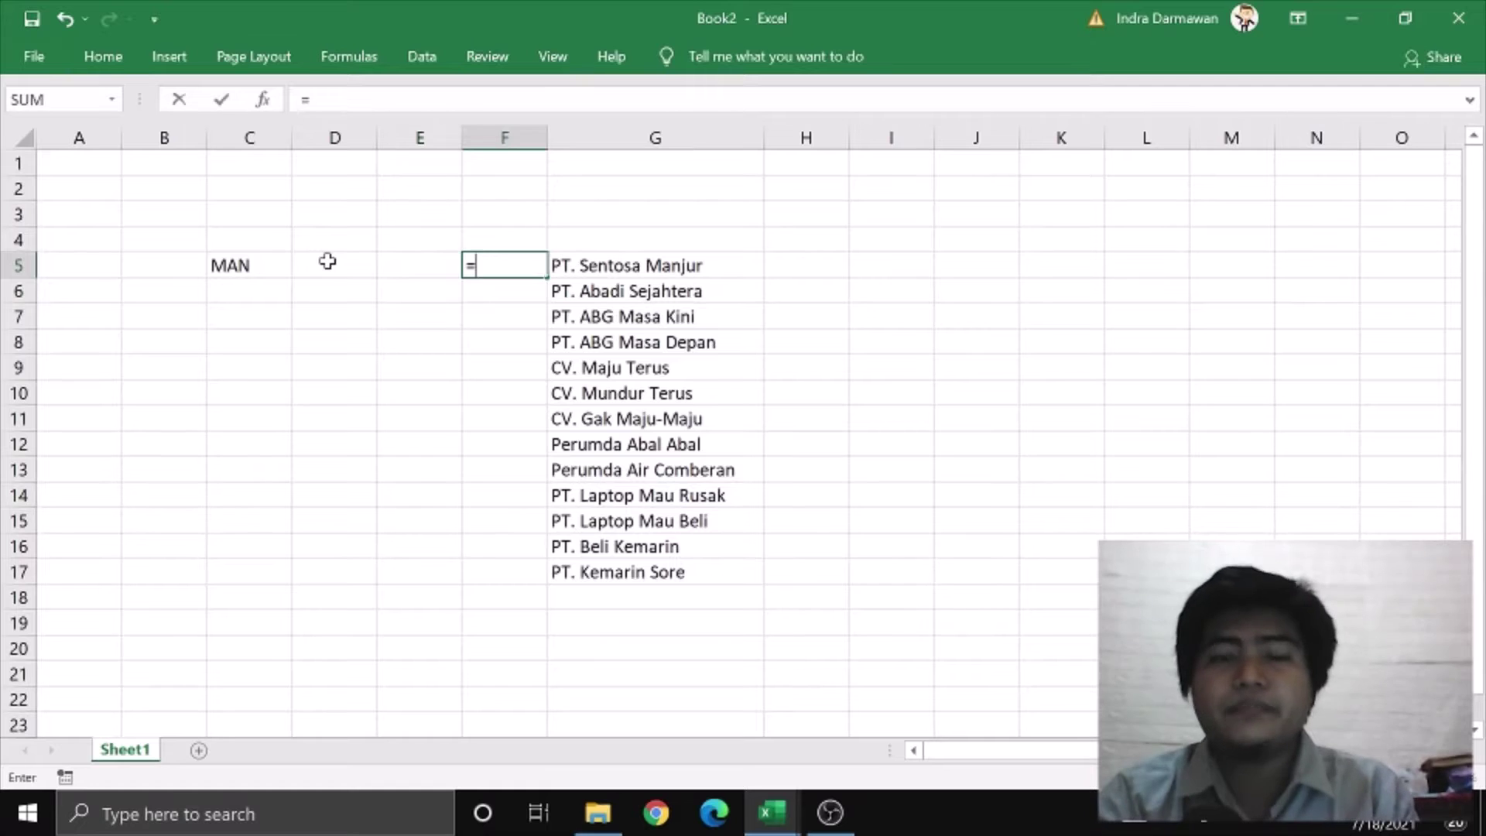
type("SEARCH(")
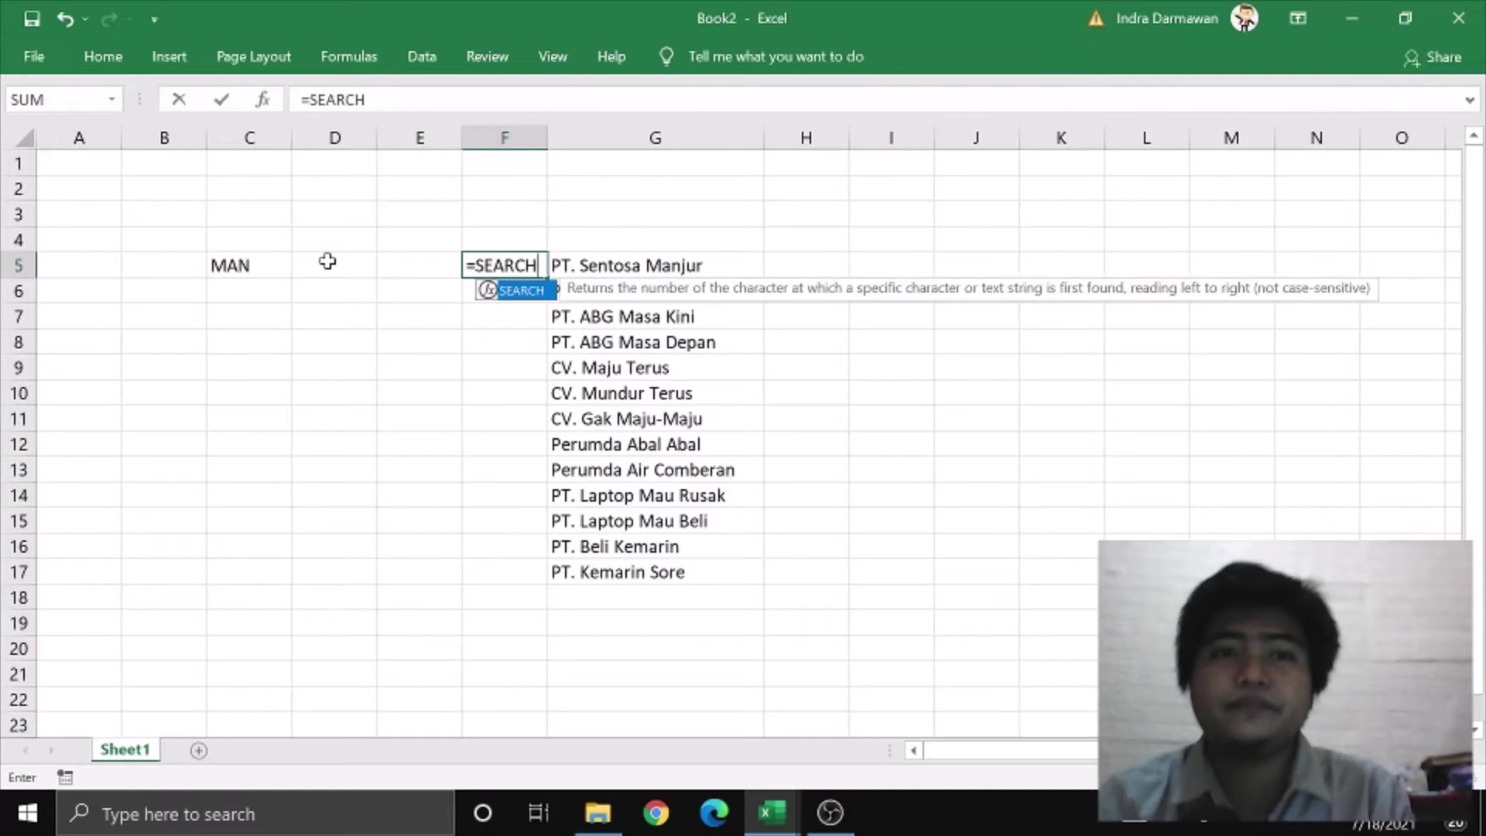
left_click(244, 266)
key("F4")
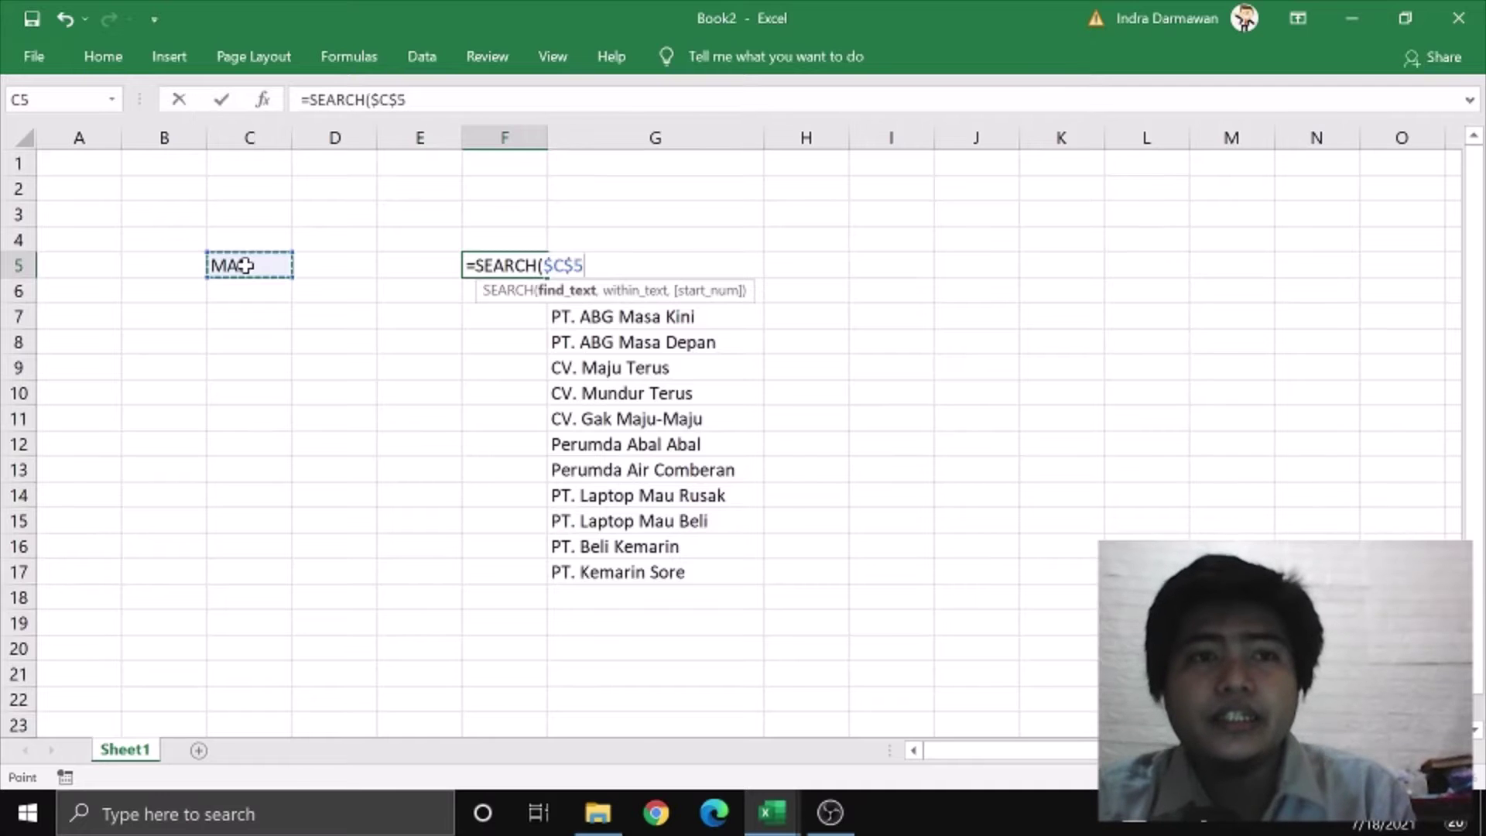
type(",")
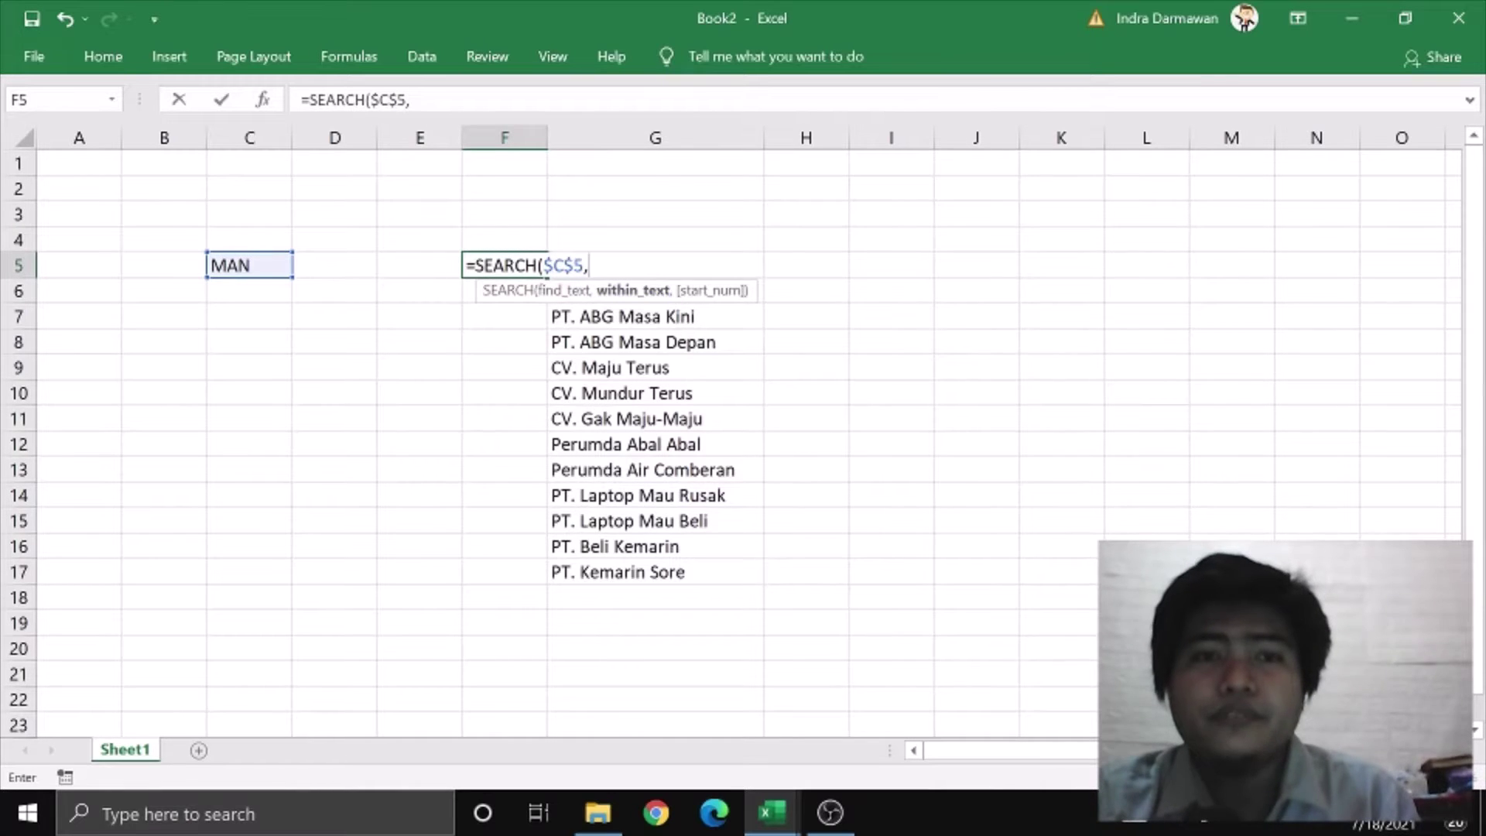
type("G5")
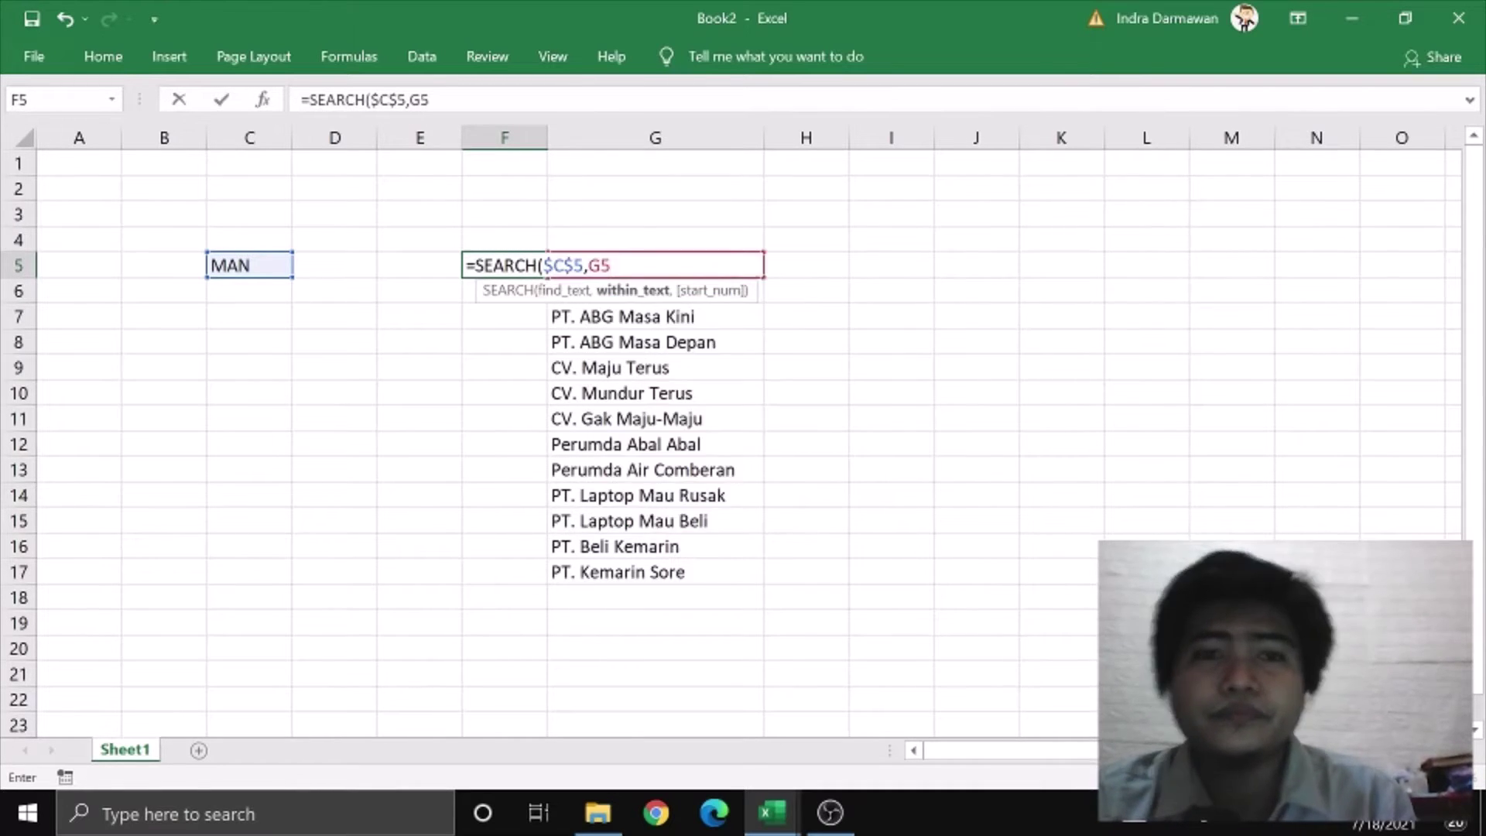
type(")")
key("Return")
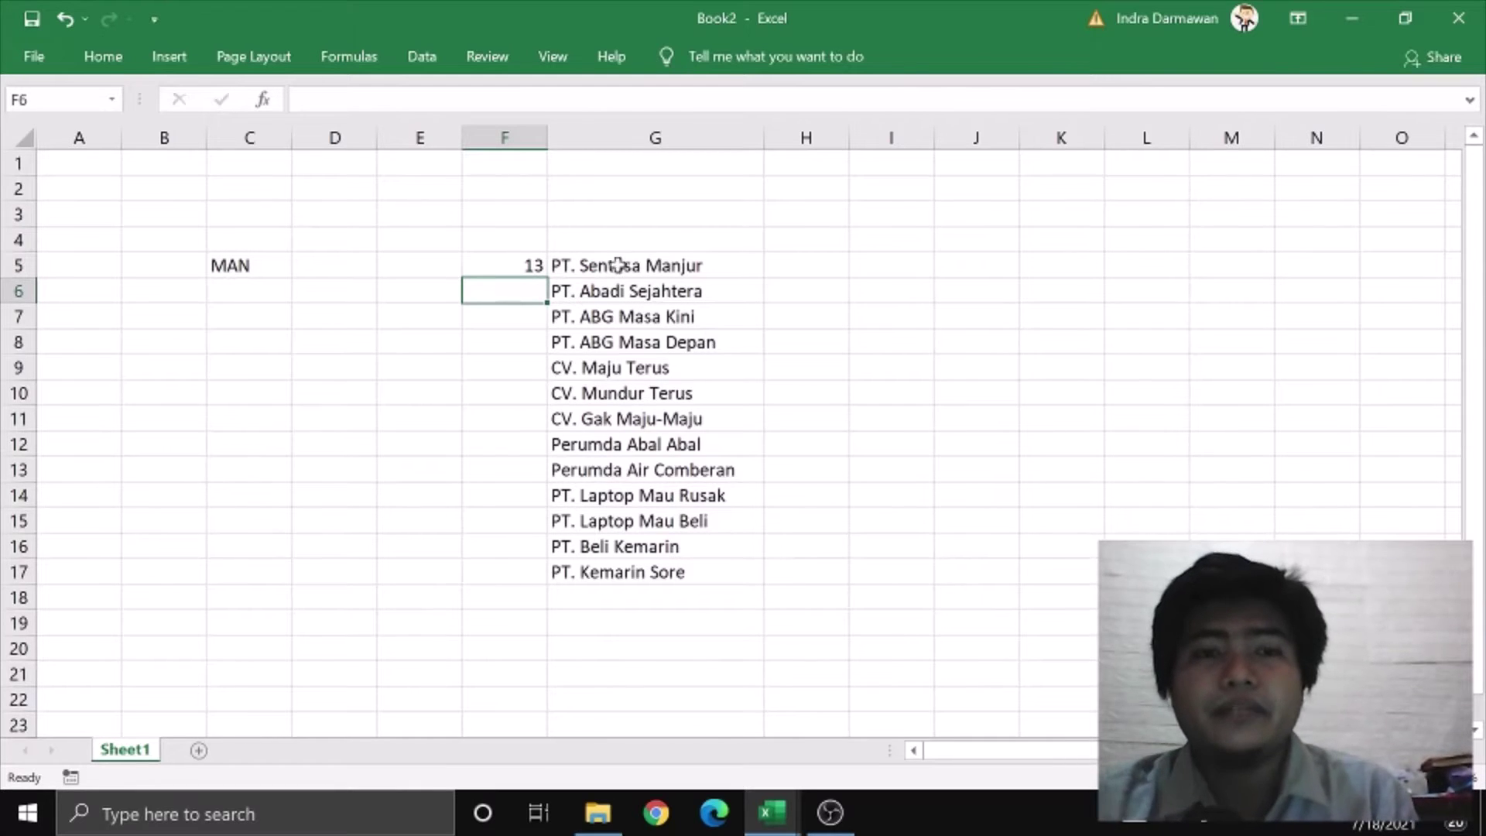
Fill the SEARCH formula from F5 down through F22, past the end of the company list
left_click(532, 263)
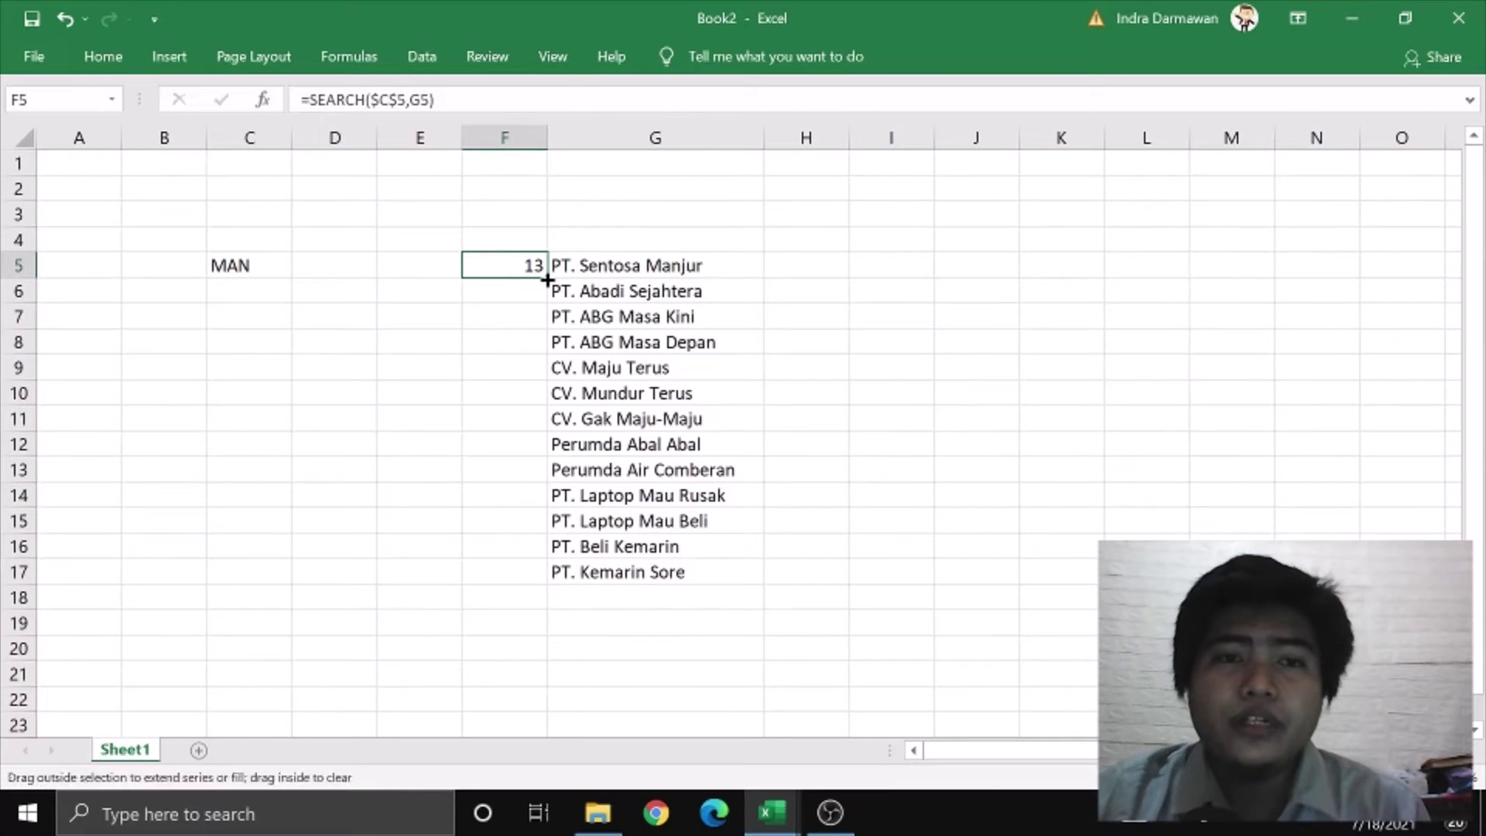
double_click(547, 276)
left_click(782, 544)
left_click(489, 571)
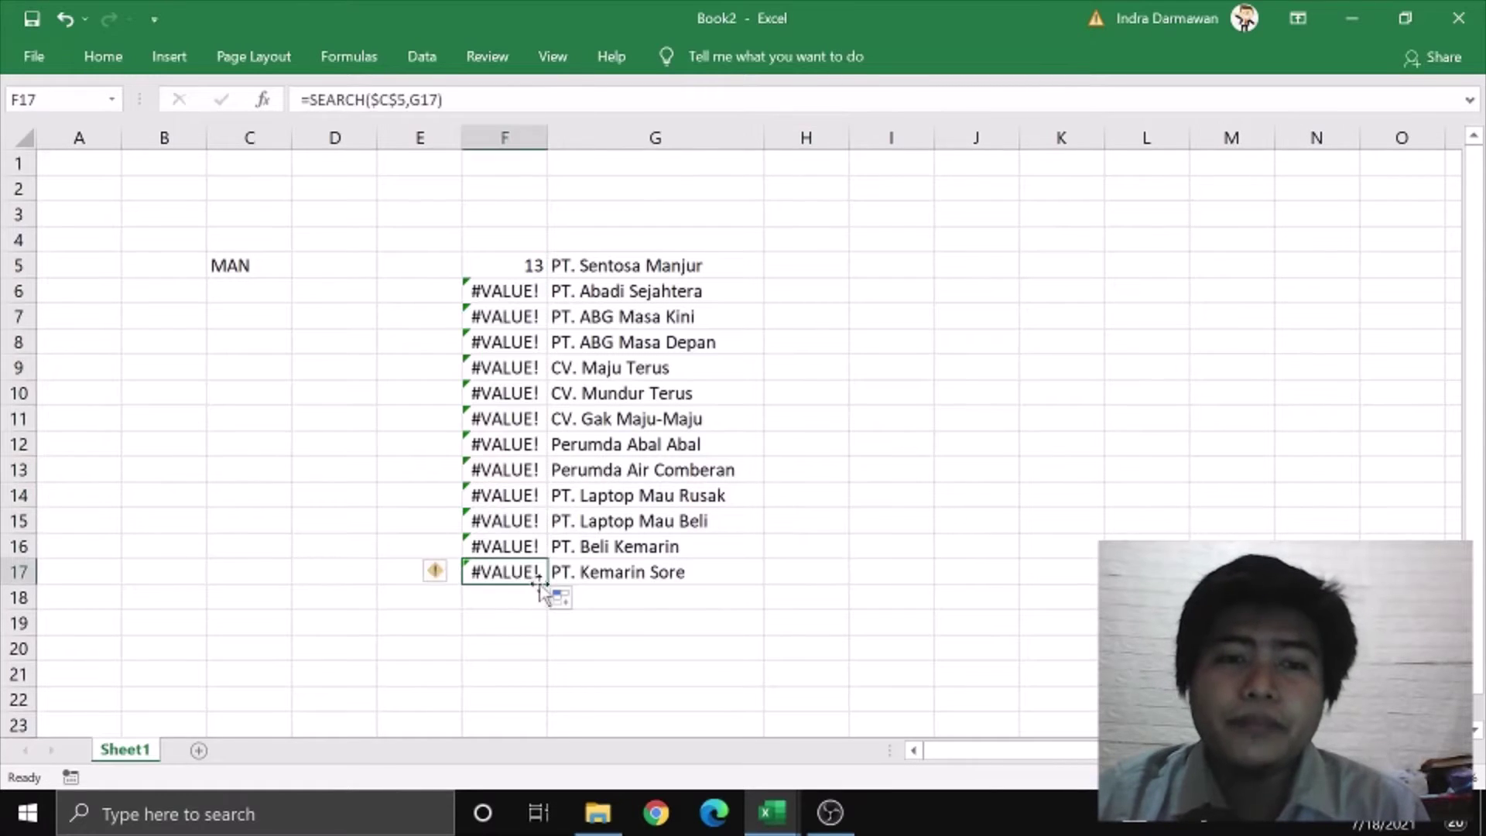
left_click_drag(545, 585, 541, 719)
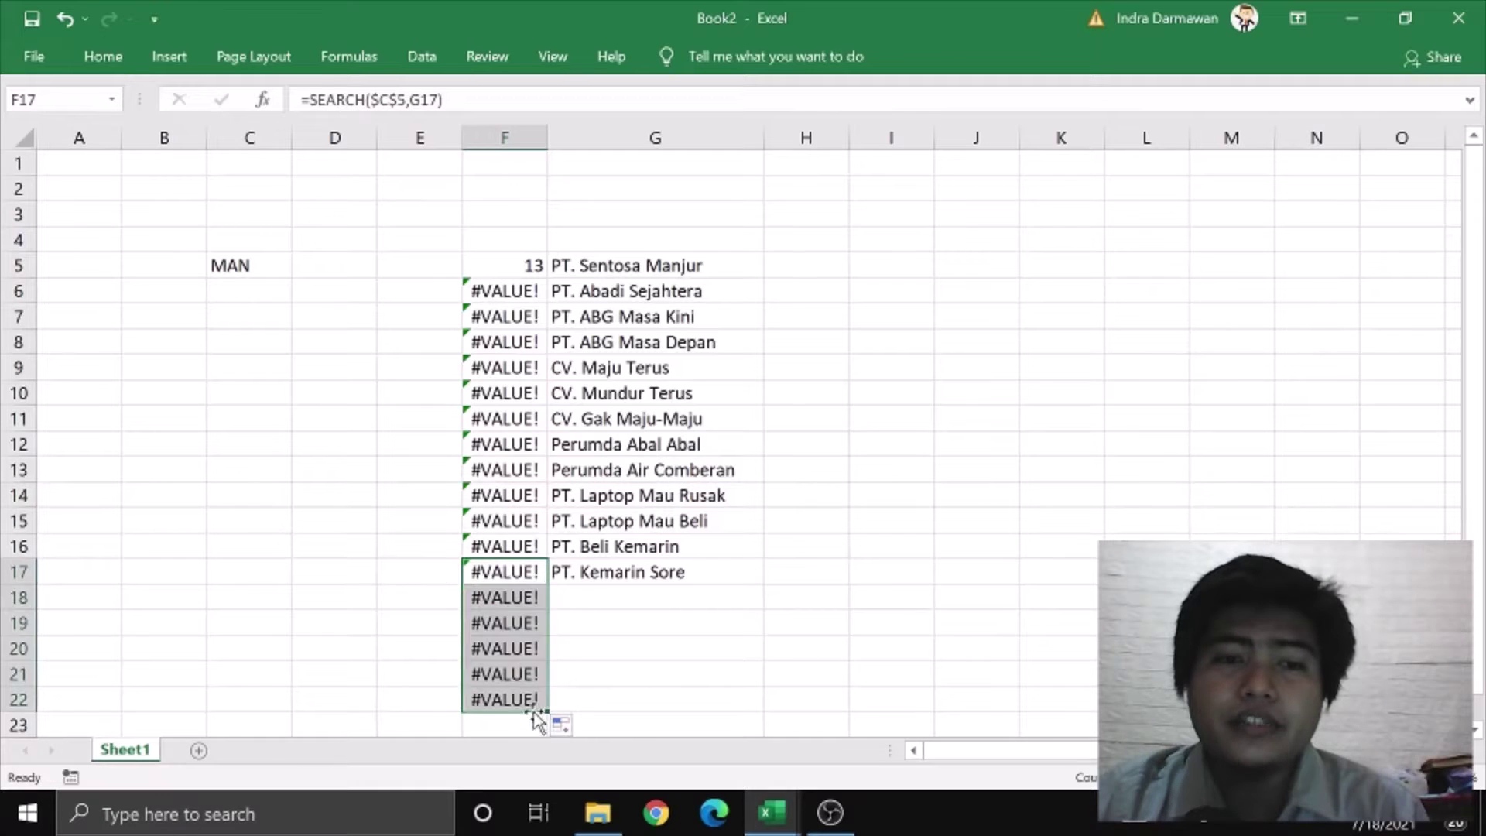
left_click(703, 670)
Try wrapping the formula in F5 as =ISNUMBER(SEARCH($C$5,G5)), and undo the change
left_click(506, 269)
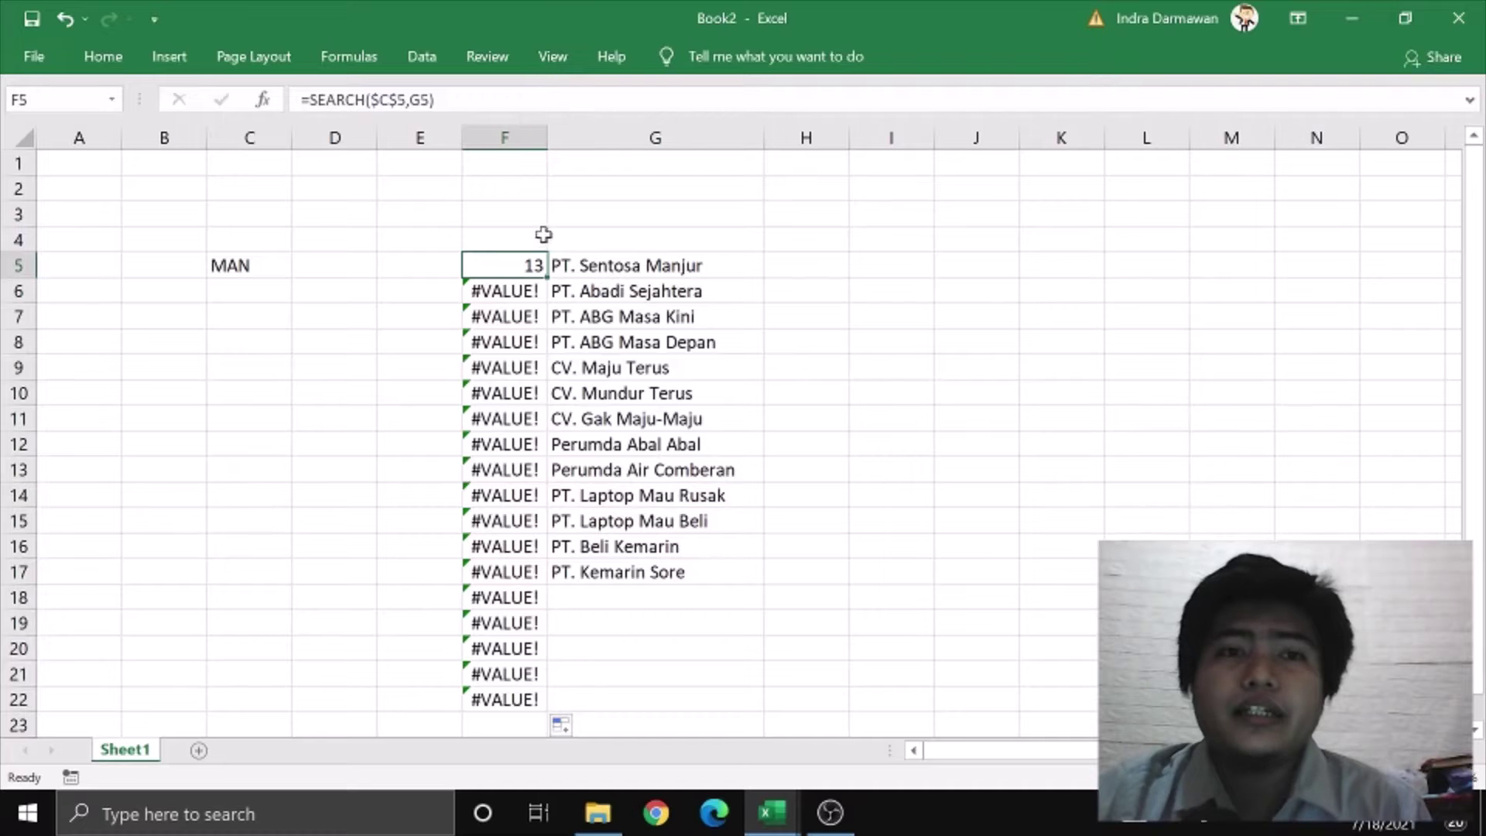
key("F2")
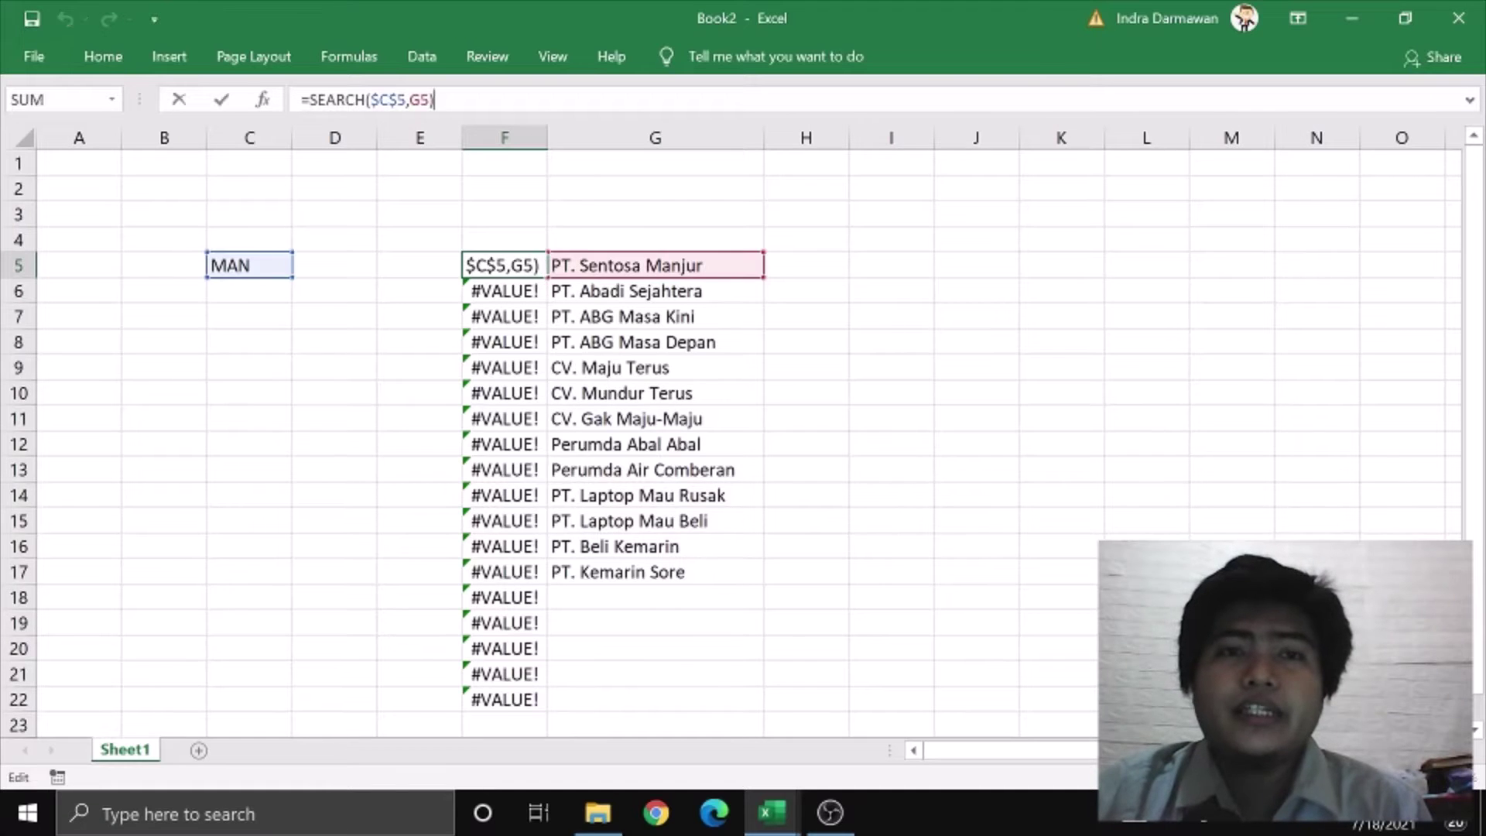
left_click(875, 293)
left_click(518, 265)
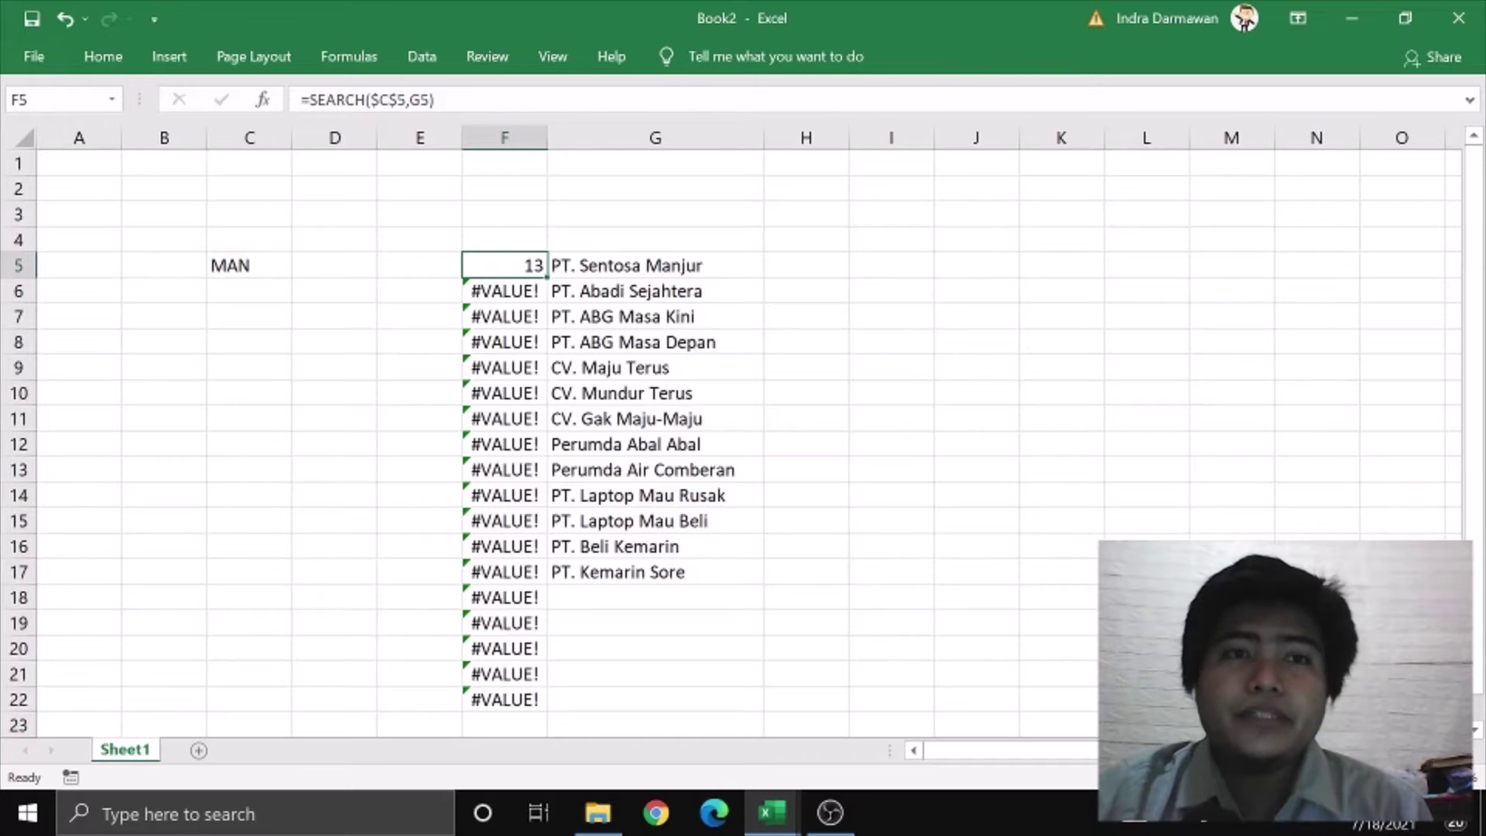
left_click(466, 100)
left_click(421, 100)
left_click(398, 99)
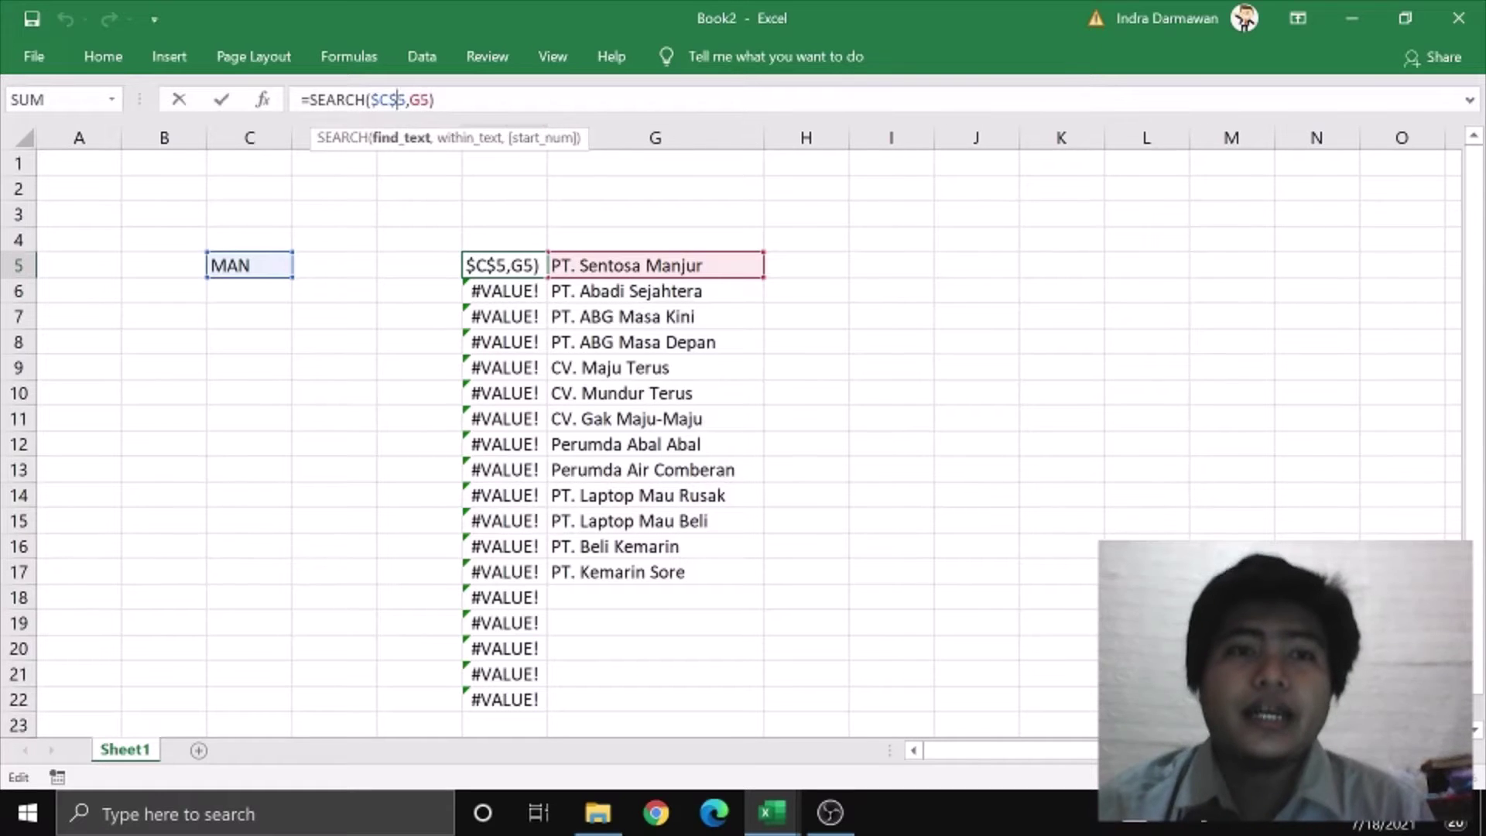
key("Left")
key("Left")
key("Left")
key("Left")
key("Left")
key("Left")
key("Left")
key("Left")
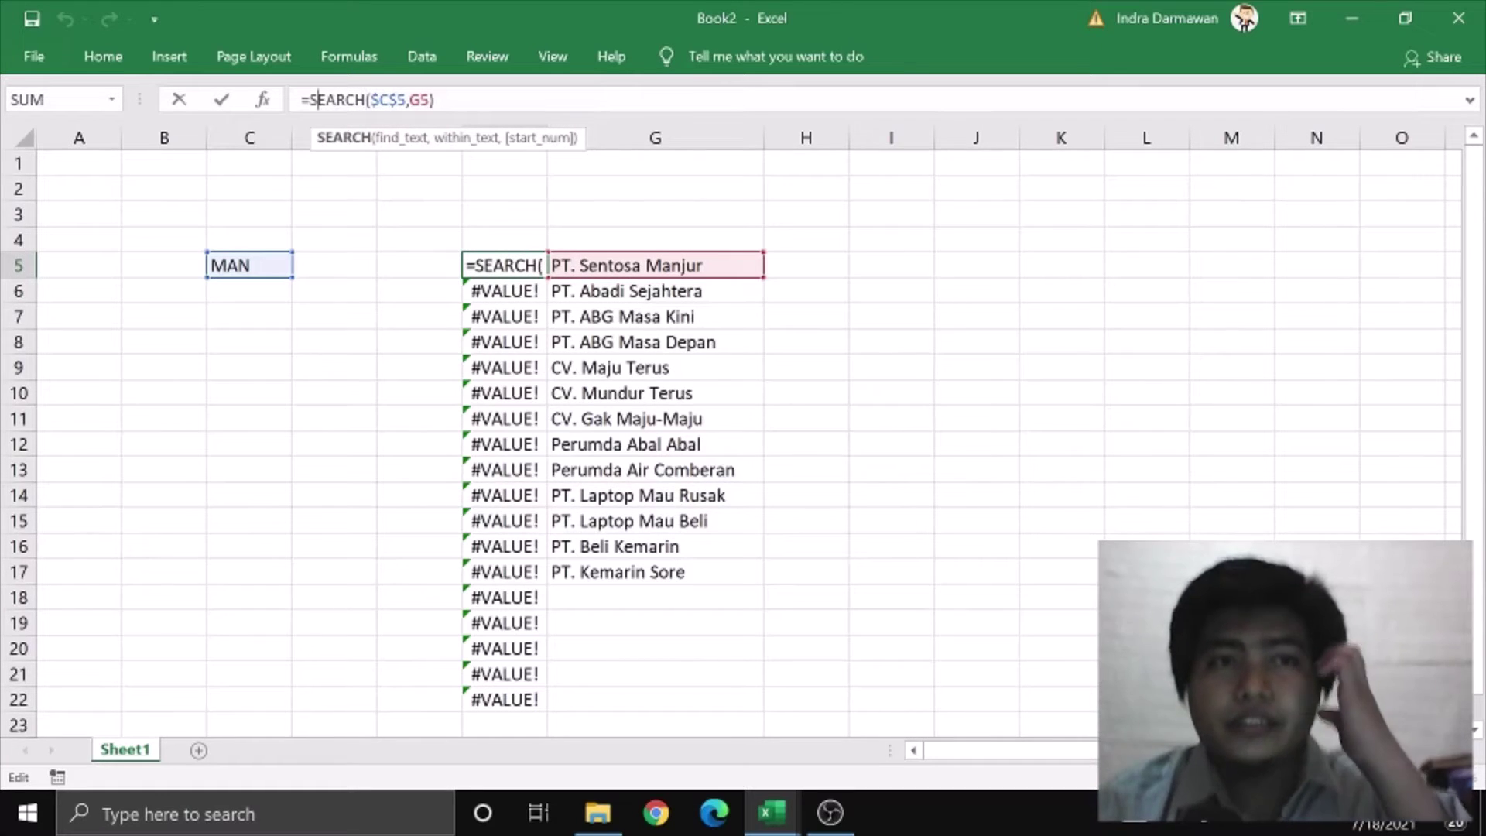
key("Left")
type("IS")
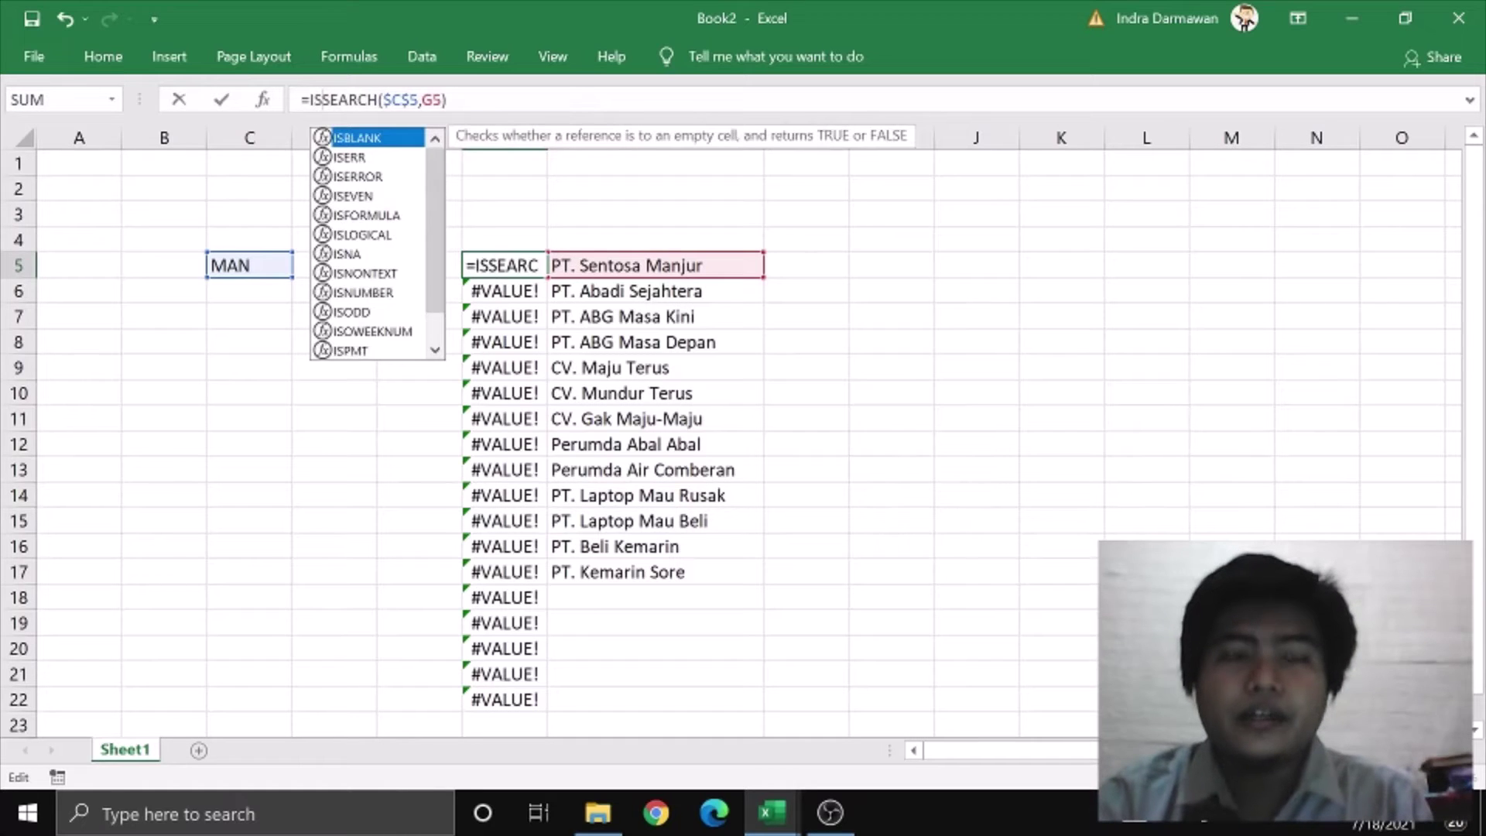
type("NUMBER(")
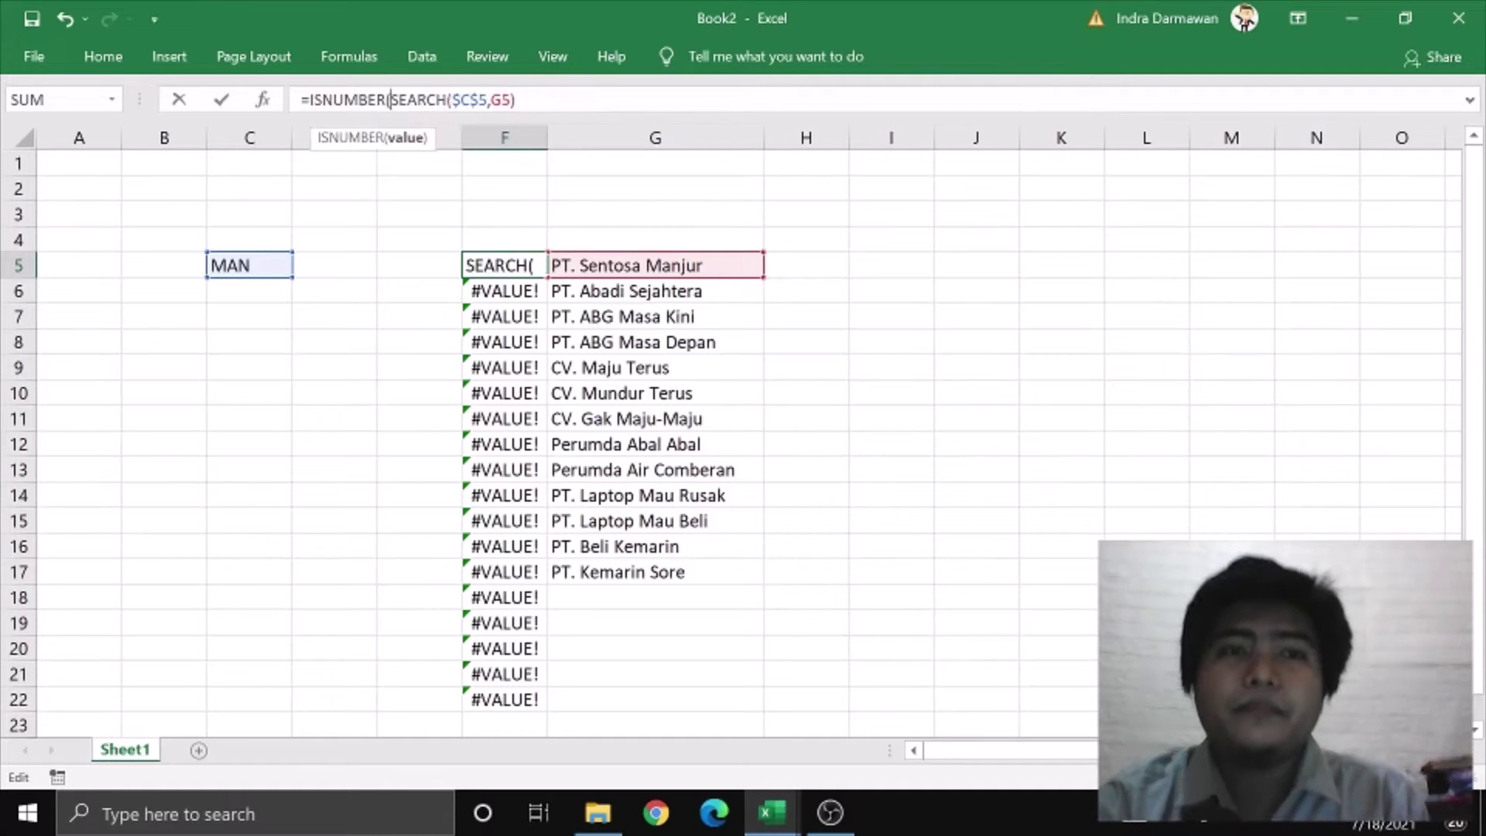
key("End")
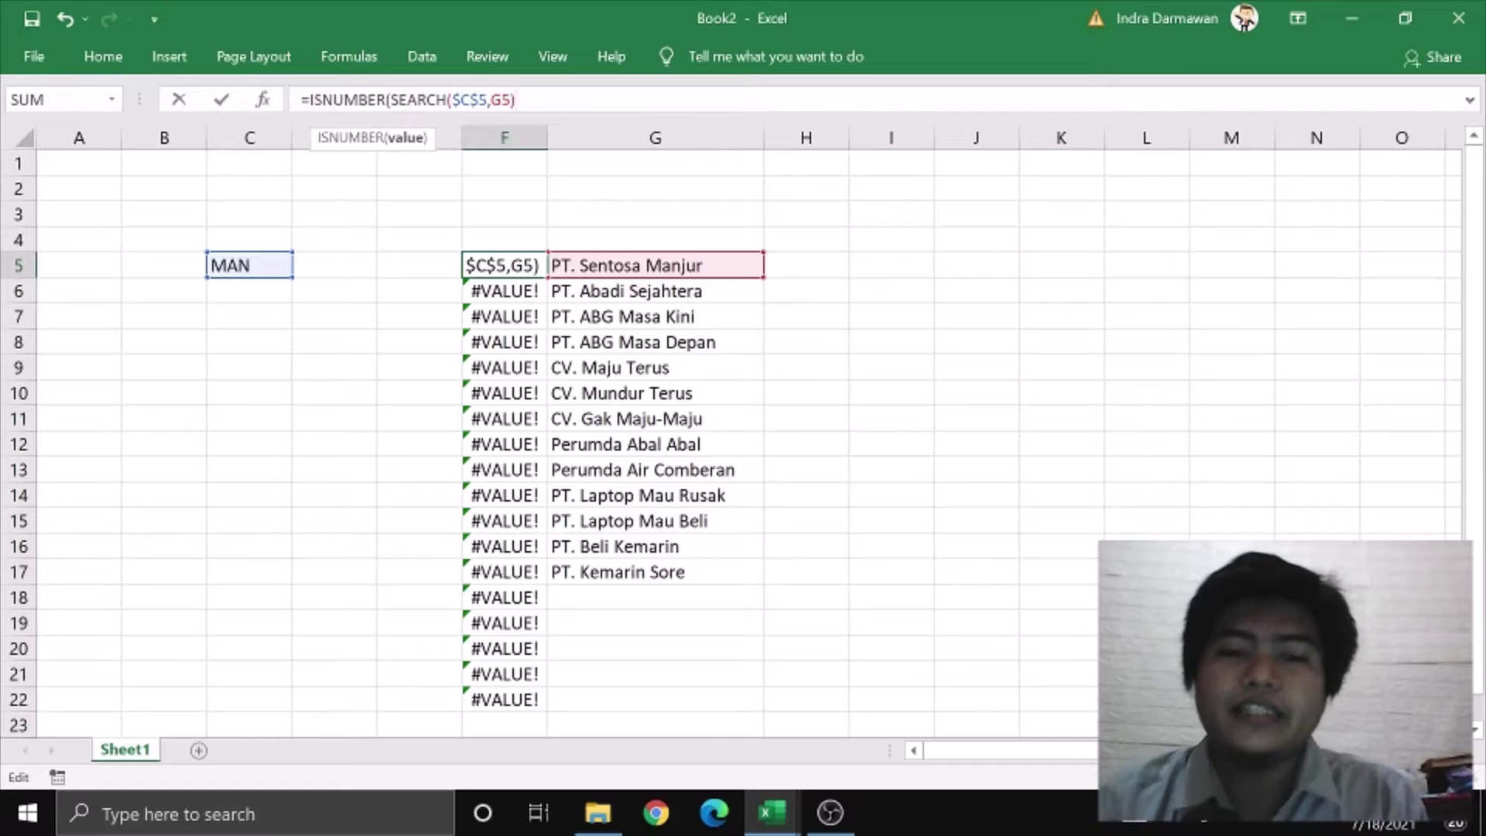
type(")")
key("Return")
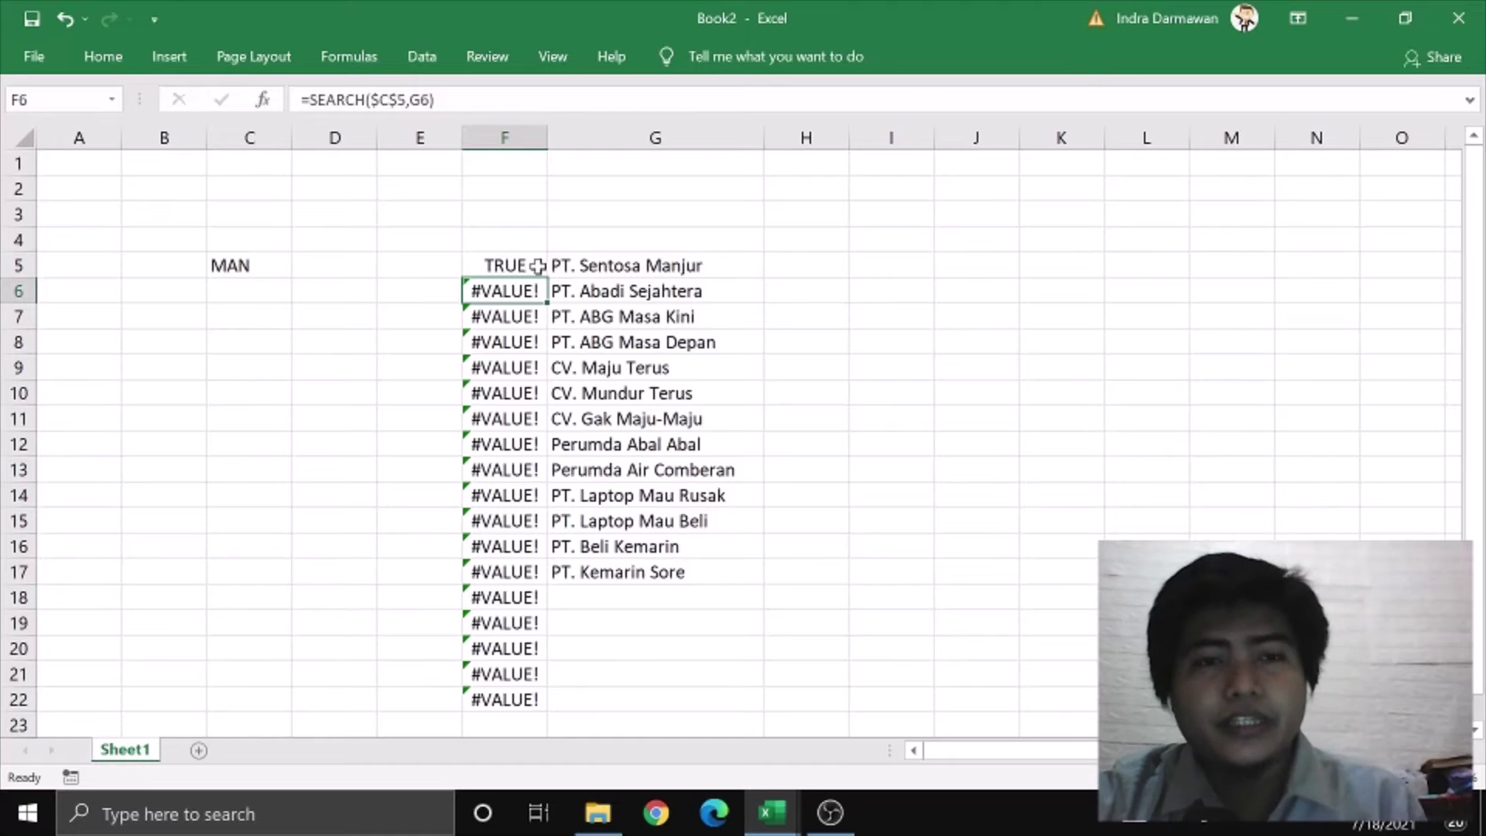
key("ctrl+z")
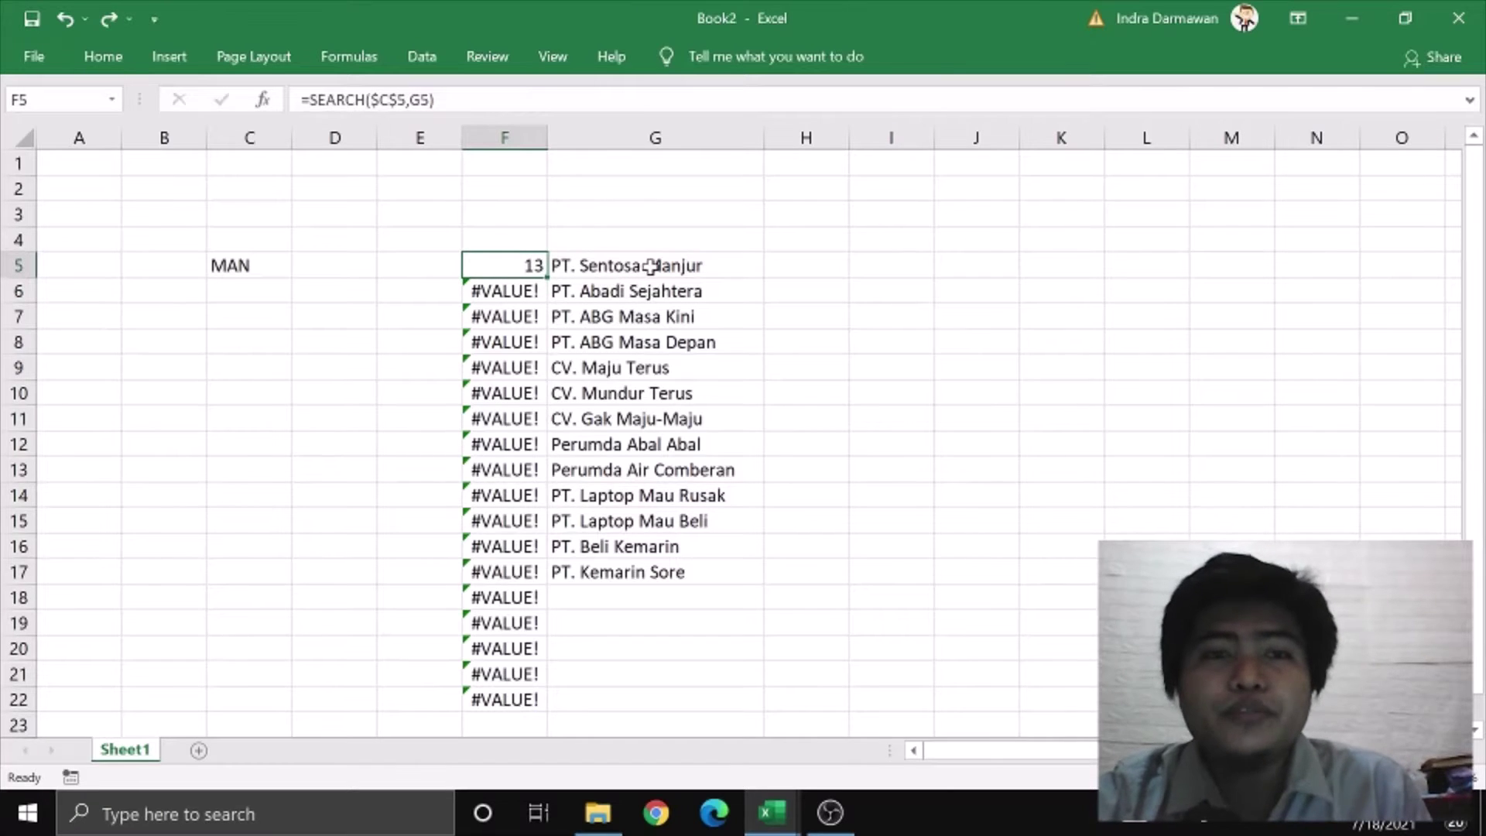
left_click(1043, 296)
Test the SEARCH formulas by changing the keyword in C5 to M and back to MAN
left_click(272, 263)
type("M")
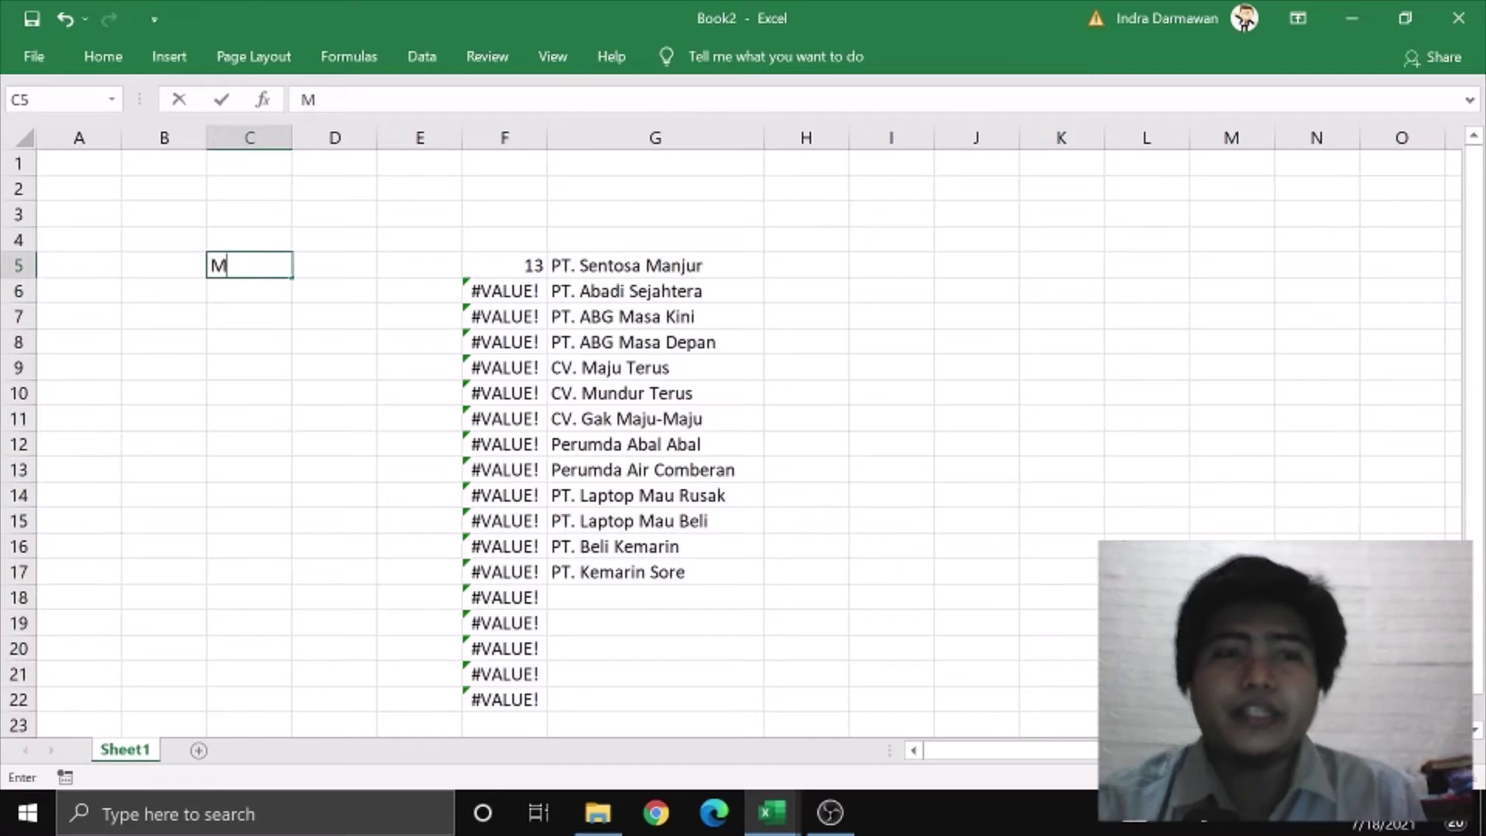
key("Return")
left_click(272, 265)
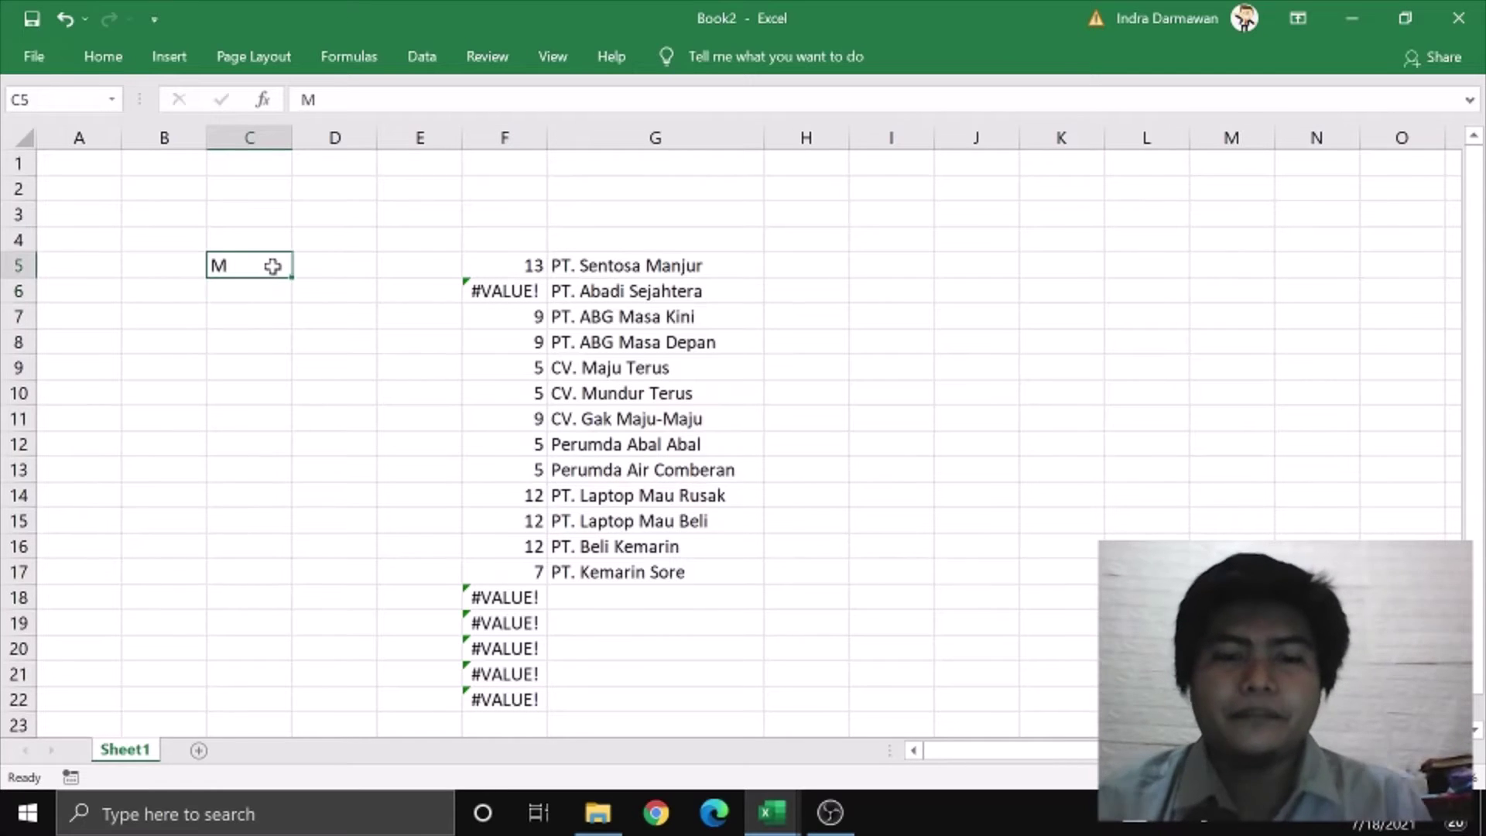
type("MAN")
key("Return")
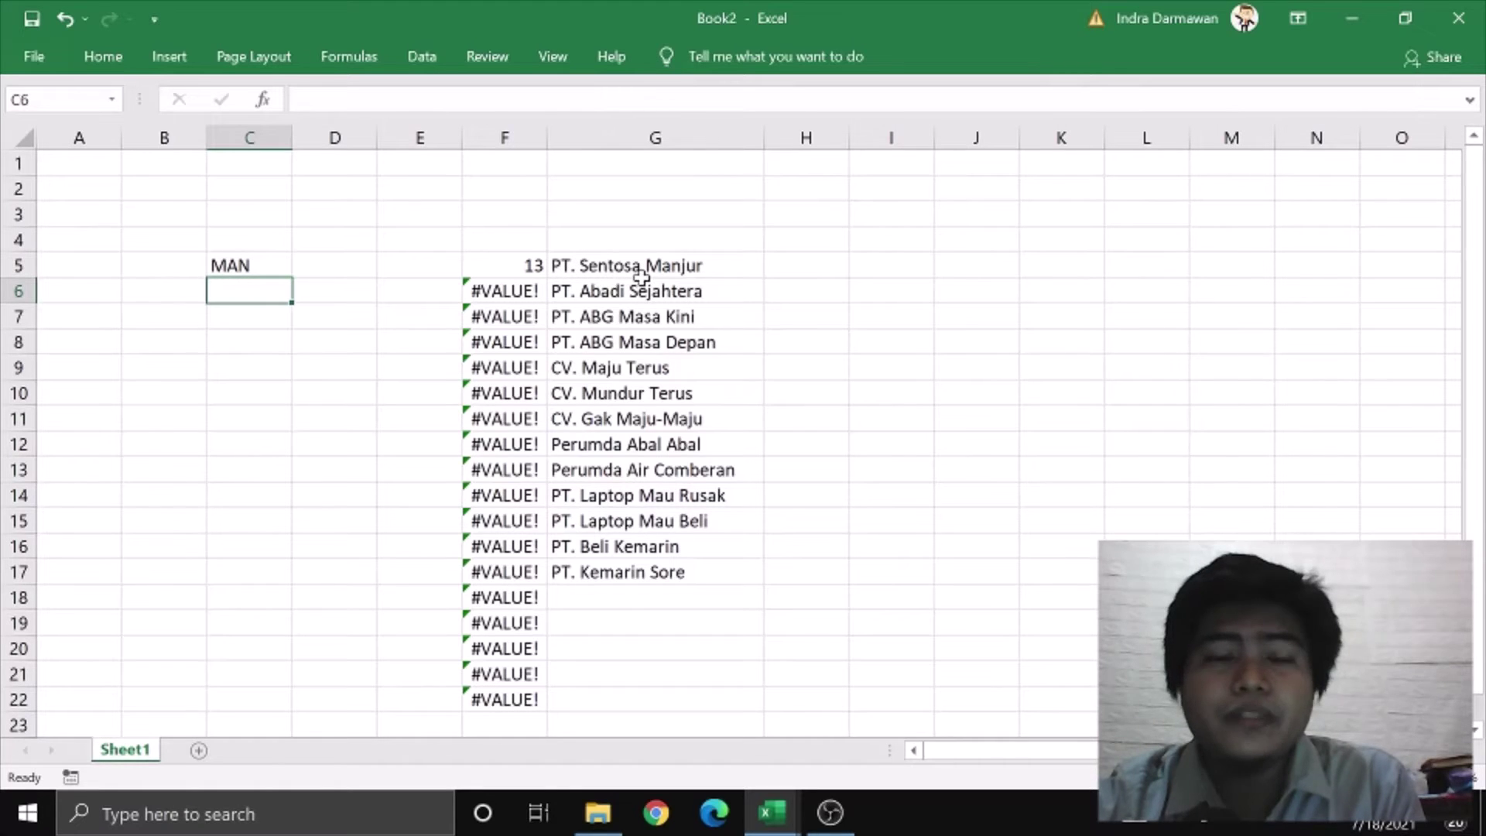
Set the search keyword in cell C5 to M
left_click(269, 261)
type("M")
key("Return")
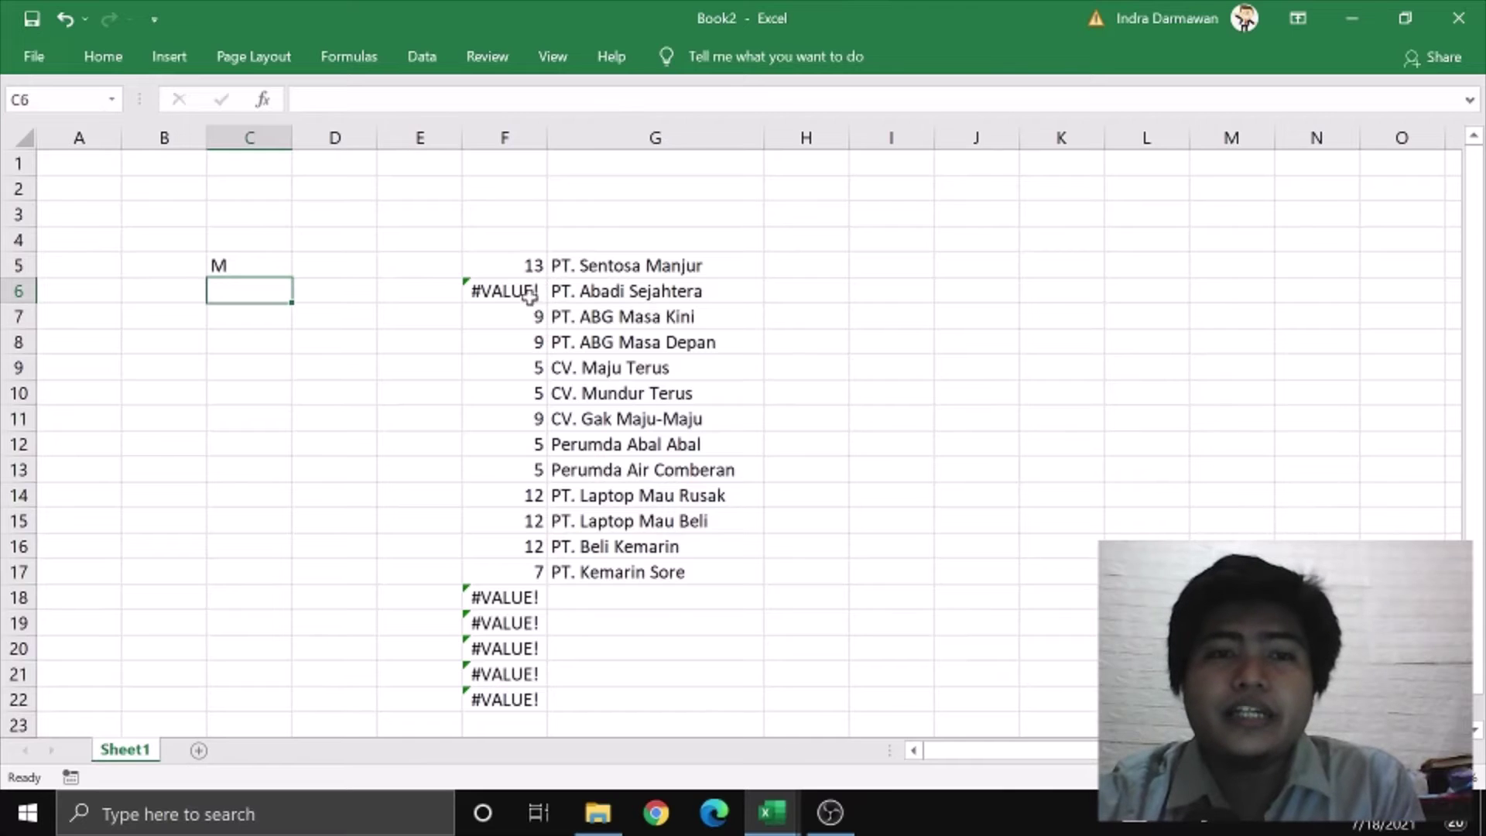
Wrap the SEARCH formula in F5 with ISNUMBER so it reads =ISNUMBER(SEARCH($C$5,G5))
left_click(503, 267)
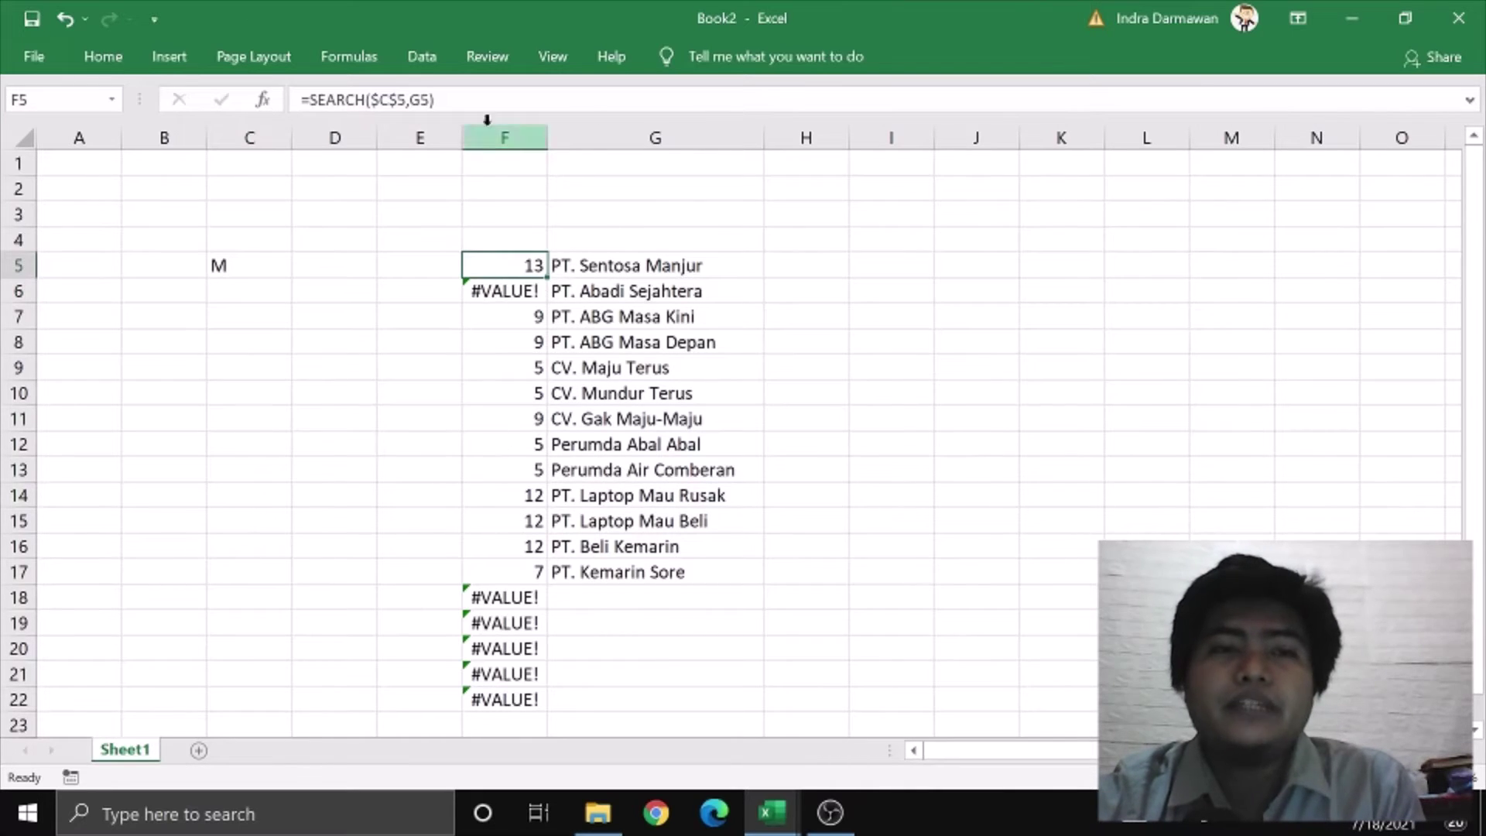
left_click(494, 100)
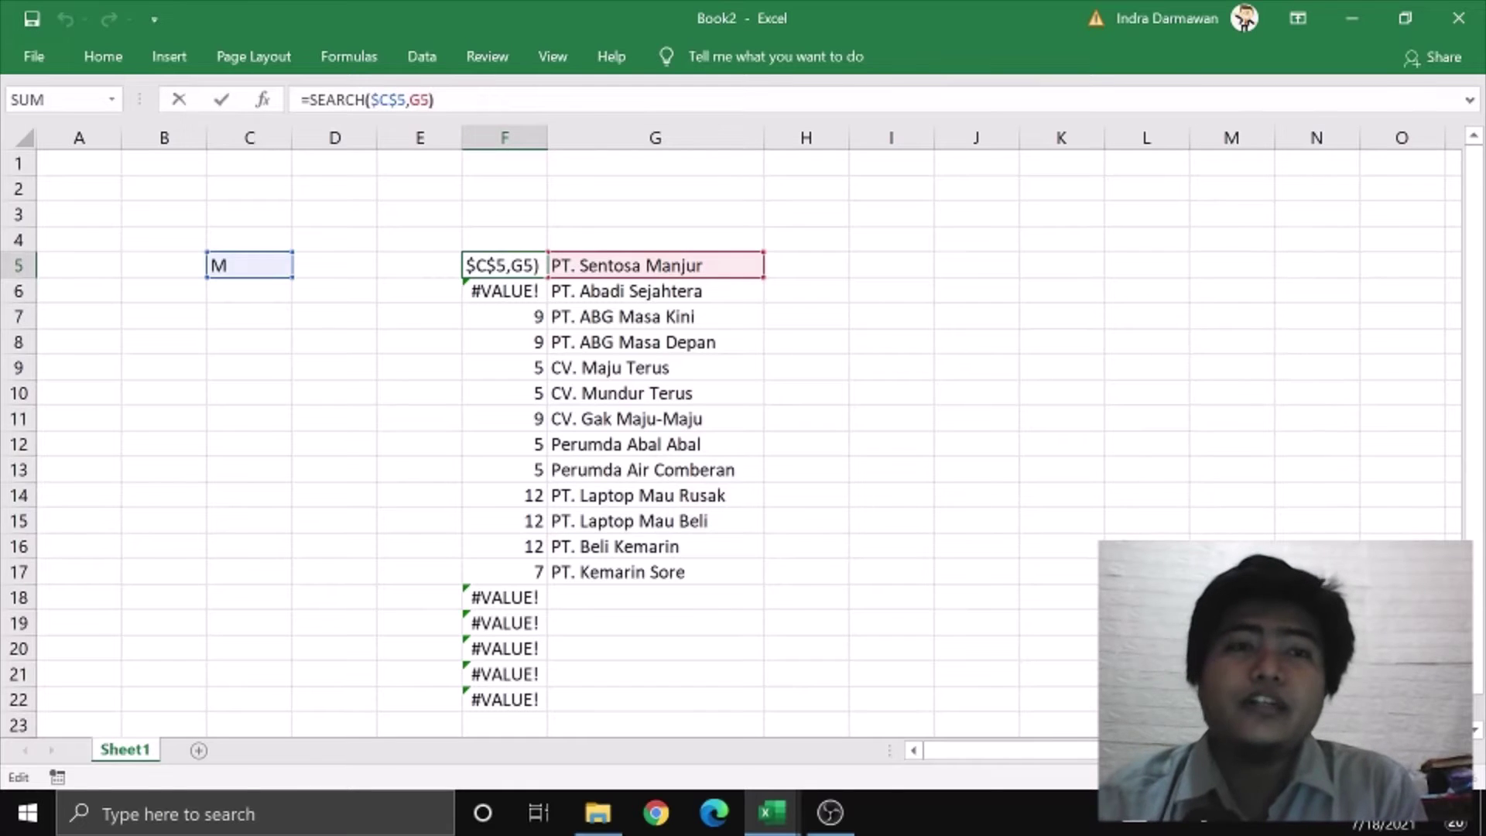
key("Left")
key("Left")
key("Left")
key("Left")
key("Left")
key("Left")
key("Left")
key("Left")
key("Left")
key("Left")
key("Left")
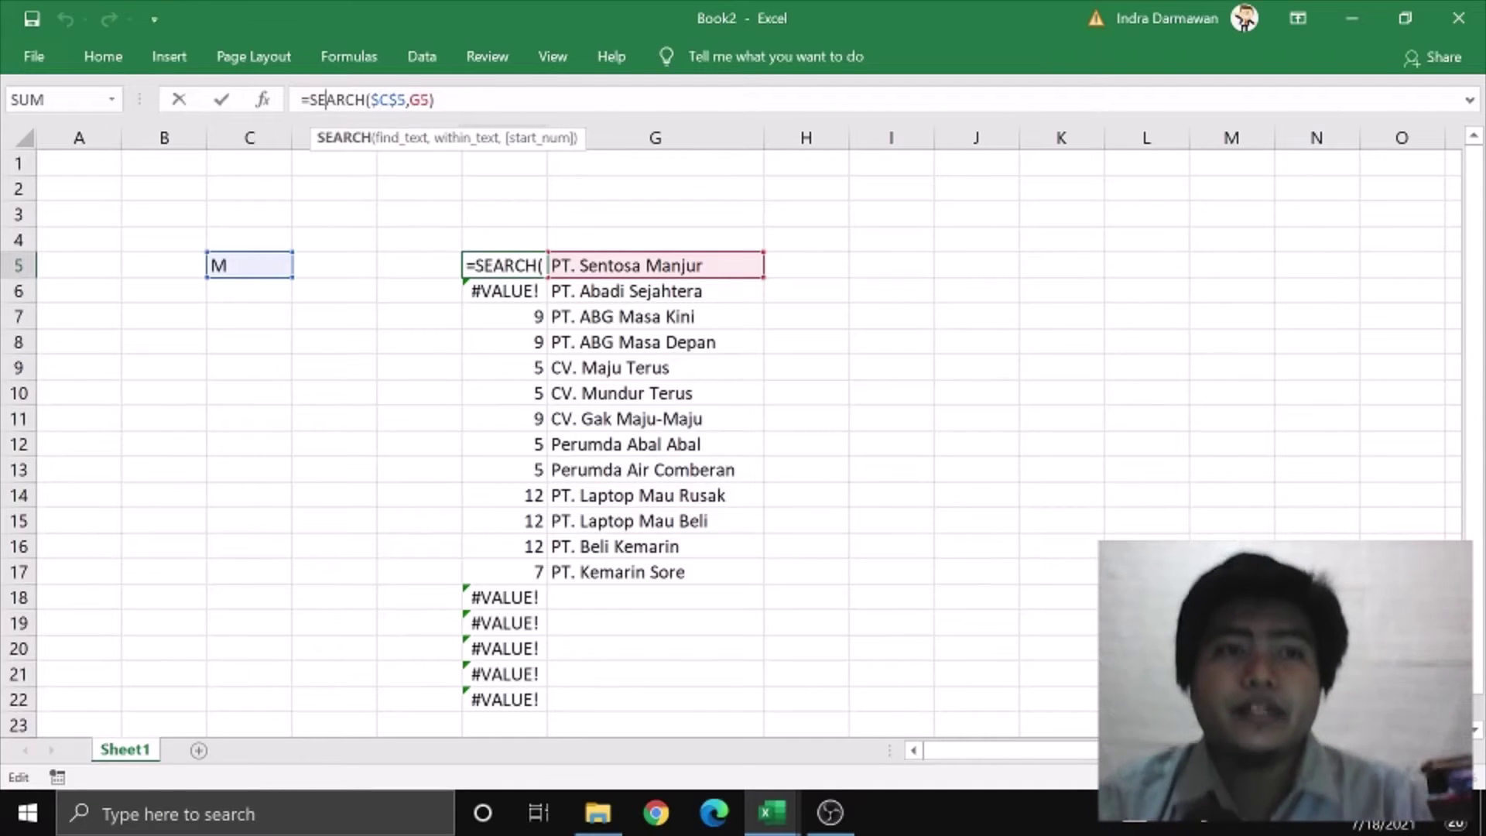
key("Left")
key("Left")
type("ISNU")
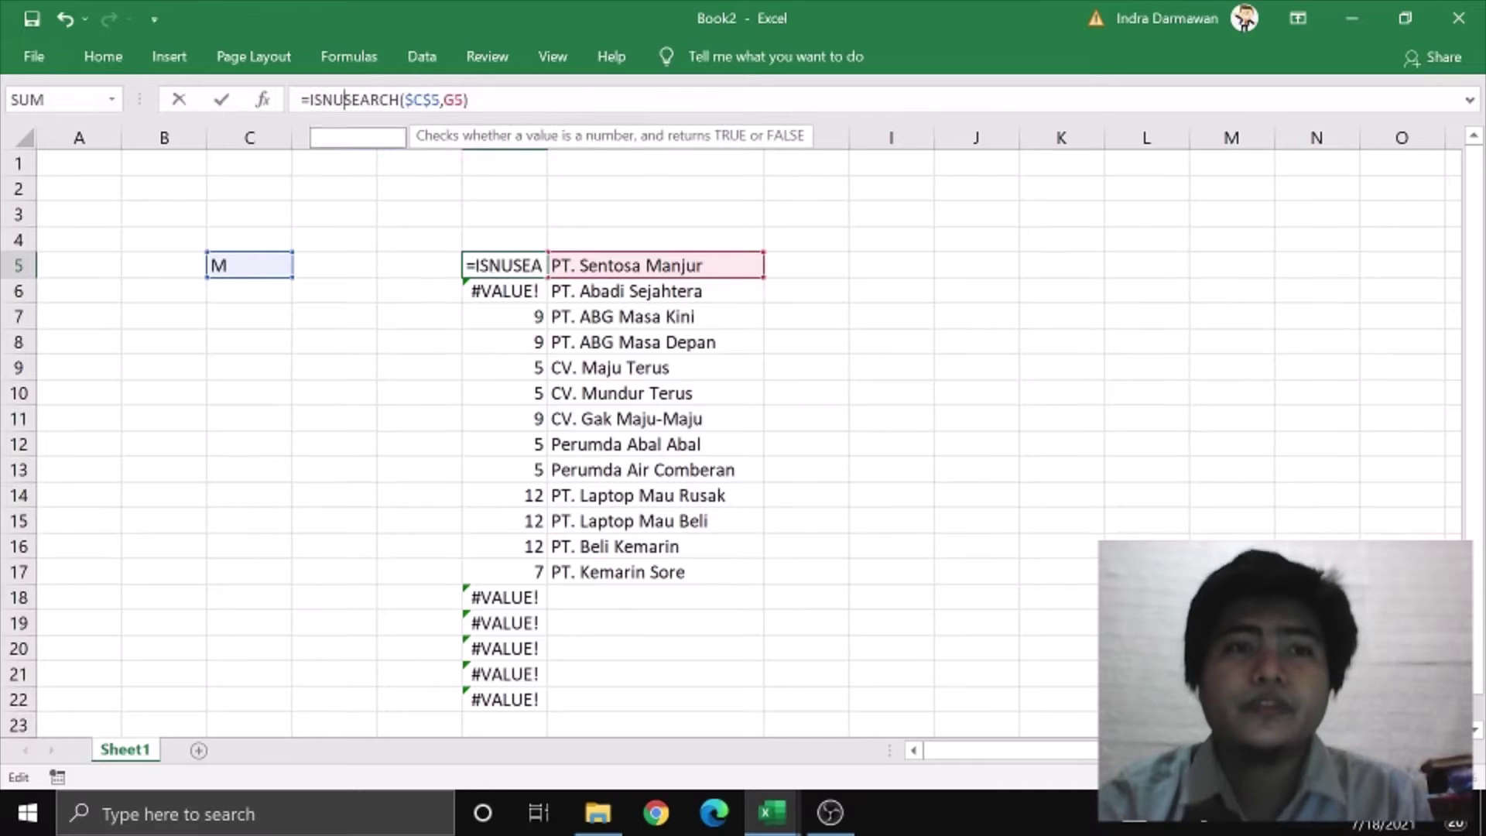
type("MBER(")
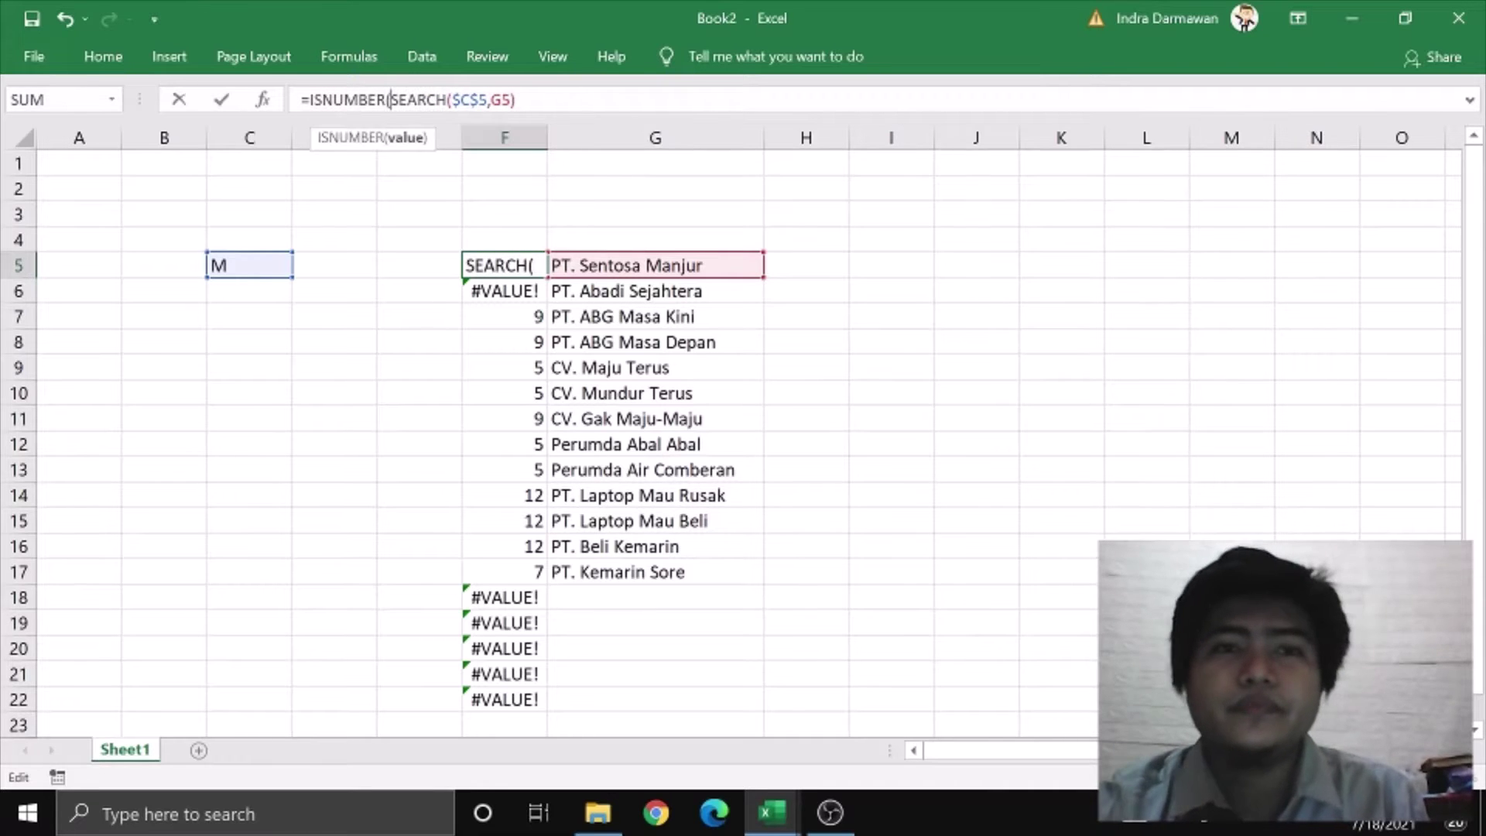
key("End")
type(")")
key("Return")
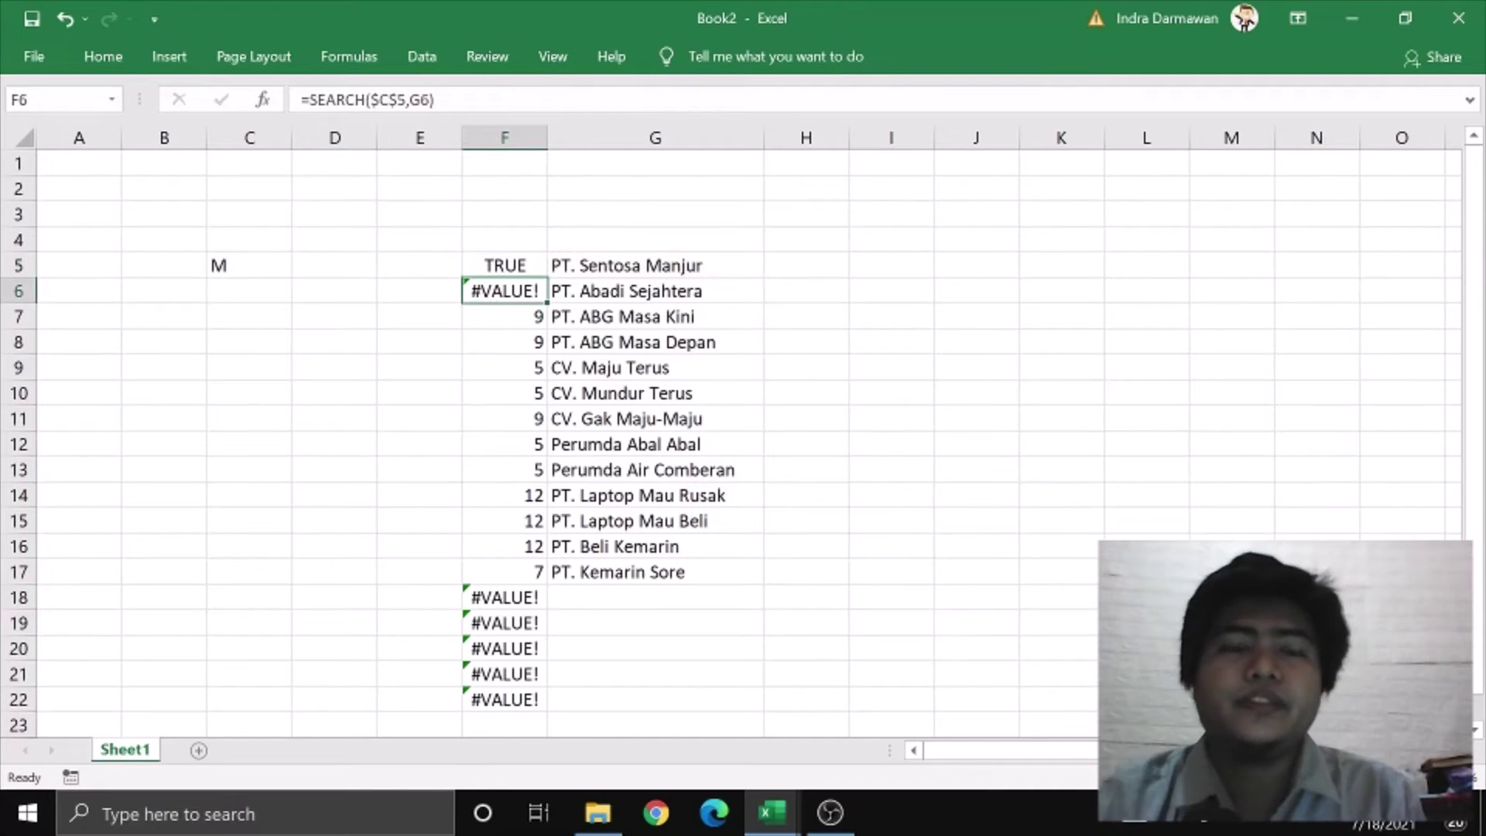
Fill the ISNUMBER formula from F5 down through F22
left_click(518, 264)
double_click(547, 278)
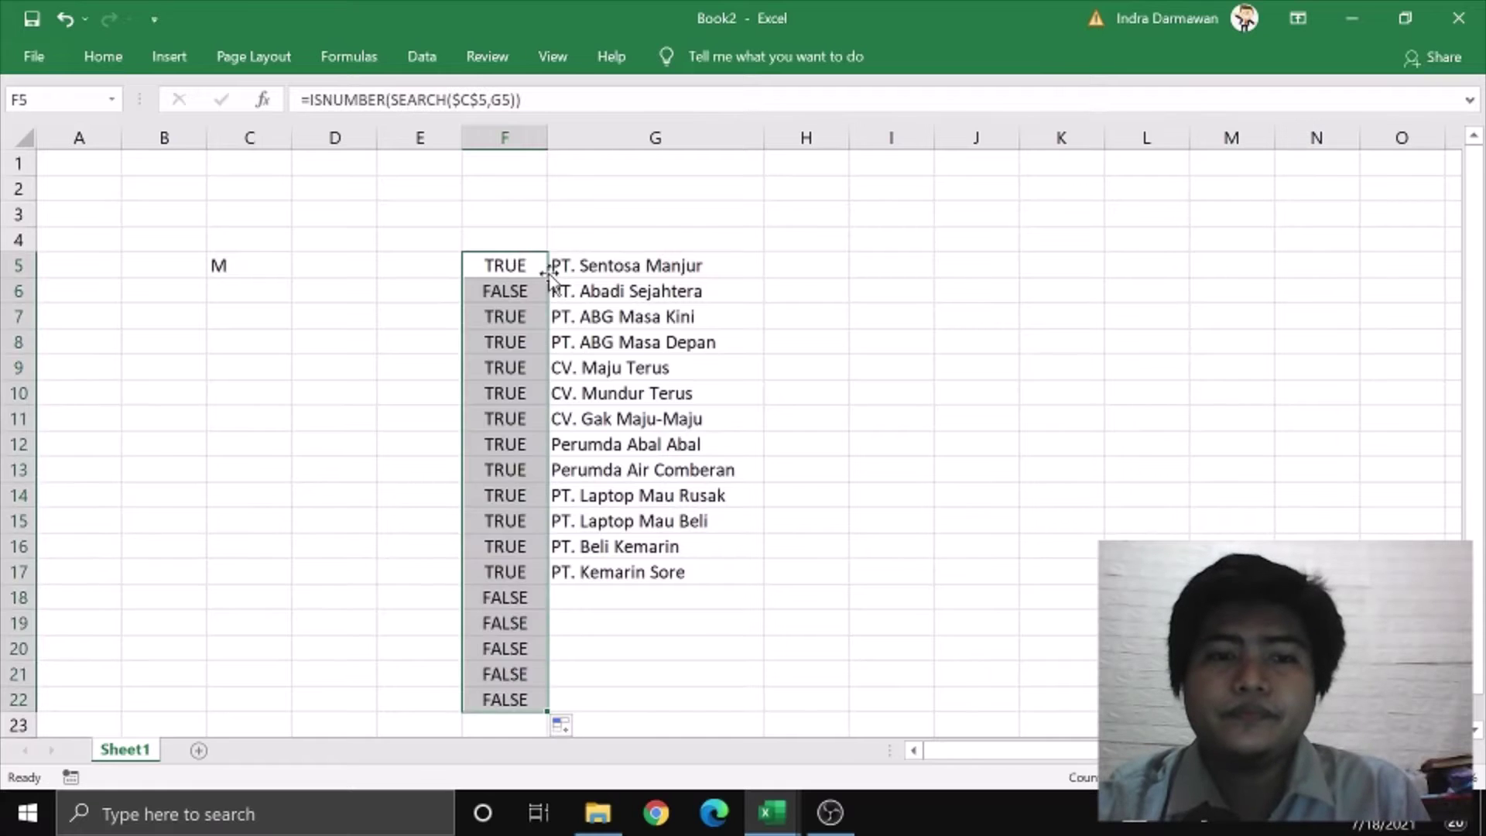
left_click(697, 631)
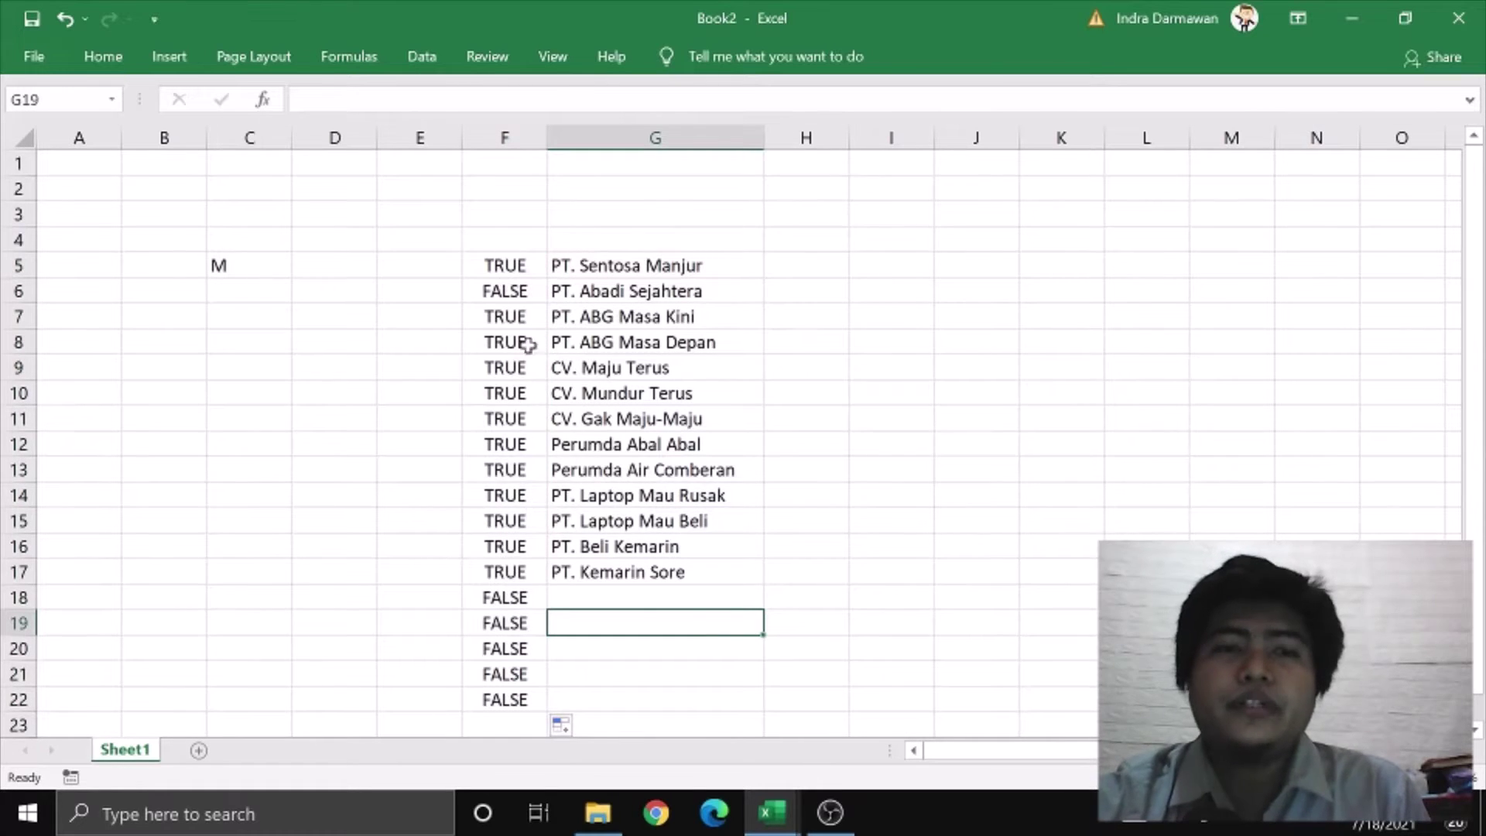
Nest the F5 formula in an IF that returns 1 or 0: =IF(ISNUMBER(SEARCH($C$5,G5)),1,0), closing the Connectify pop-up
left_click(516, 267)
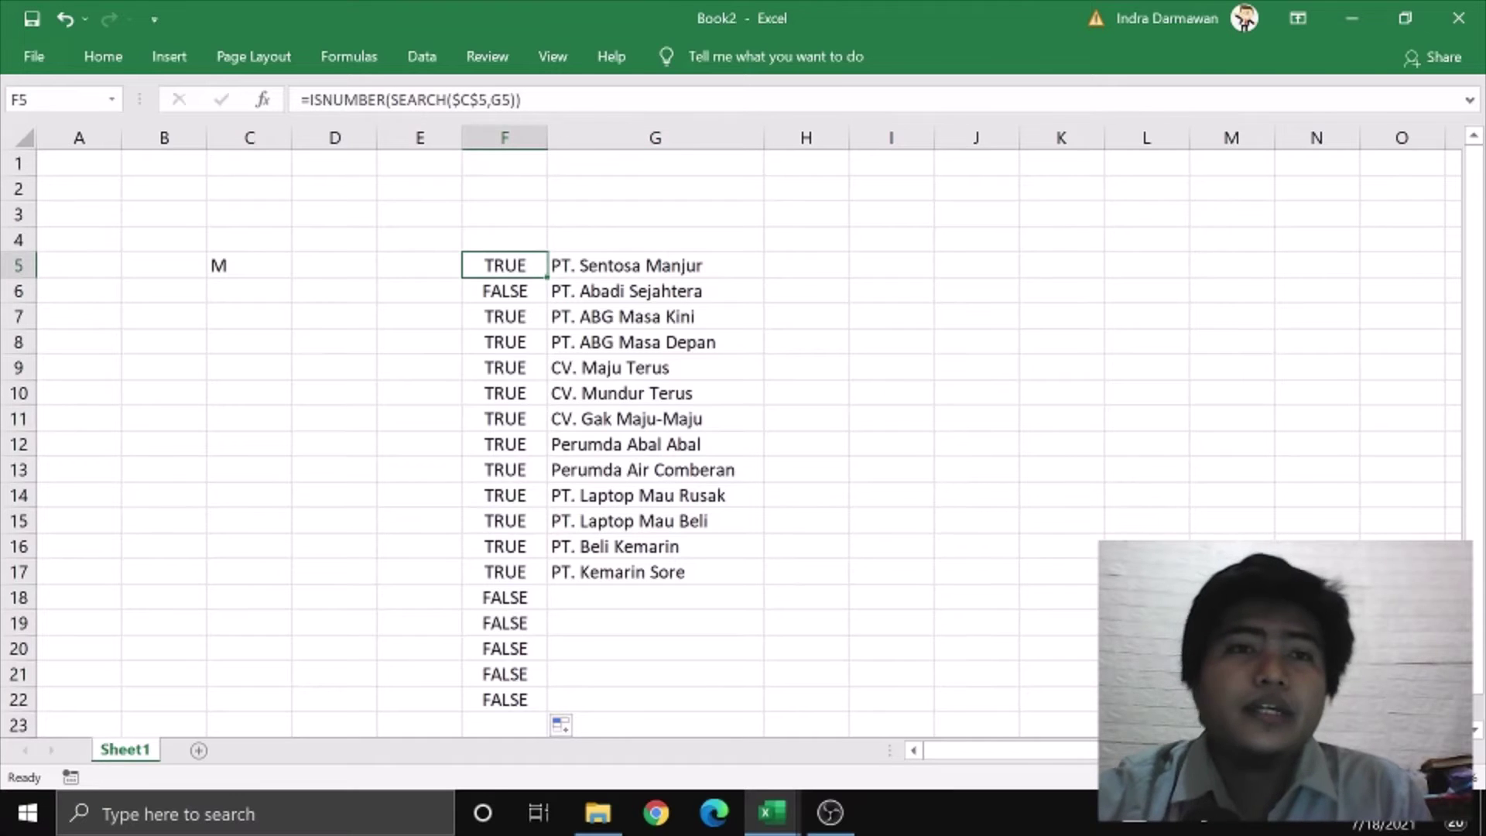
left_click(557, 100)
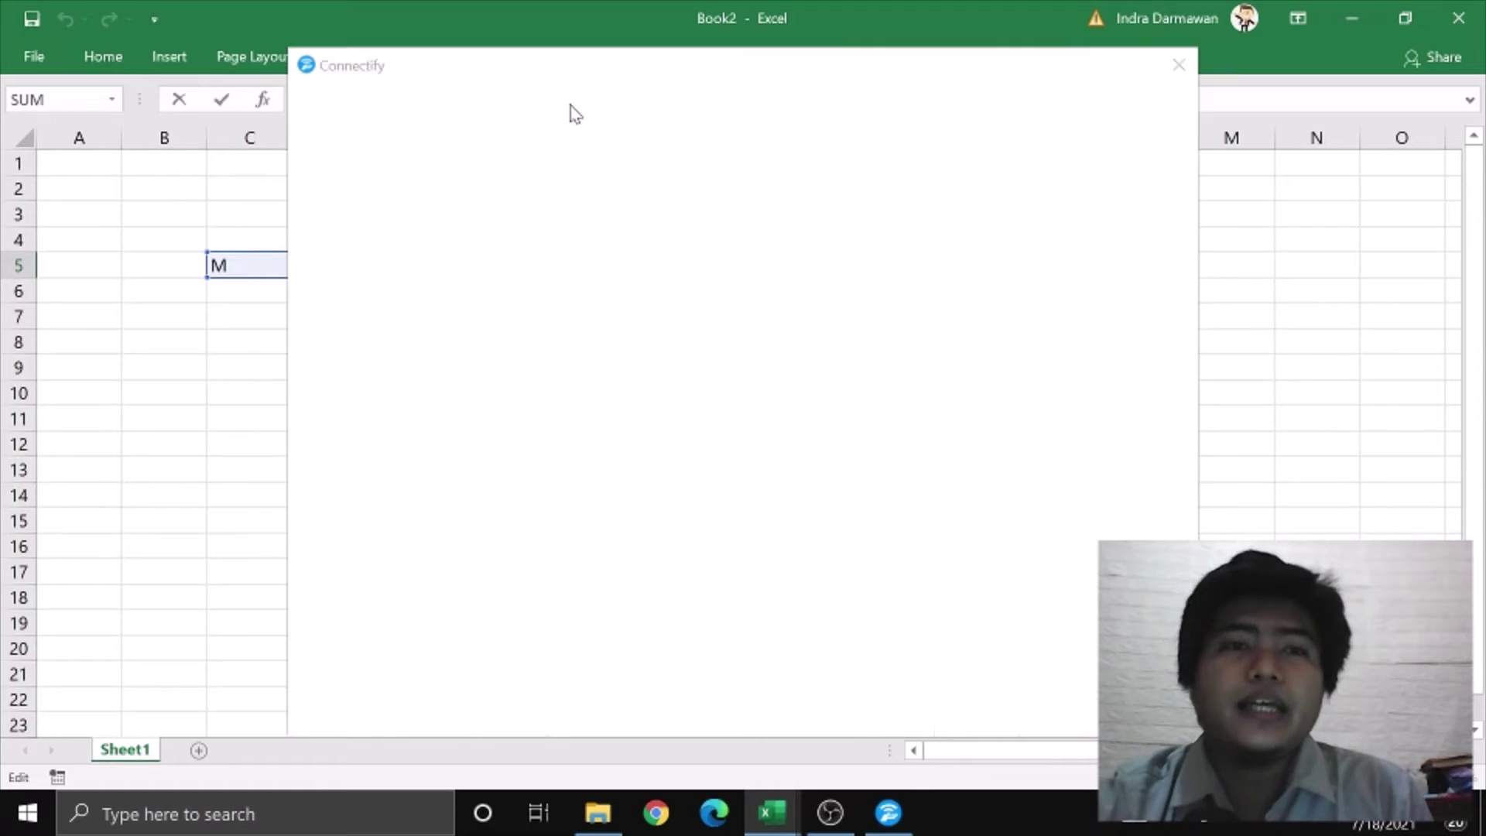
left_click(1179, 66)
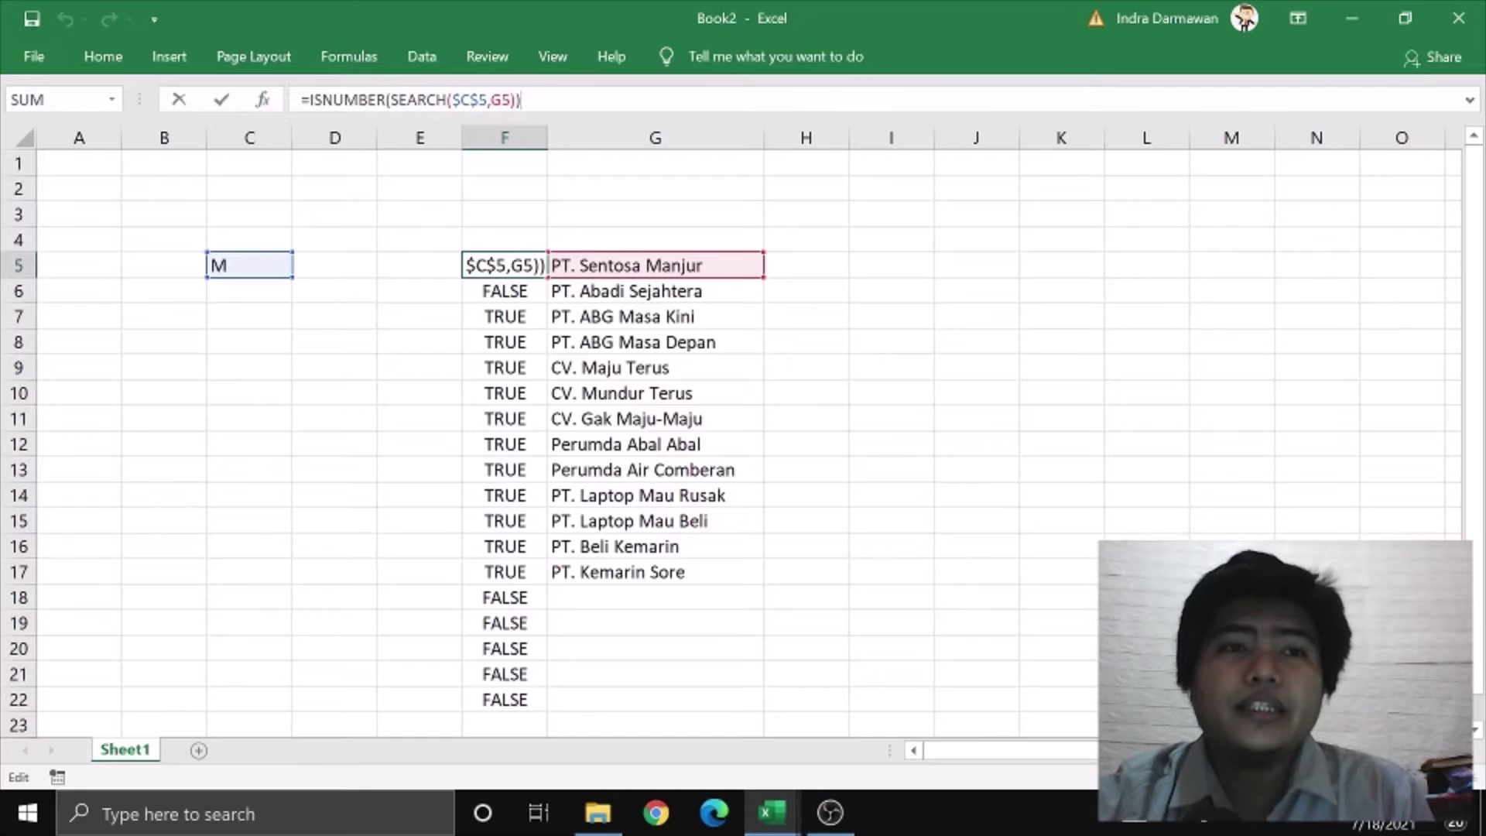
key("Home")
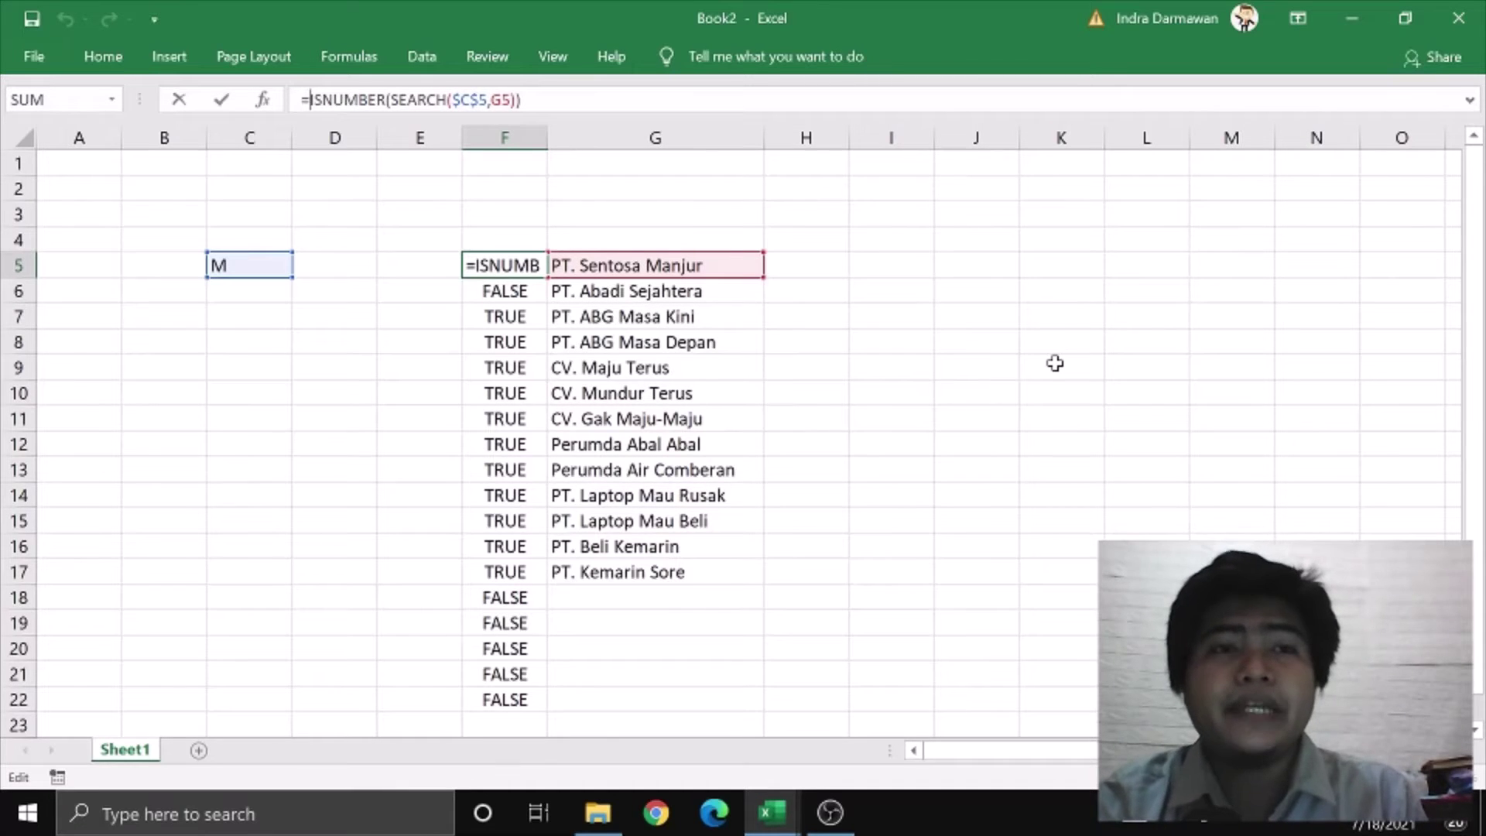
type("IF")
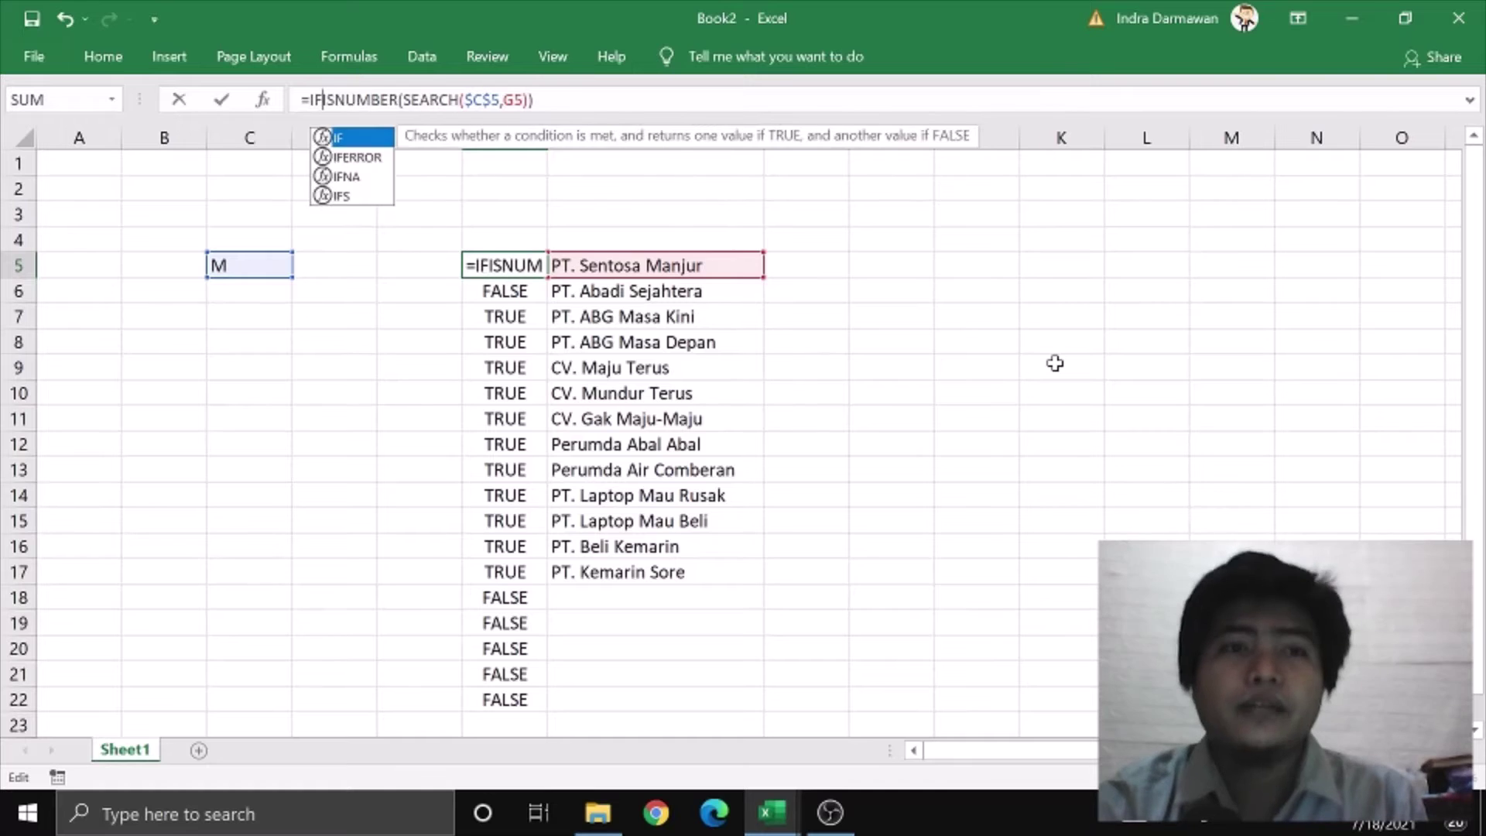
type("(")
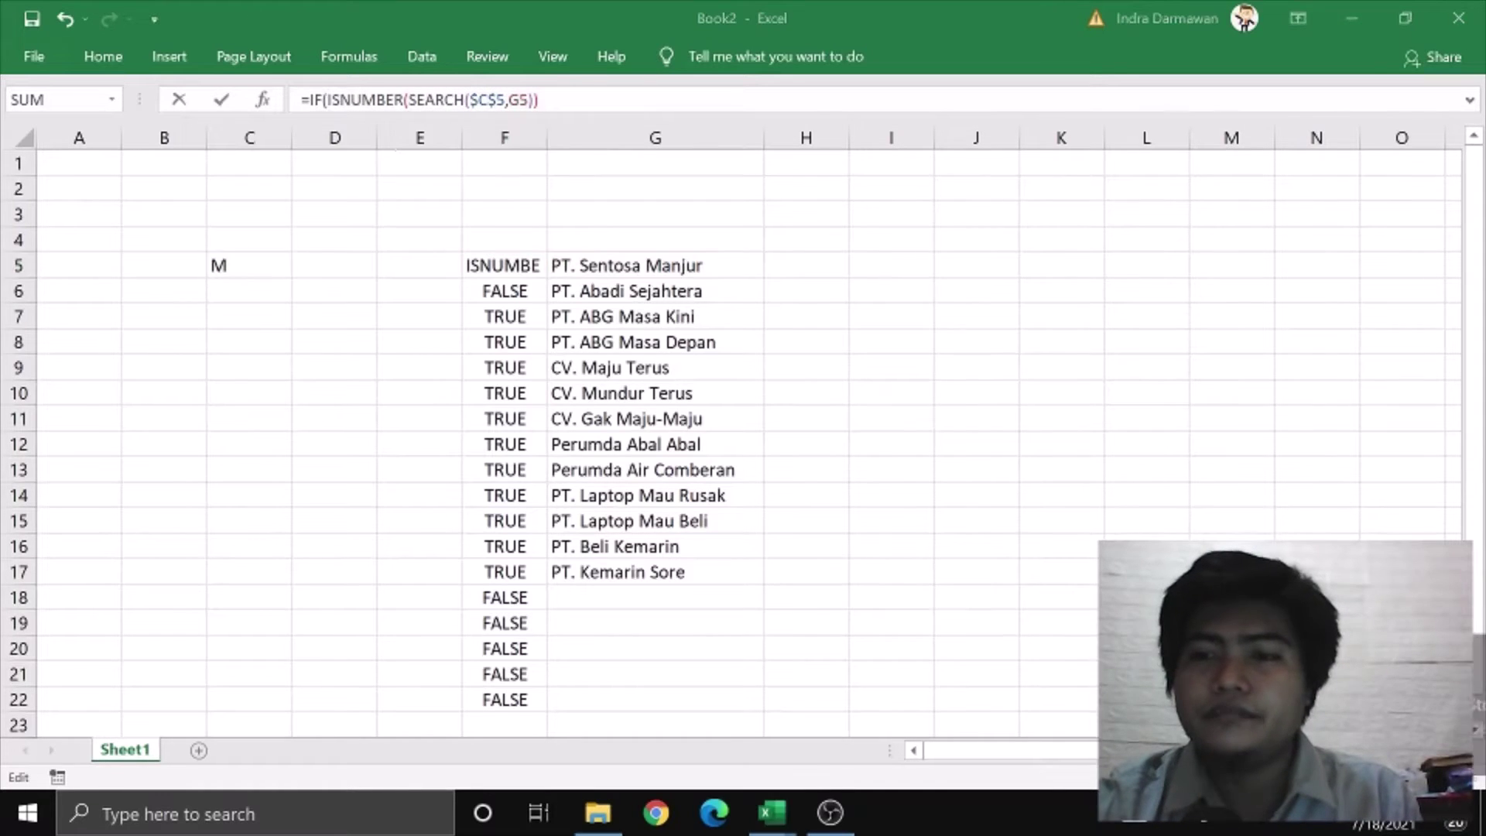
key("End")
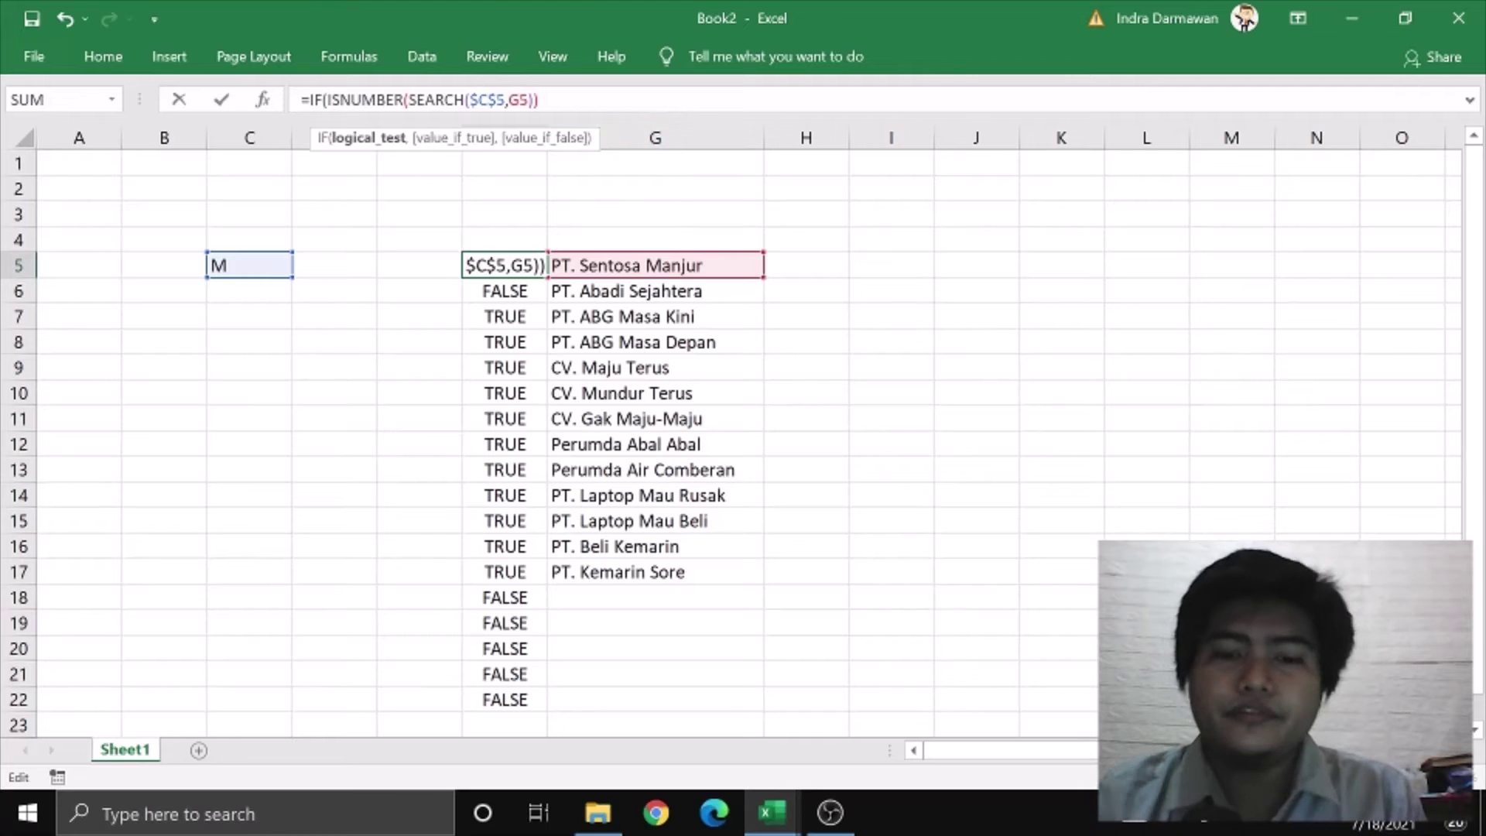
type(",1")
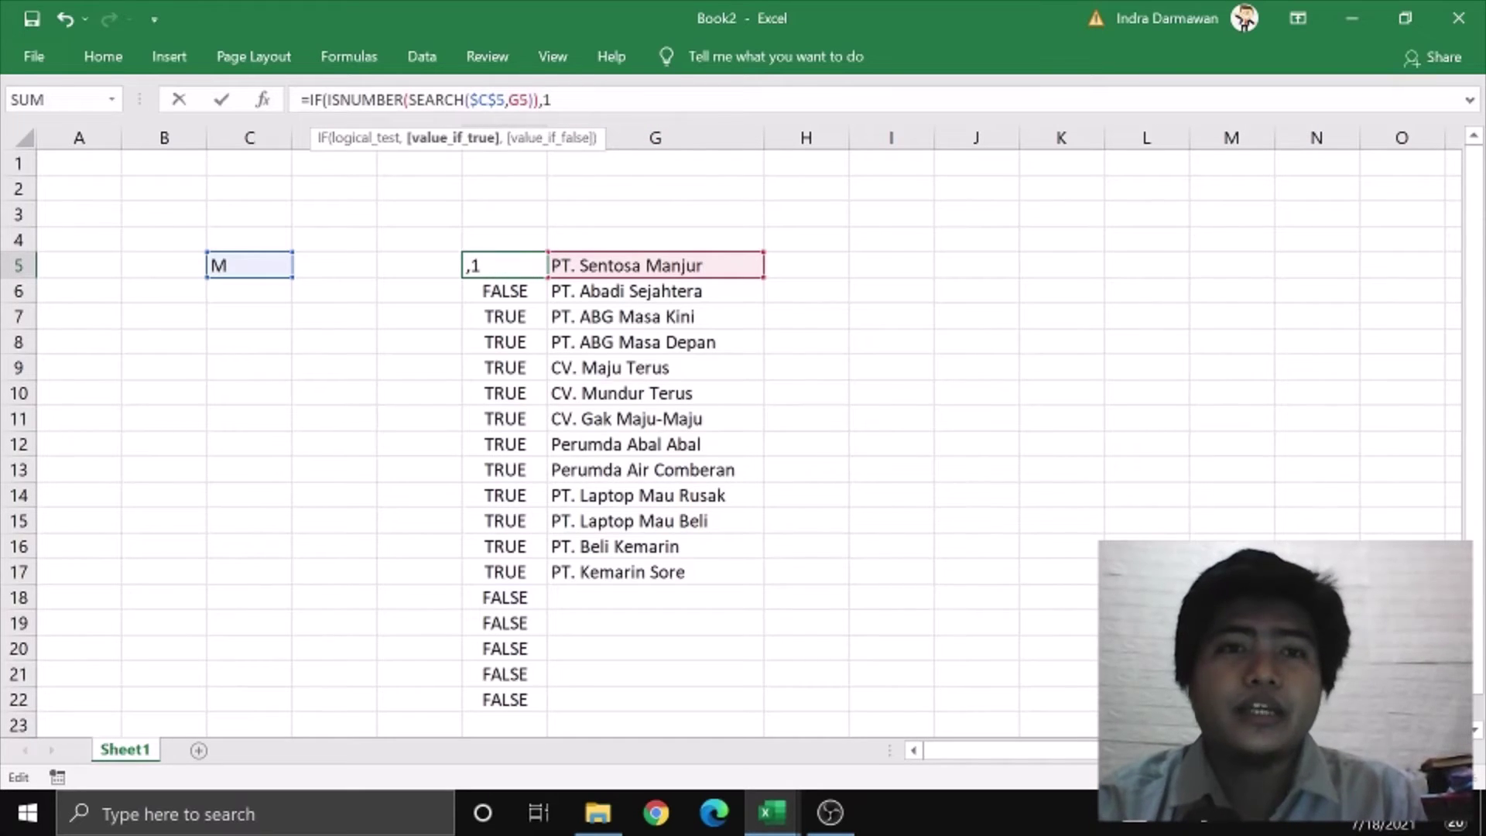
type(",")
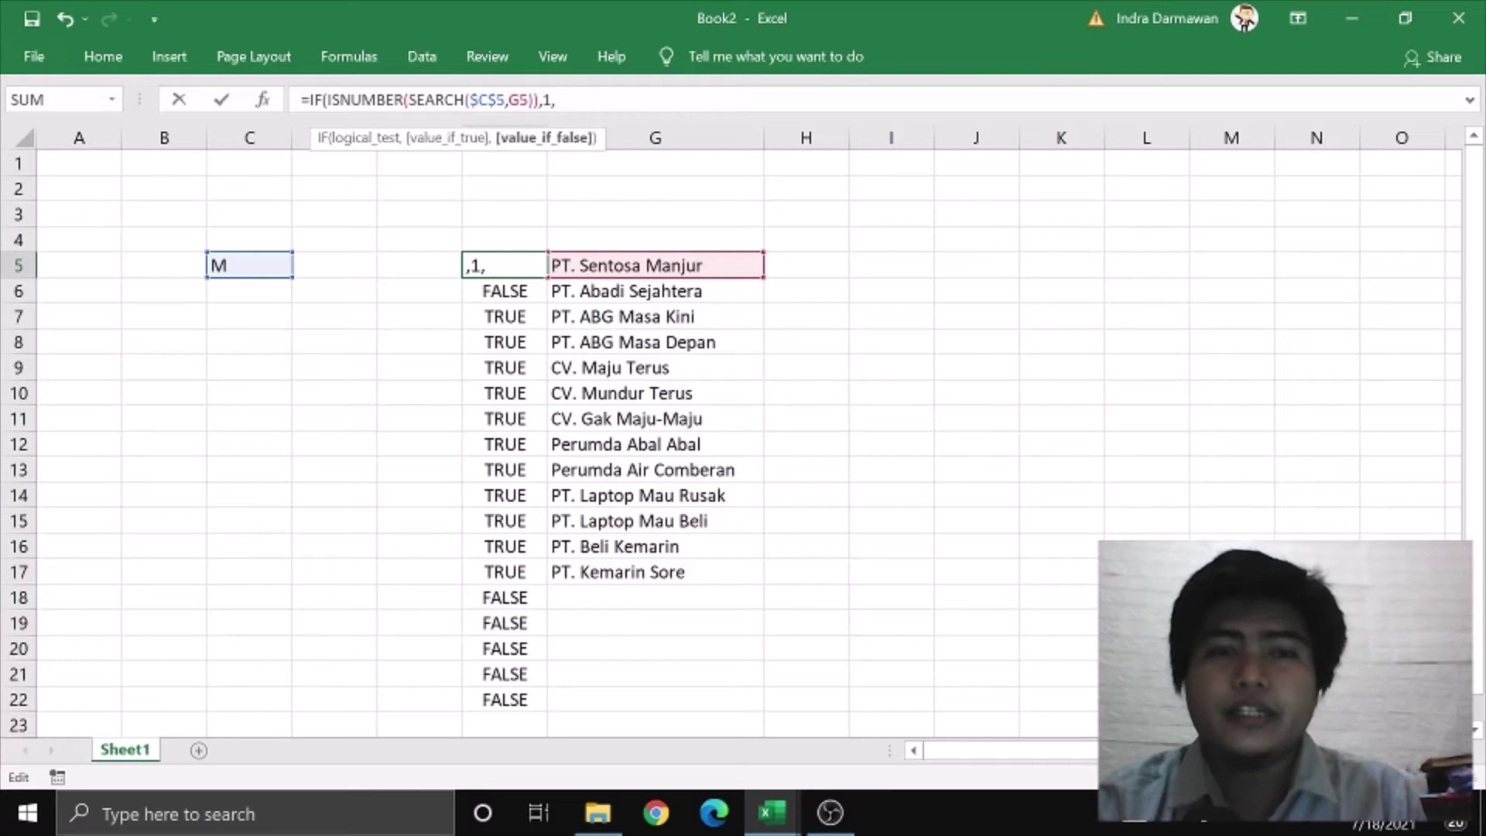
type("0")
key("Return")
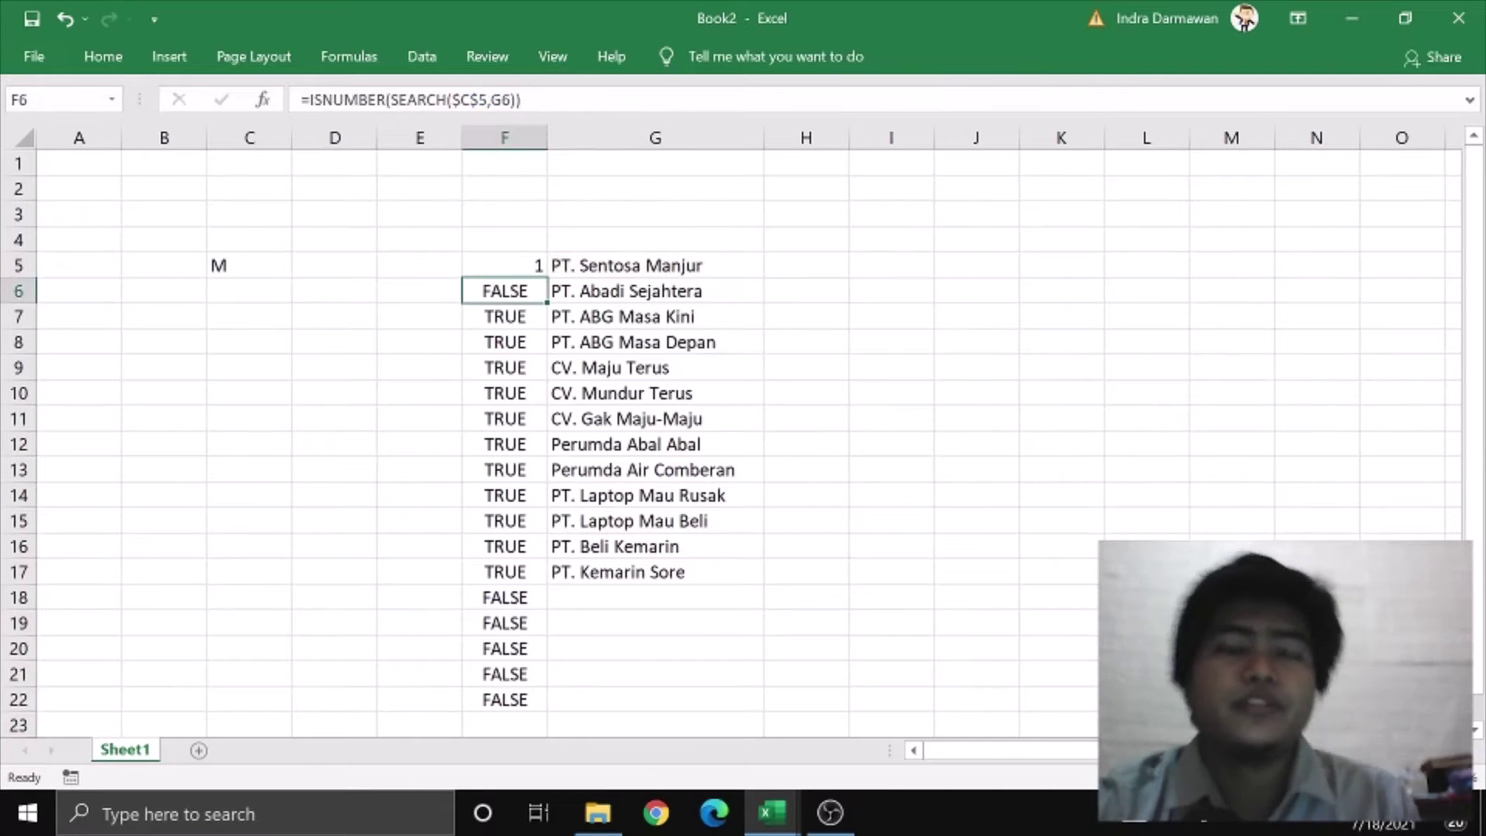
Fill the IF formula from F5 down through F22
left_click(509, 263)
double_click(547, 277)
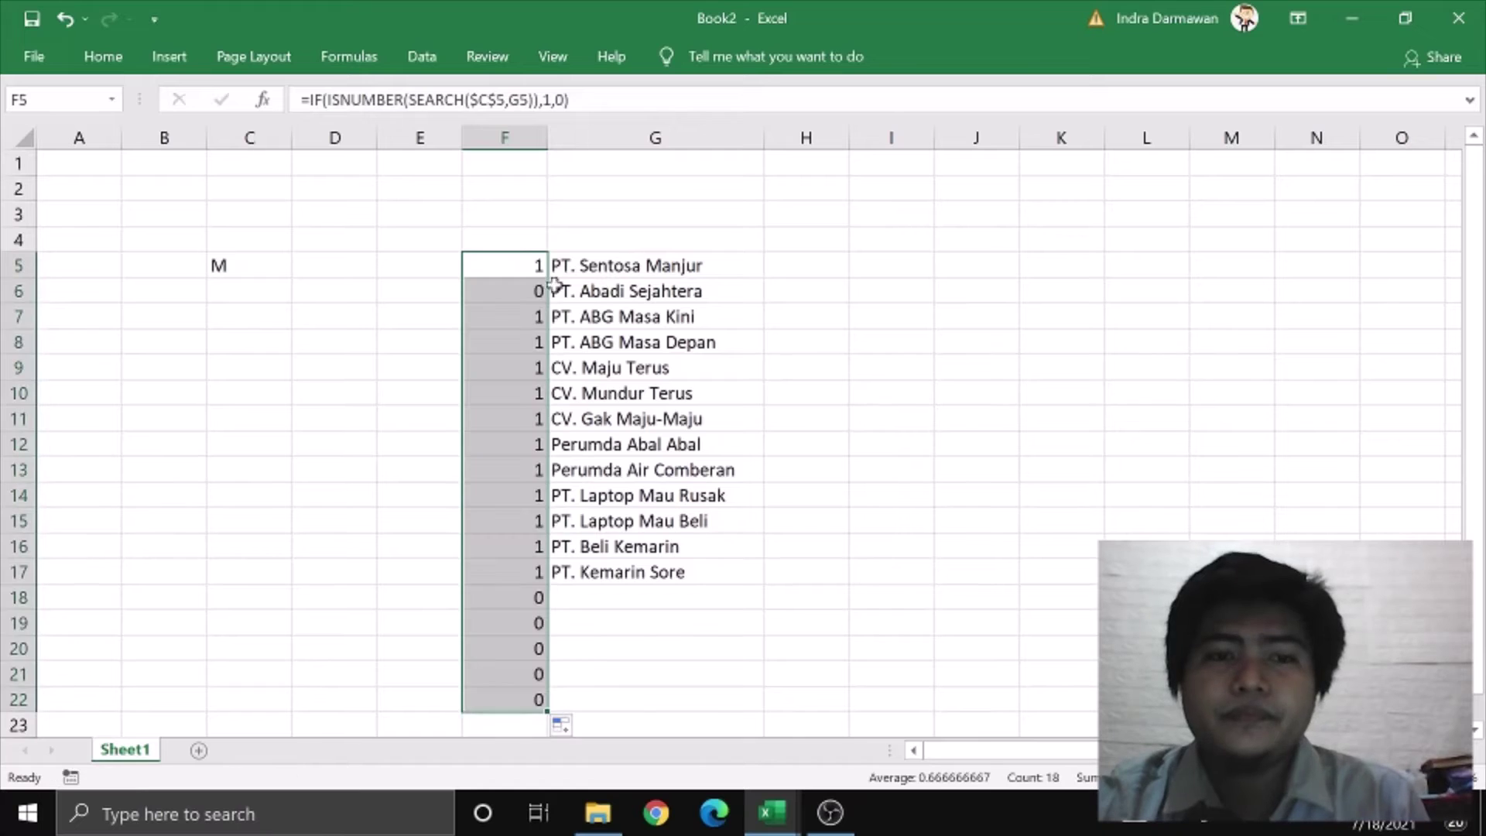
left_click(917, 518)
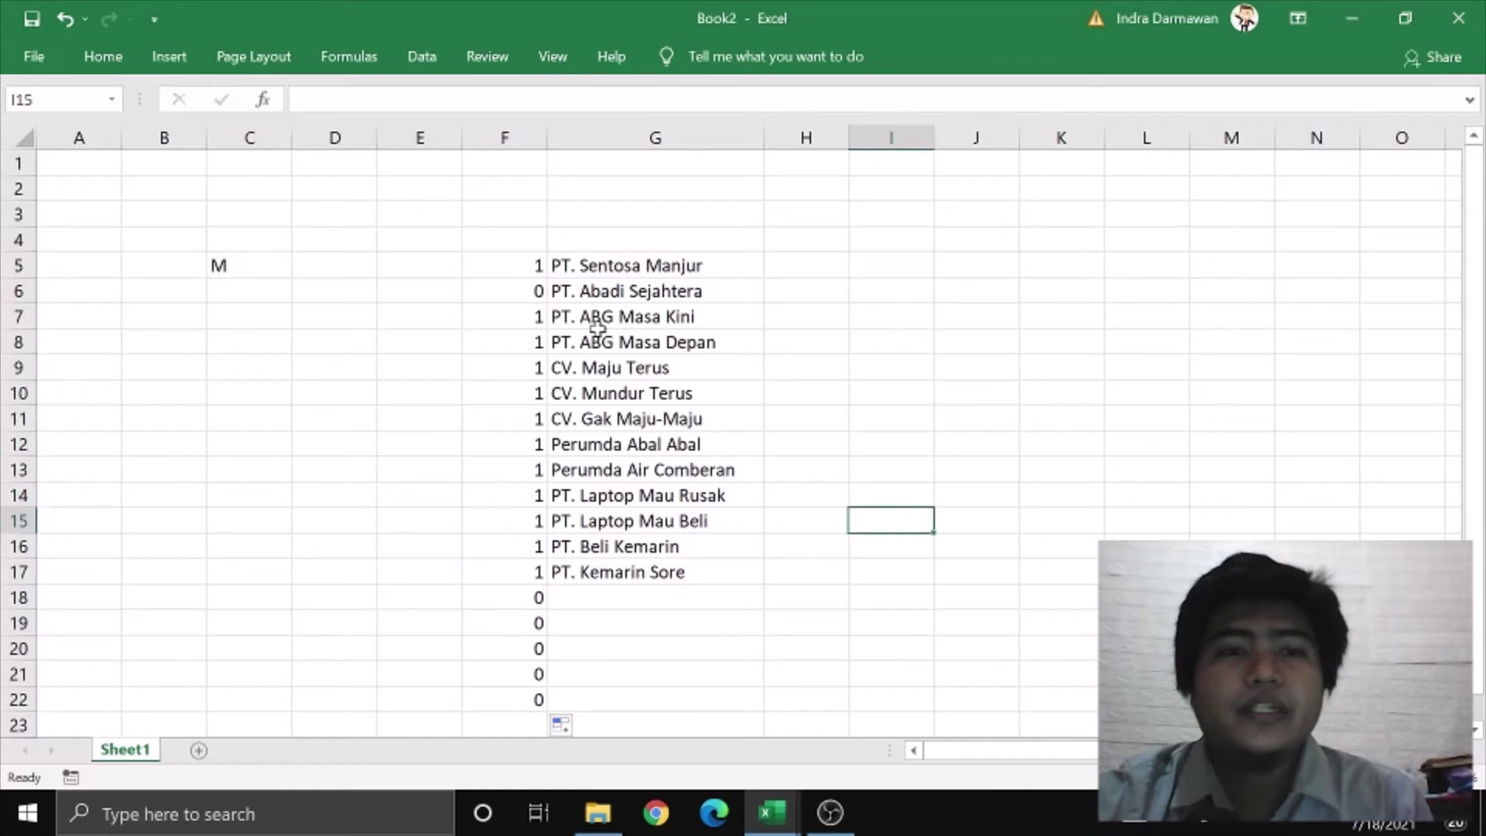
Change the search keyword in cell C5 to RUS
left_click(534, 268)
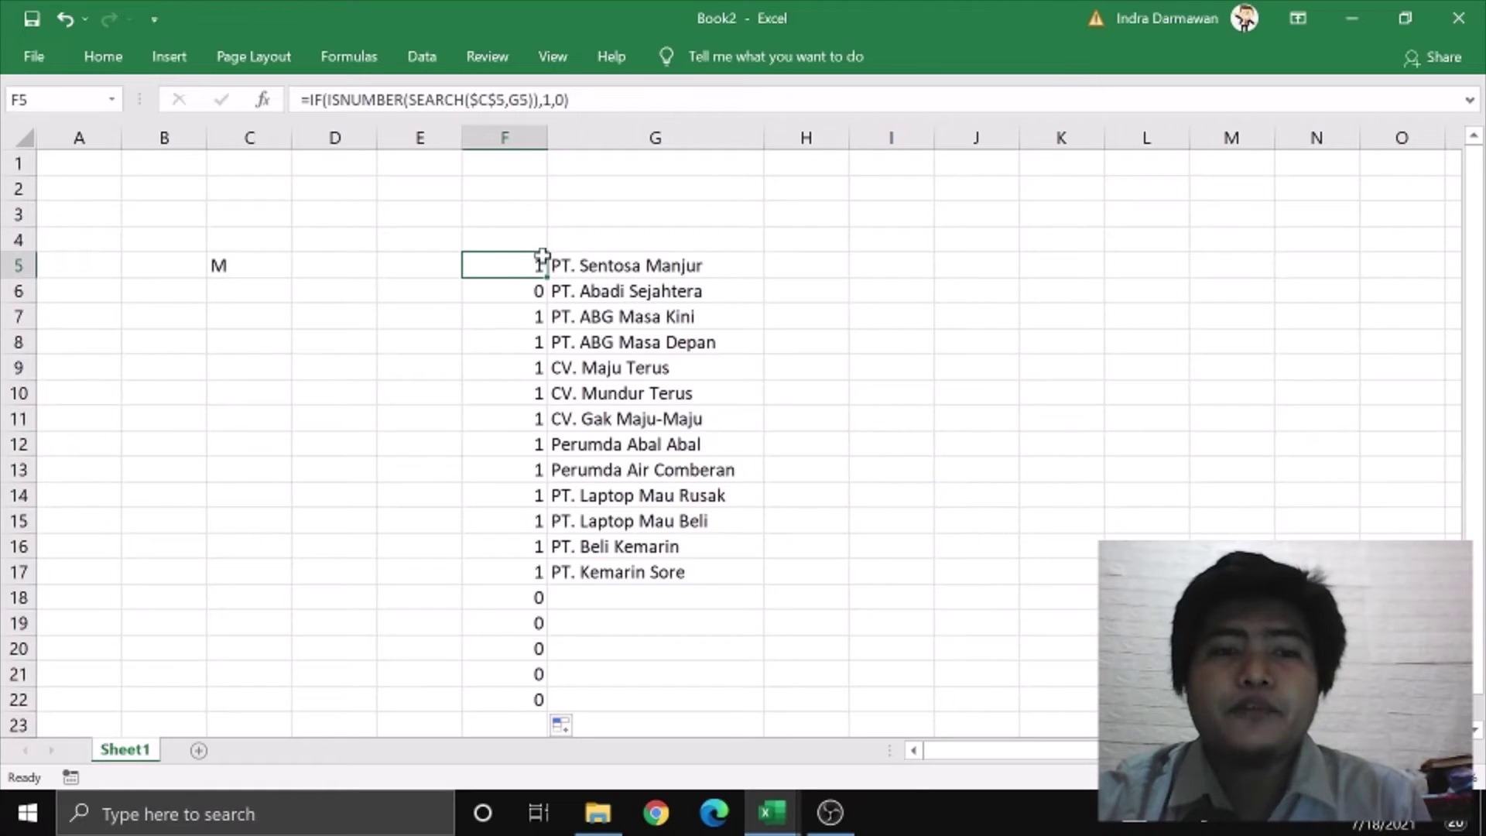
left_click(224, 267)
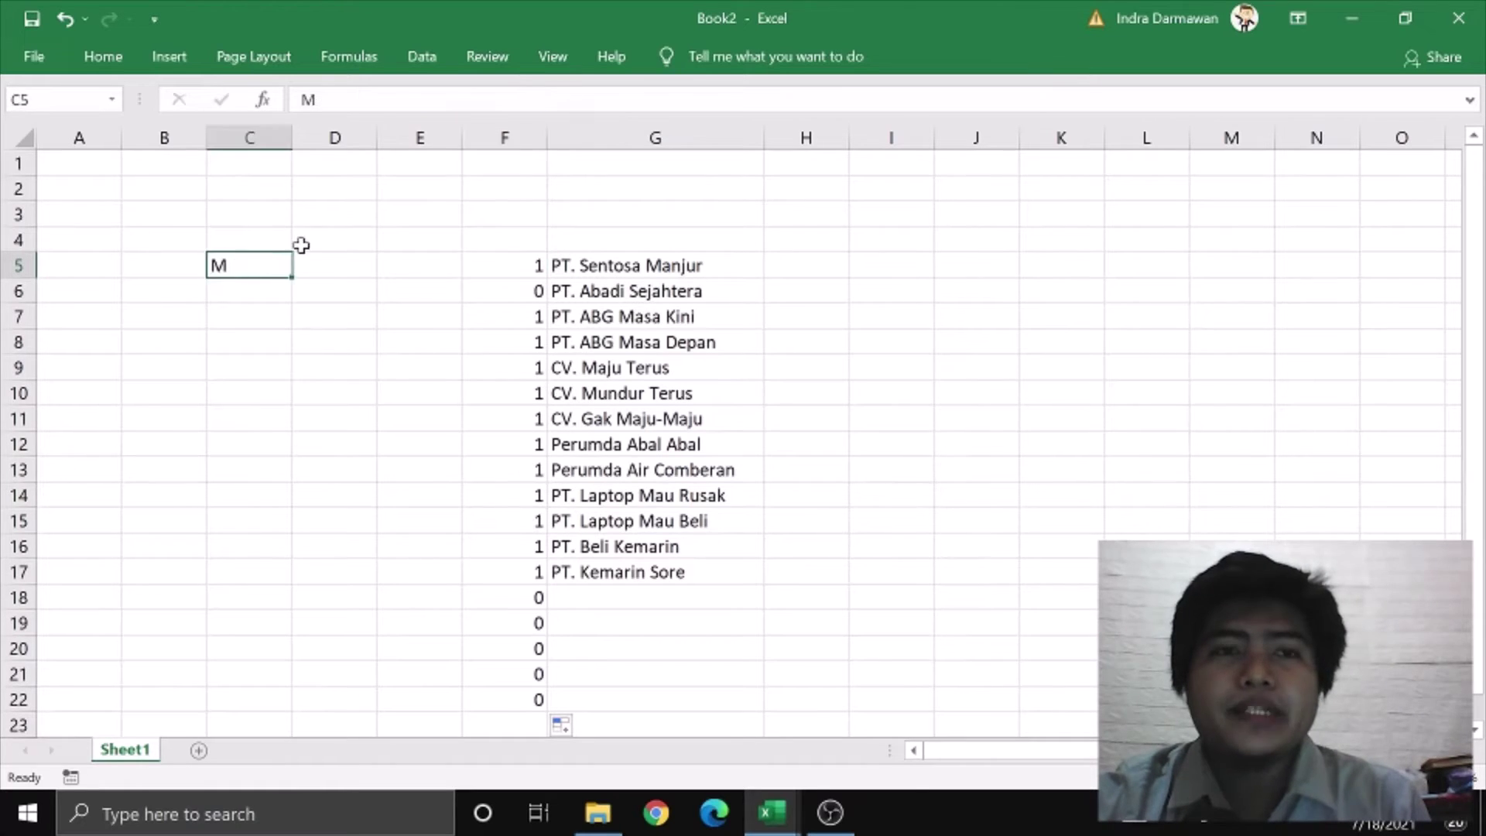
type("RUS")
key("Return")
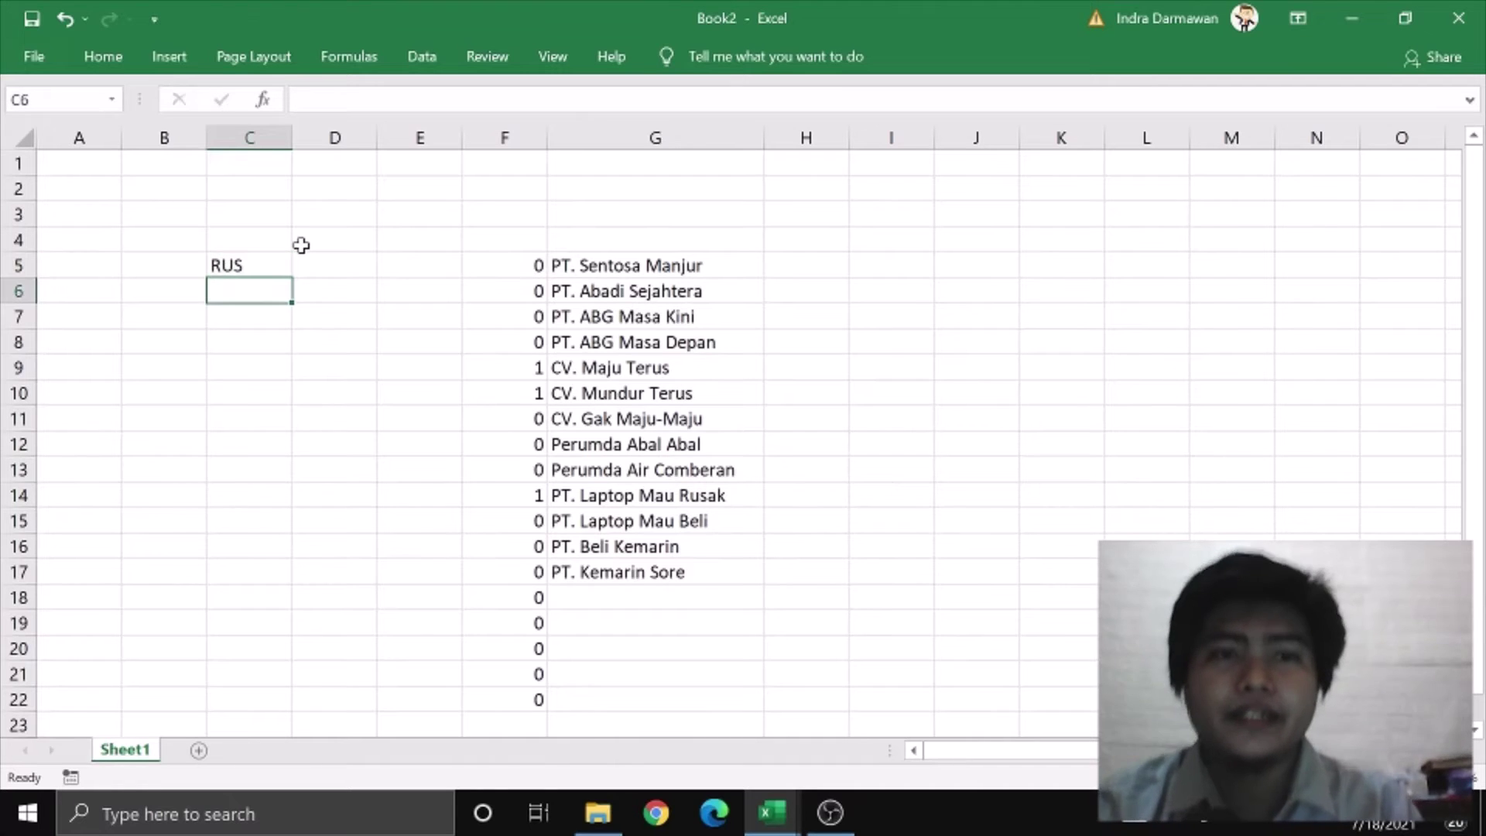
In the F5 formula, replace the IF function's value-if-true argument 1 with the start of a MAX function
left_click(501, 266)
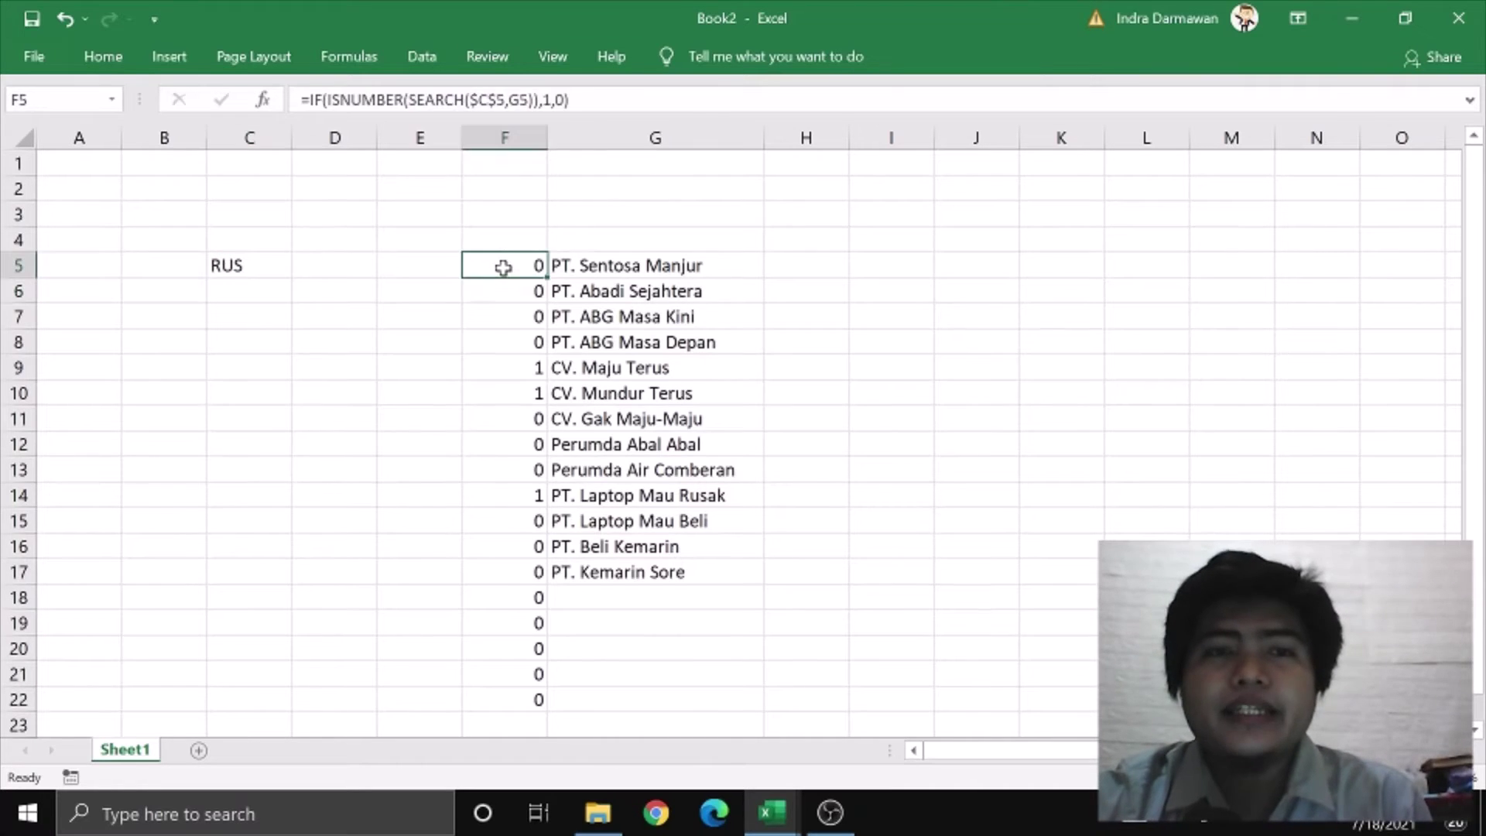
left_click(607, 99)
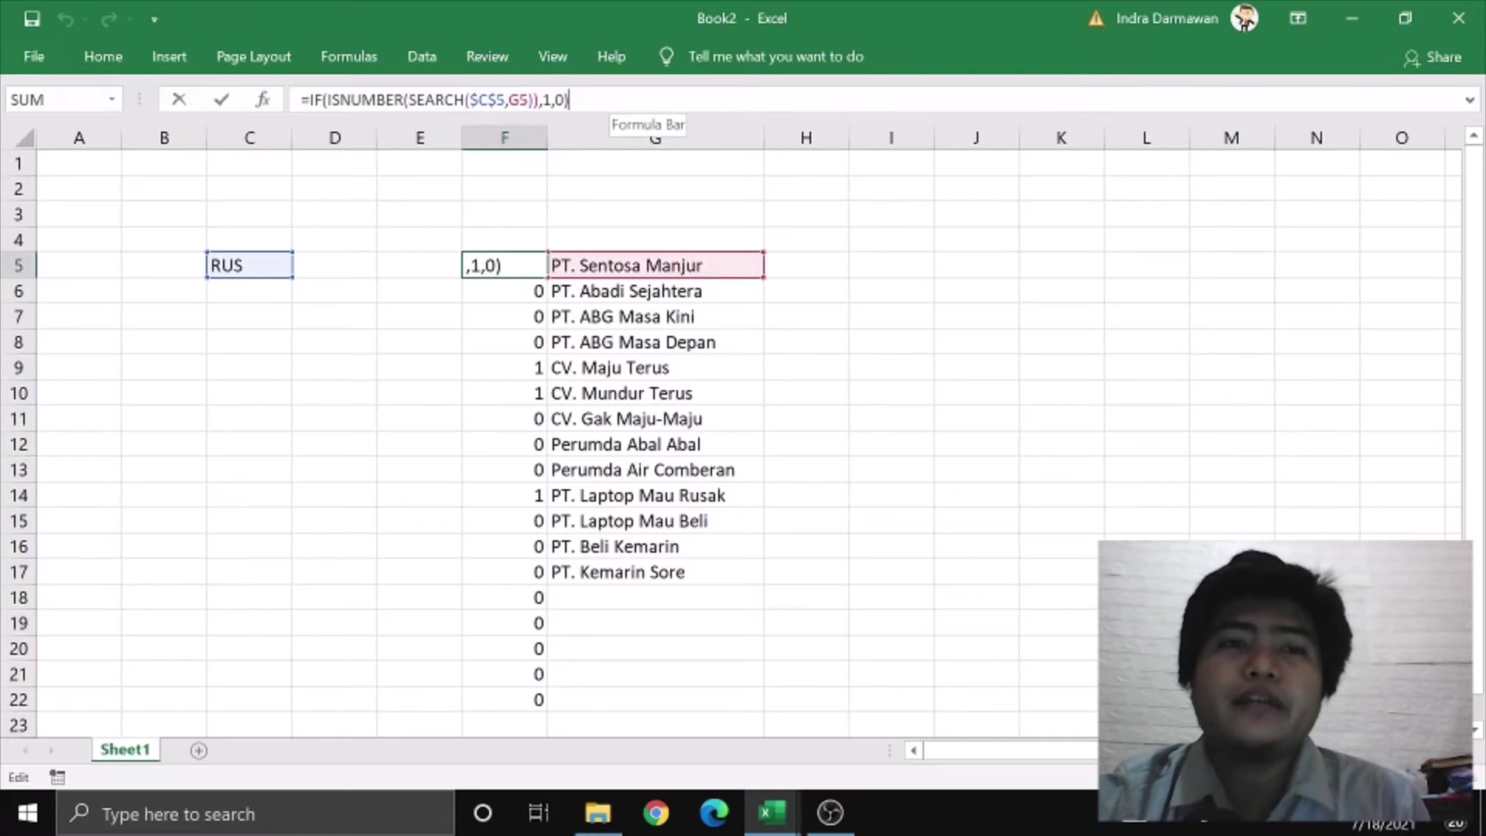
key("Left")
key("Left")
key("Left")
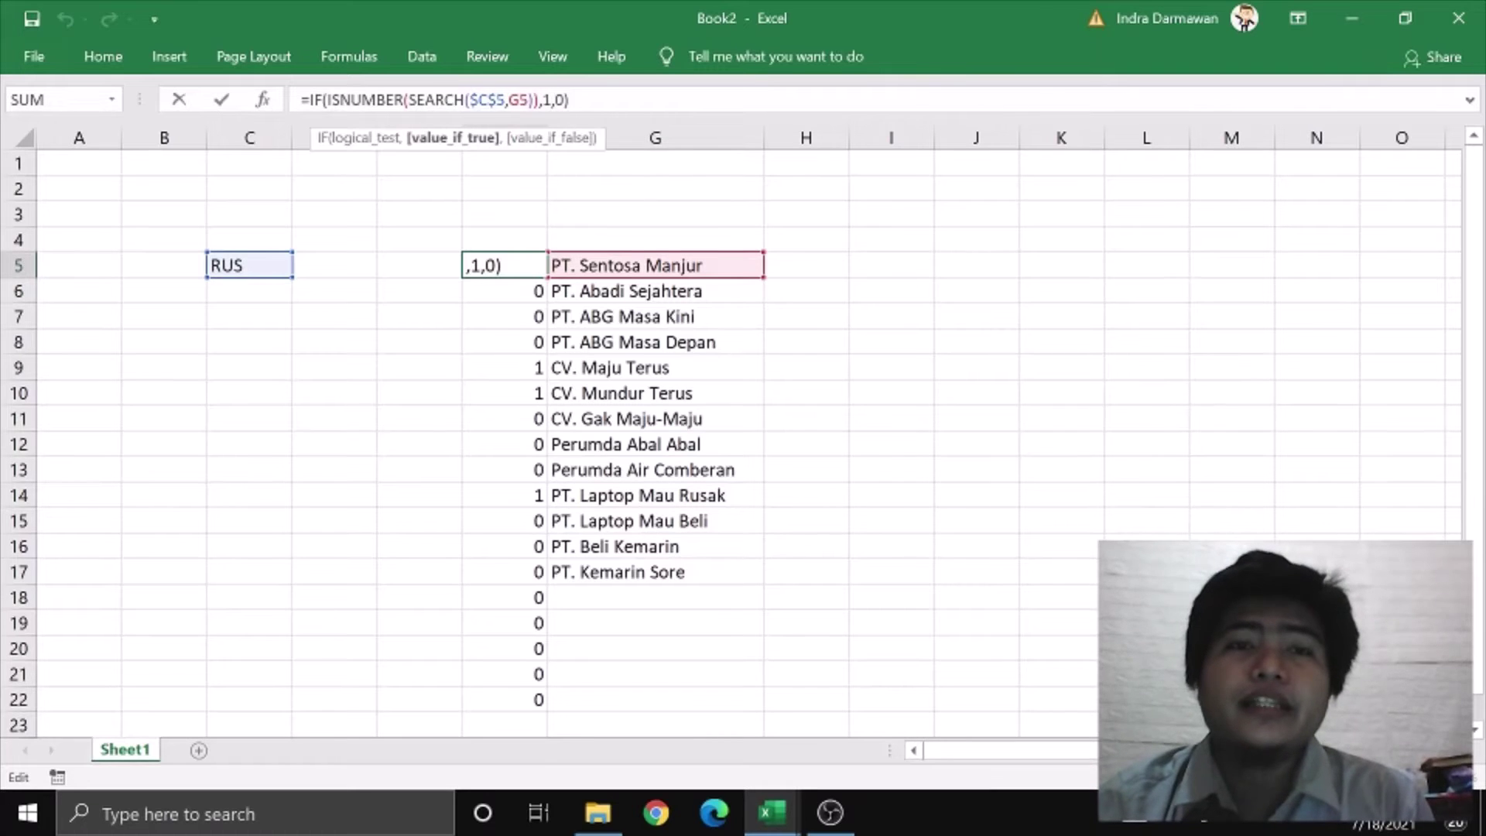
key("BackSpace")
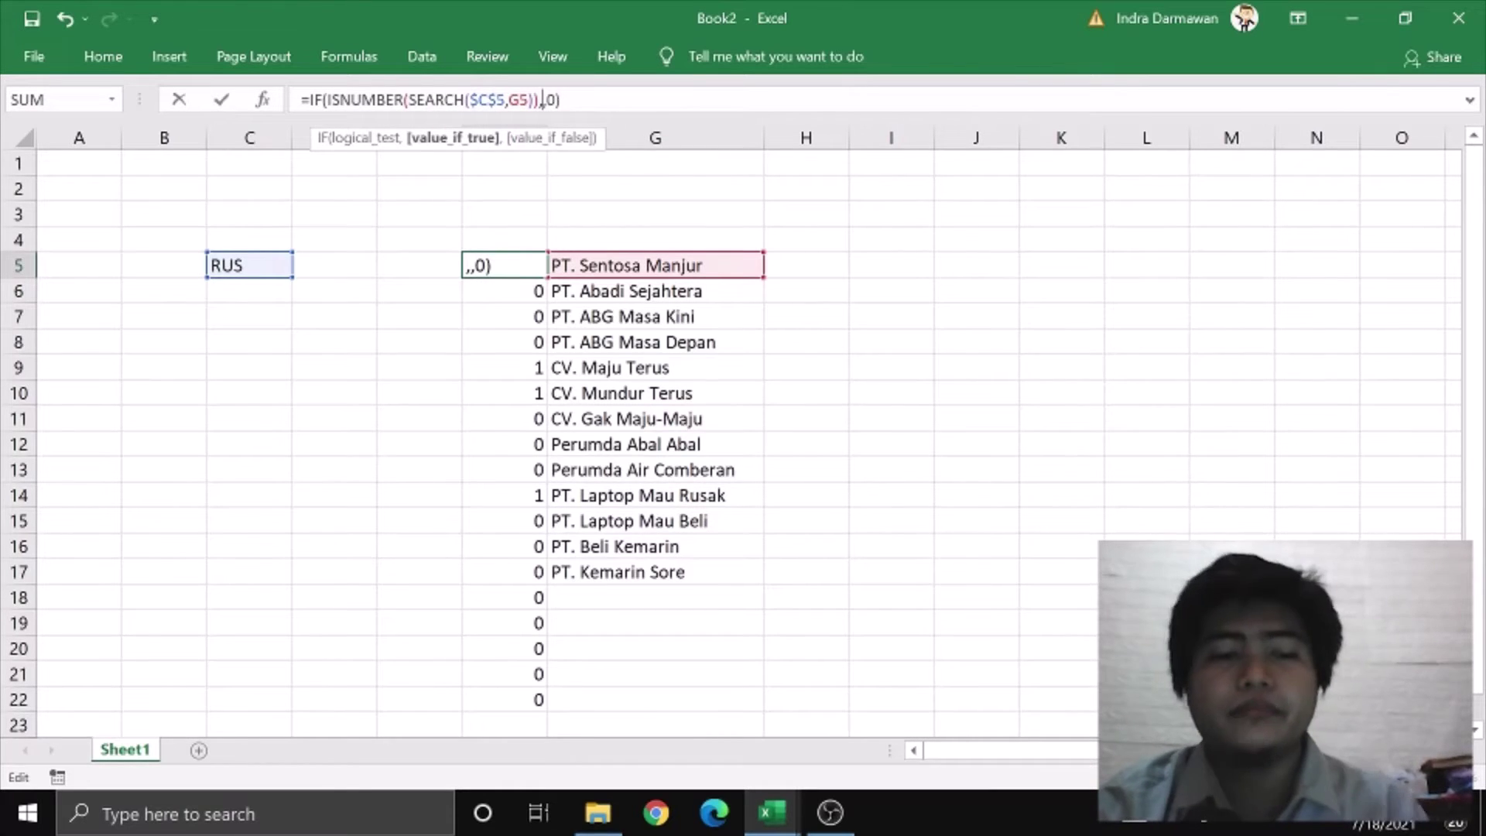
type("MAX")
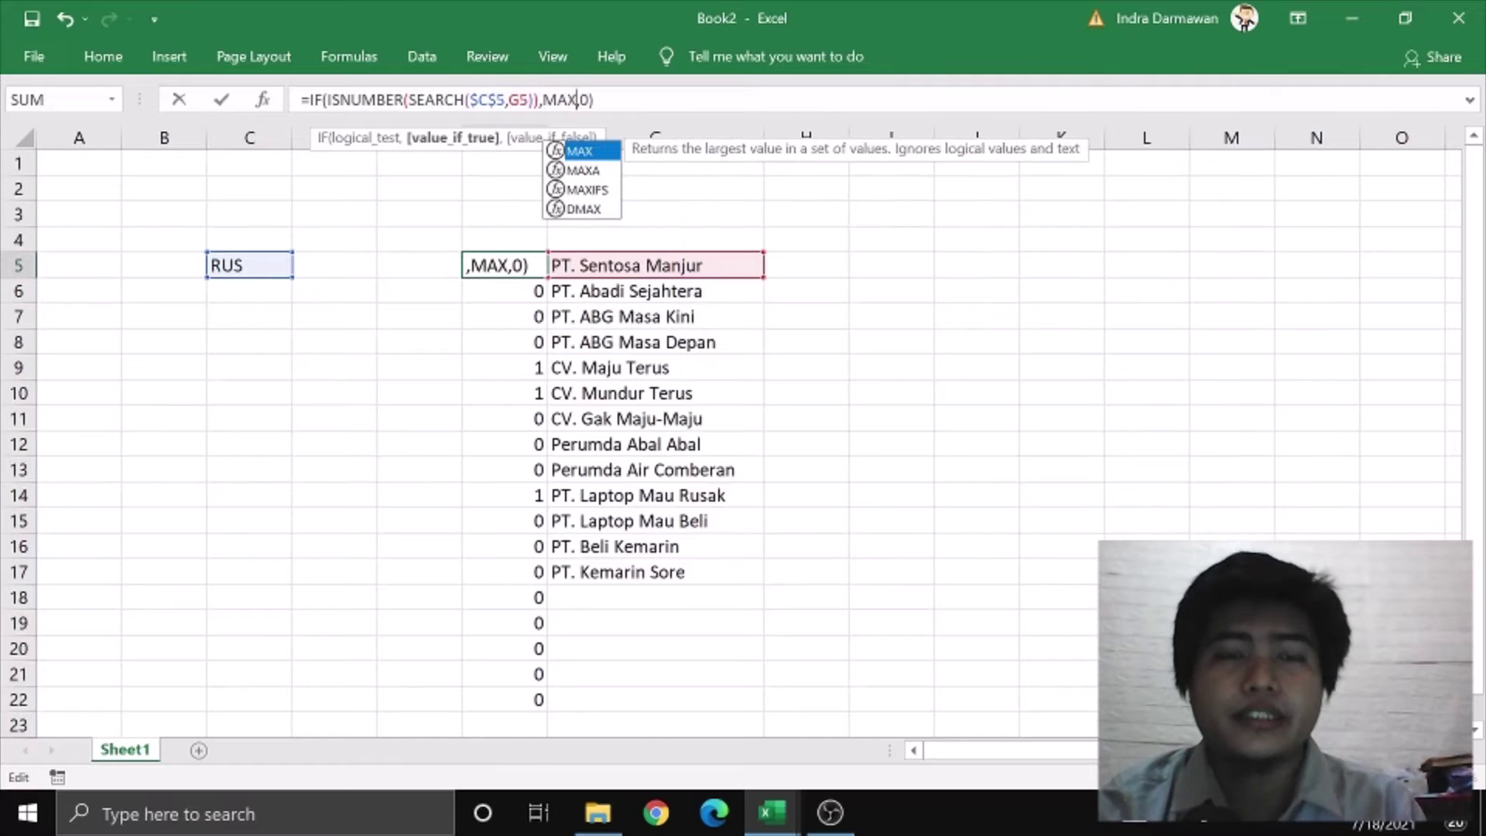
type("(")
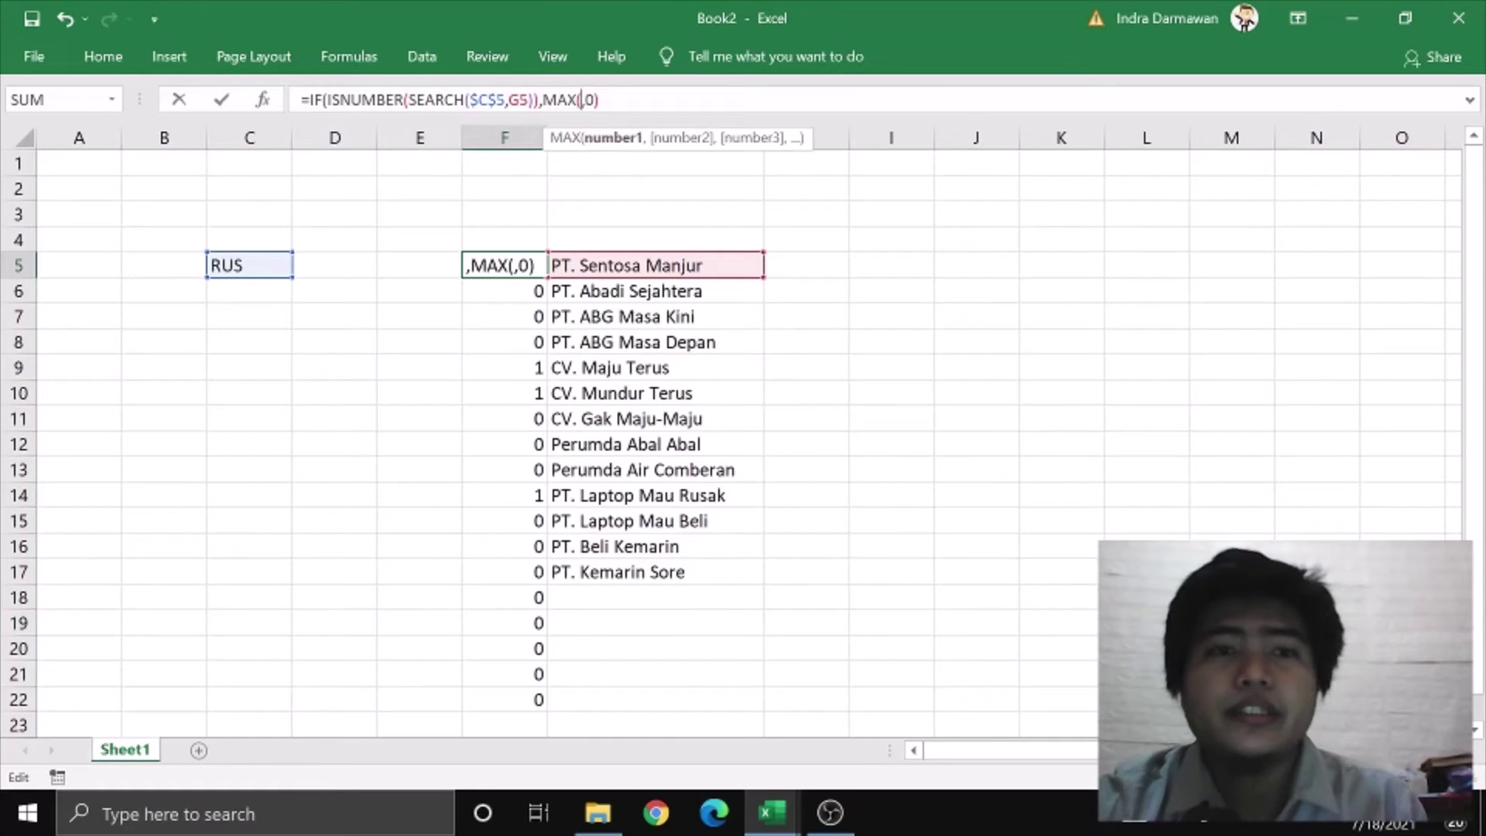
Complete the F5 formula's value-if-true argument as MAX($F$4:F4)+1, giving =IF(ISNUMBER(SEARCH($C$5,G5)),MAX($F$4:F4)+1,0)
left_click(510, 234)
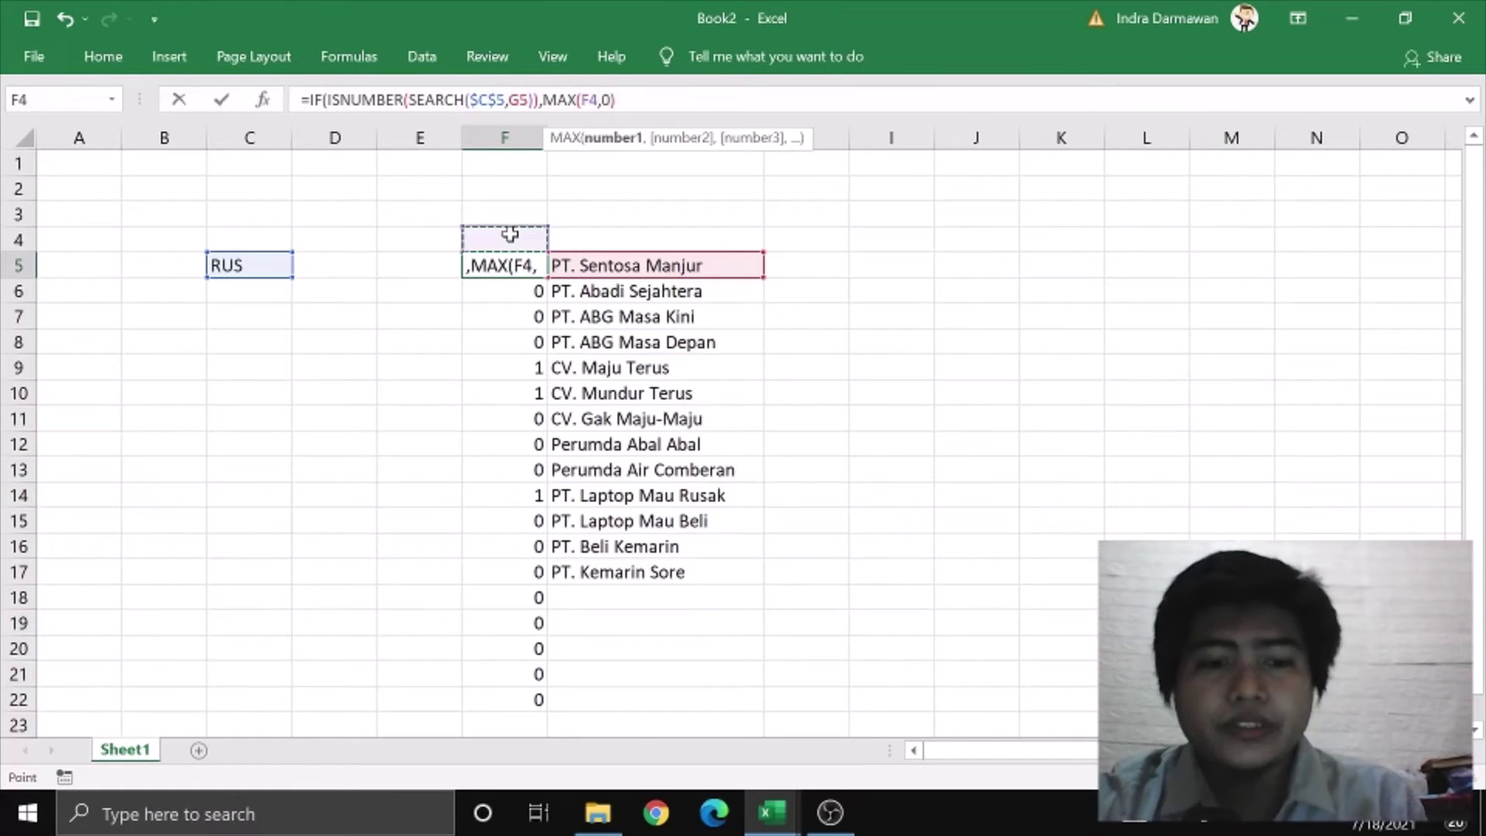
key("F4")
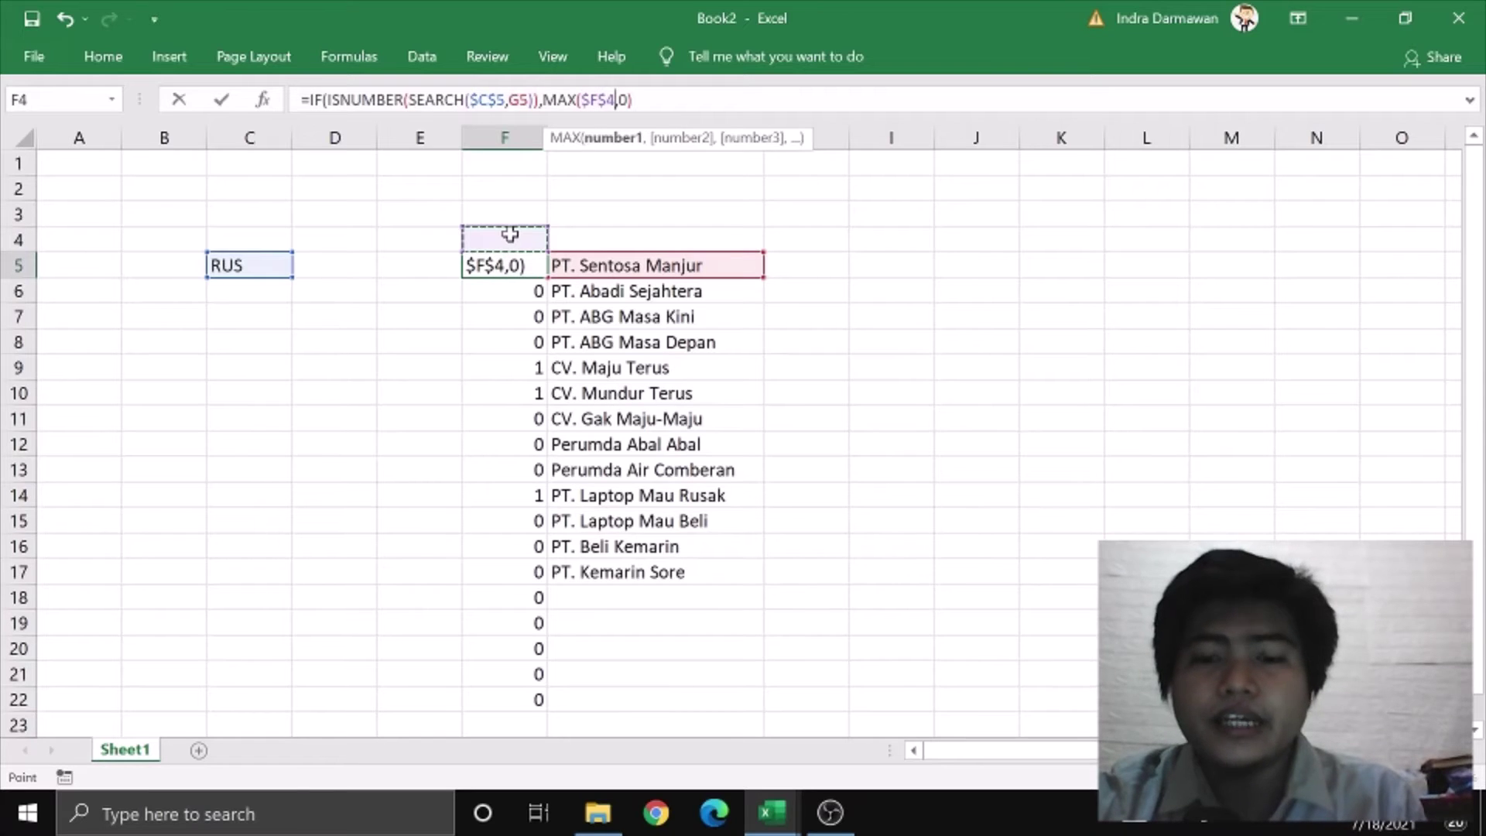
type(":F")
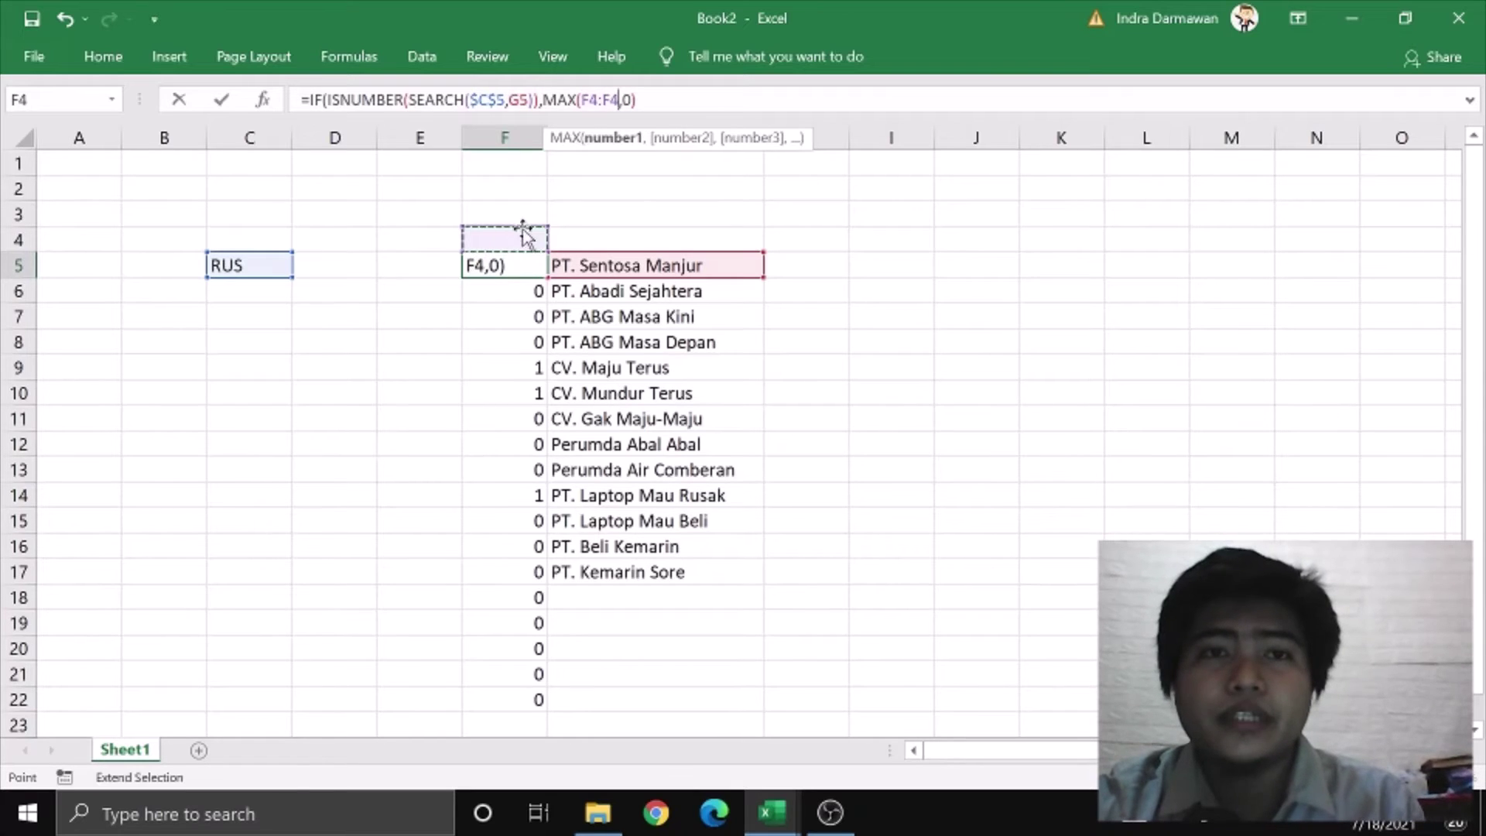
left_click_drag(618, 100, 589, 100)
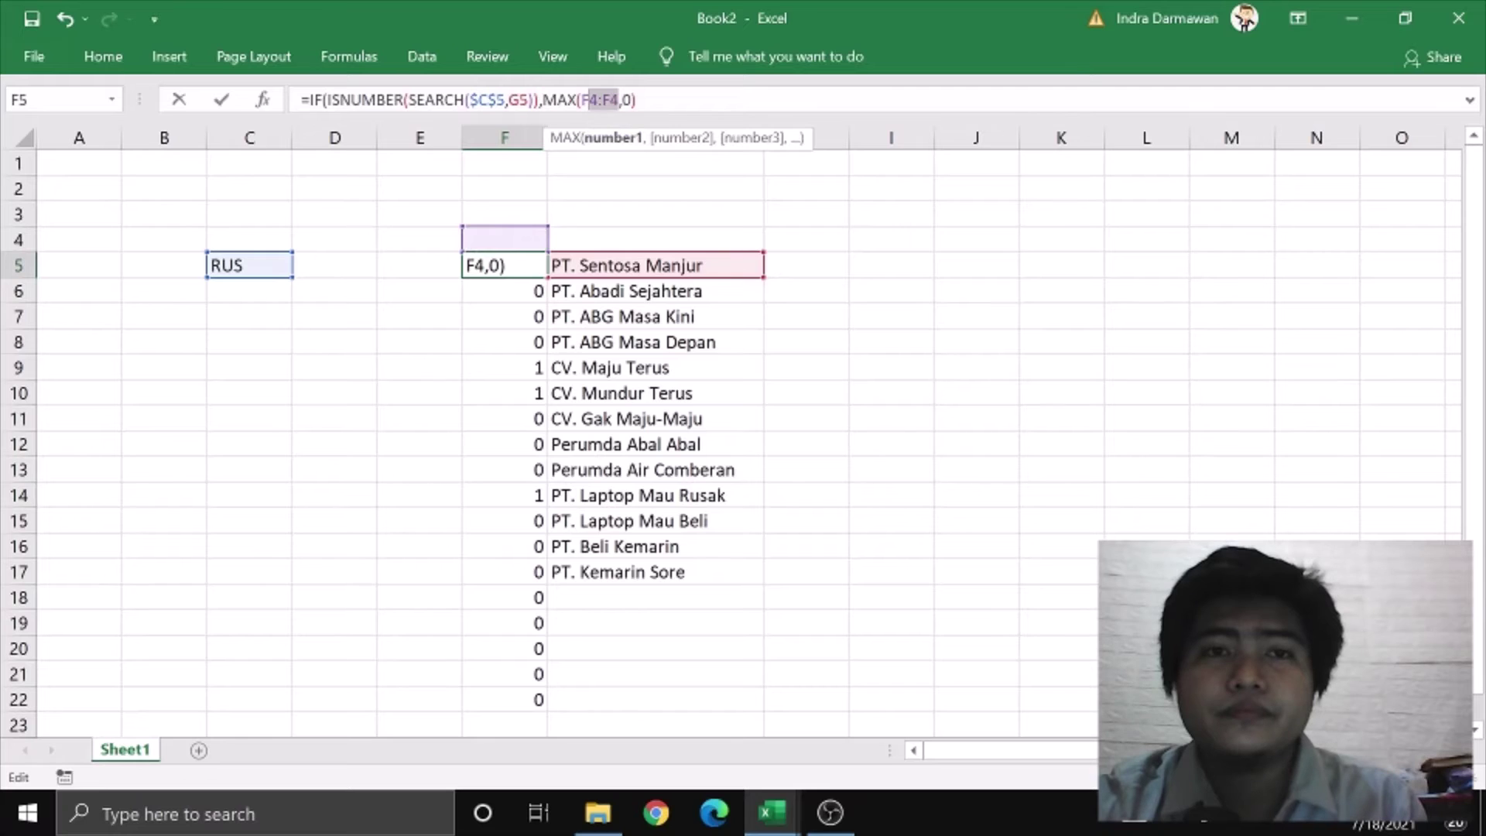
left_click(581, 100)
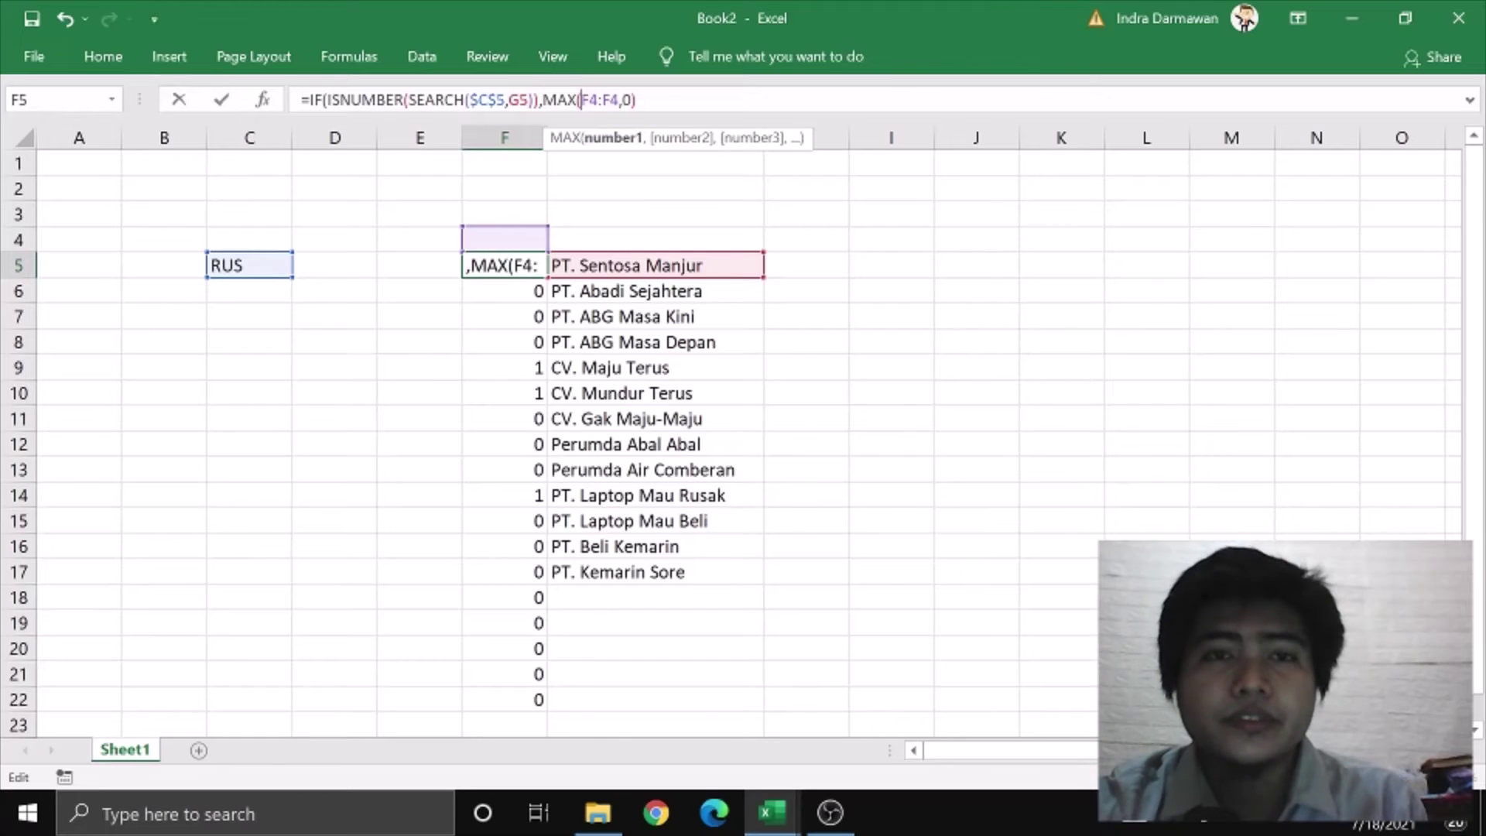
key("F4")
left_click(636, 100)
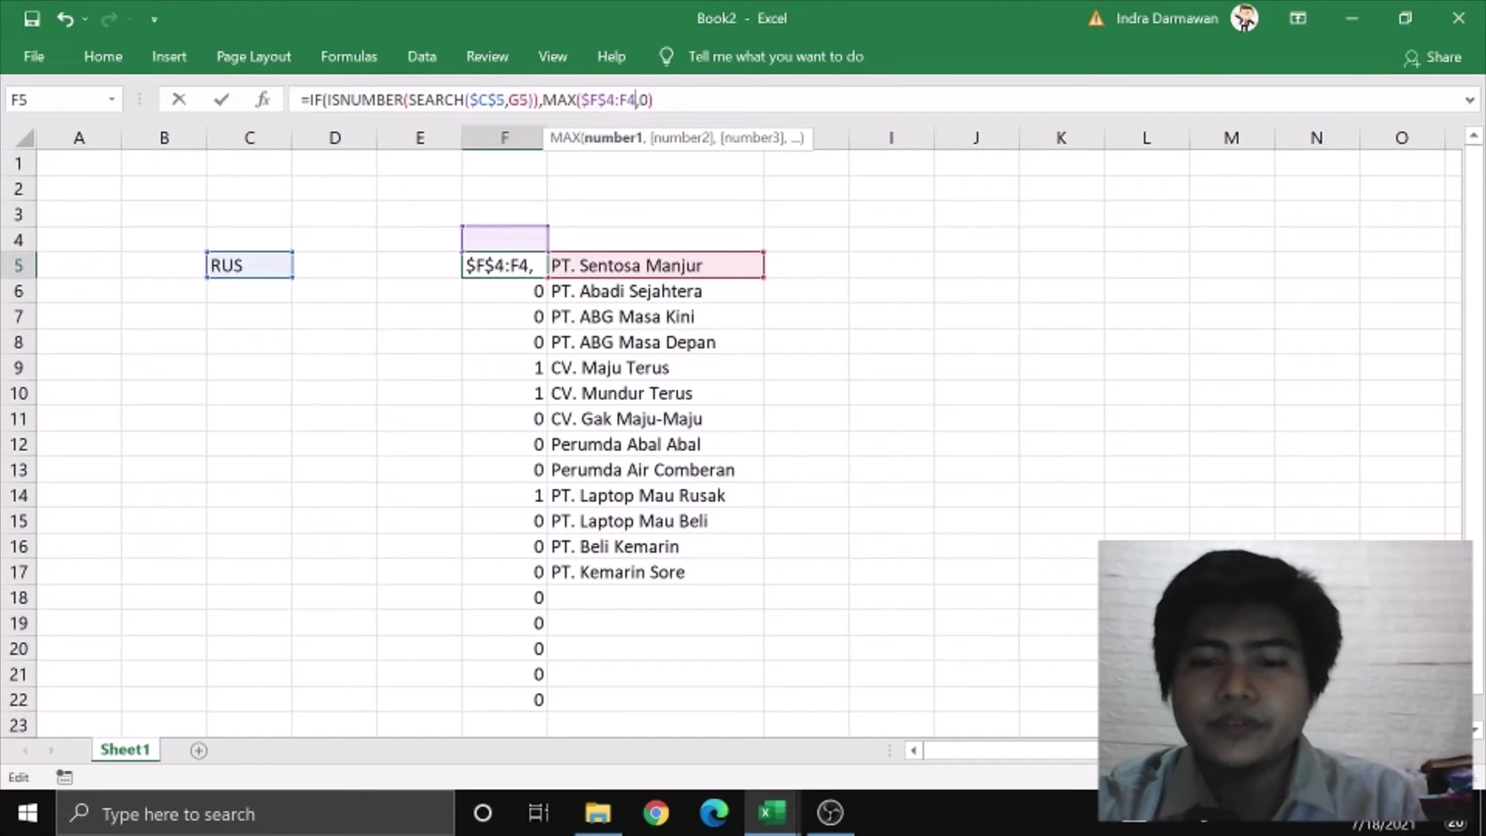
type(")")
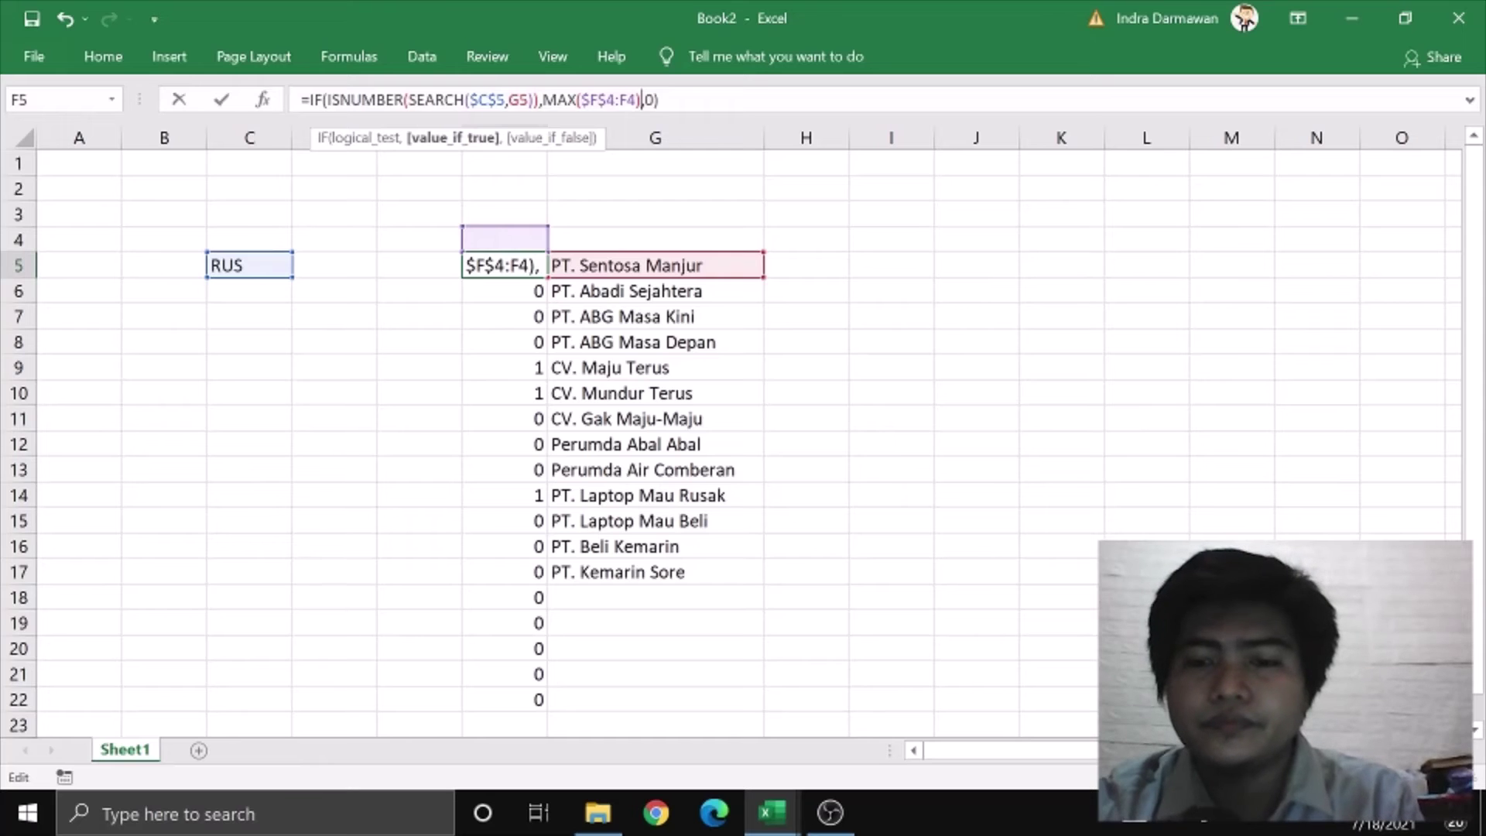
type("+1")
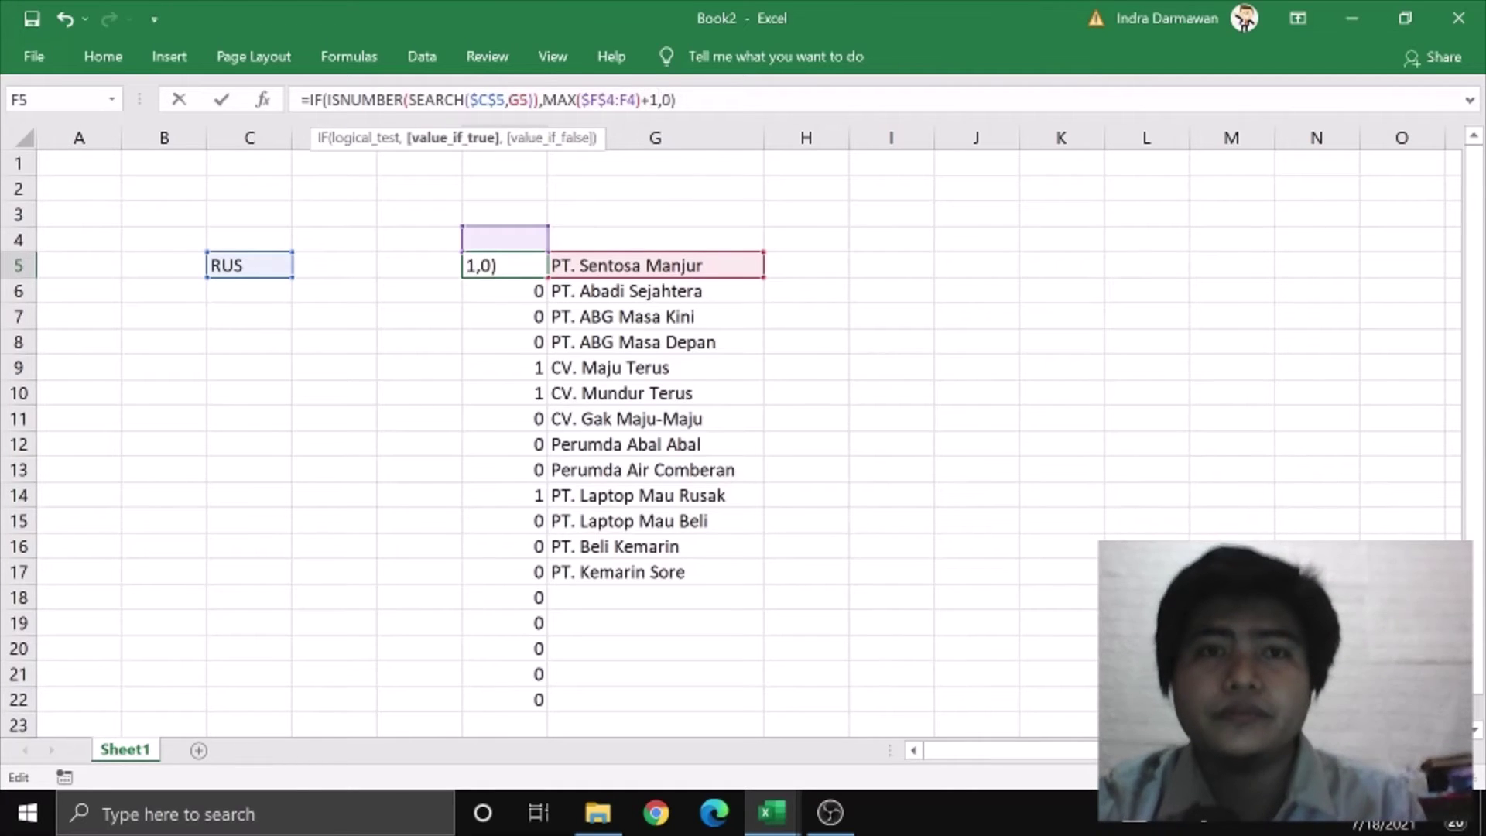
key("Return")
Fill the updated numbering formula from F5 down through F22
left_click(531, 260)
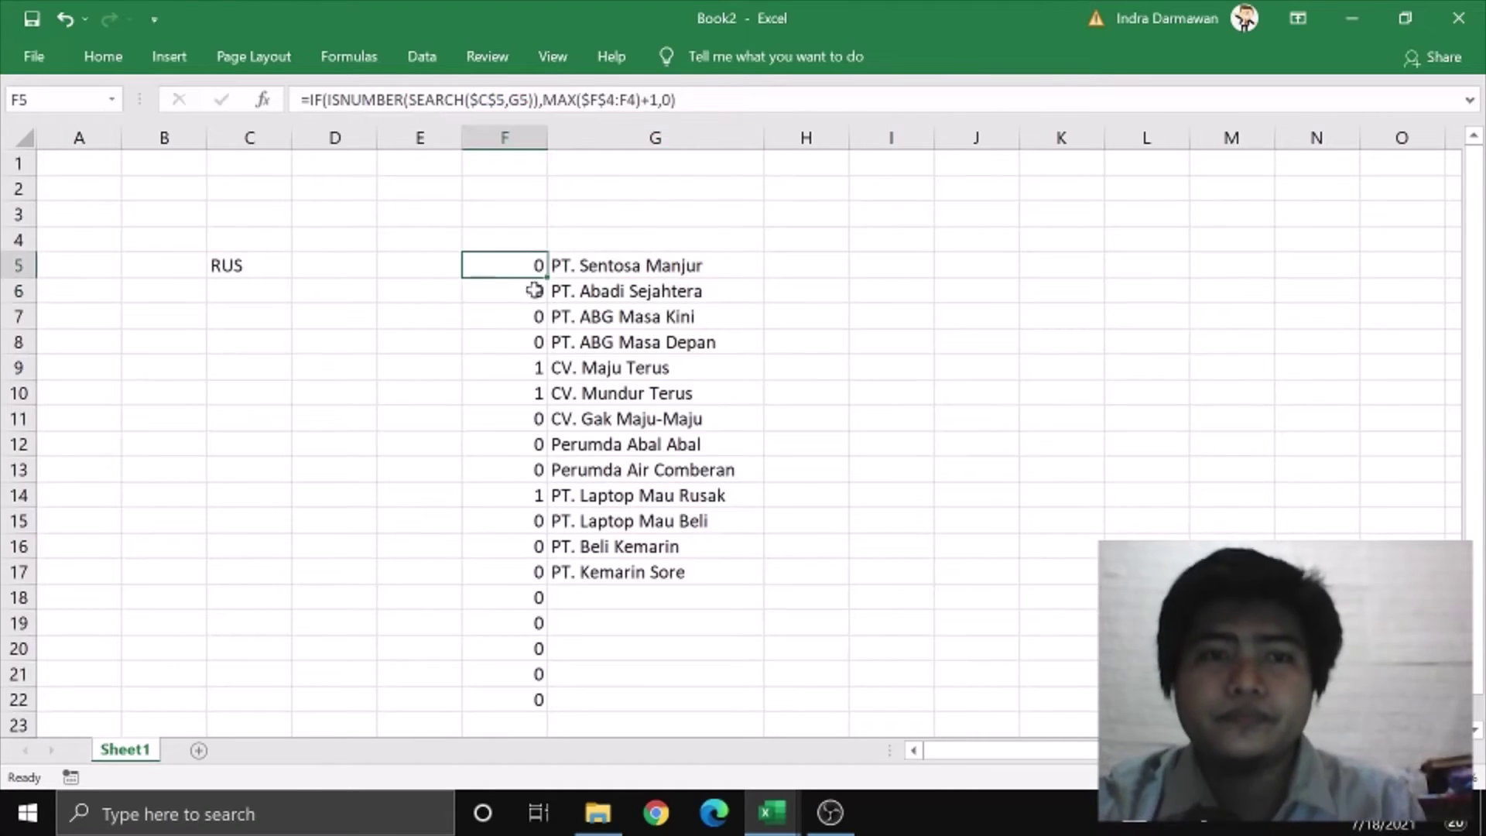
double_click(546, 277)
left_click(681, 521)
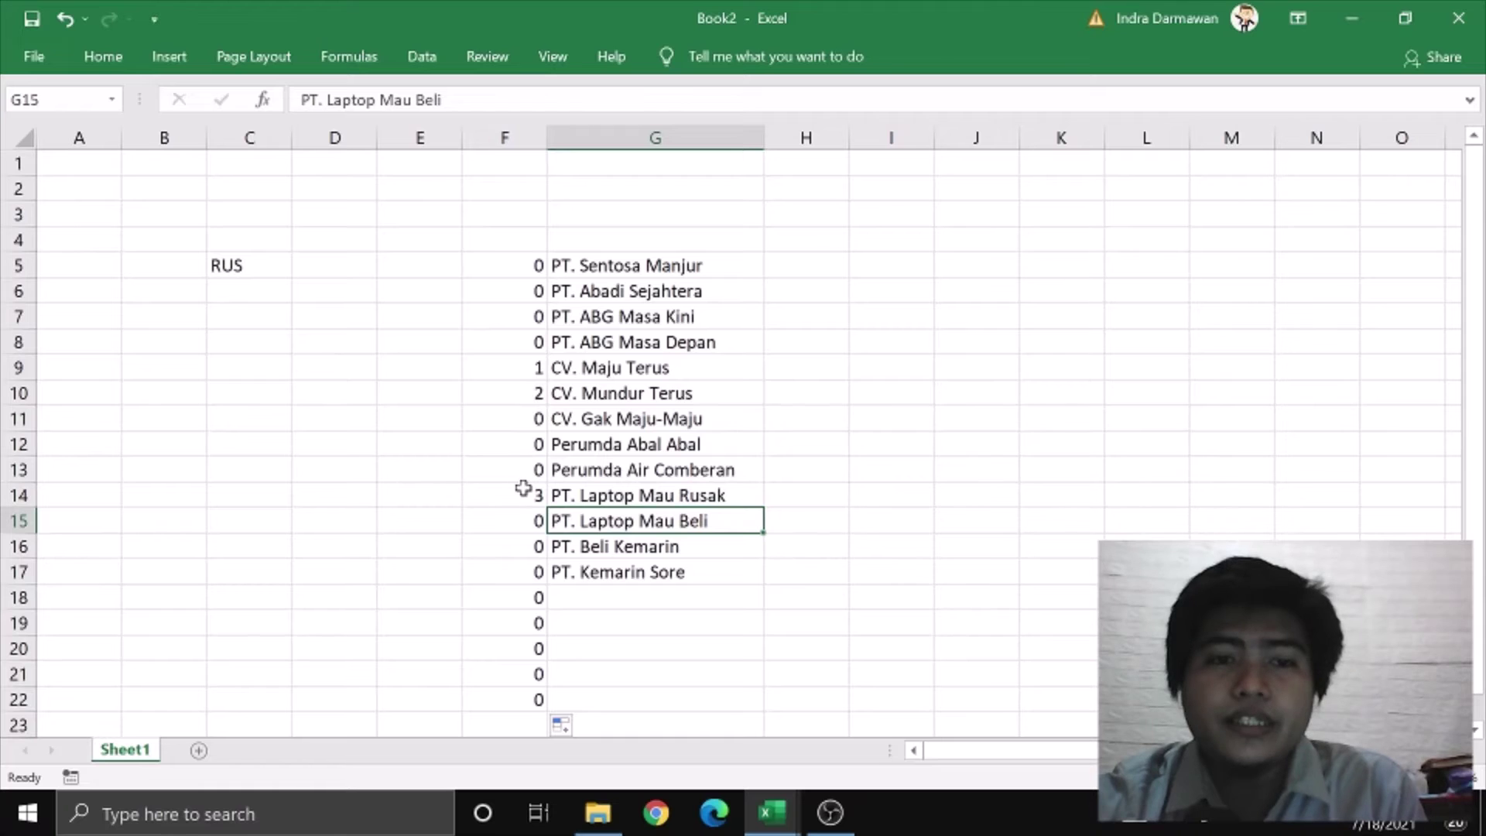
Change the search keyword in cell C5 to M and check the numbering formula in F5
left_click(272, 261)
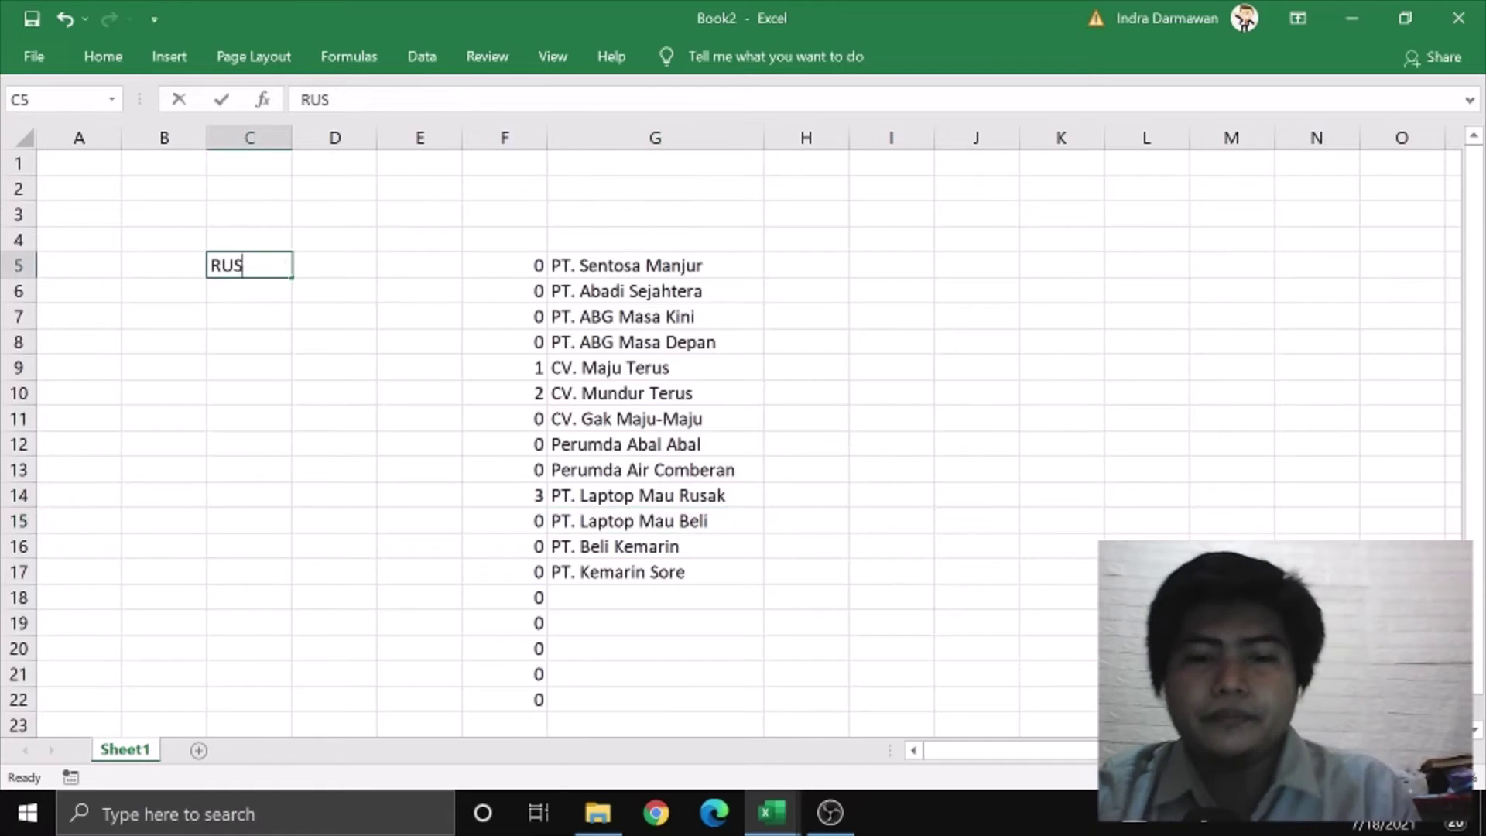
type("M")
key("Return")
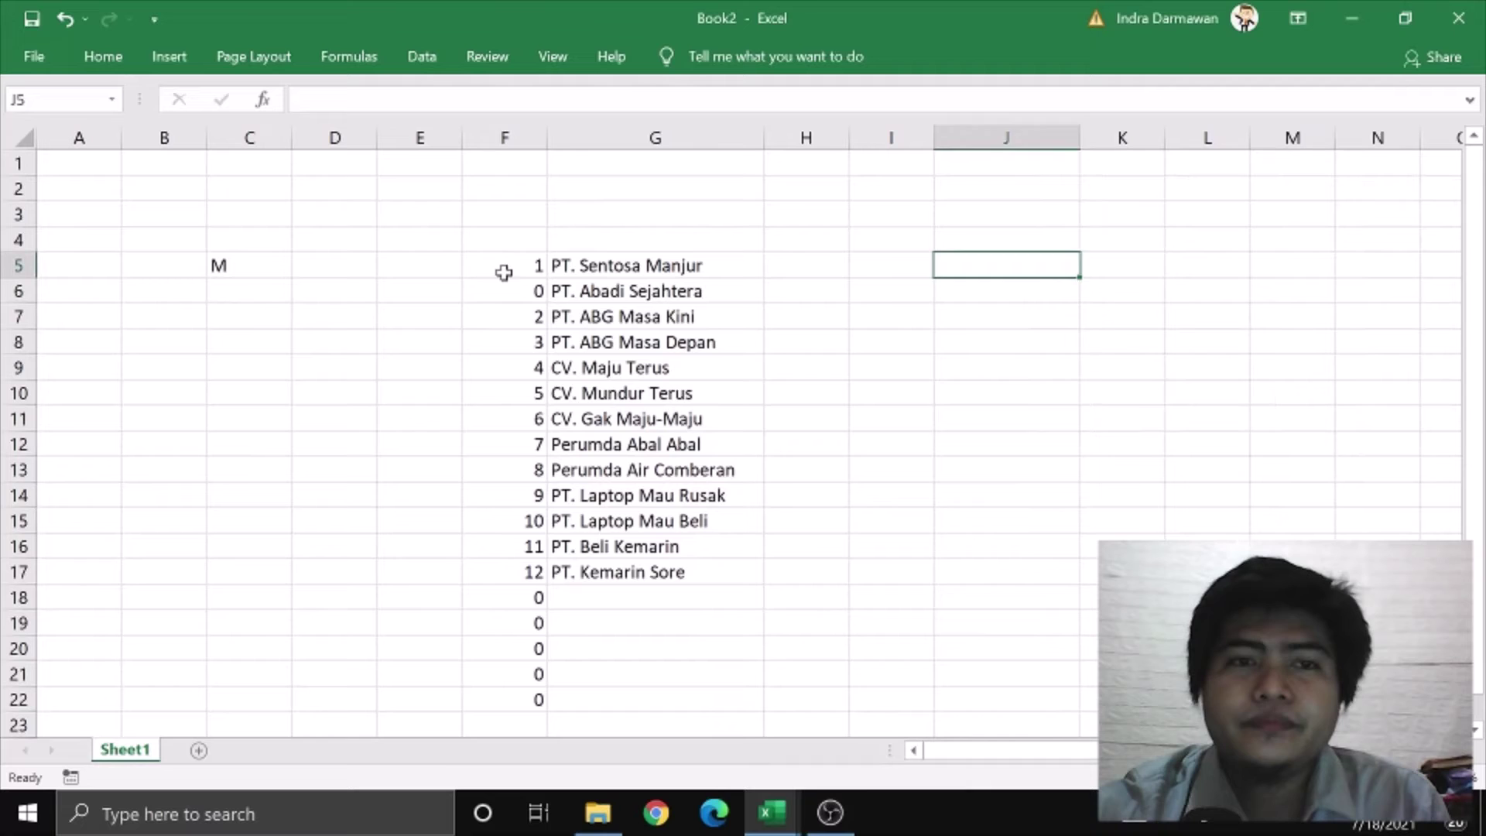
left_click(504, 273)
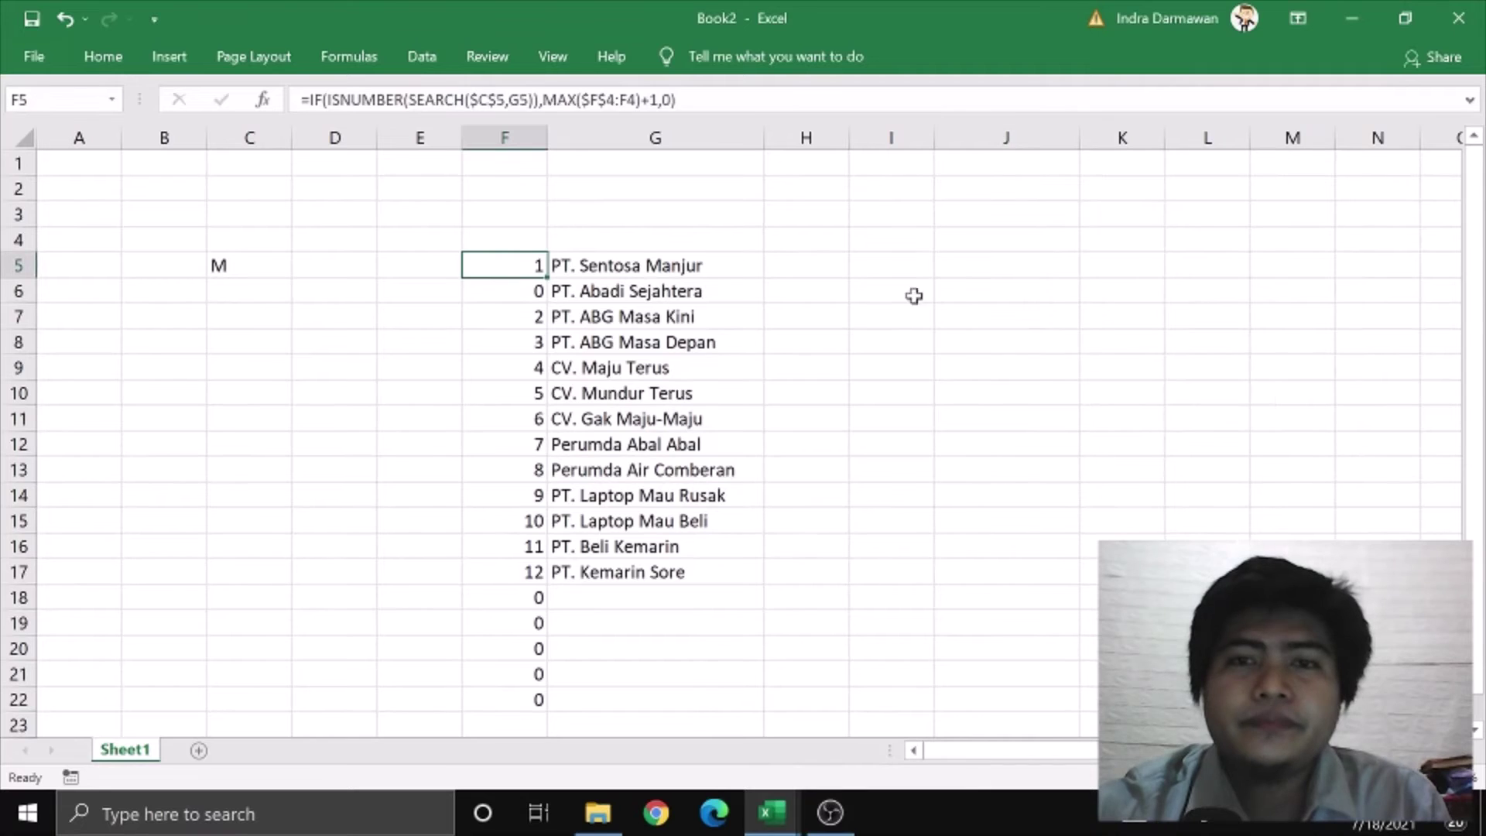
Enter =ROWS($J$4:J4) in cell J5, with only the start of the range absolute
left_click(996, 269)
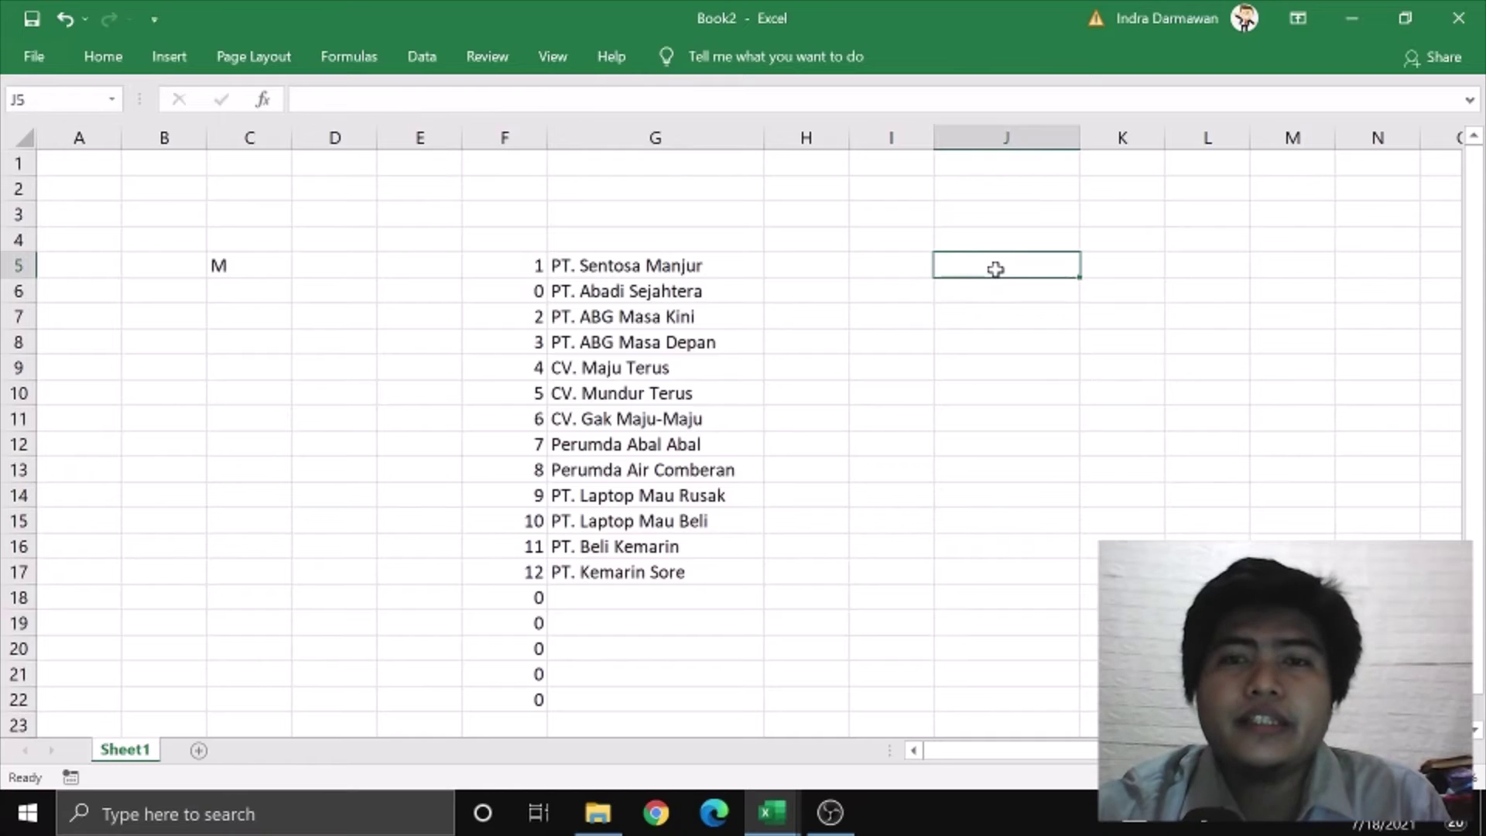
type("=R")
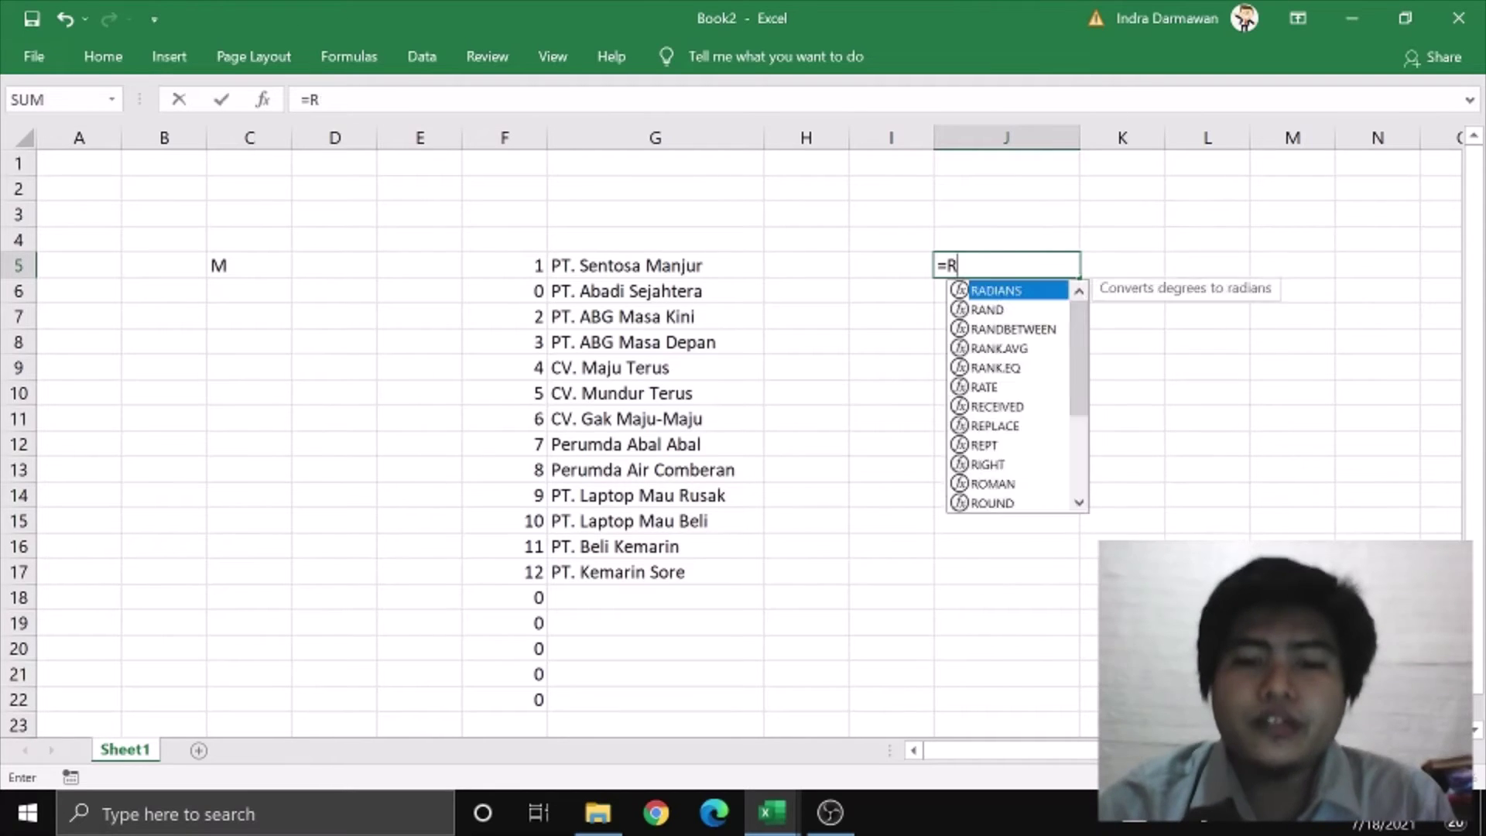
type("OWS(")
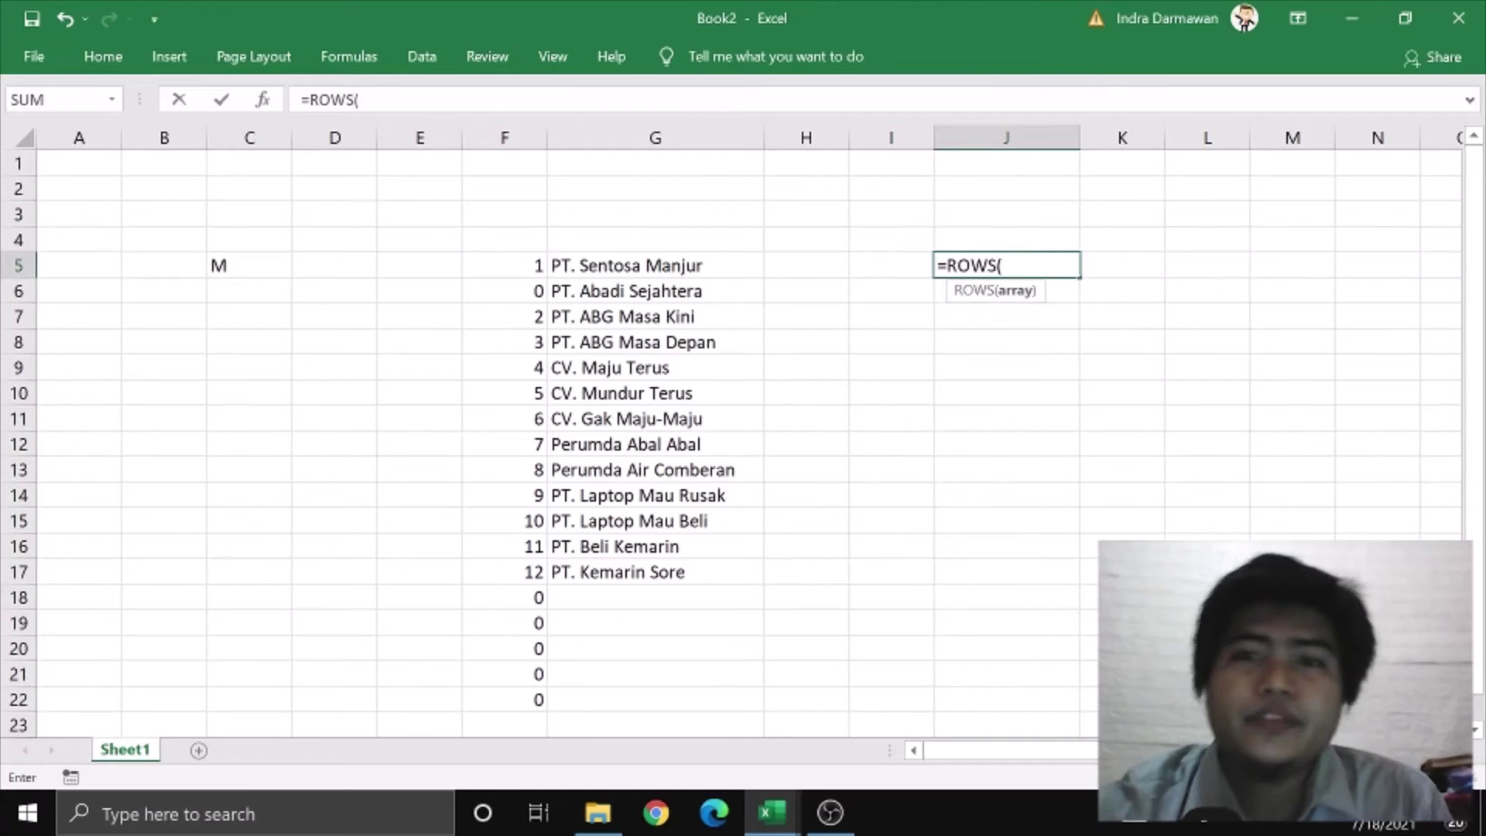
left_click(999, 232)
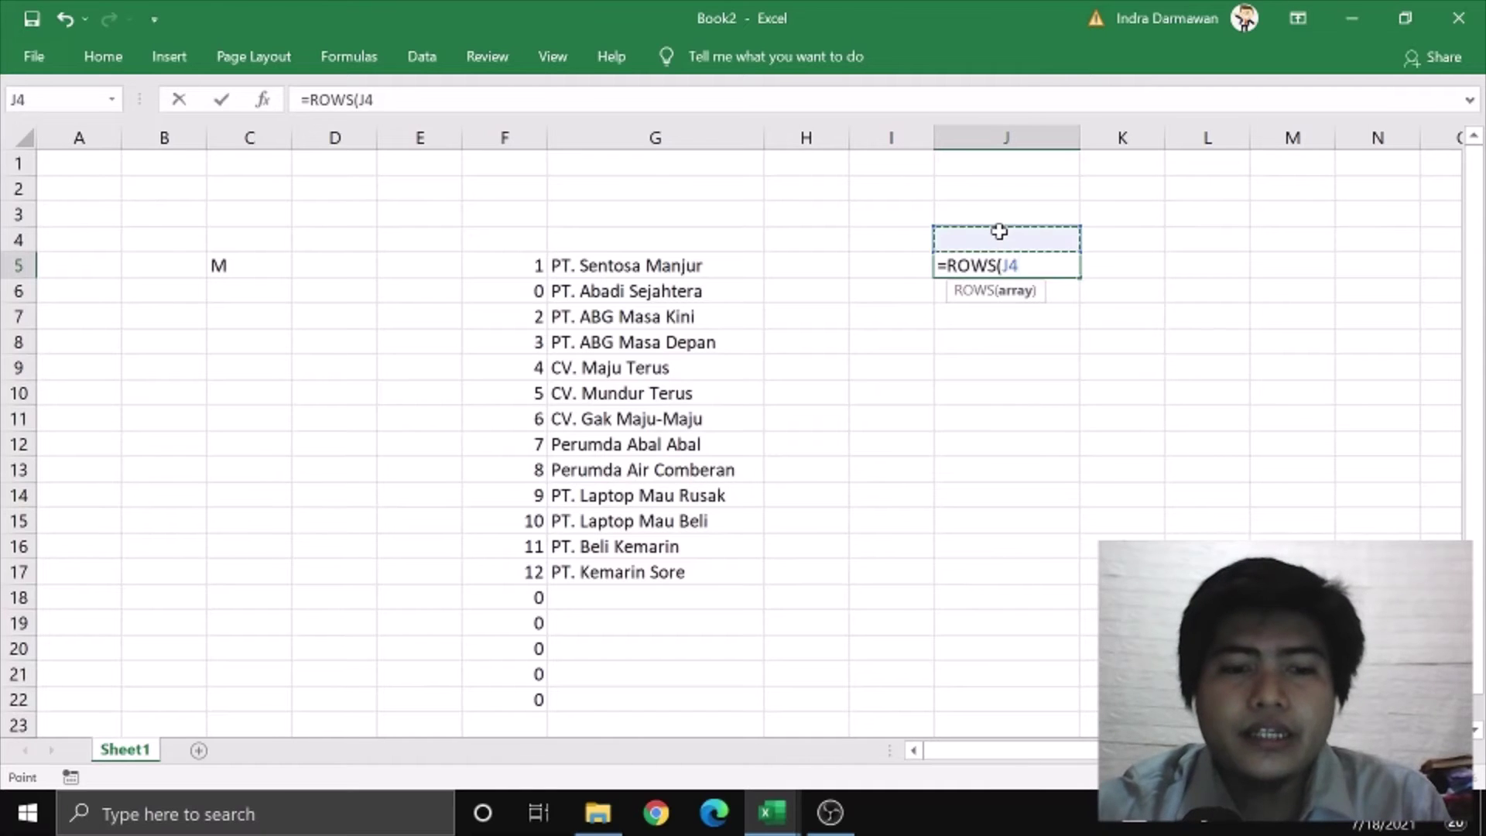
key("F4")
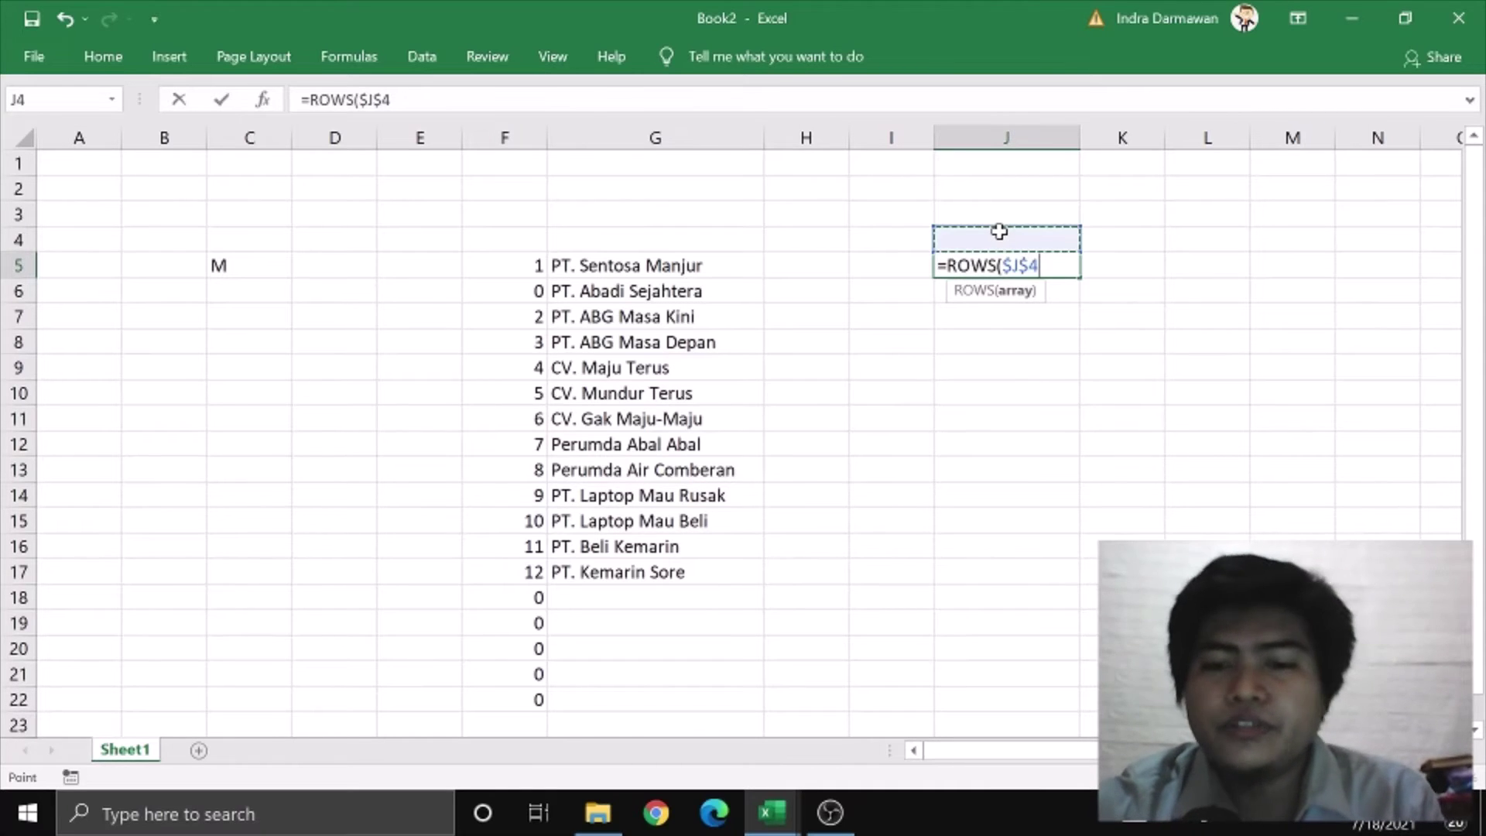
key("F8")
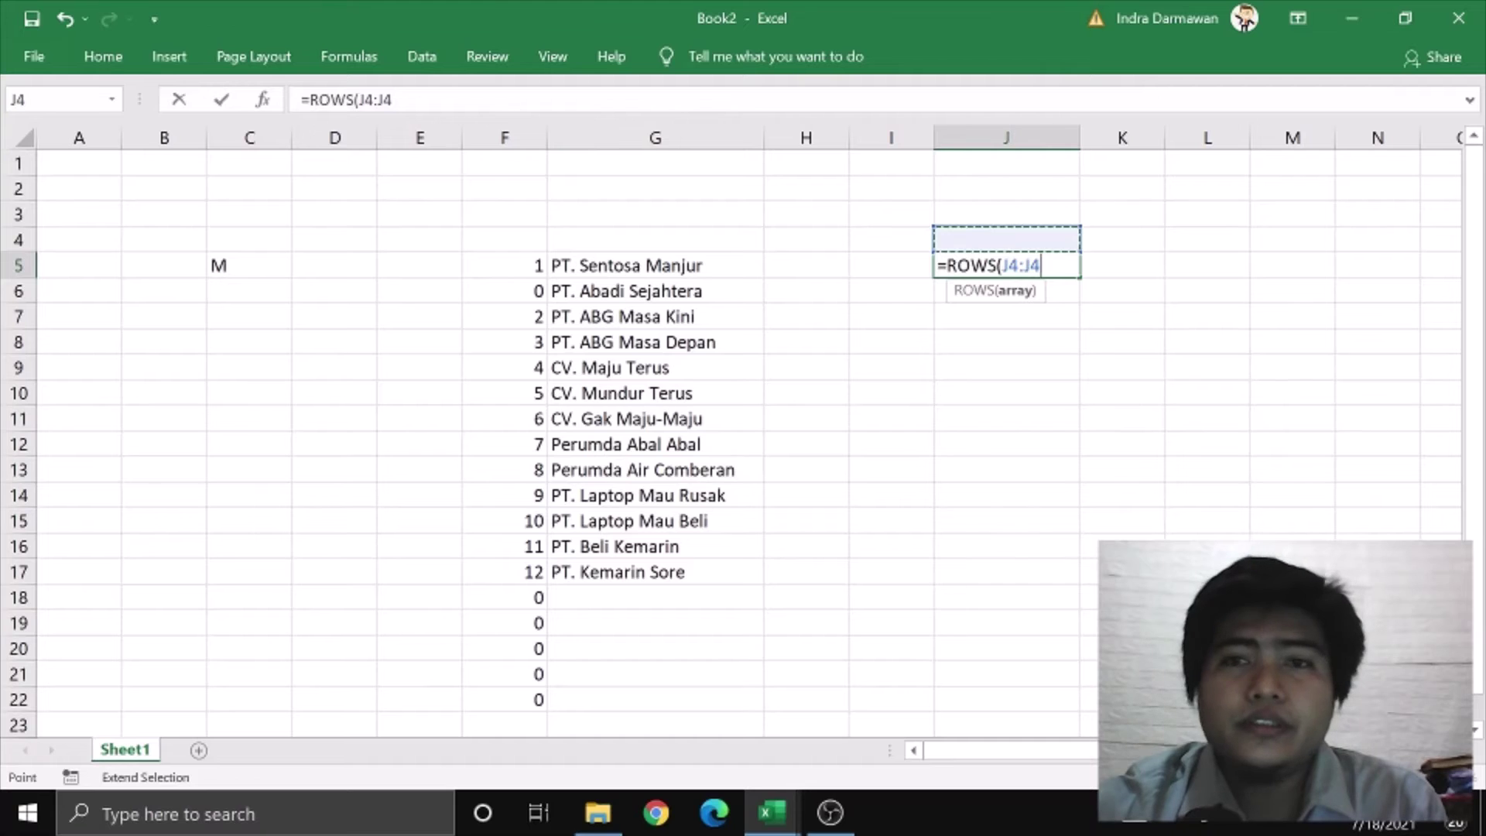
left_click(394, 100)
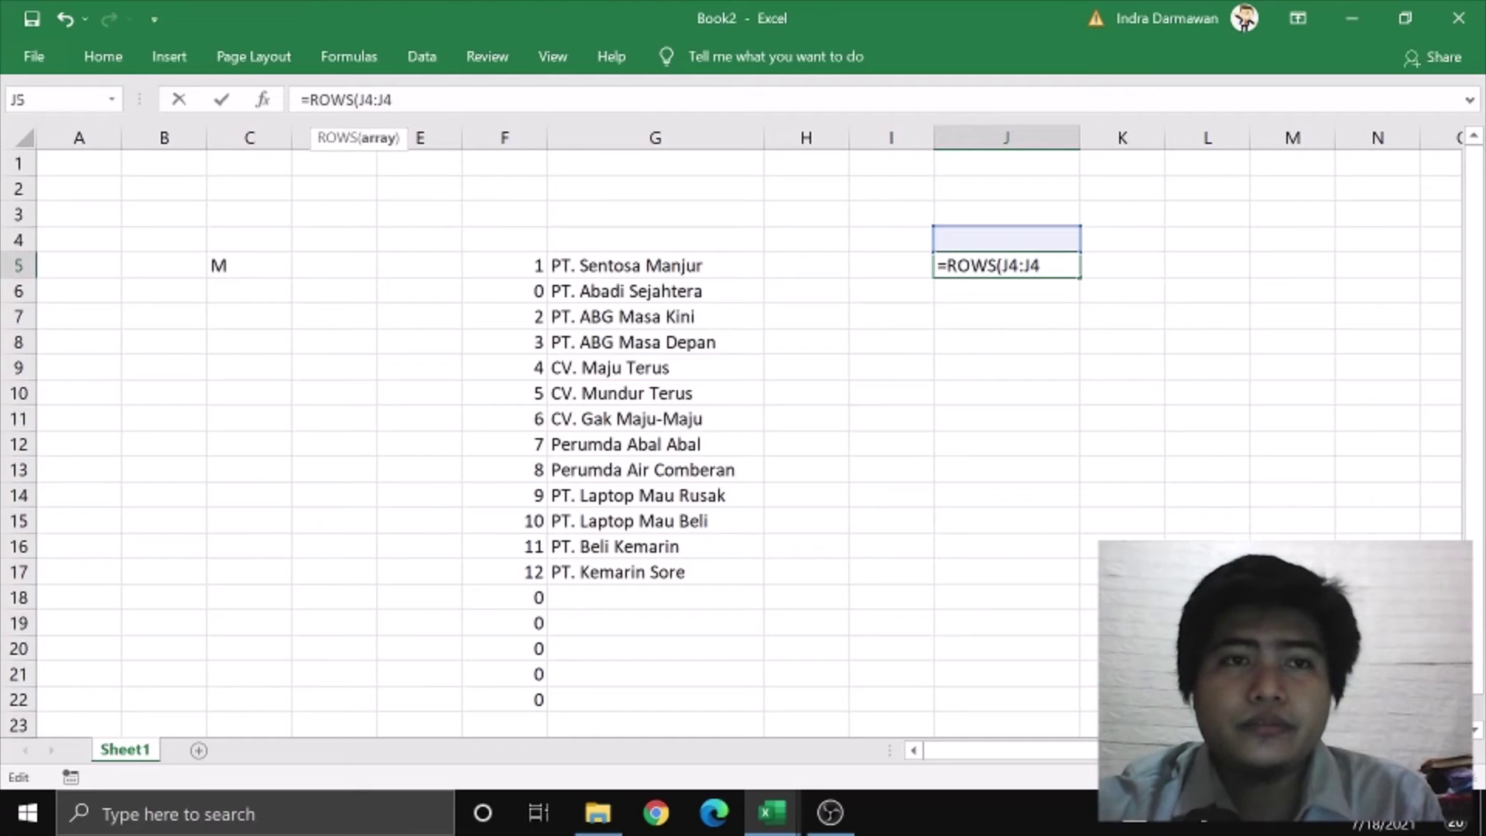
left_click(361, 100)
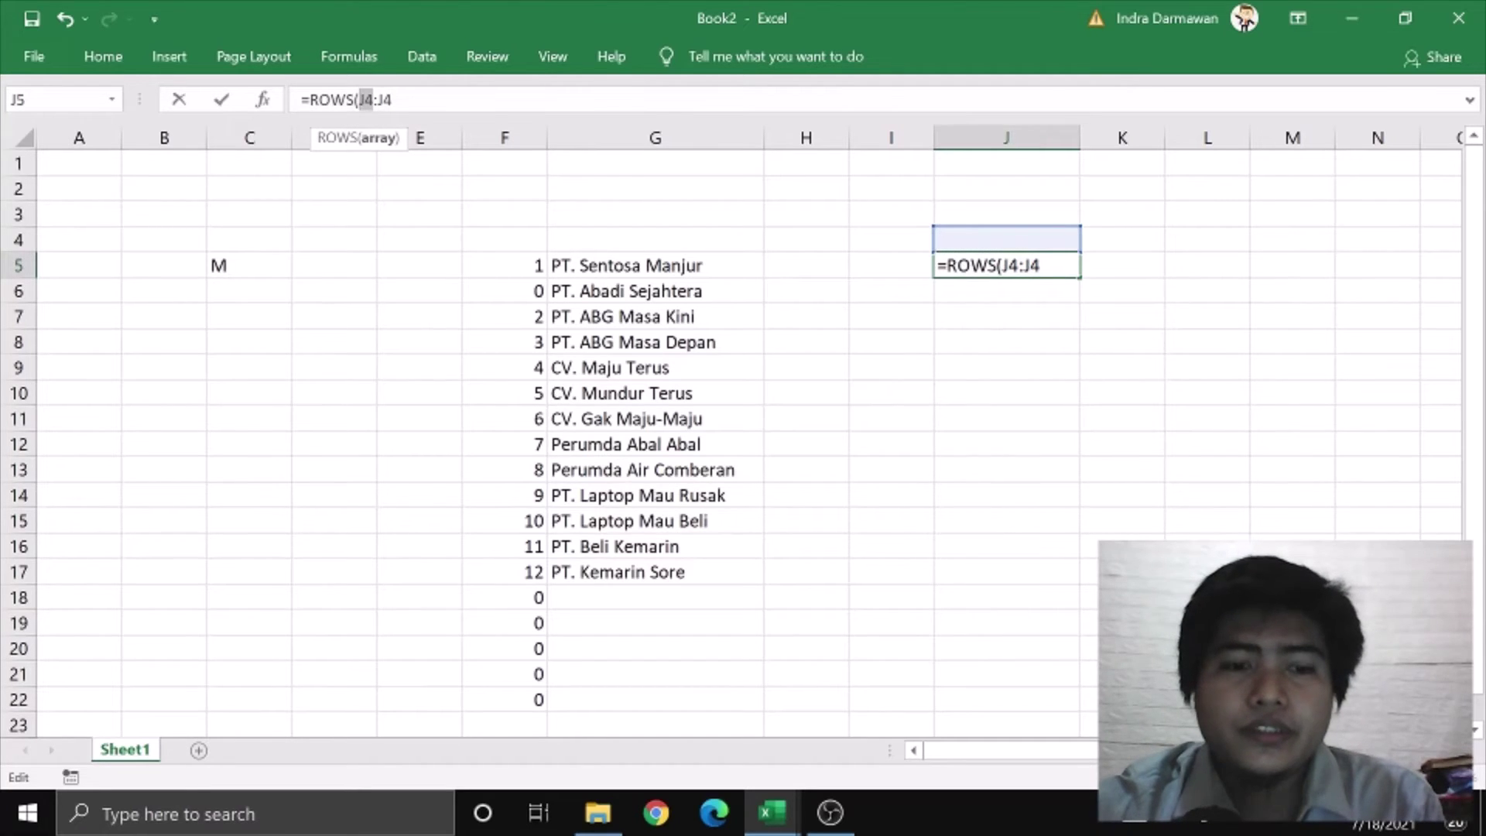
key("F4")
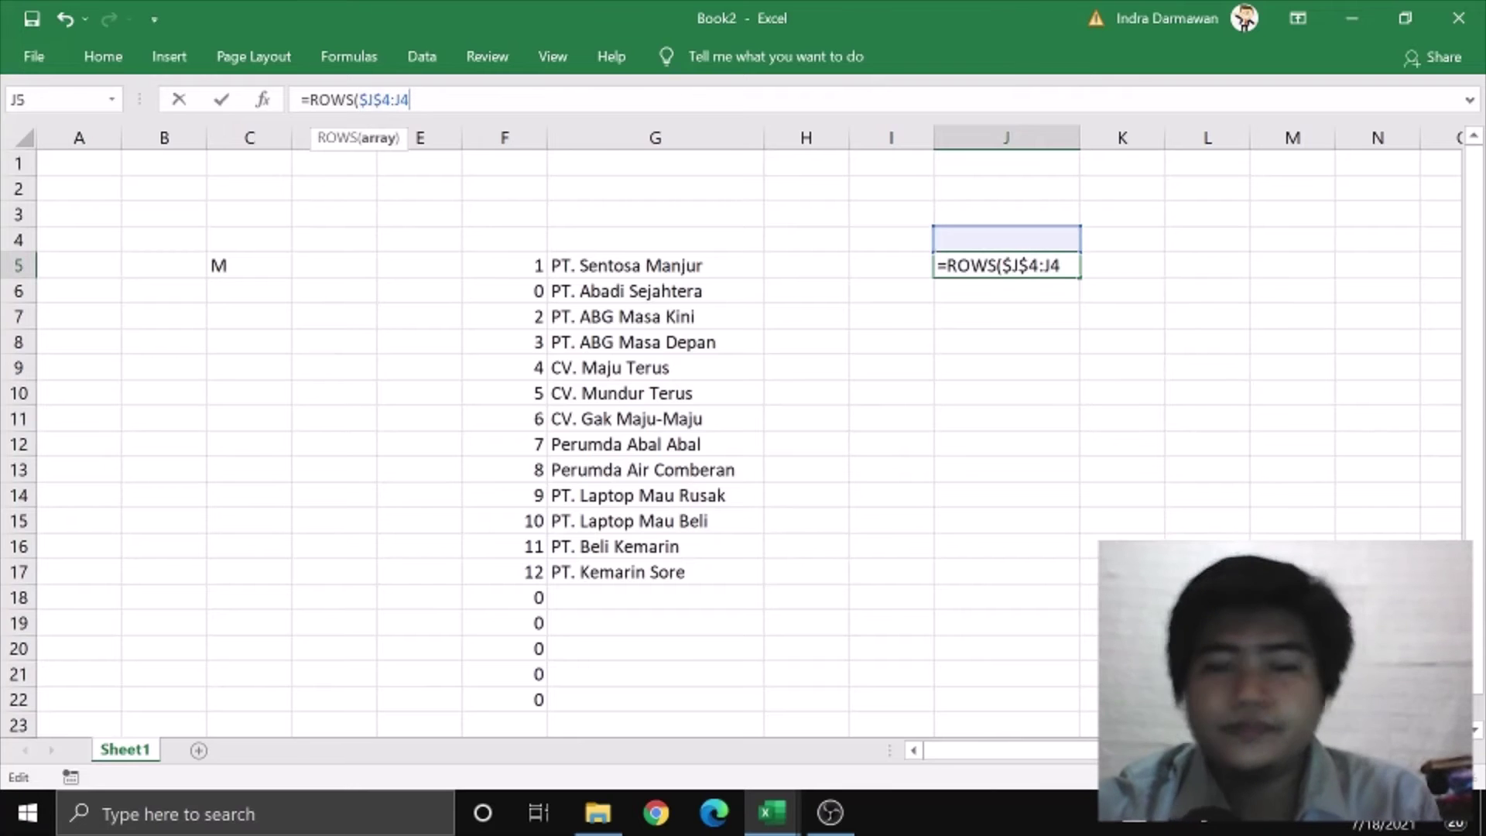
type(")")
key("Return")
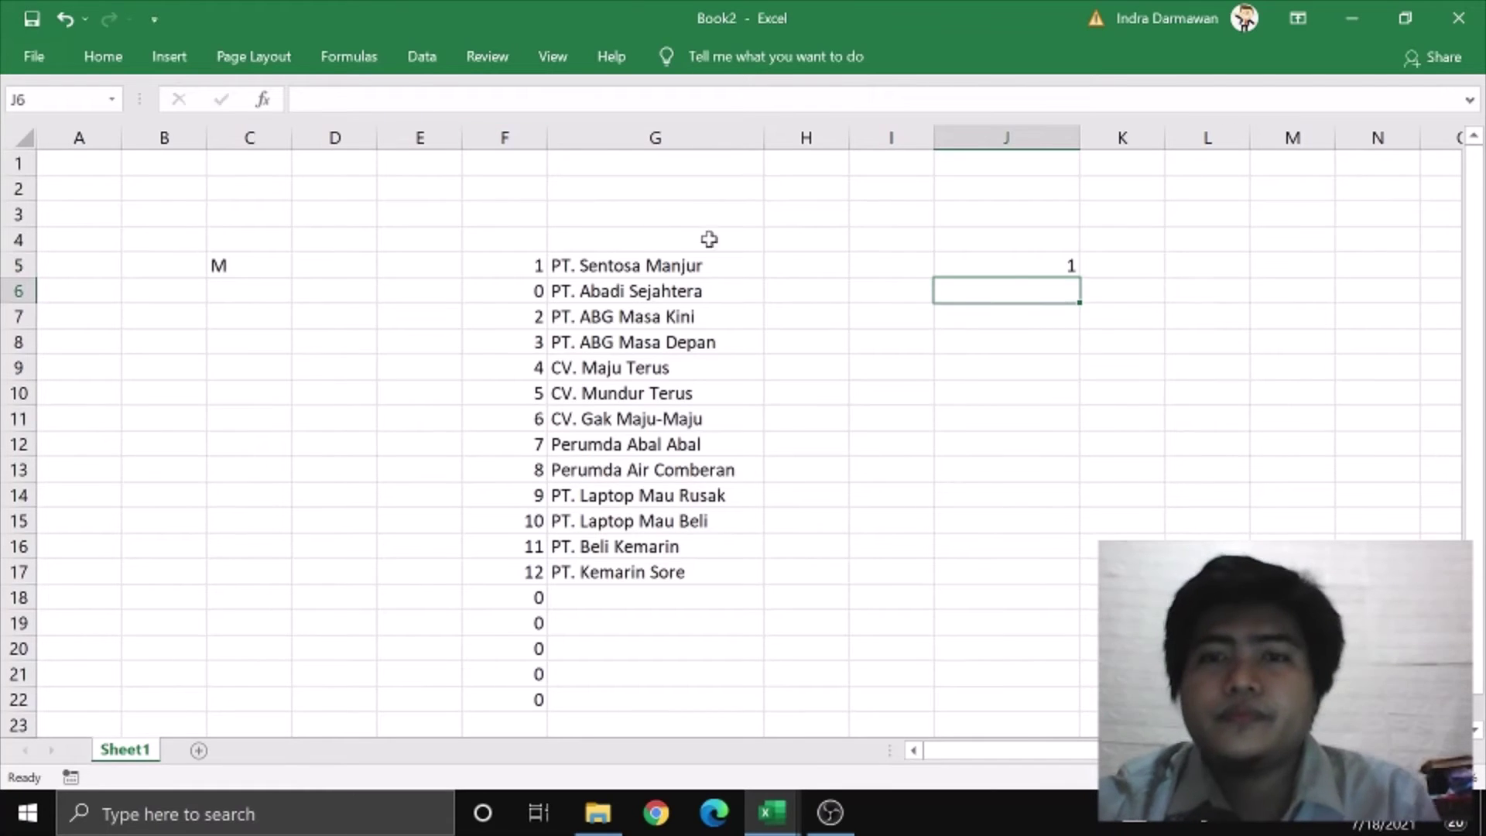
Insert the start of a VLOOKUP function before ROWS($J$4:J4) in J5, making ROWS its lookup value
left_click(1017, 264)
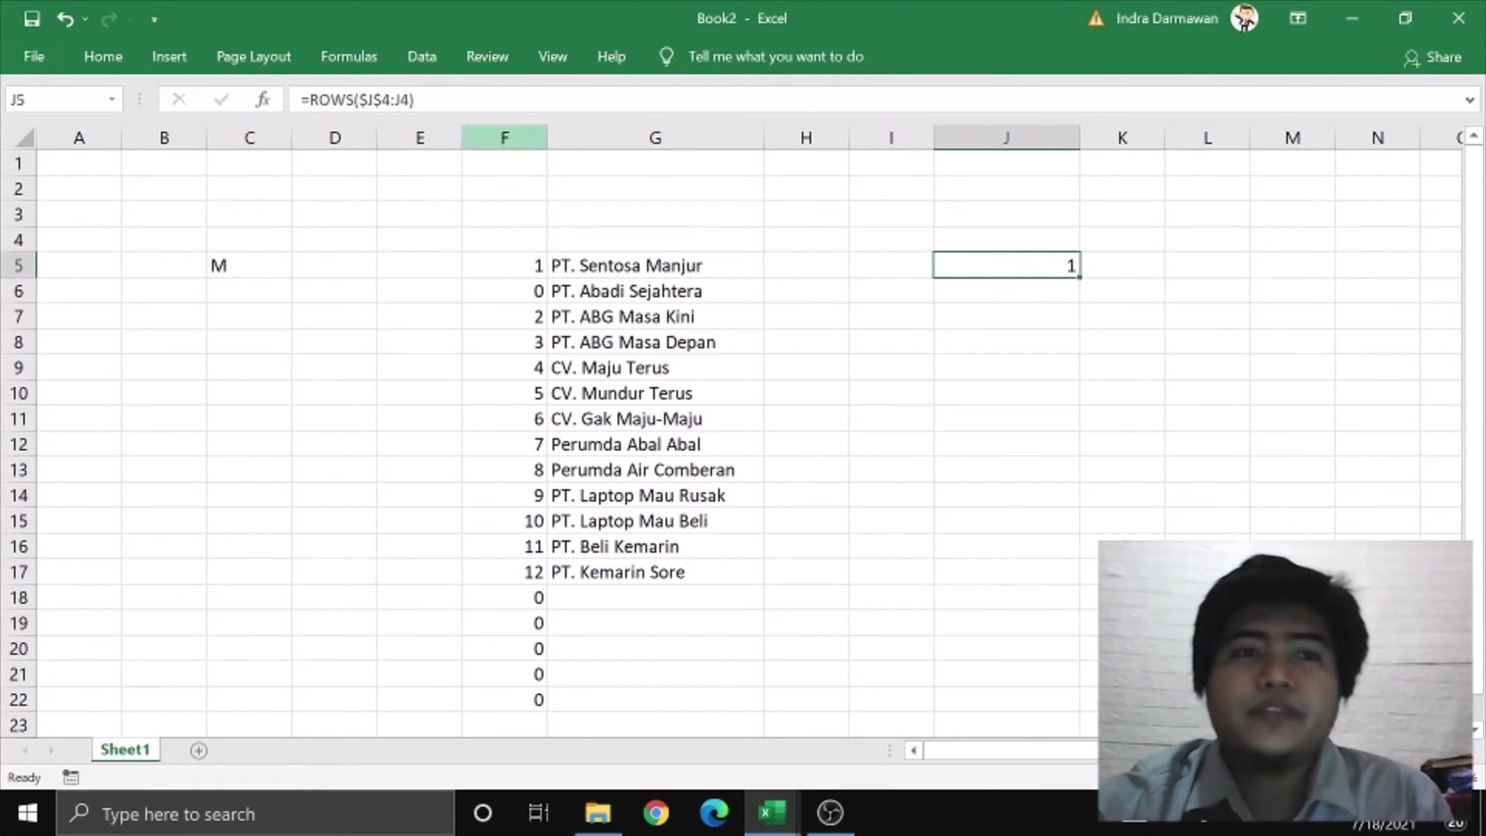
key("F2")
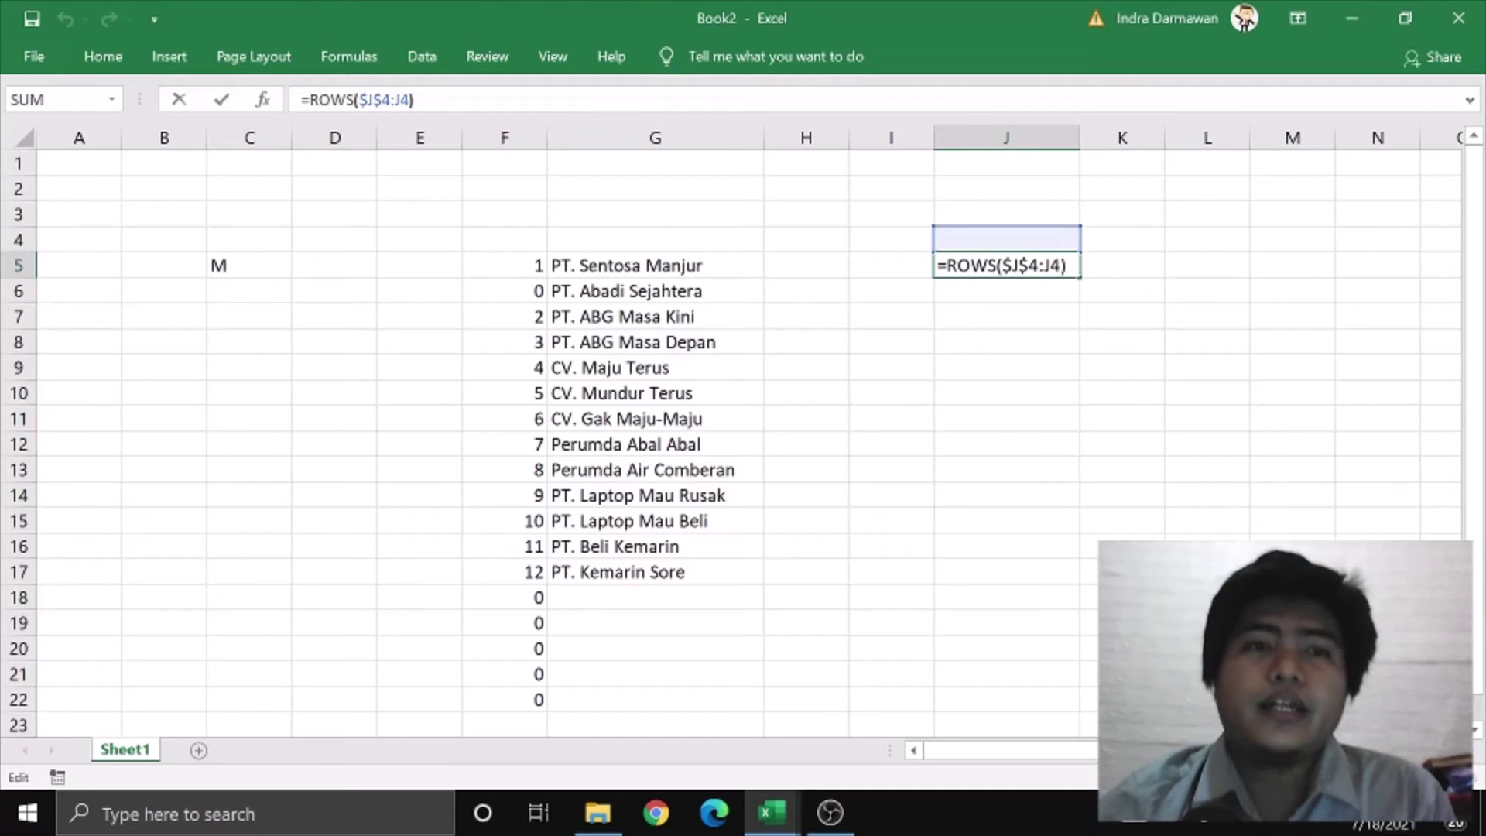
key("Left")
key("Left")
key("Left")
key("Left")
key("Left")
key("Left")
key("Left")
key("Left")
key("Left")
key("Left")
key("Left")
key("Left")
key("Left")
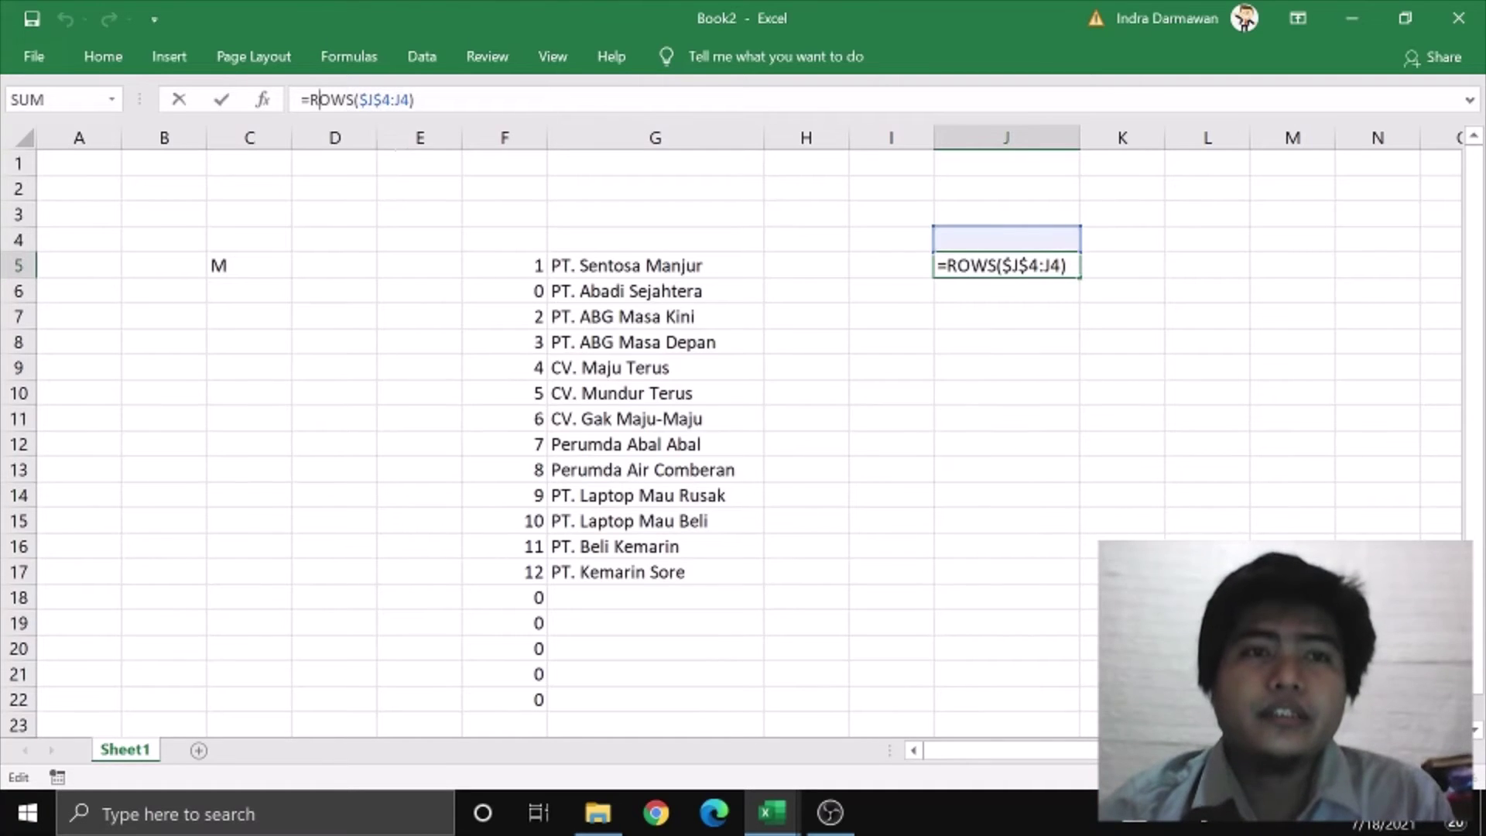
type("VLOOKU")
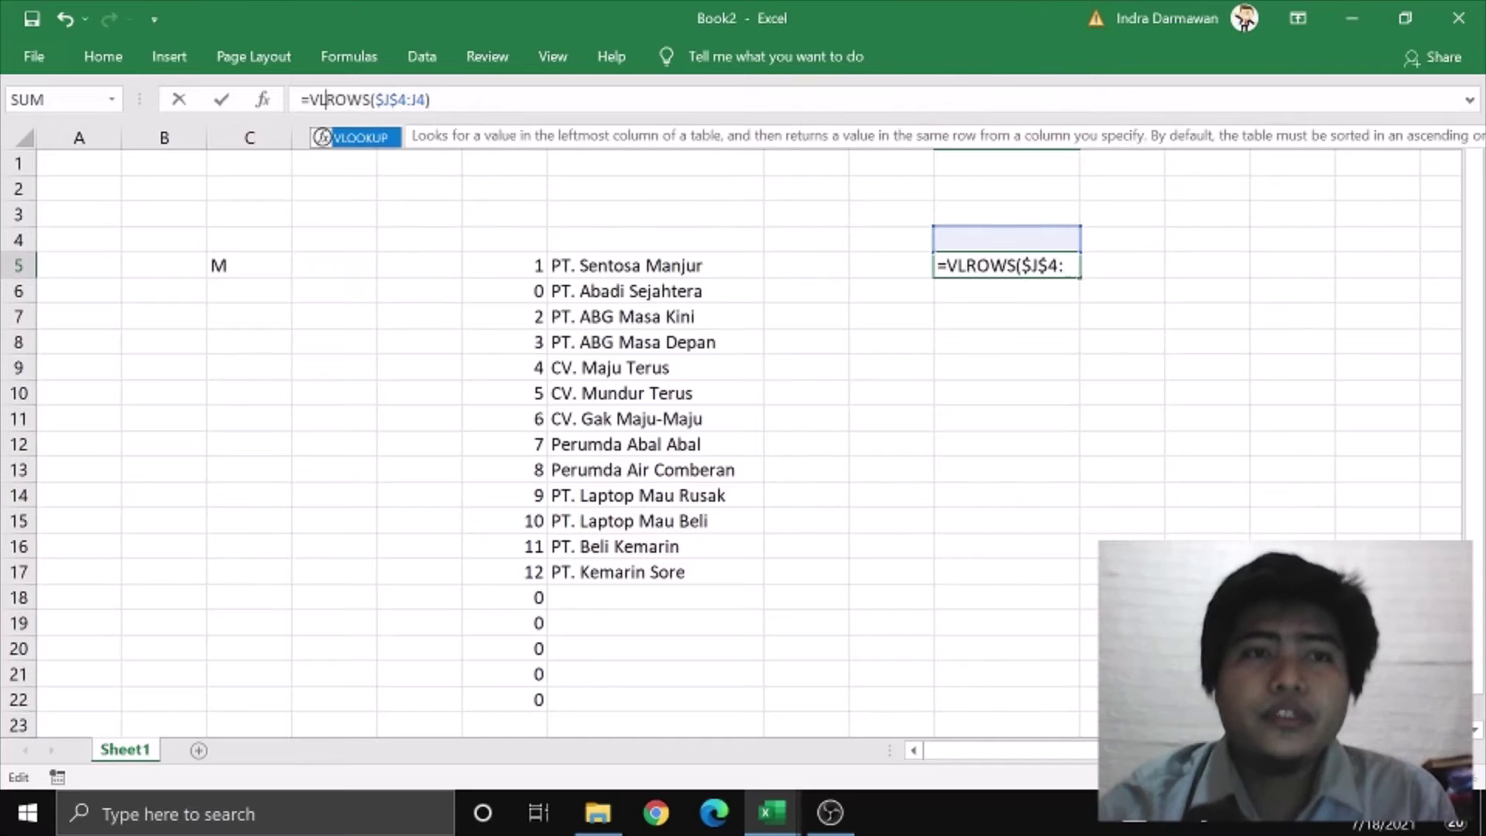
type("P")
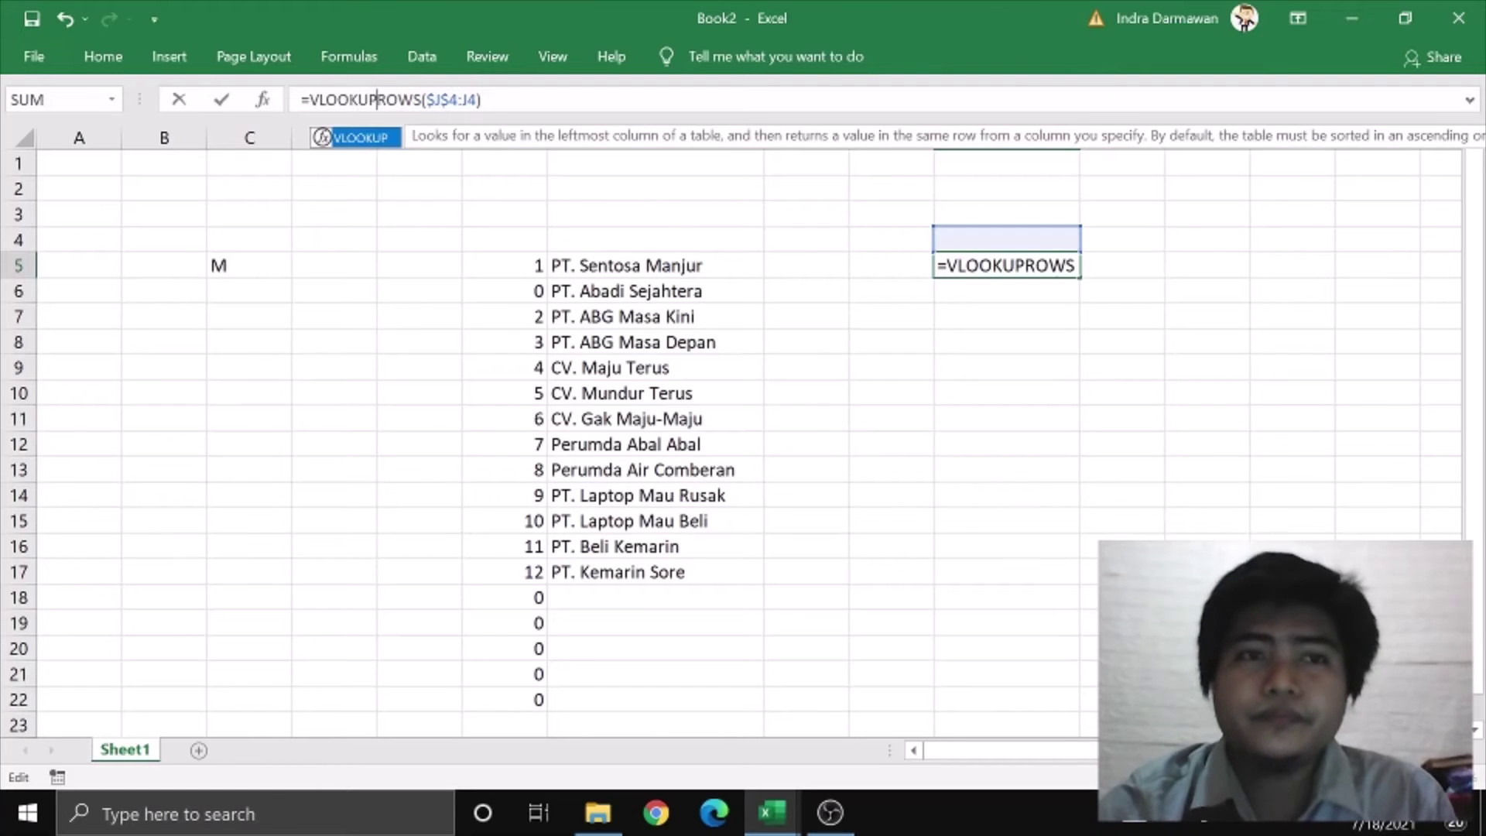
type("(")
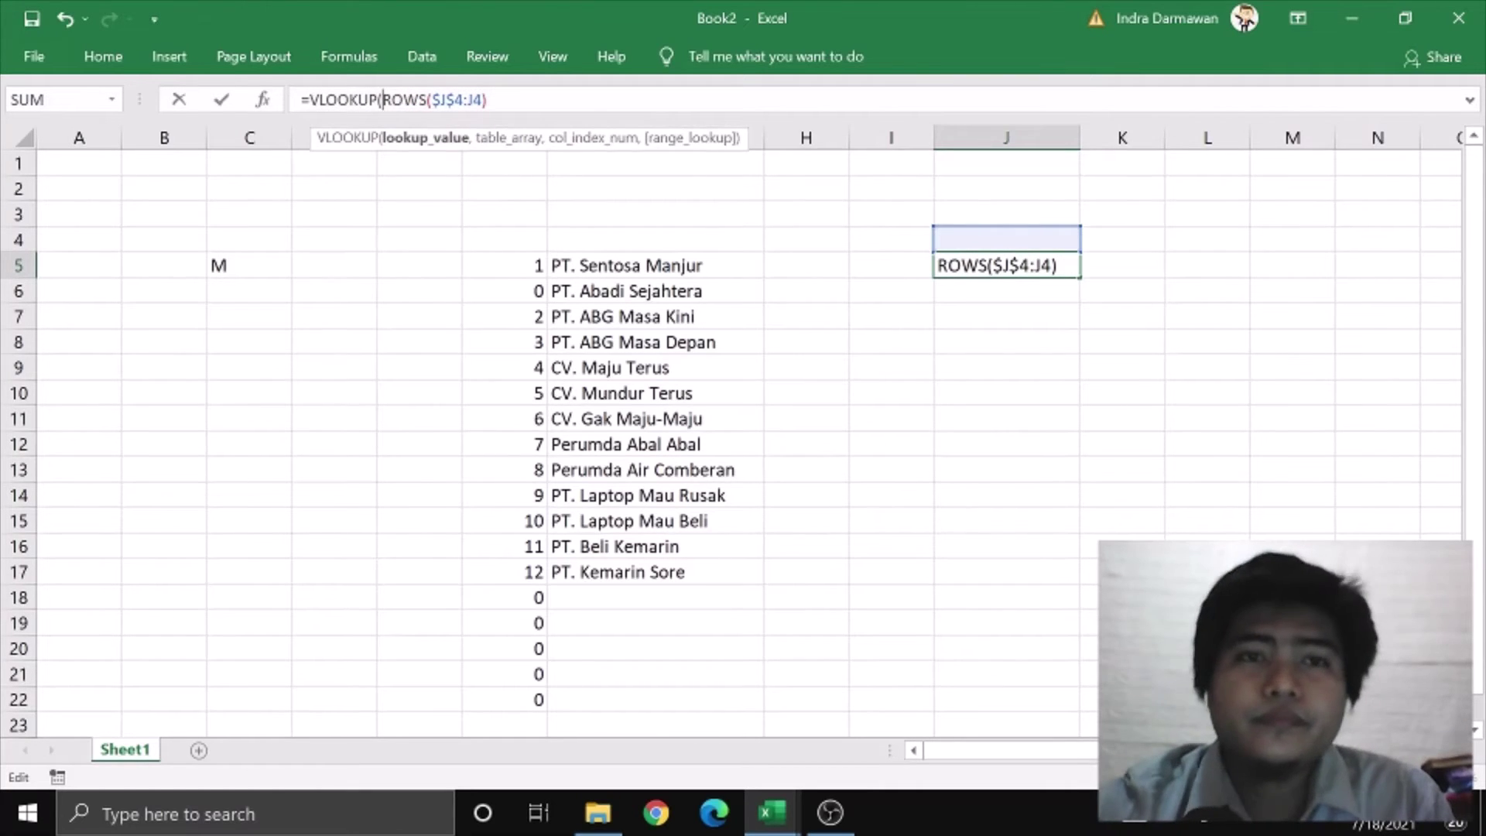
Complete the J5 VLOOKUP with the absolute table range $F$5:$G$22, column index 2 and exact match 0
type(",")
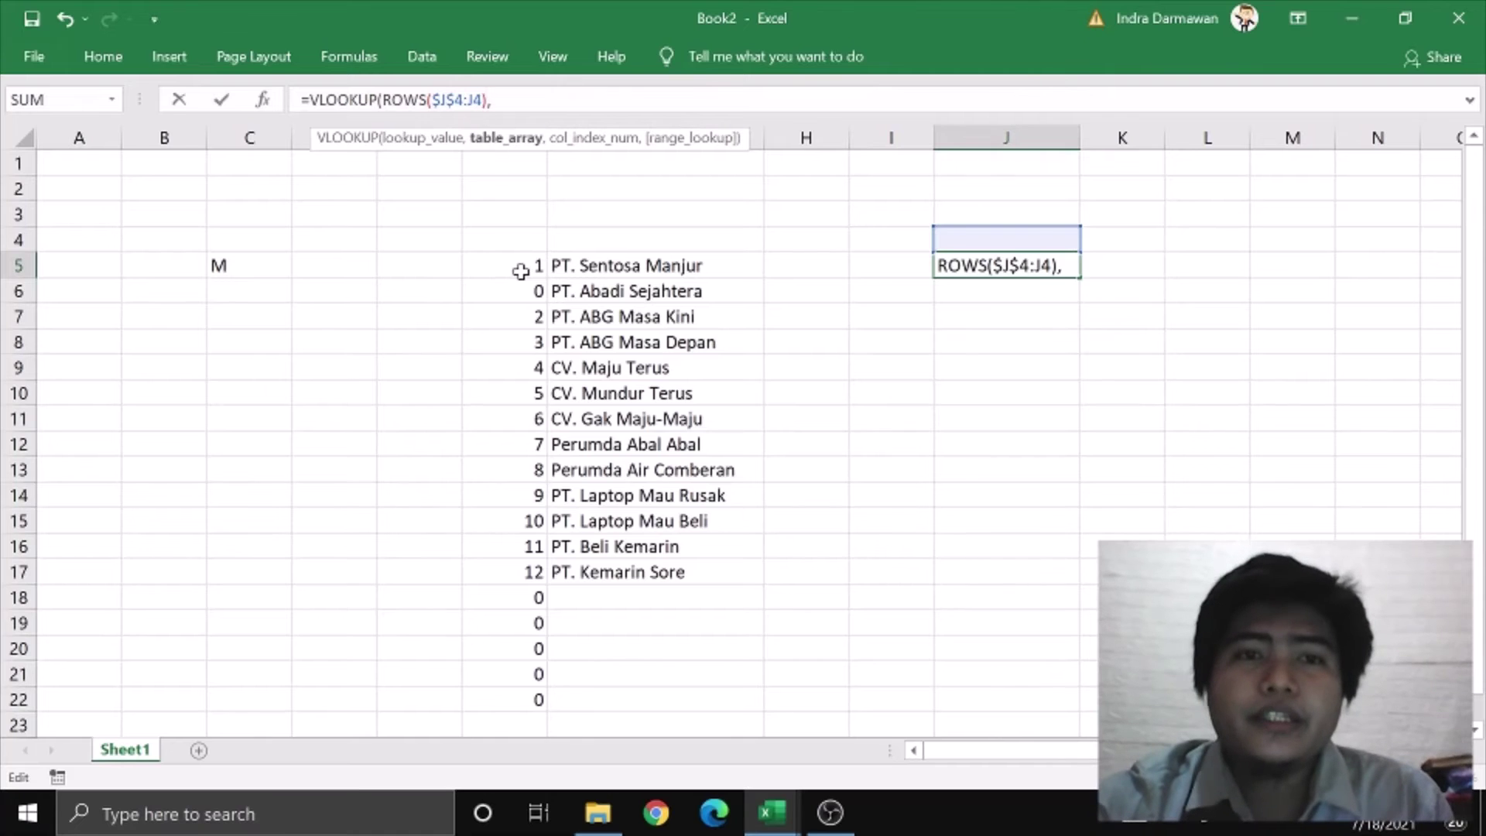
left_click_drag(519, 267, 657, 694)
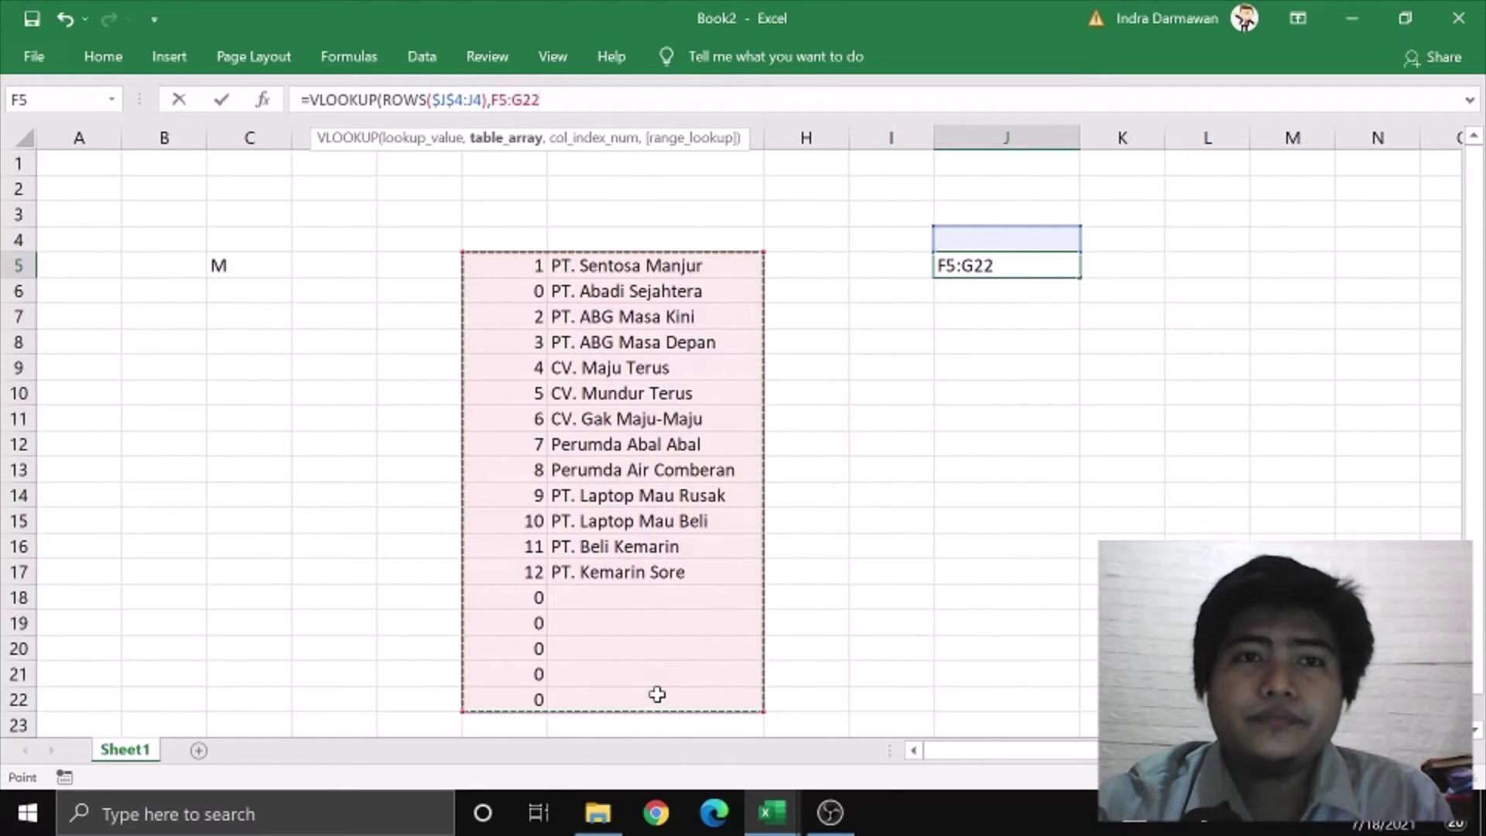
type(",")
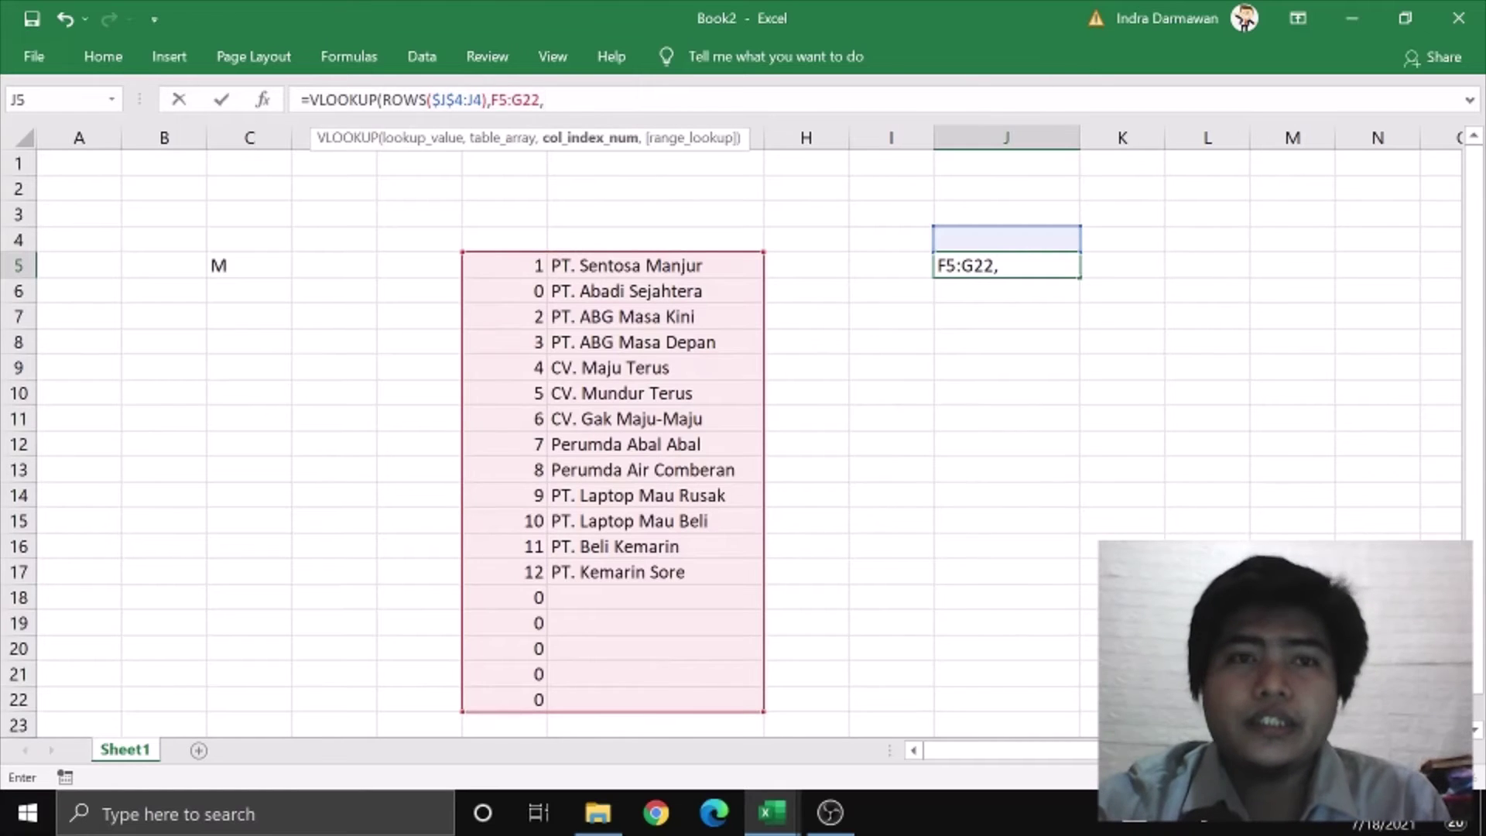
type("2,0")
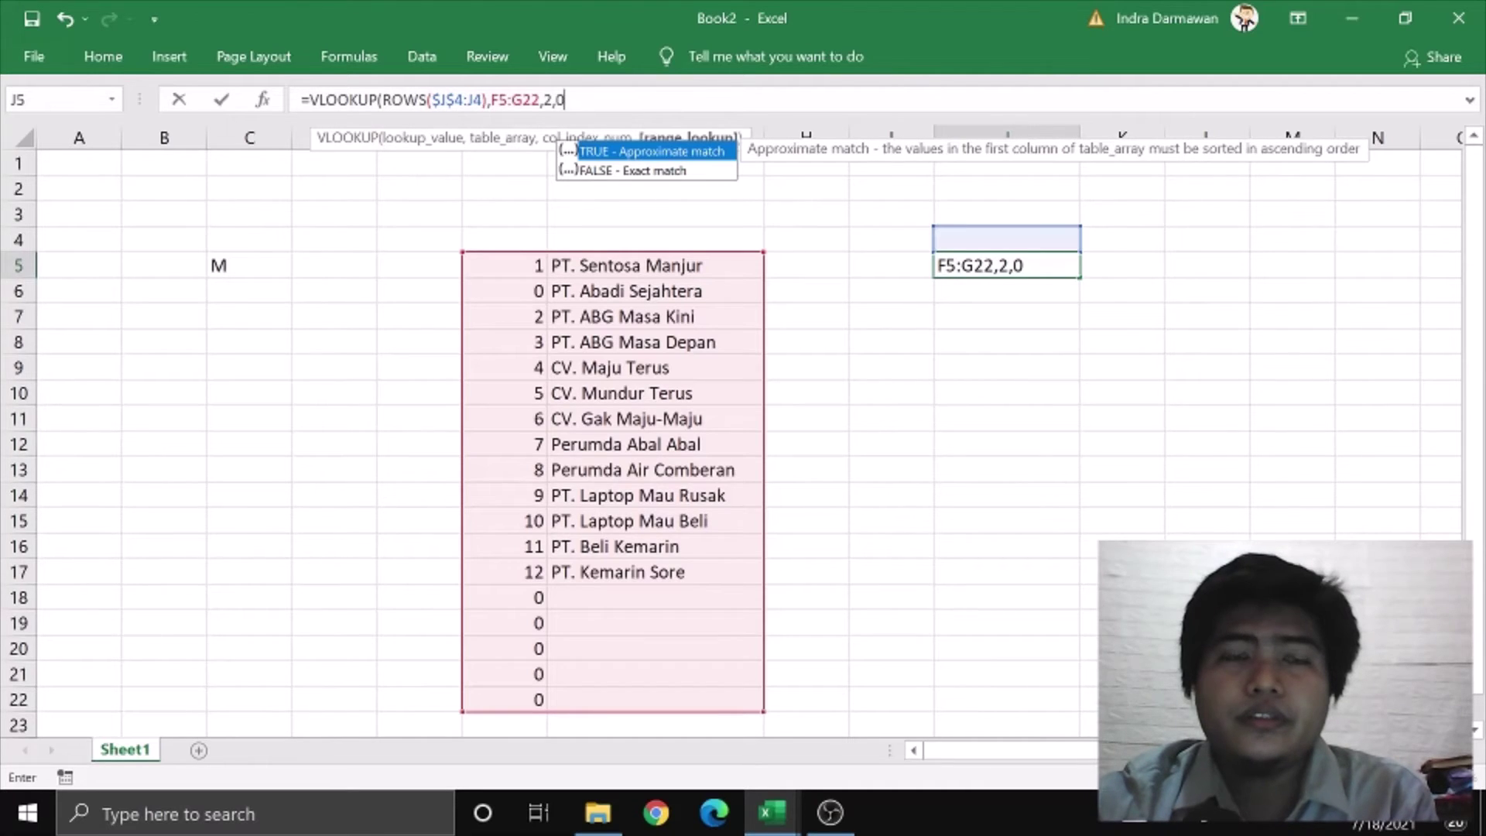
left_click_drag(491, 100, 540, 100)
key("F4")
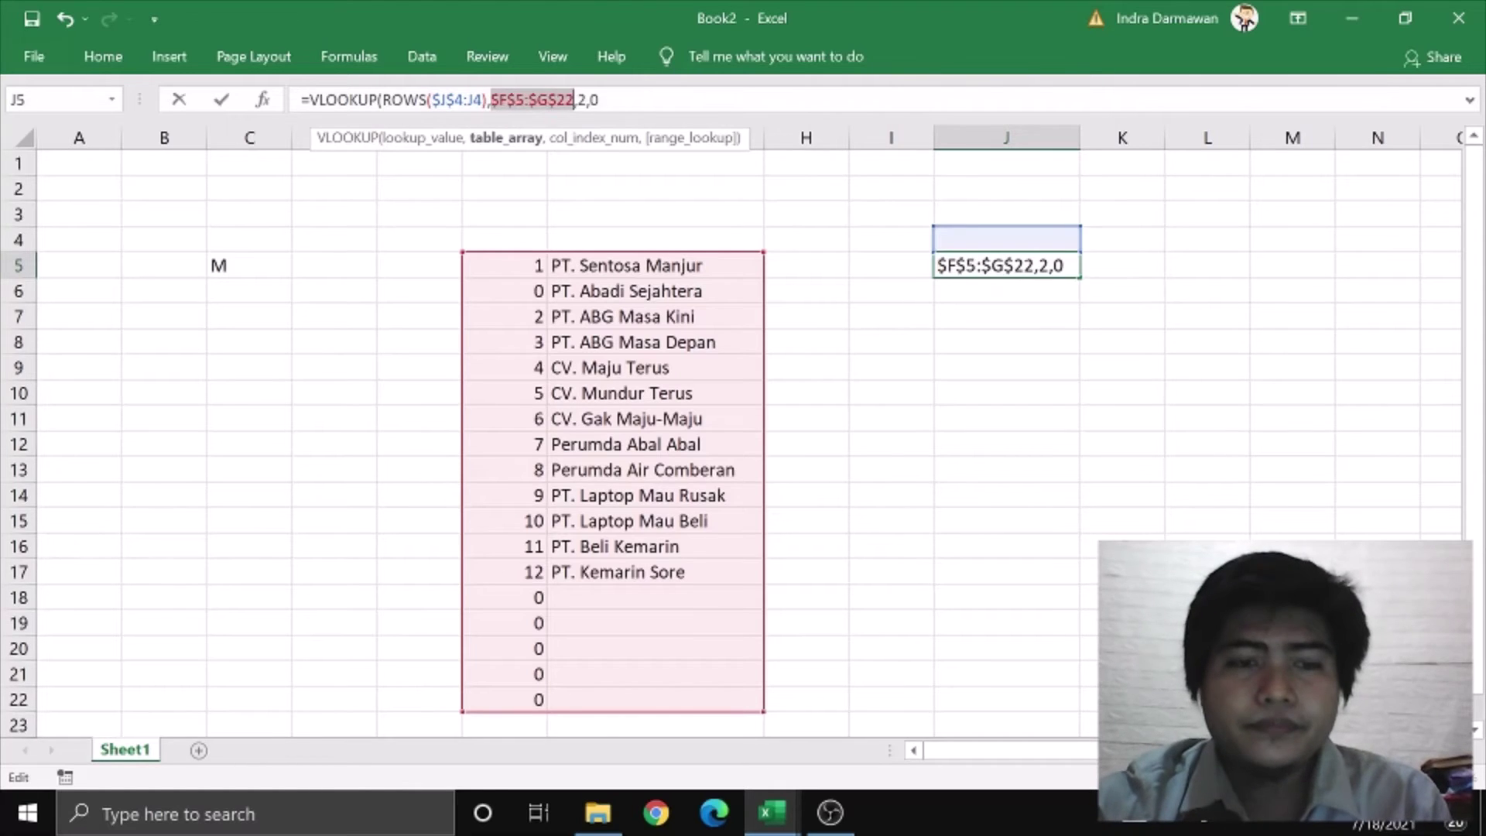
left_click(599, 100)
type(")")
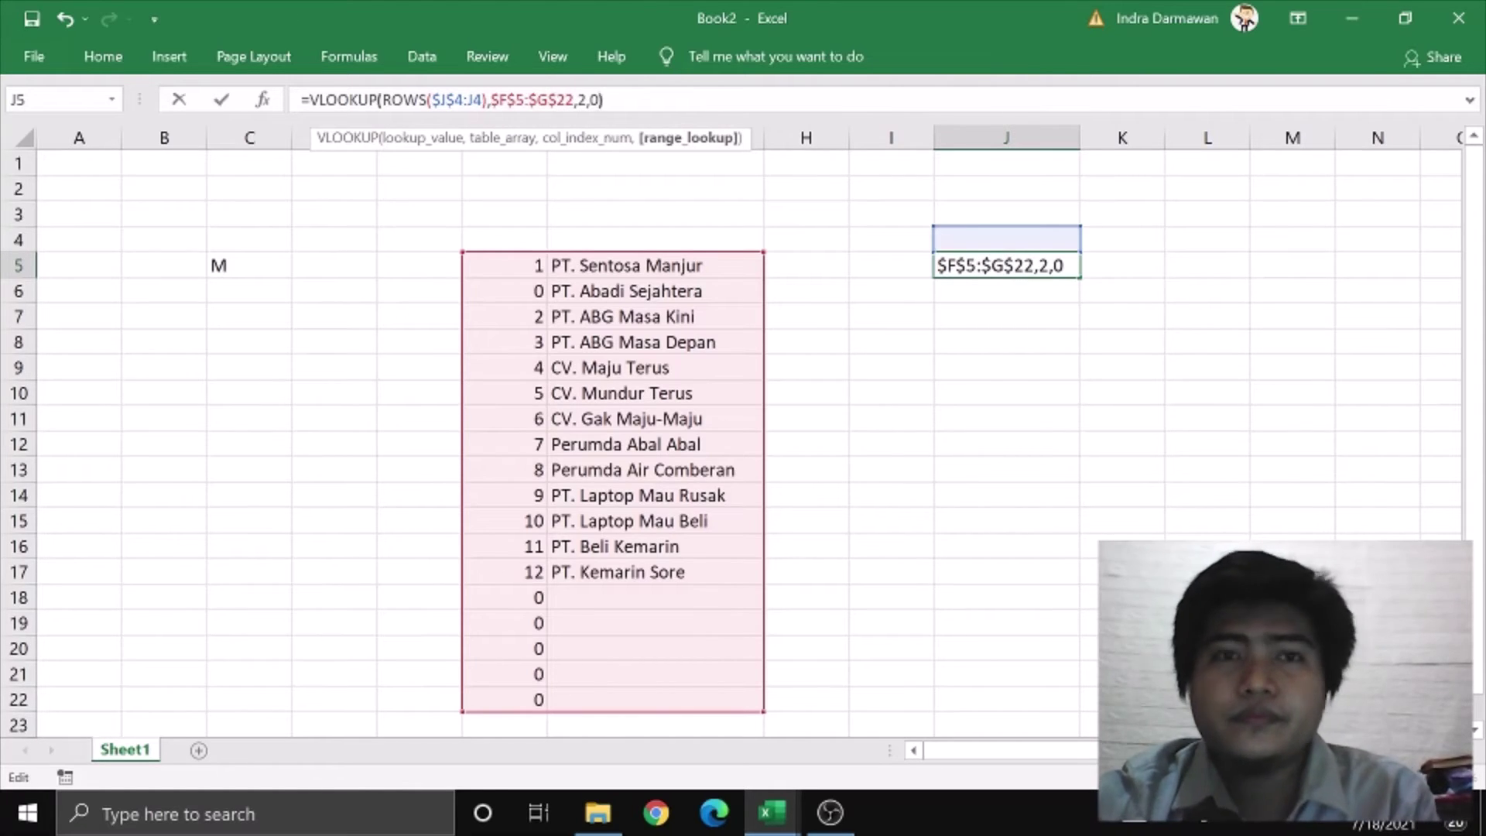
key("Return")
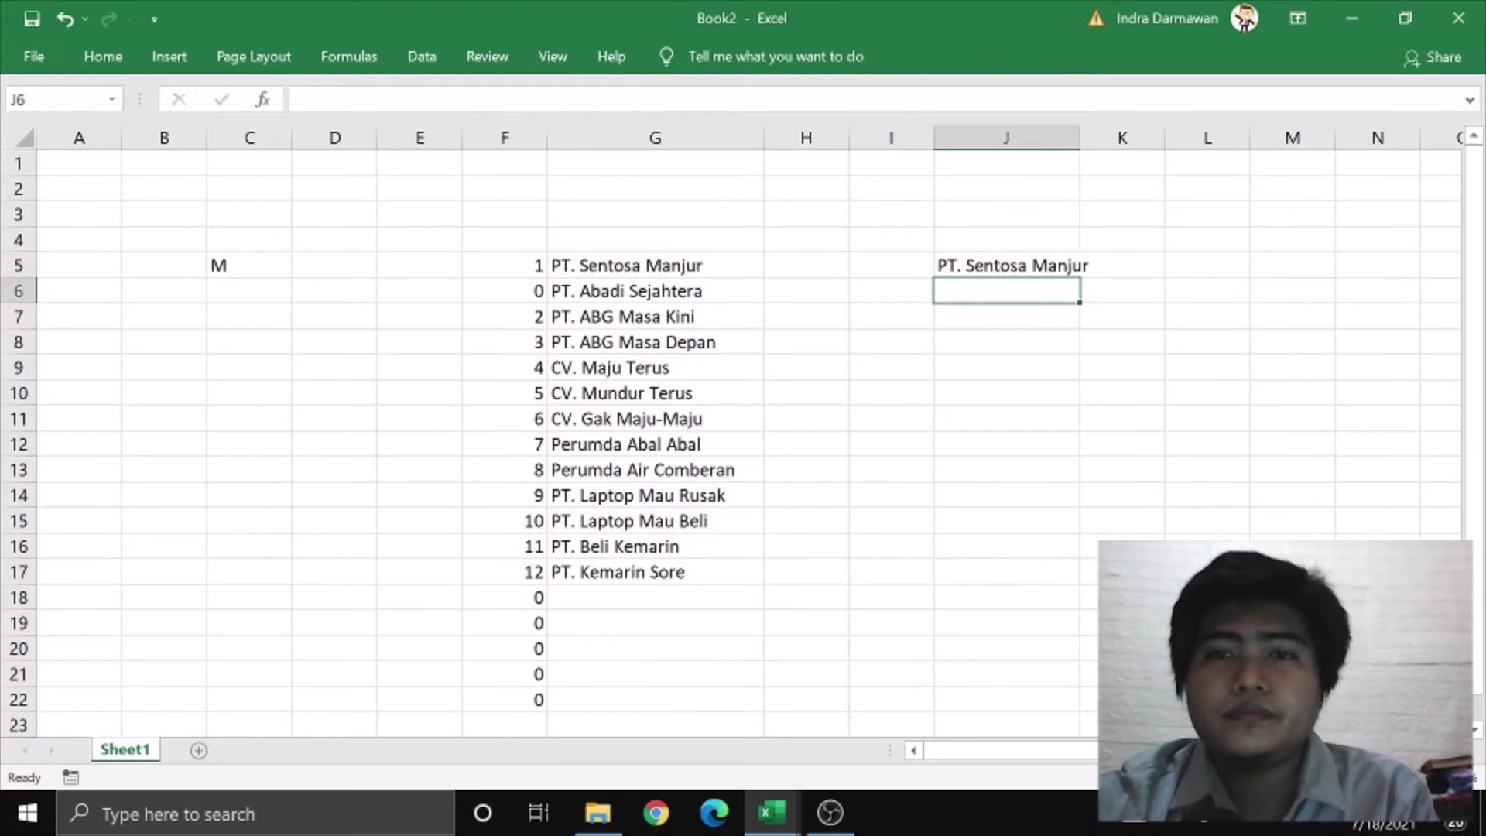
Fill the VLOOKUP formula from J5 down through J22 and widen column J to fit the company names
left_click(1018, 260)
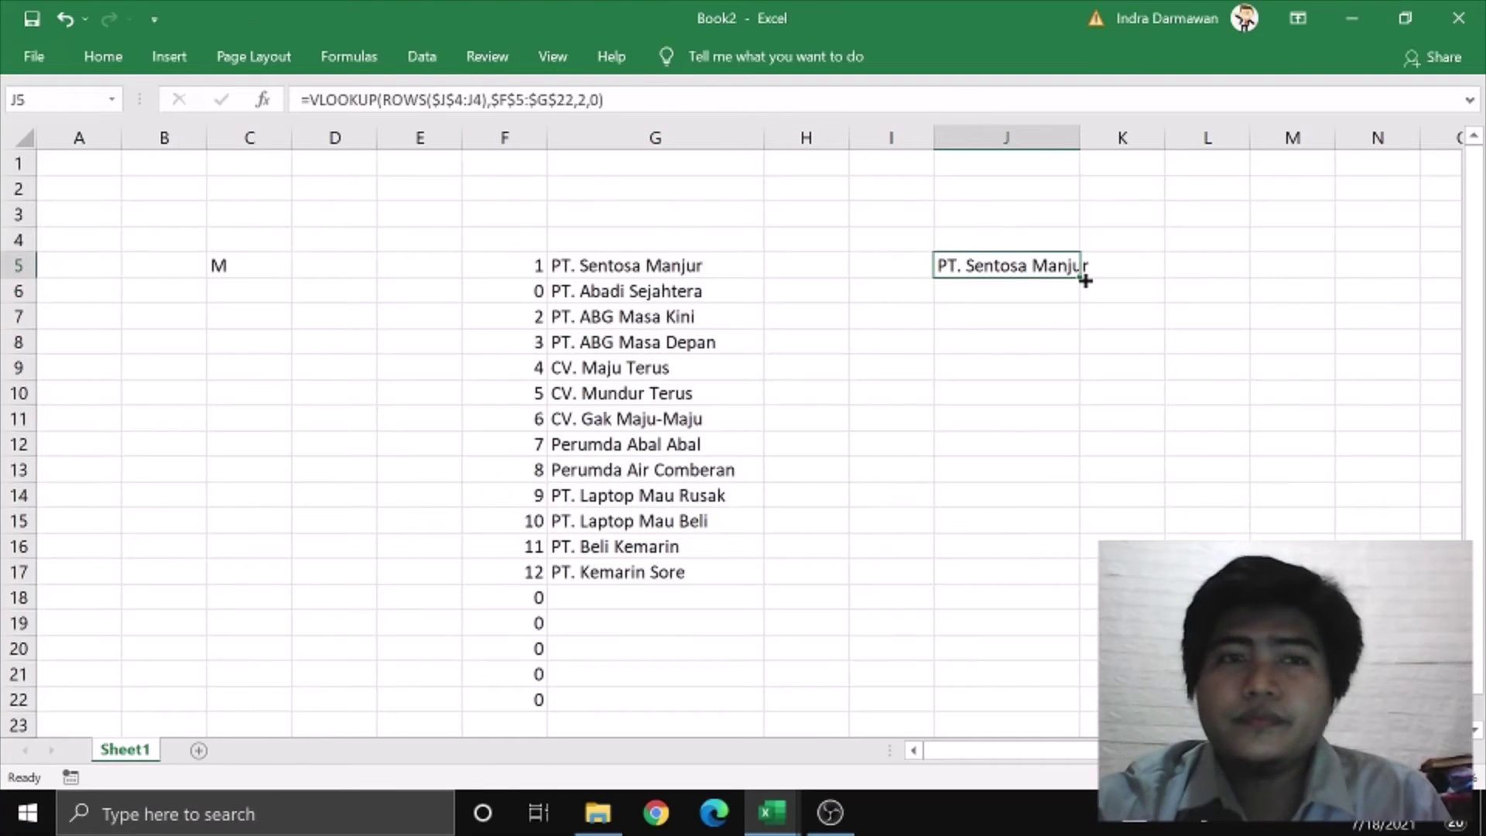
left_click_drag(1084, 280, 1081, 710)
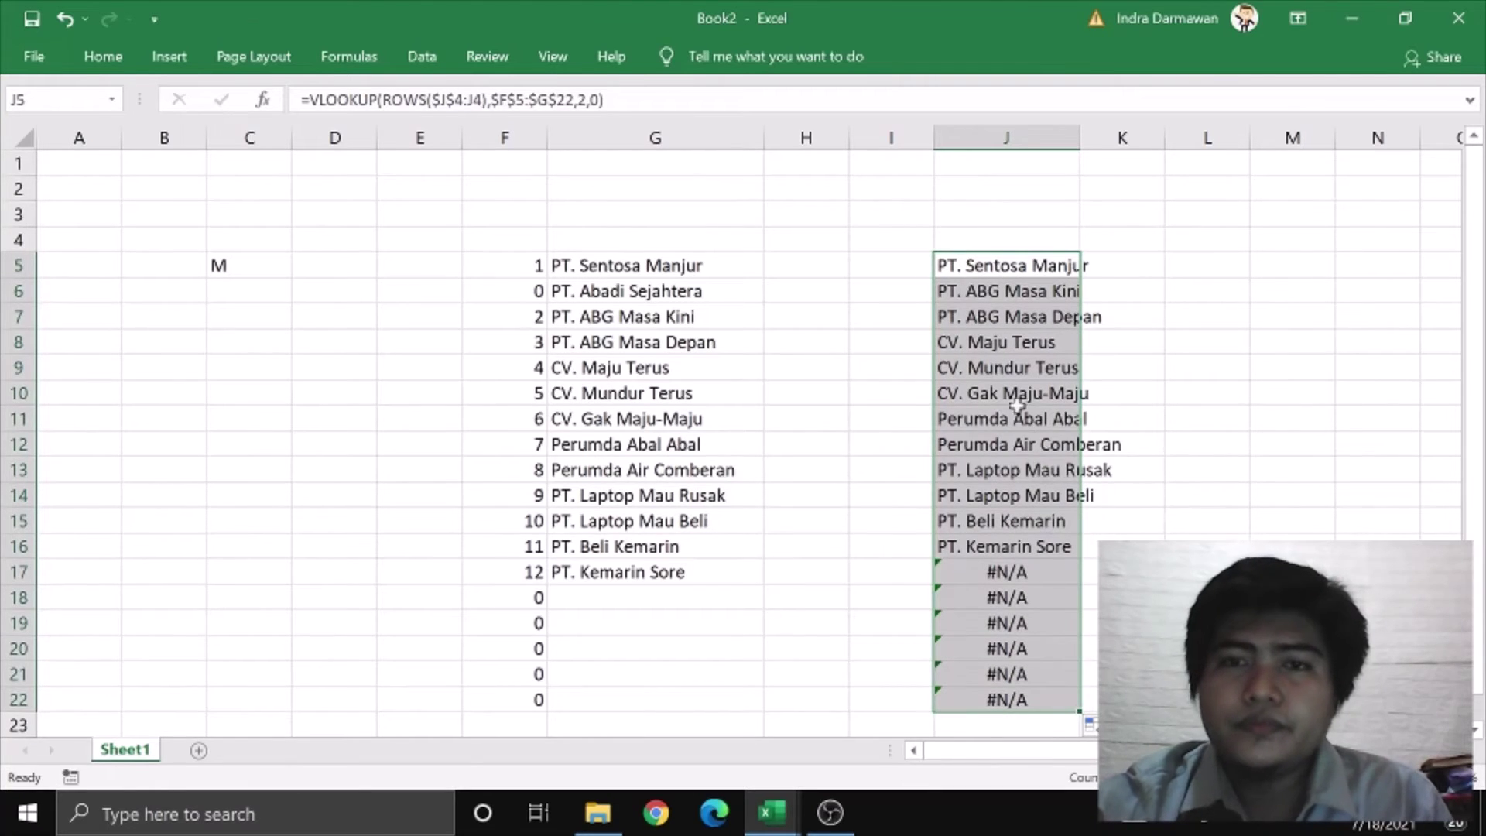
left_click_drag(1084, 137, 1131, 143)
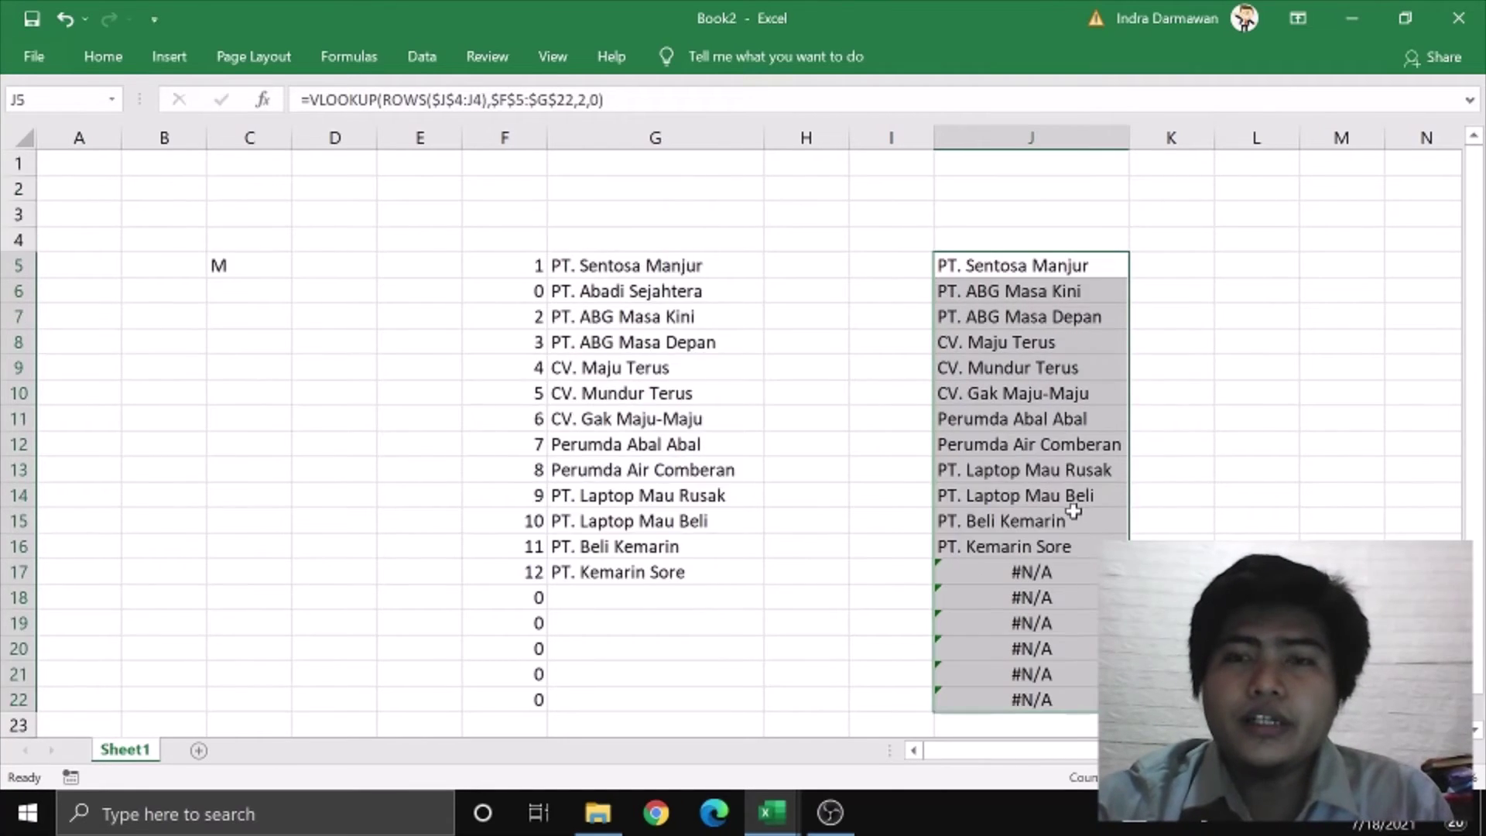
Change the search keyword in cell C5 to RUS
left_click(231, 267)
type("RUS")
key("Return")
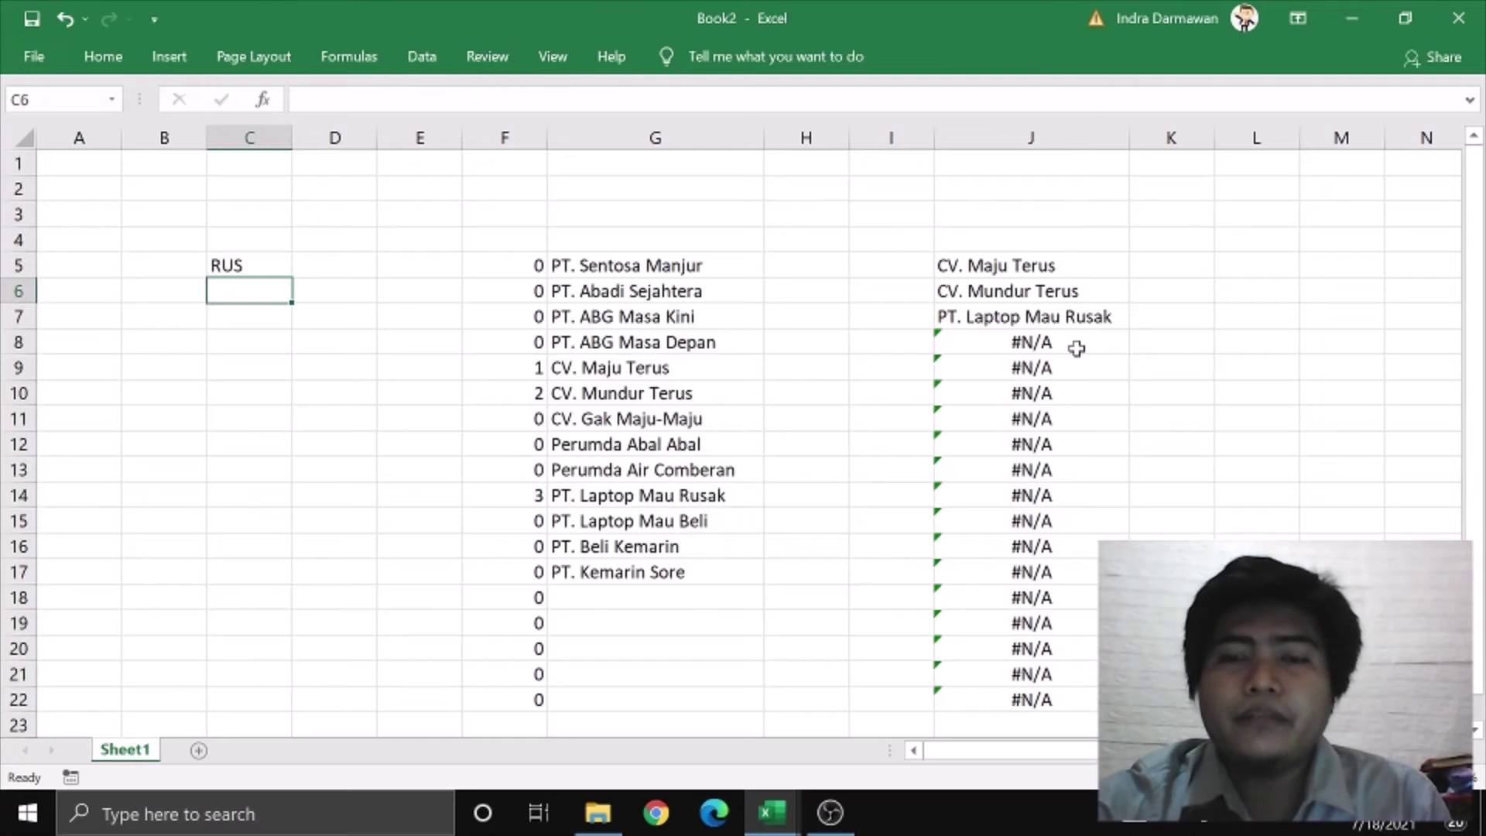
Wrap the VLOOKUP formula in J5 in IFERROR, returning an empty string ("") on error
left_click(1041, 271)
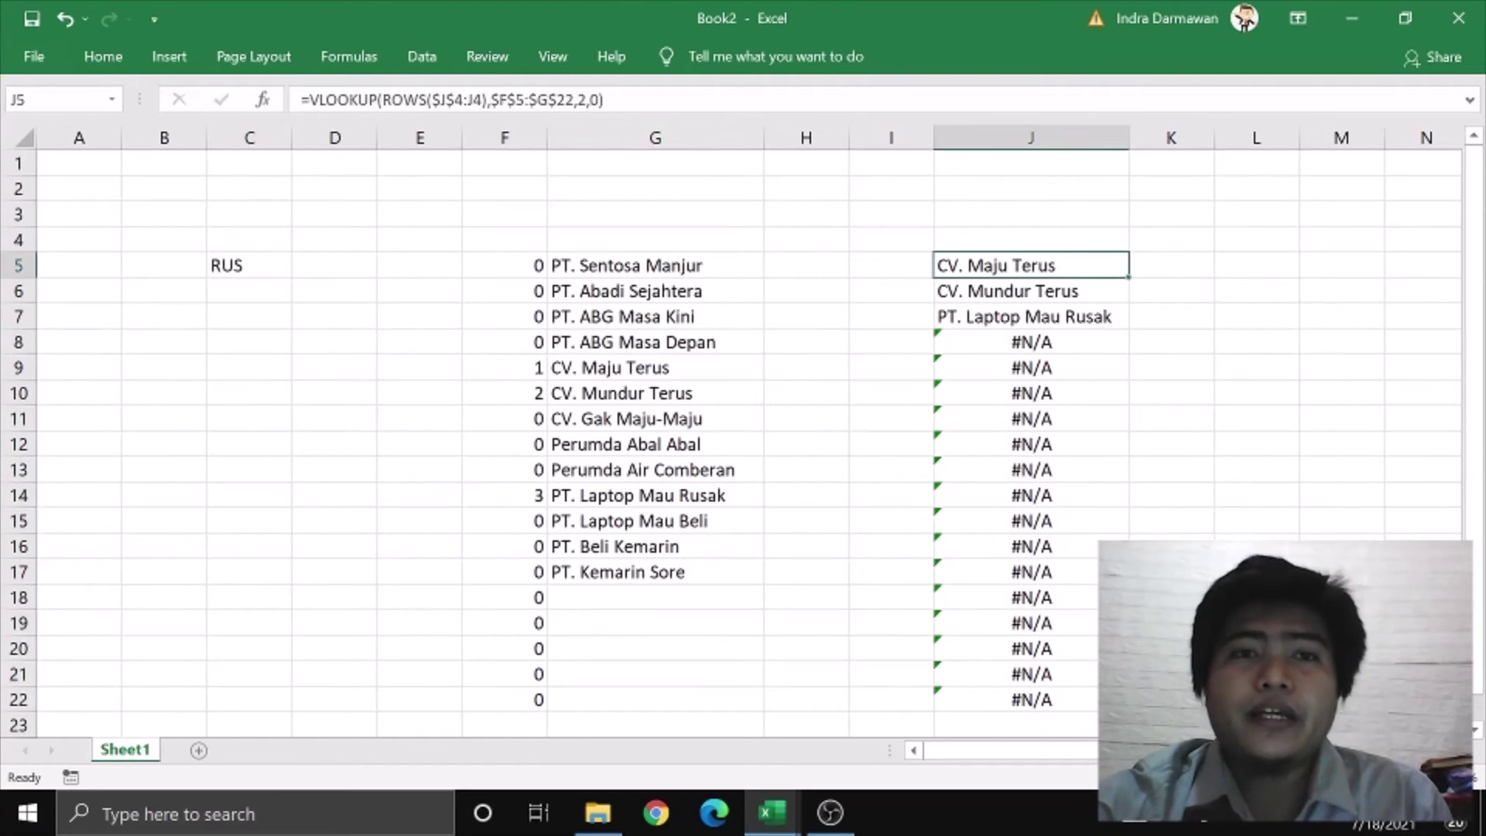
key("F2")
left_click(310, 99)
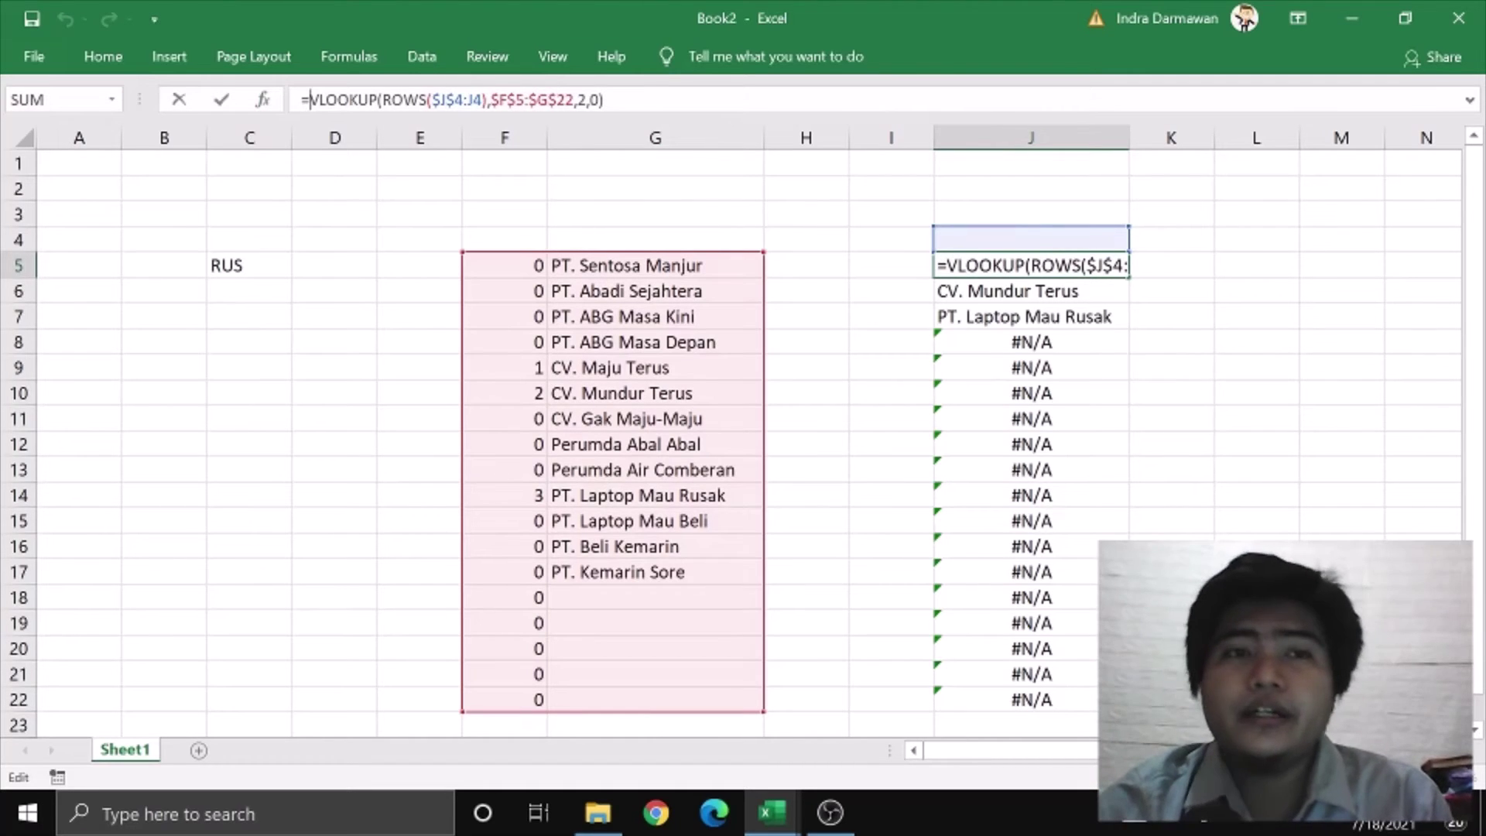
type("IFERR")
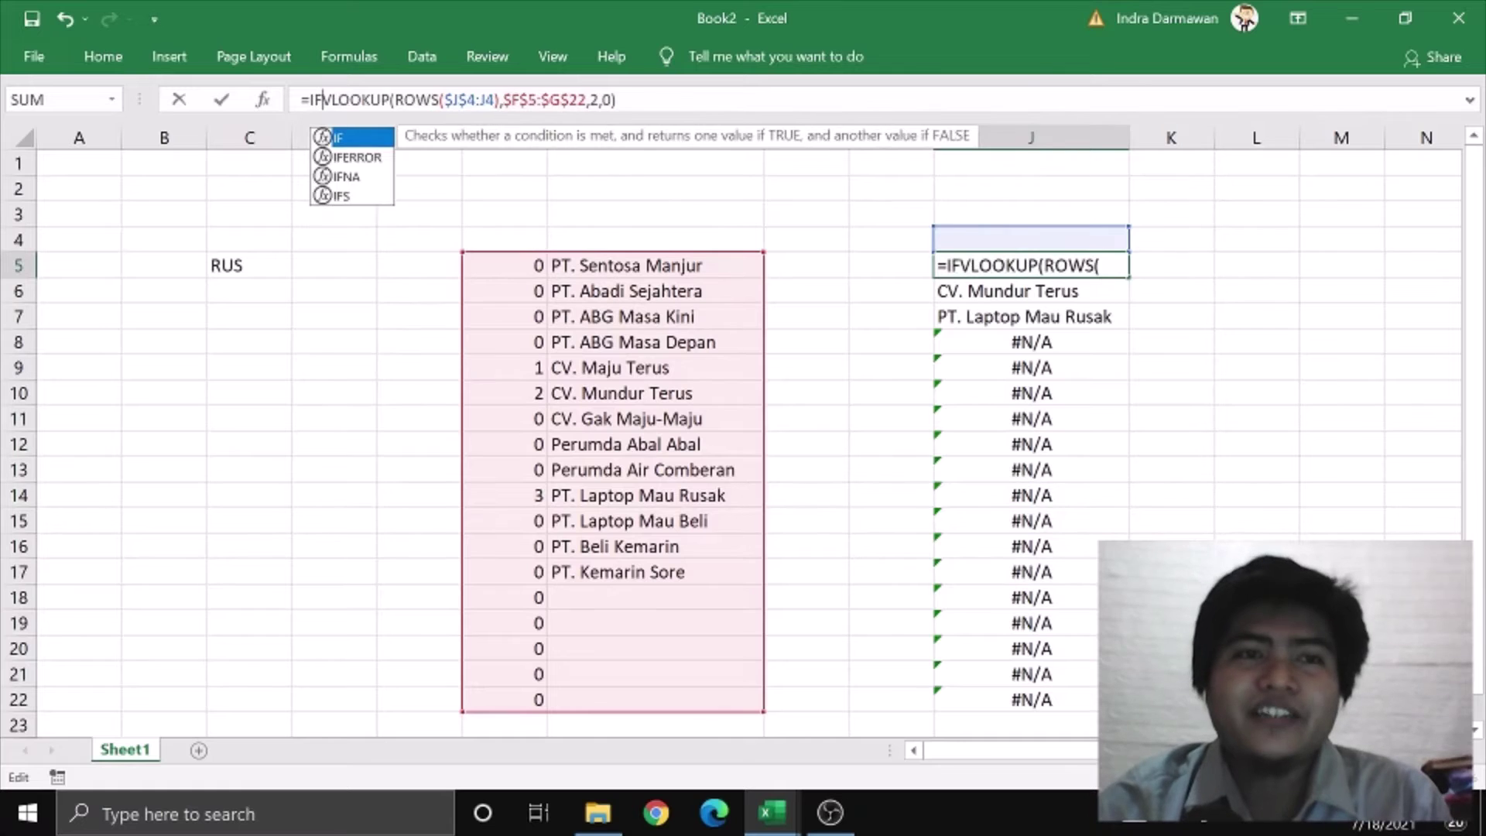
type("OR(")
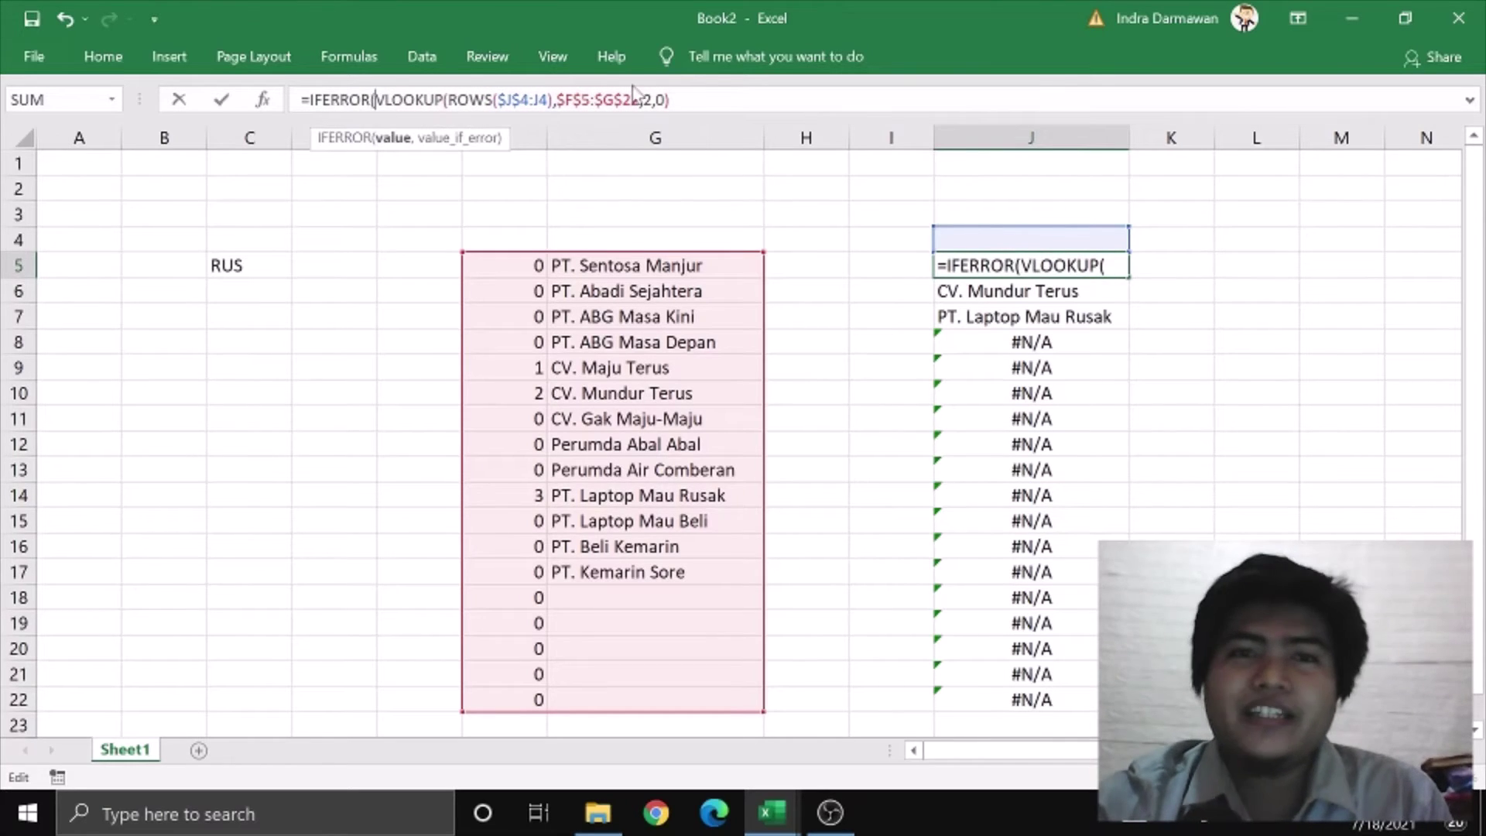
left_click(694, 99)
type(",")
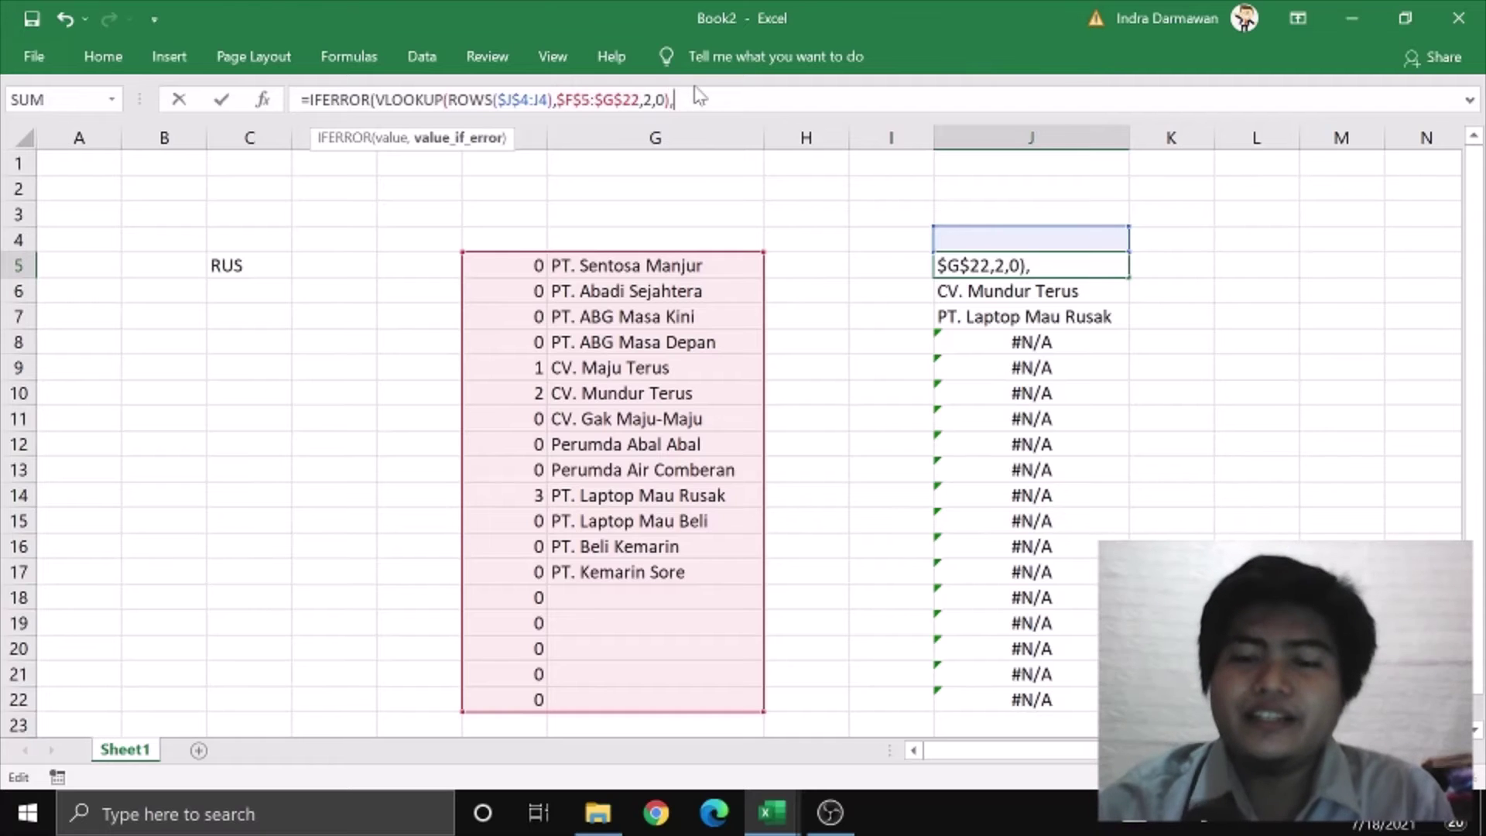
type("\"\"")
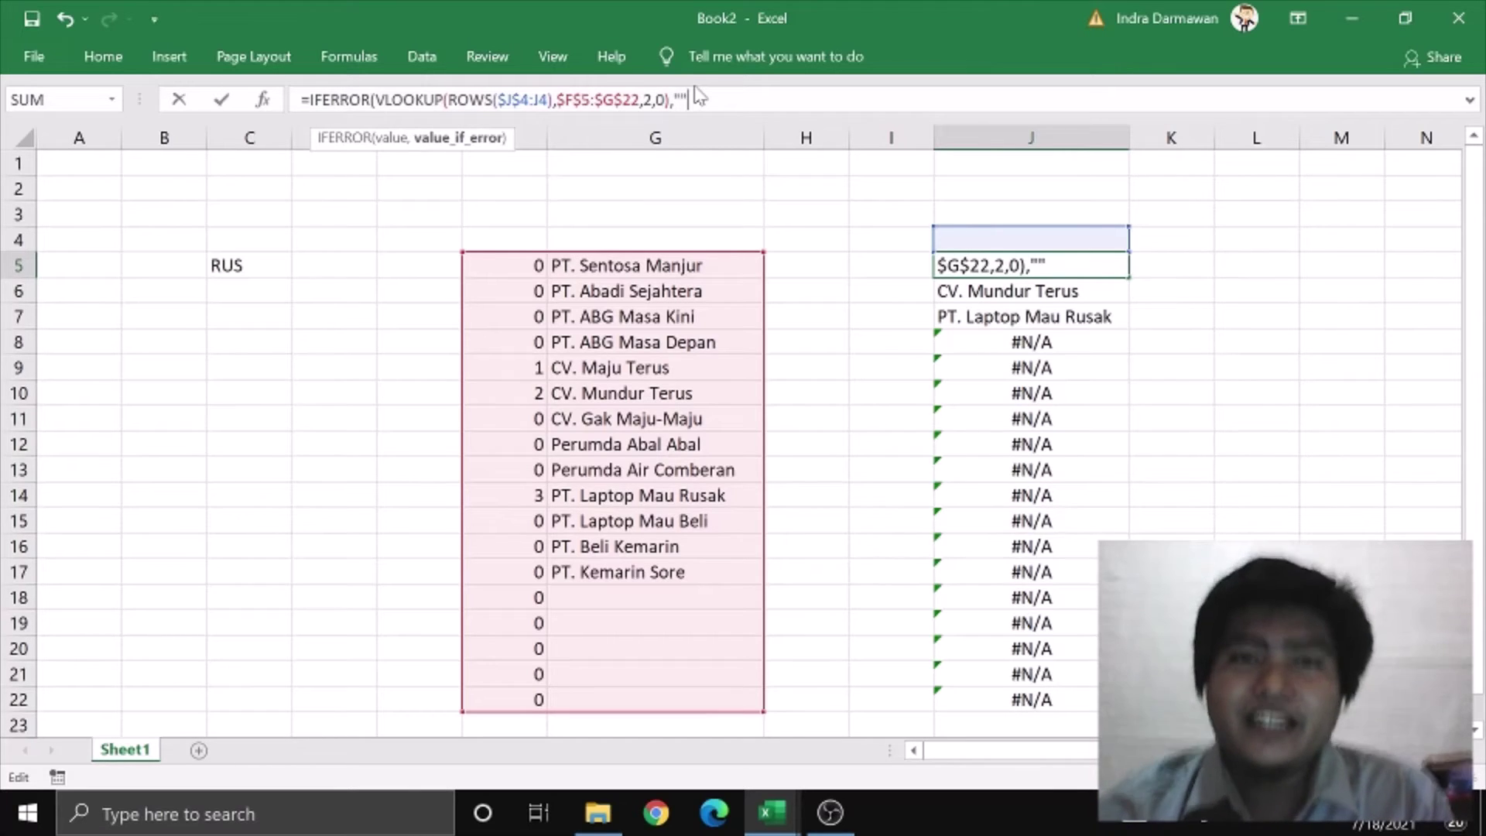
type(")")
key("Return")
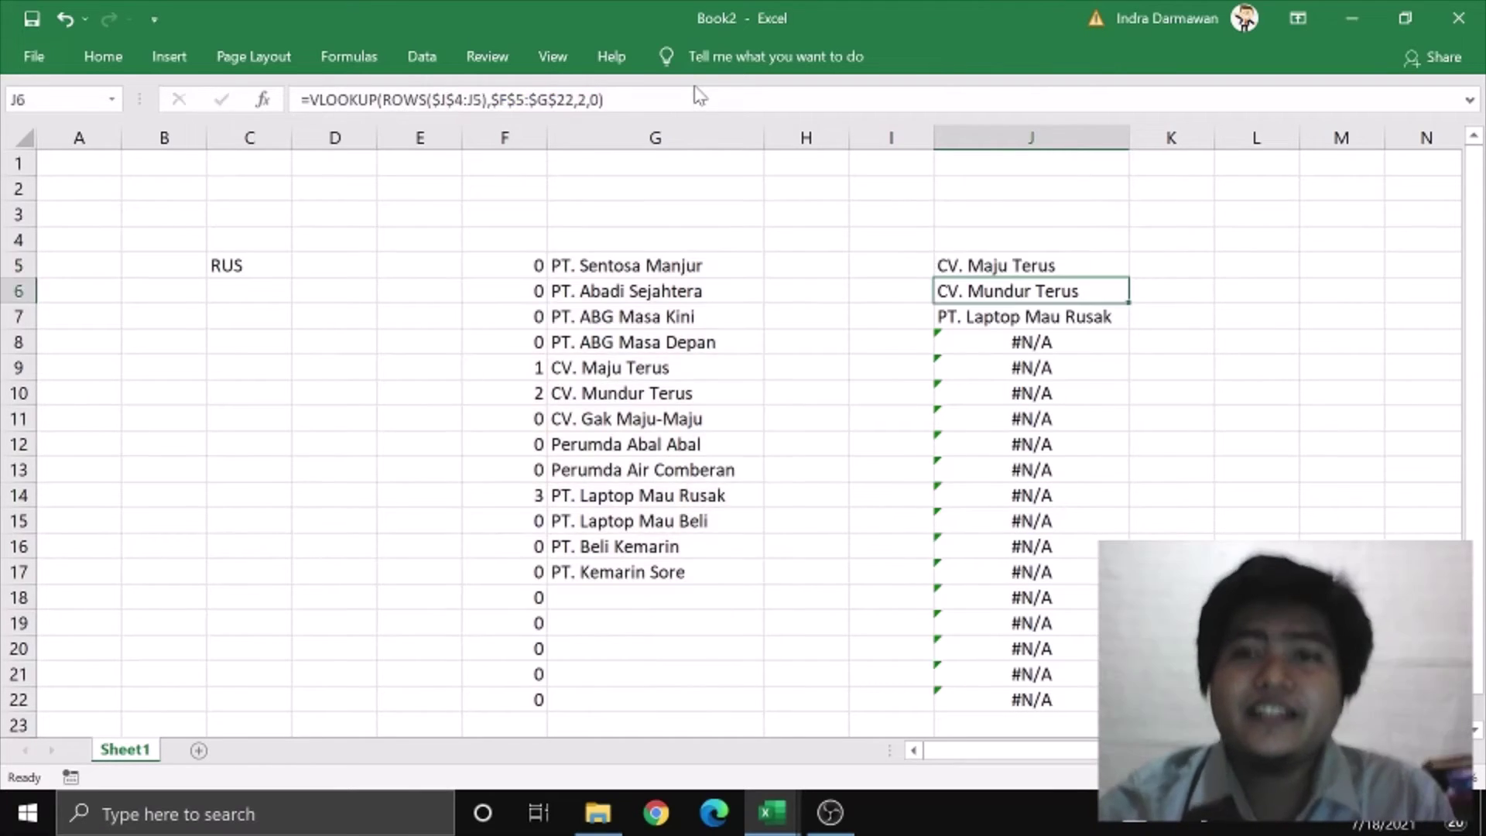
Fill the IFERROR formula from J5 down through J22 and check the copied formula in J8
left_click(1111, 266)
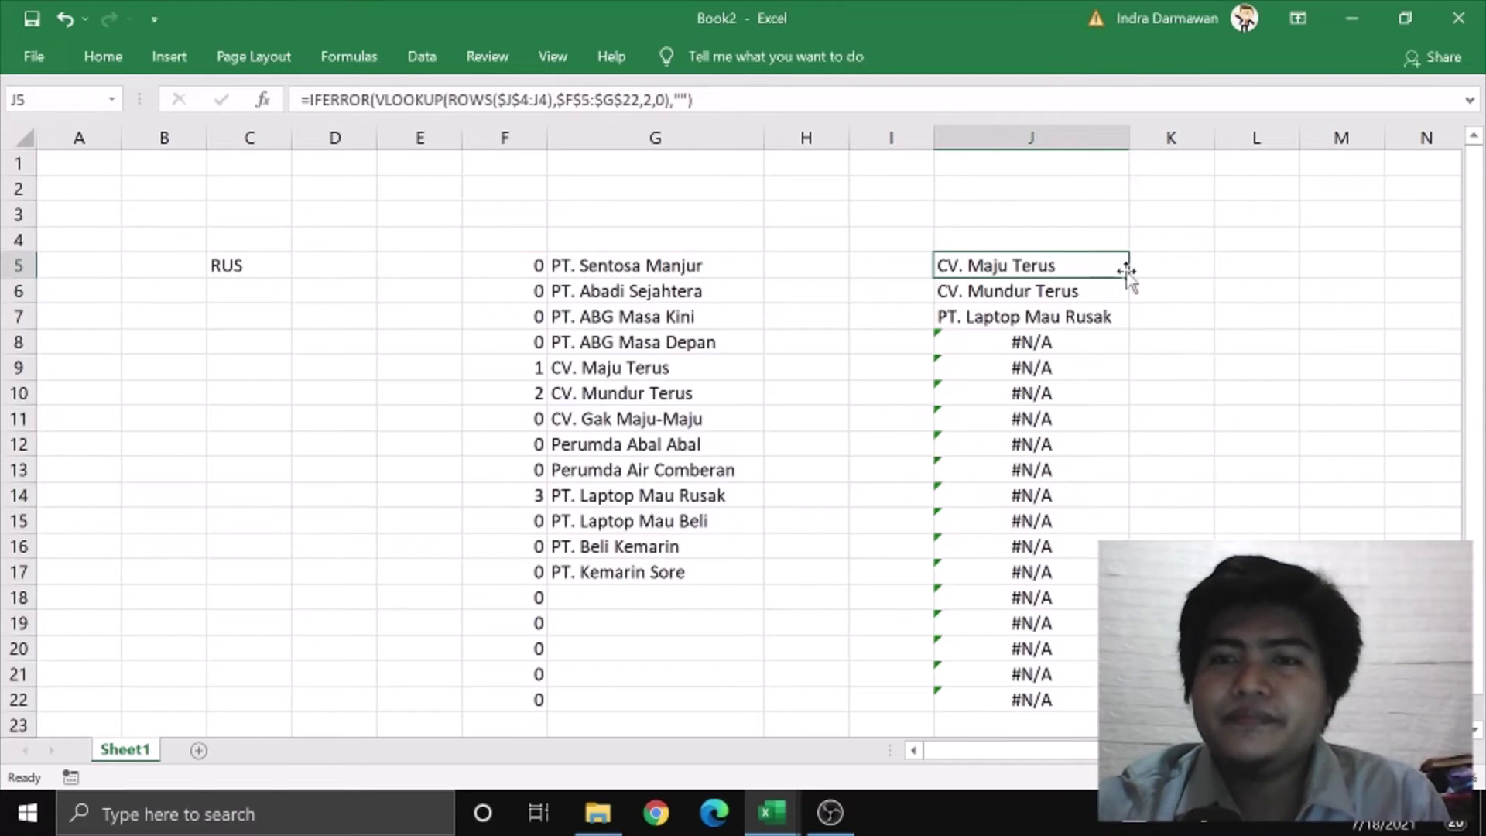
double_click(1129, 277)
left_click(1043, 331)
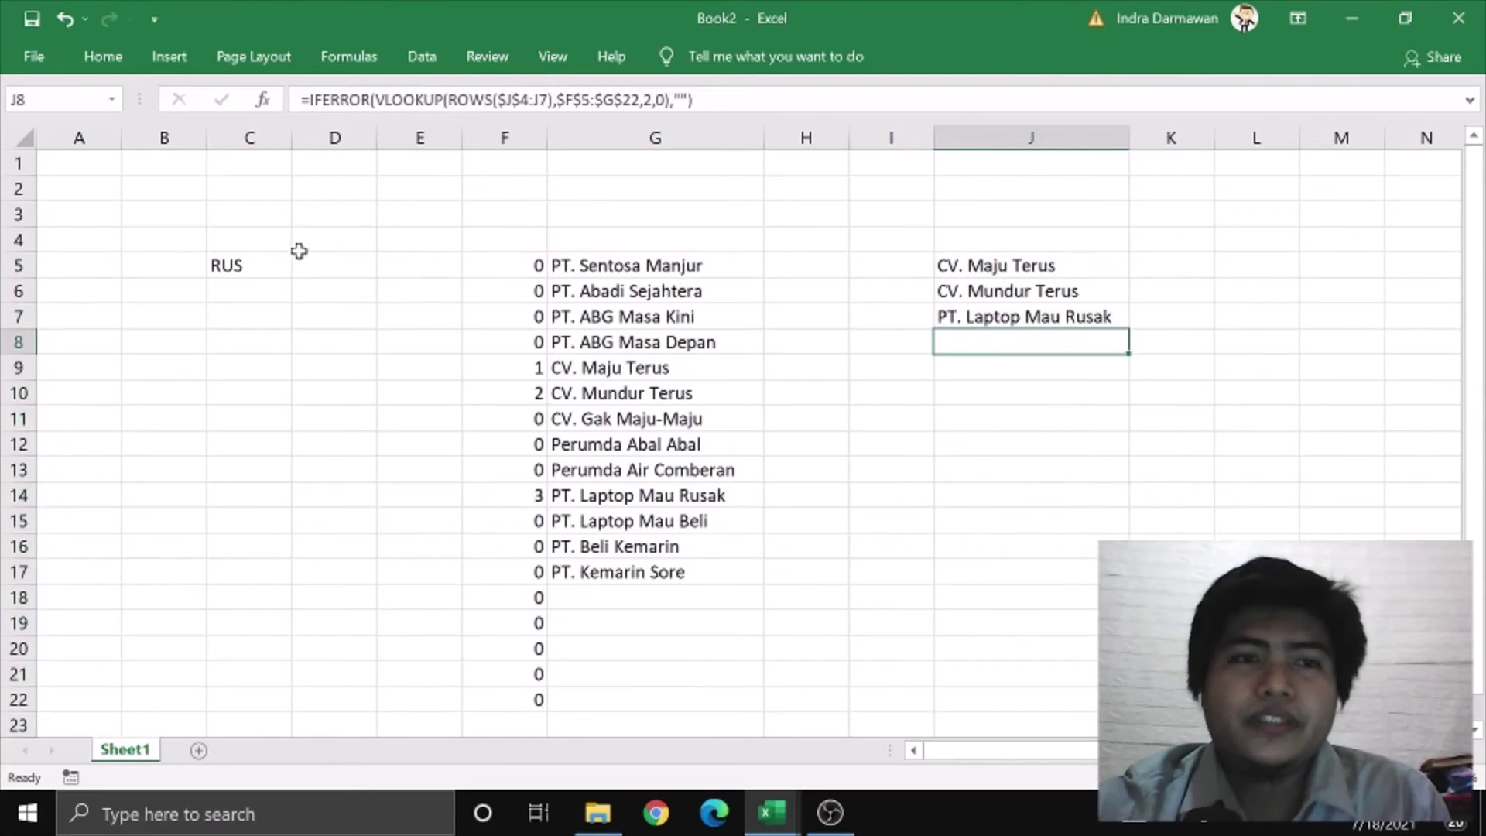
Set the search keyword in cell C5 to M and check the extraction formula in J5
left_click(251, 261)
type("M")
key("Return")
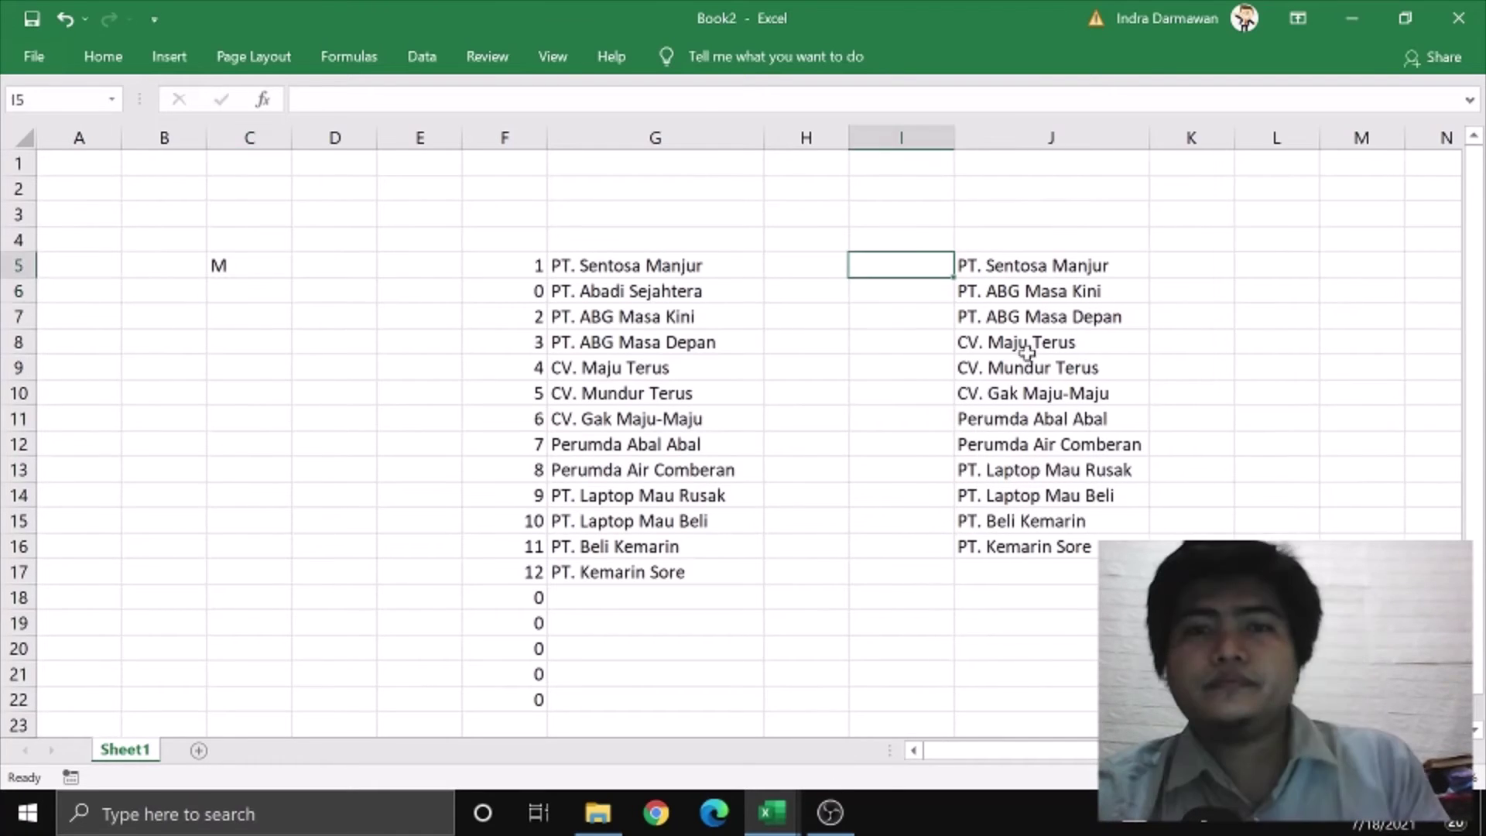
left_click(1010, 271)
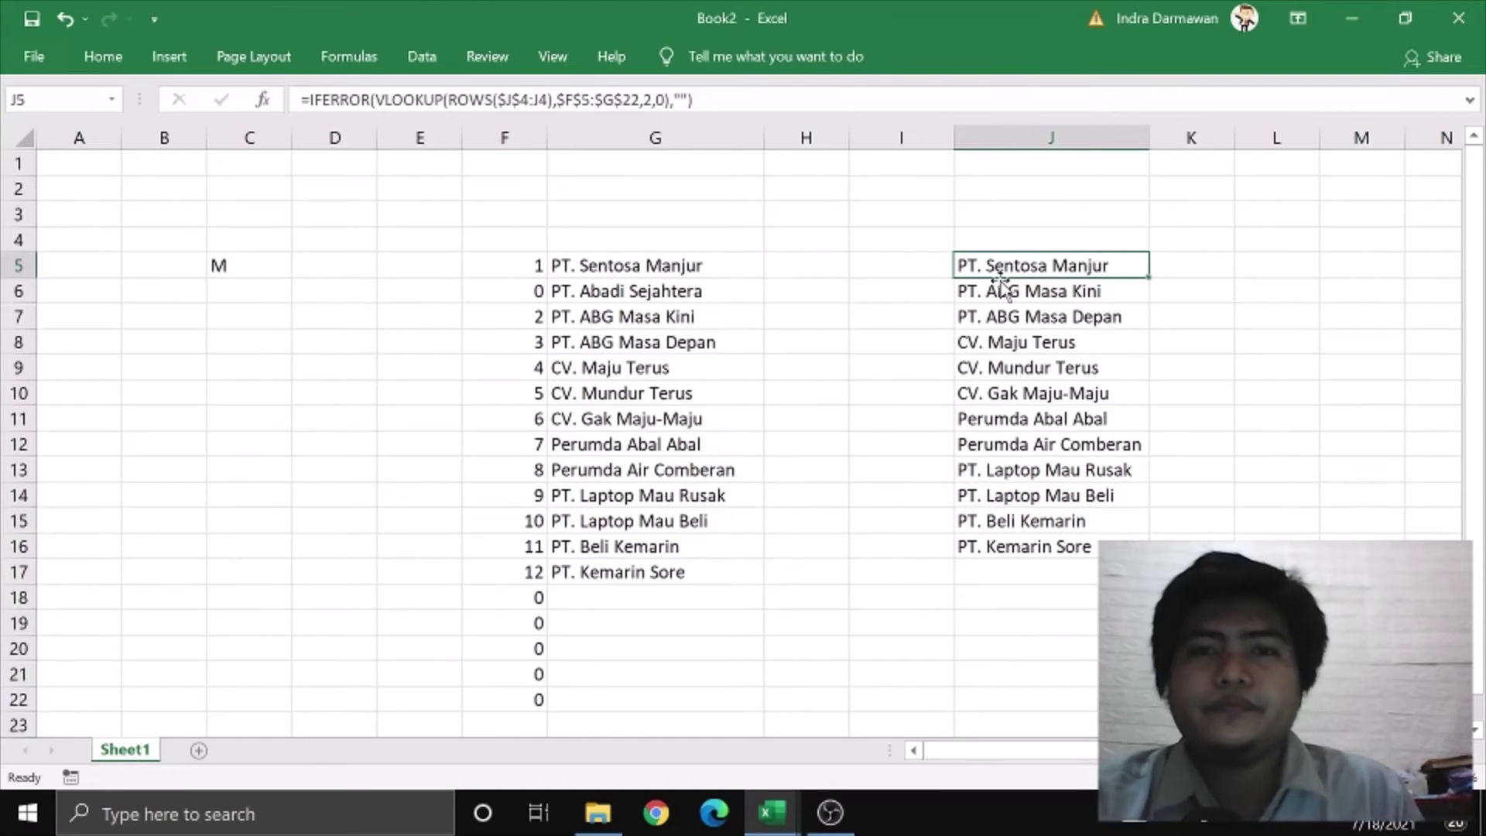
Start an OFFSET formula in I5 with $J$5 as the reference, leaving the rows and cols arguments empty
left_click(927, 260)
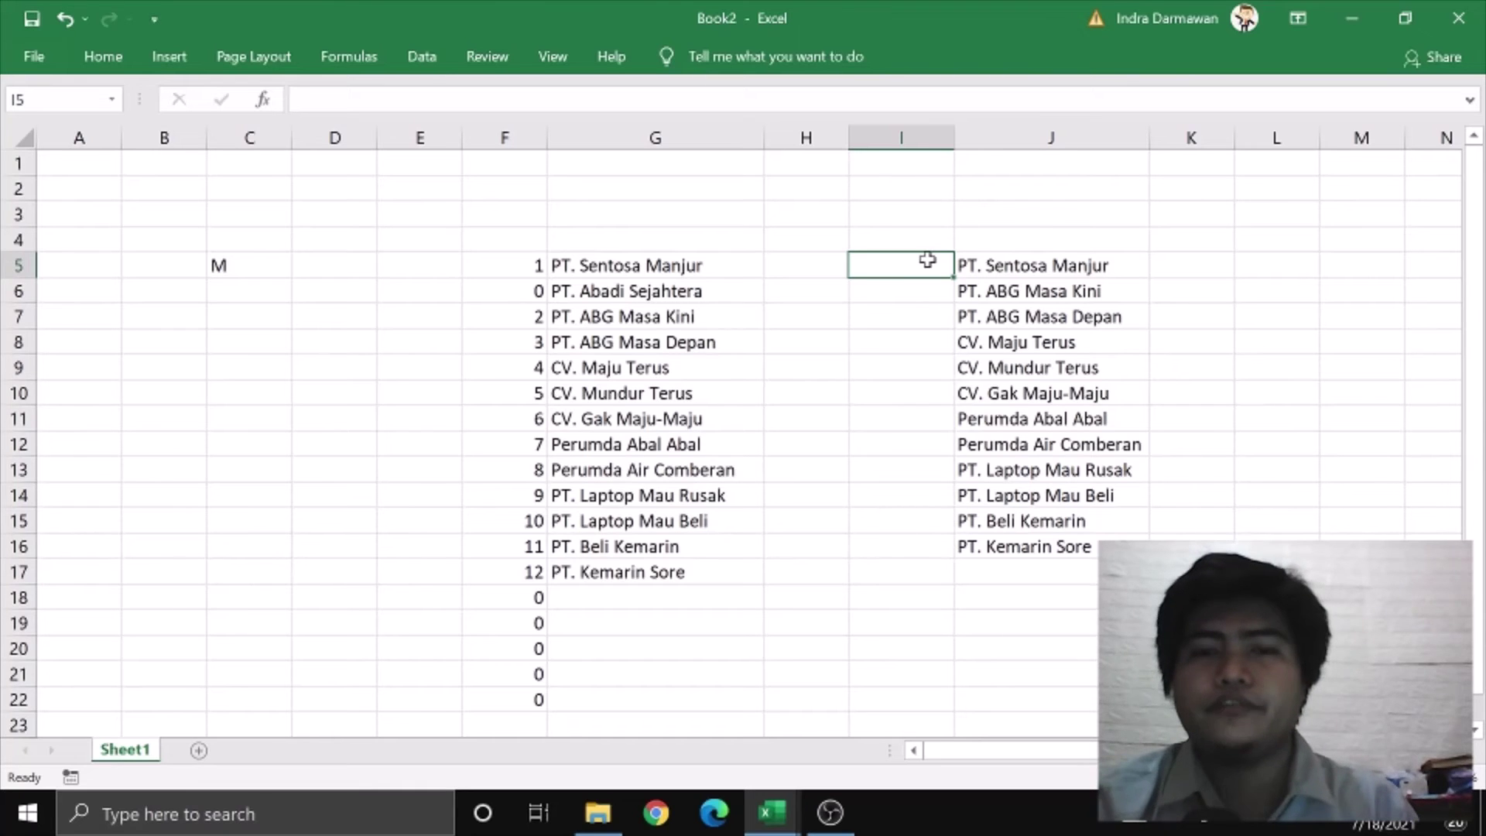
type("=OFFSET")
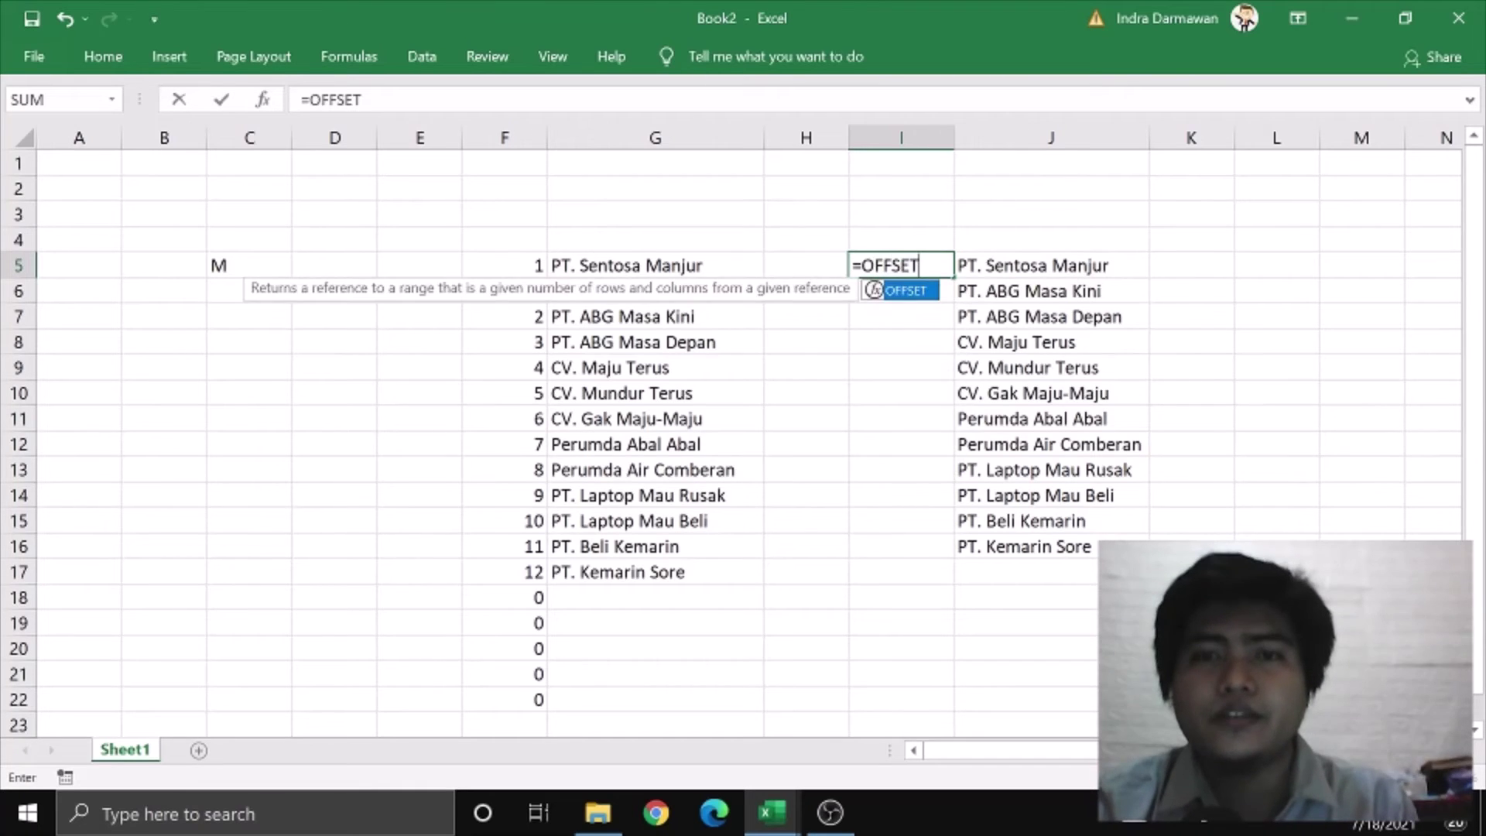
type("(")
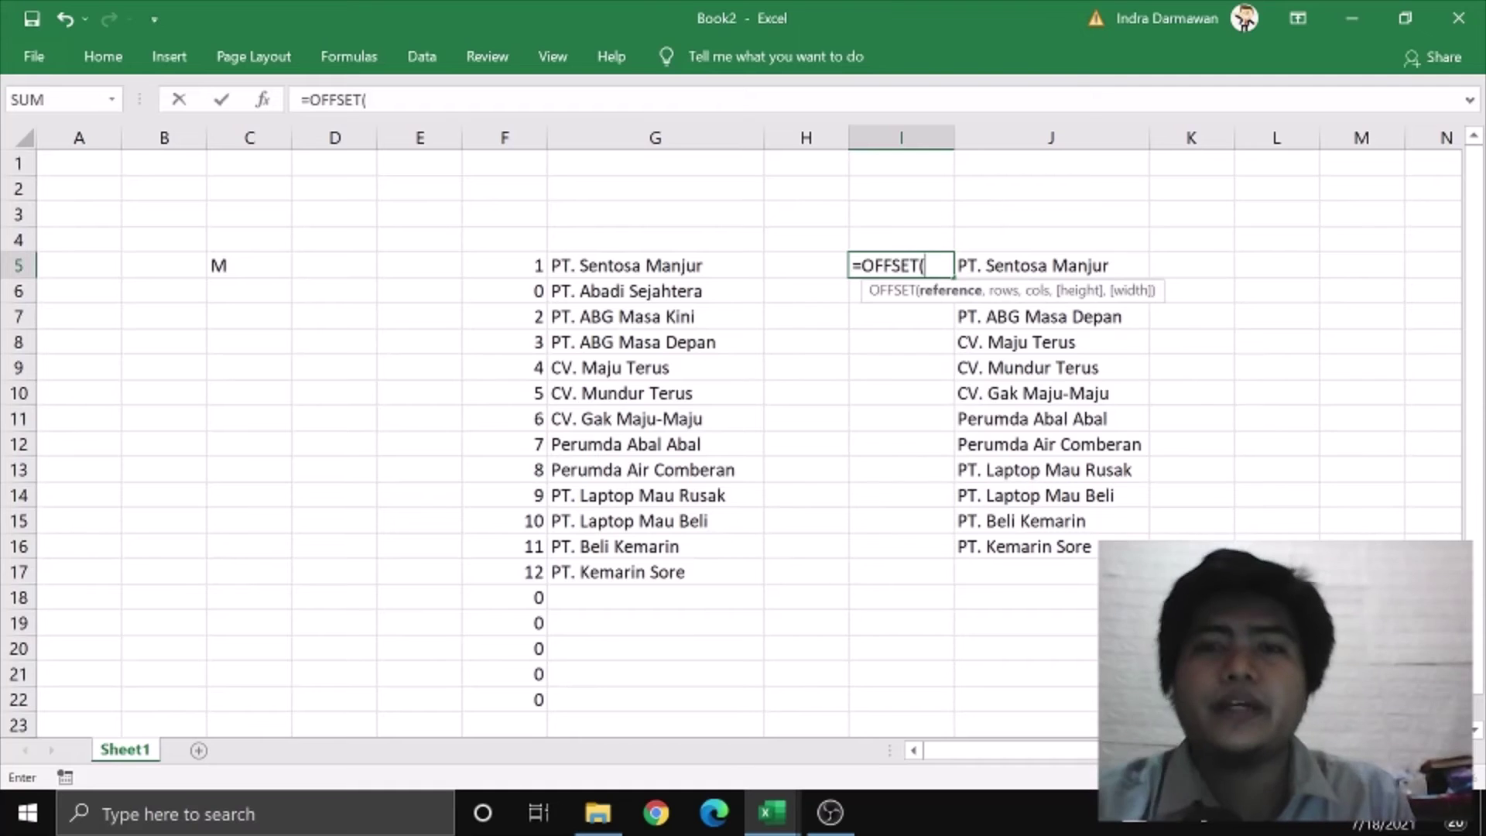
left_click(999, 264)
key("F4")
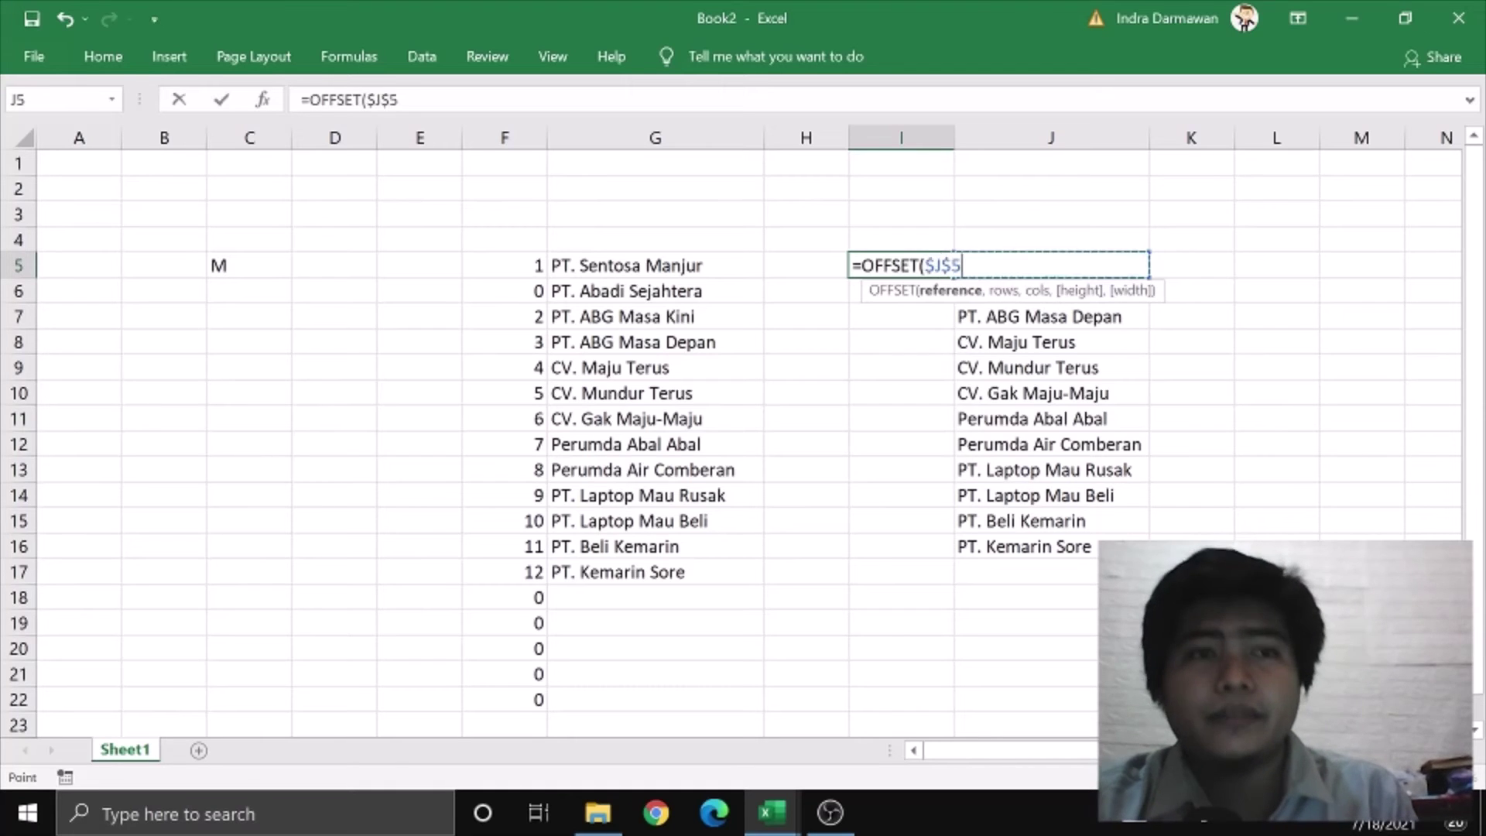
type(",")
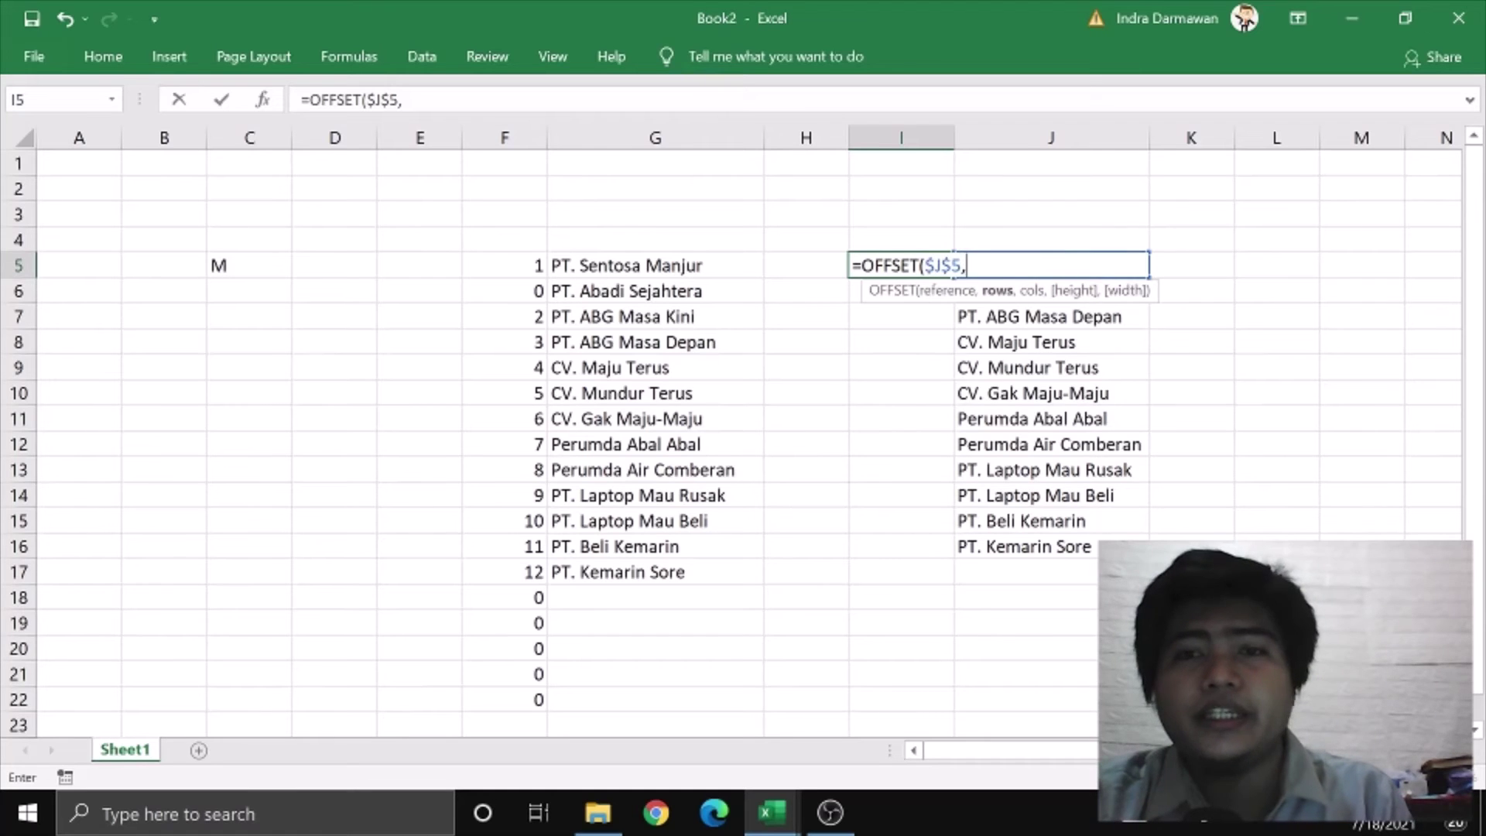
type(",,")
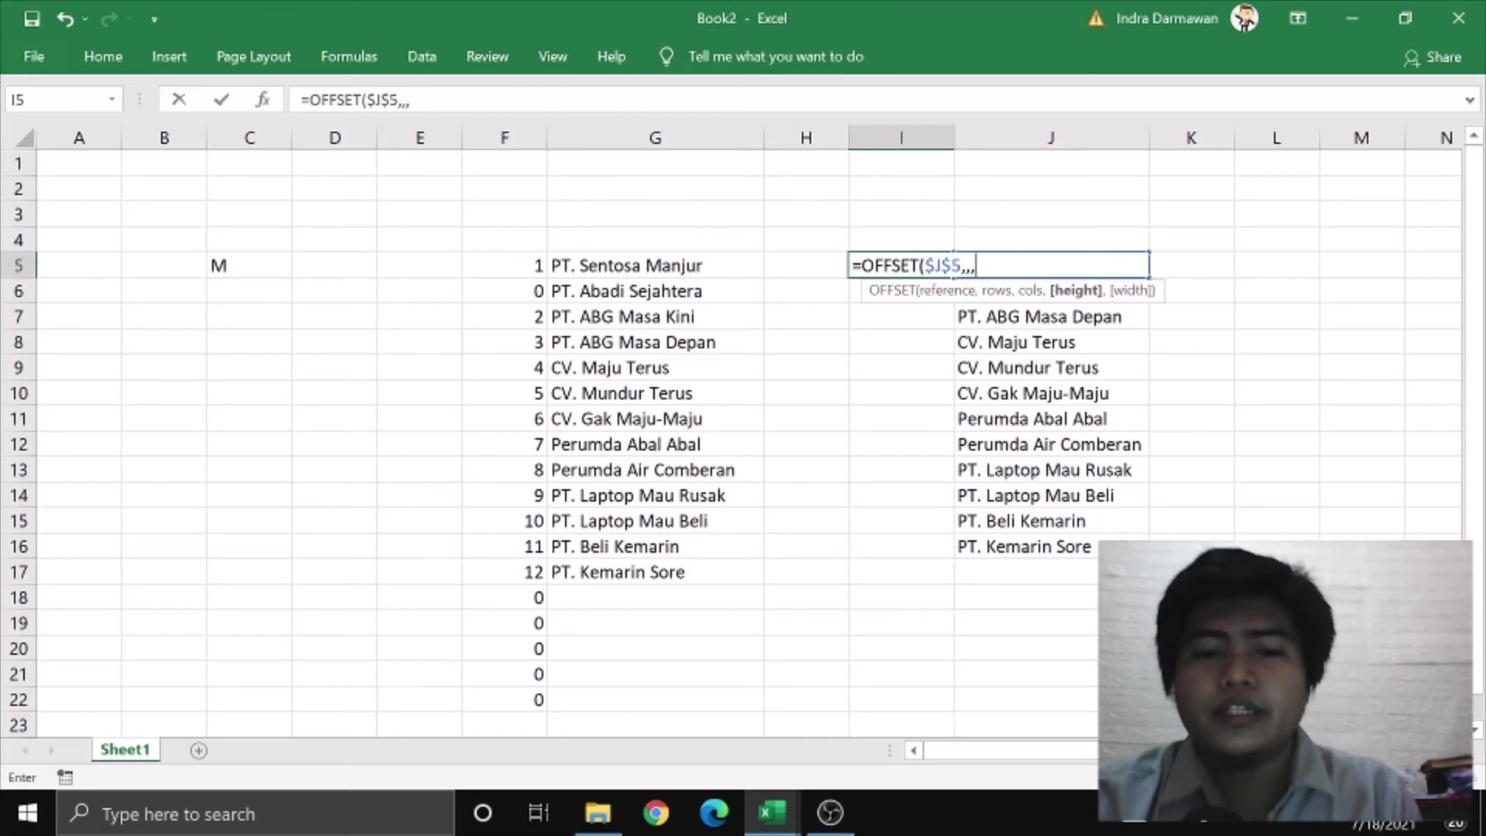
Nest a COUNTIF function as the height argument of the OFFSET formula in I5, with the absolute range $J$5:$J$30
type("COUNT")
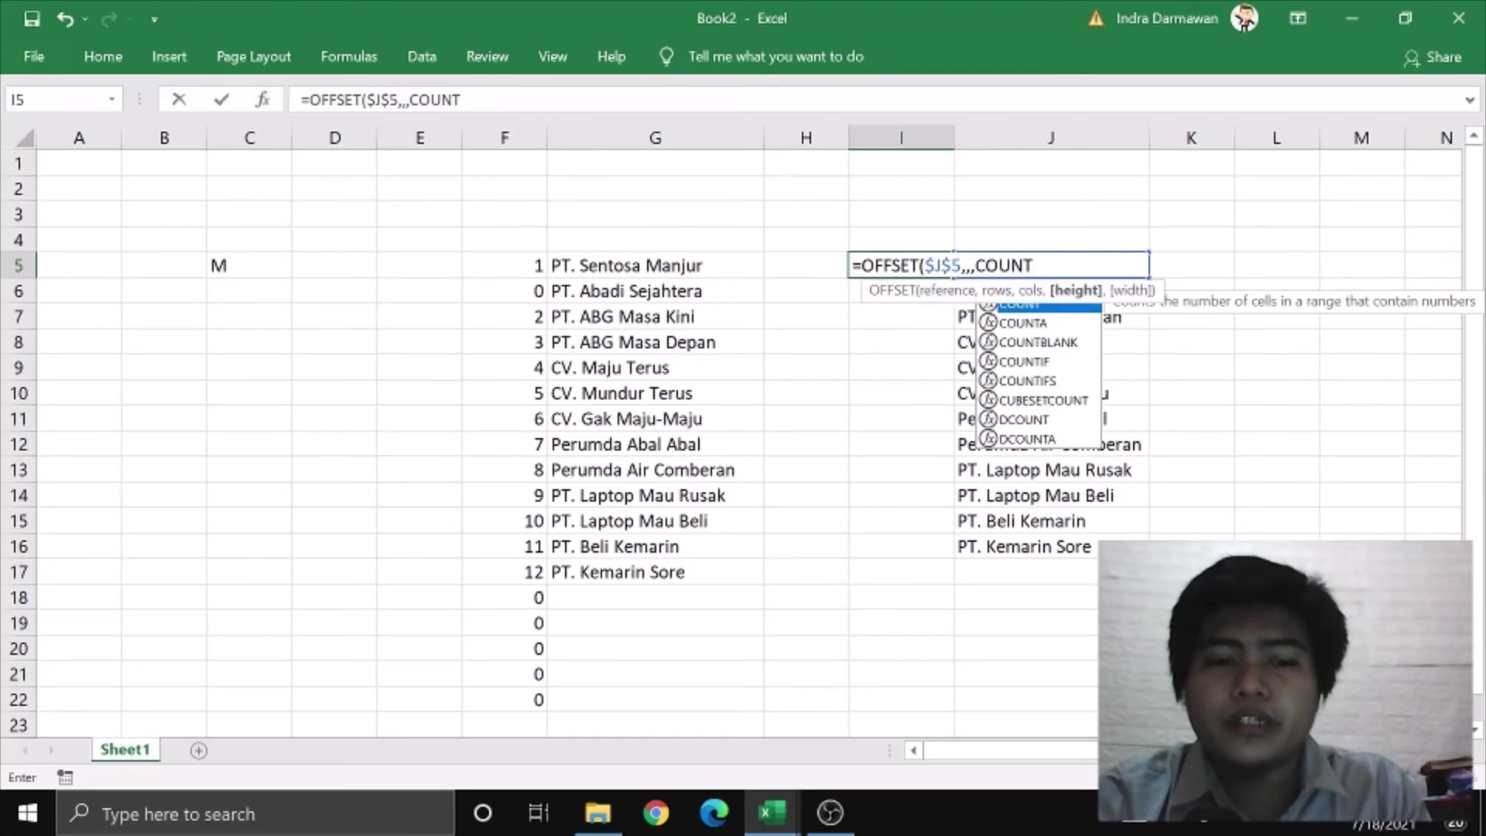
type("IF(")
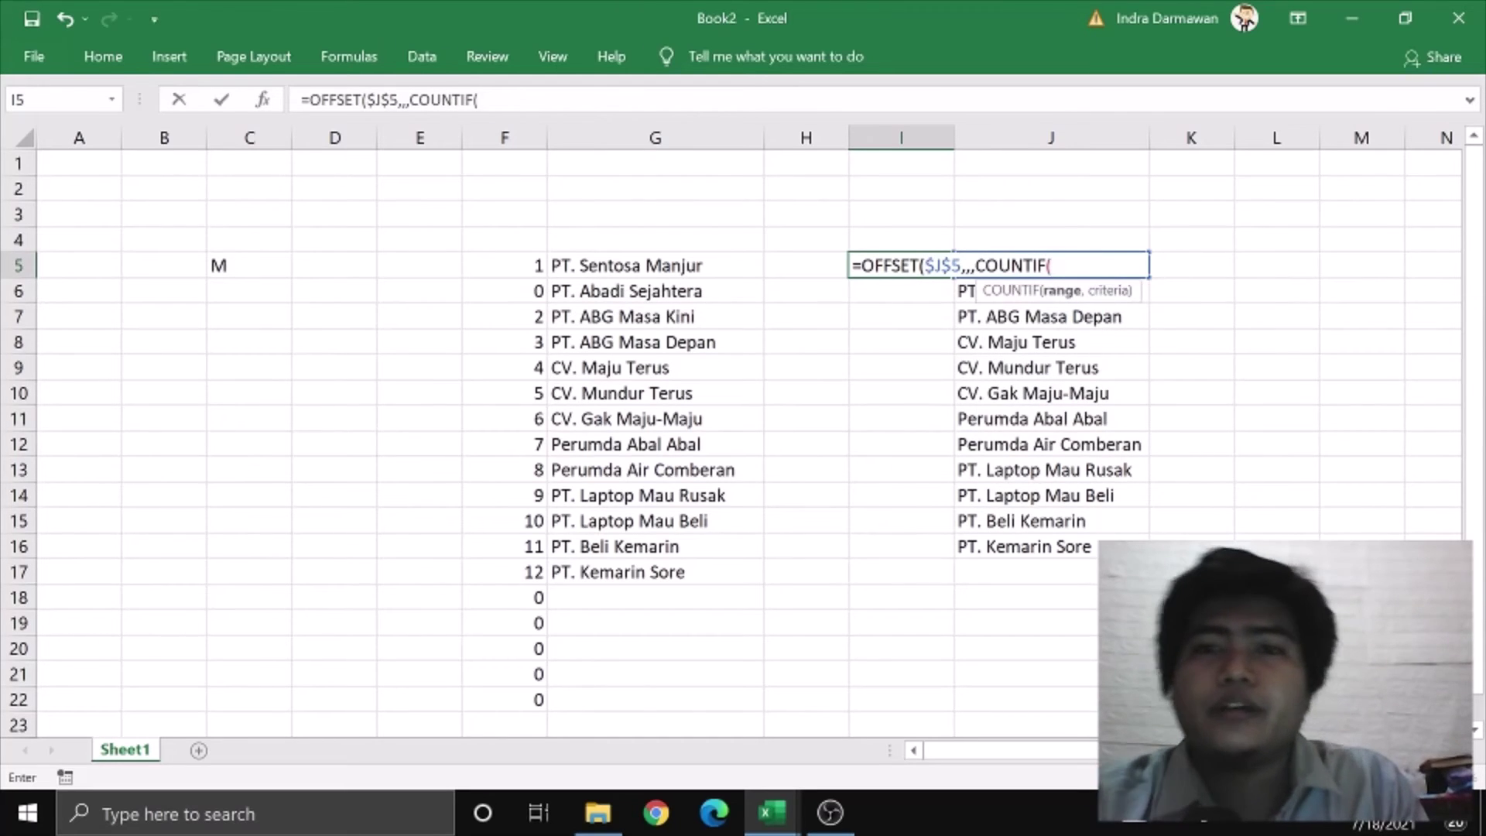
type("J5")
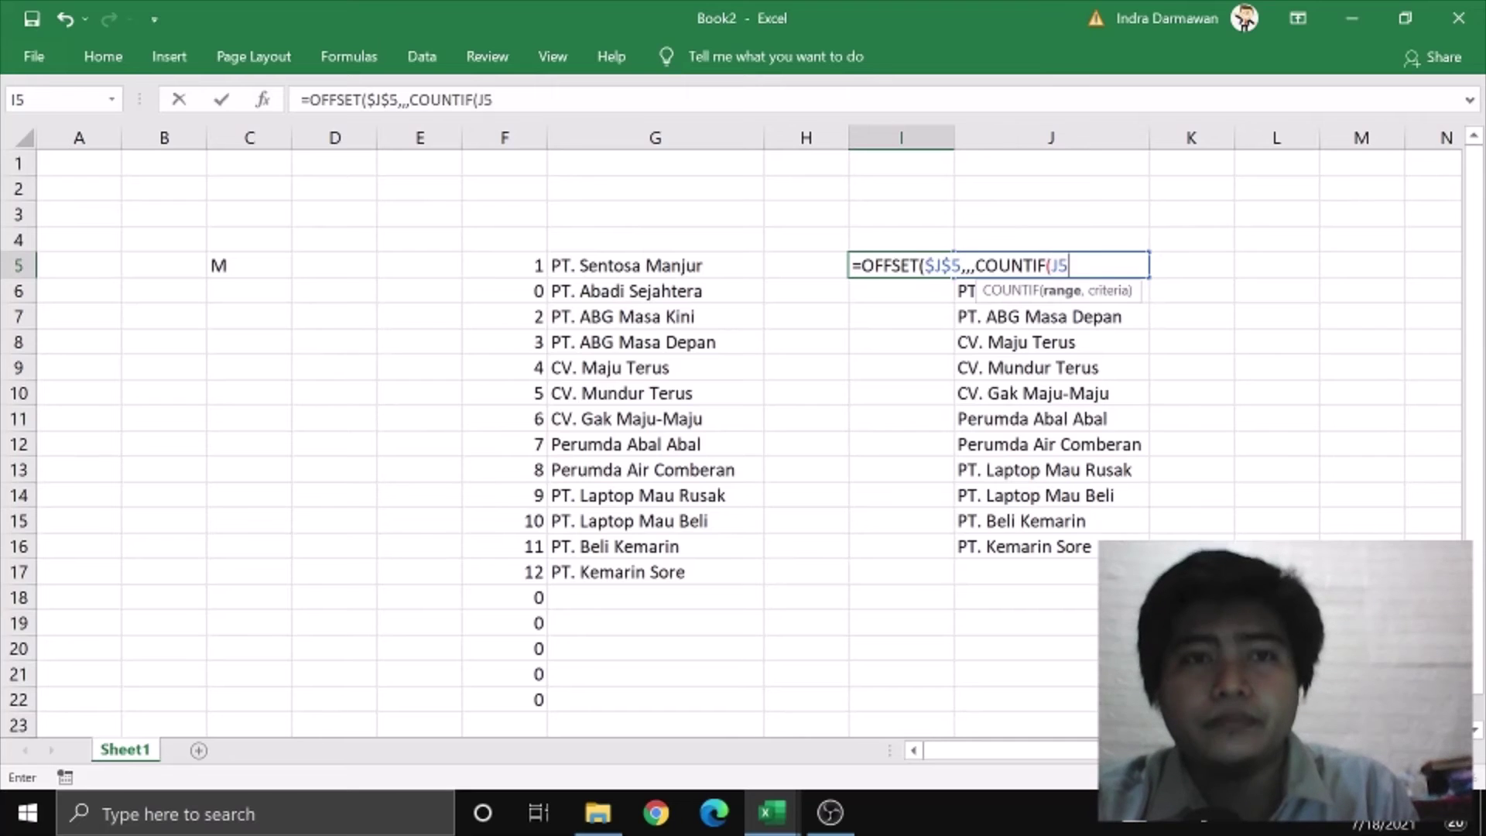
key("F4")
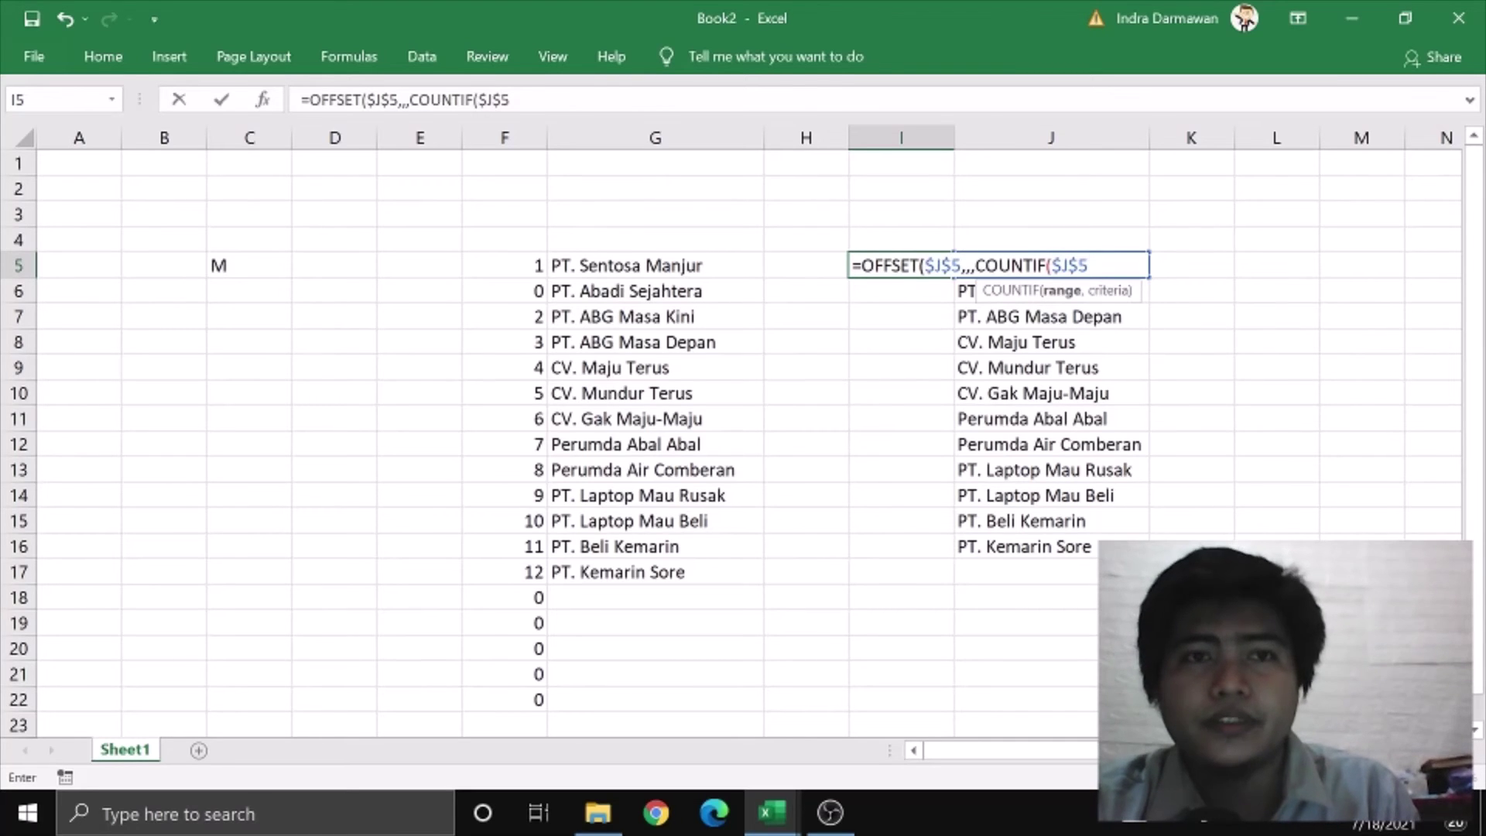
type(":J")
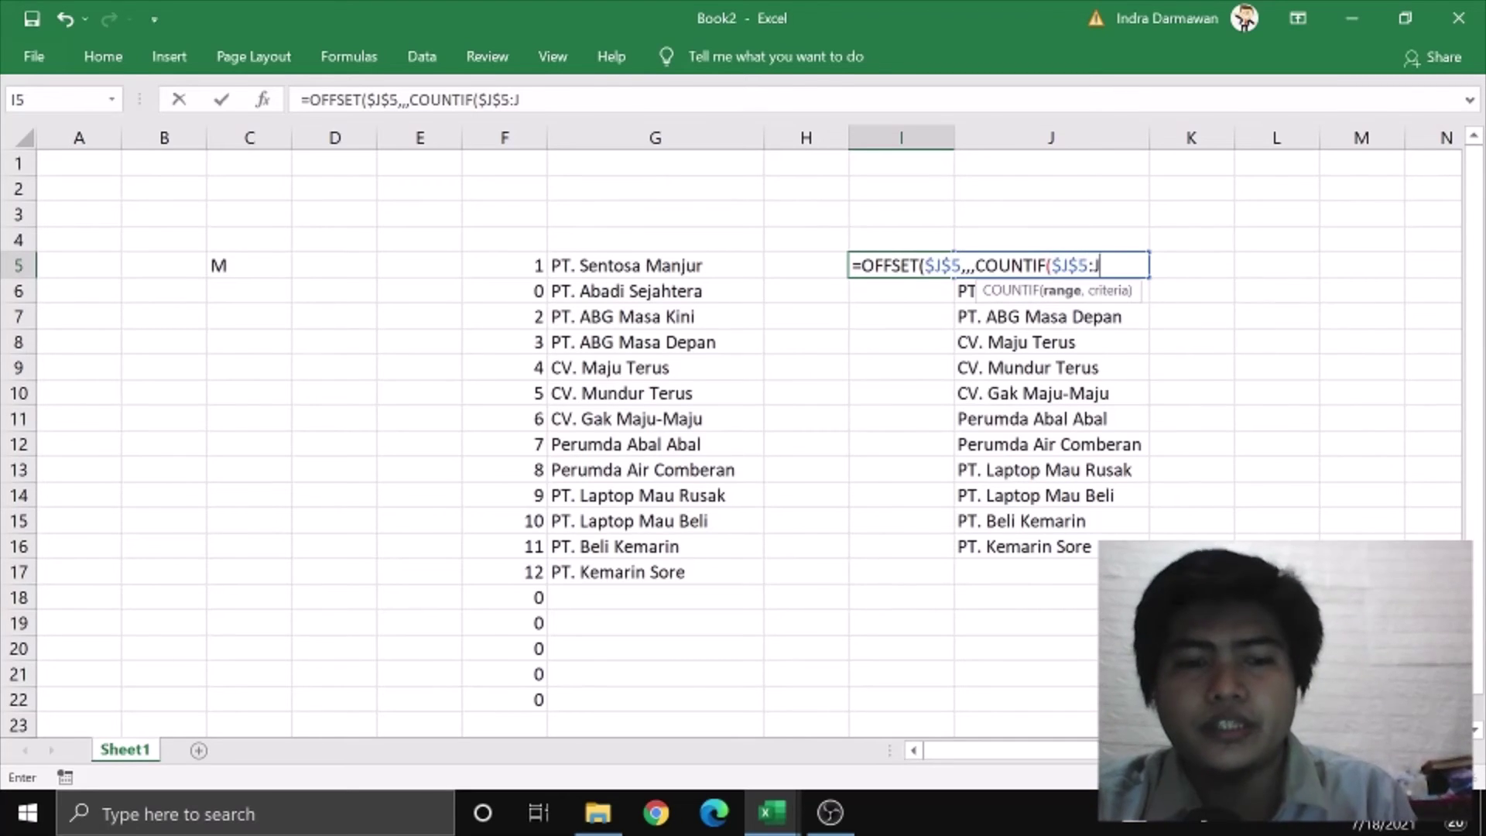
type("30")
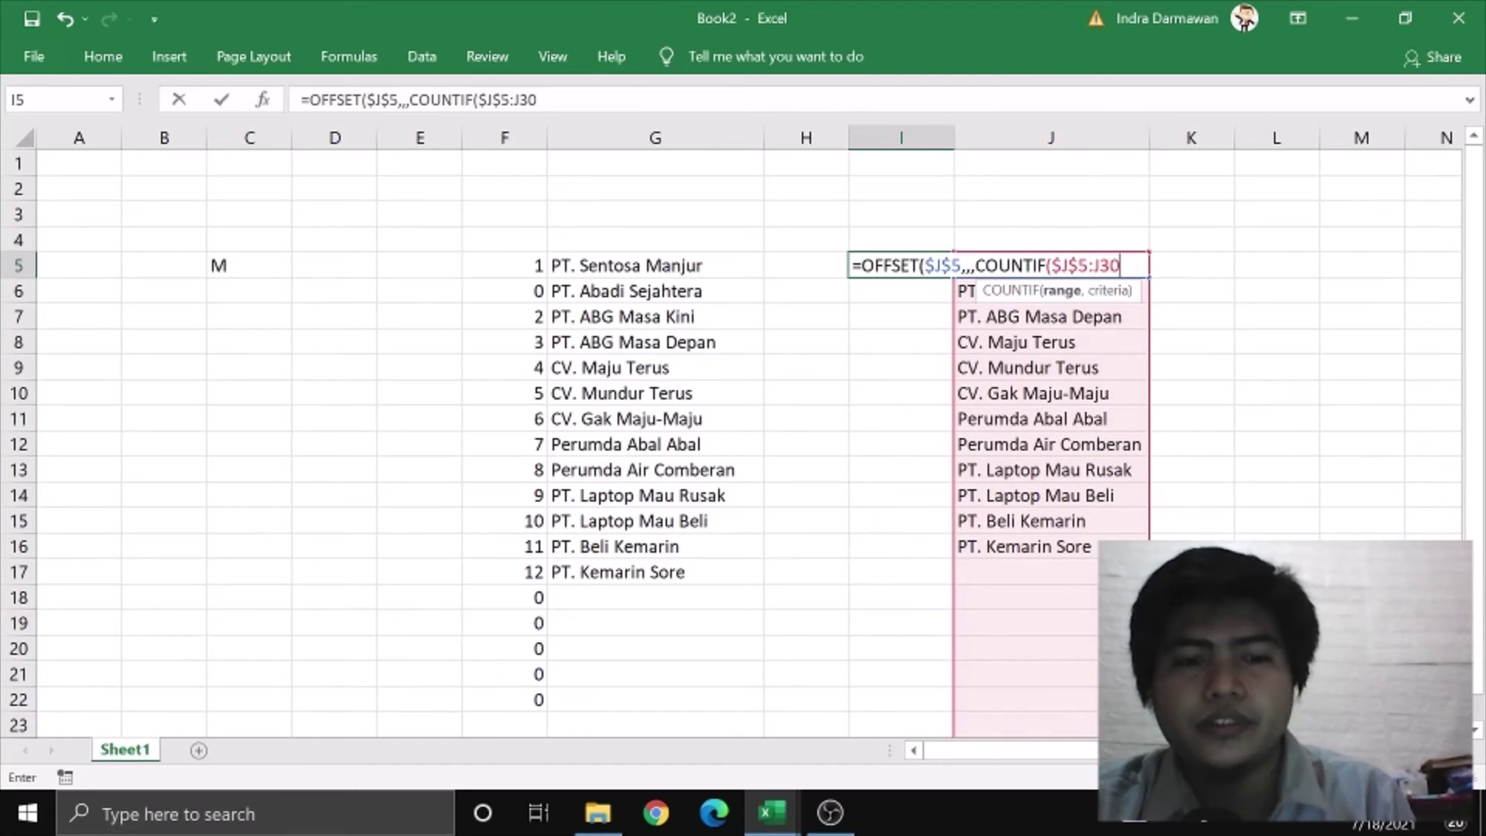
key("F4")
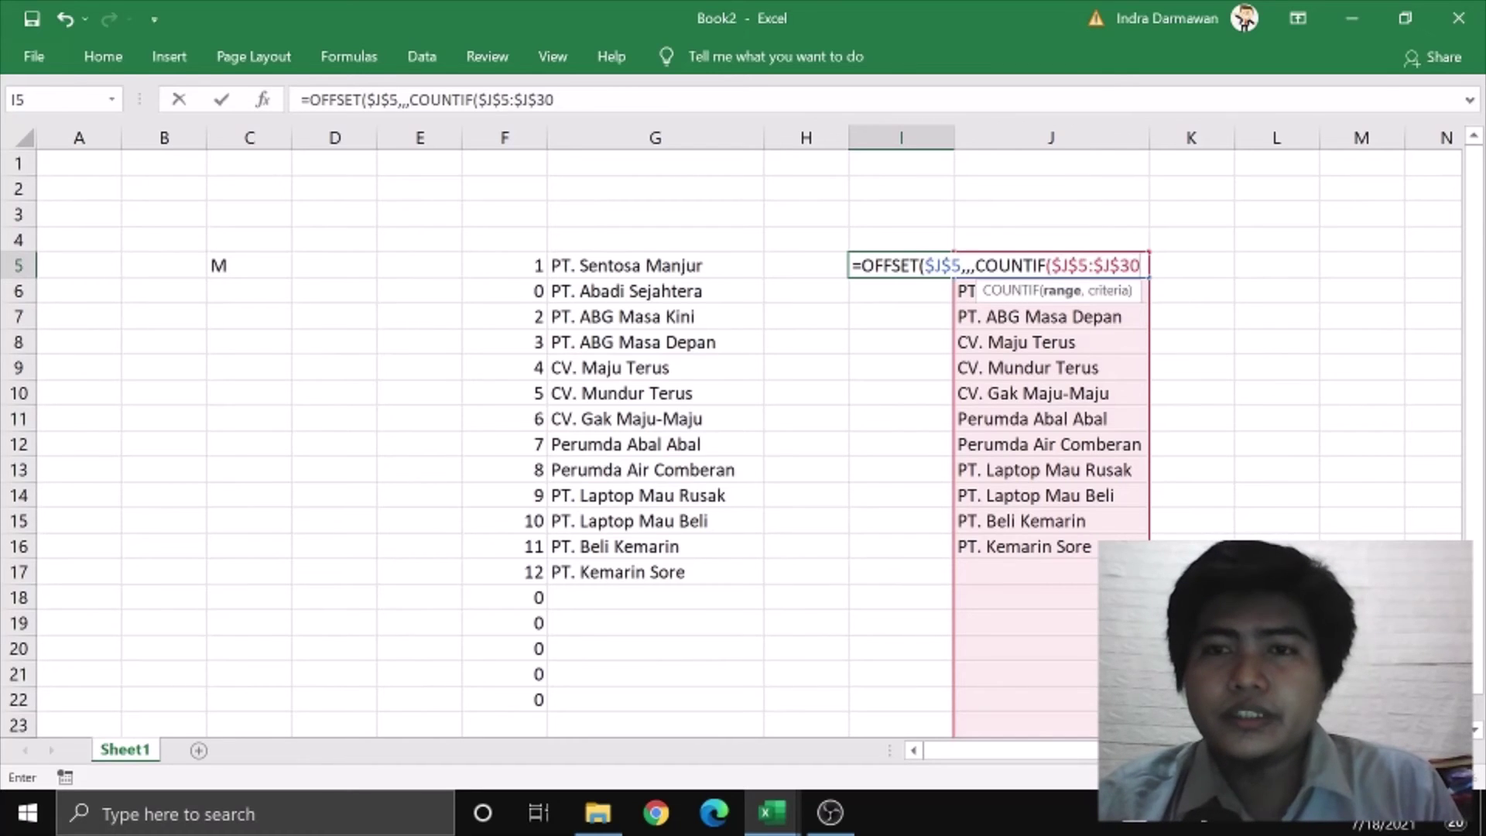
Complete the COUNTIF with the criteria "?*", enter the OFFSET formula in I5 and check it
type(",")
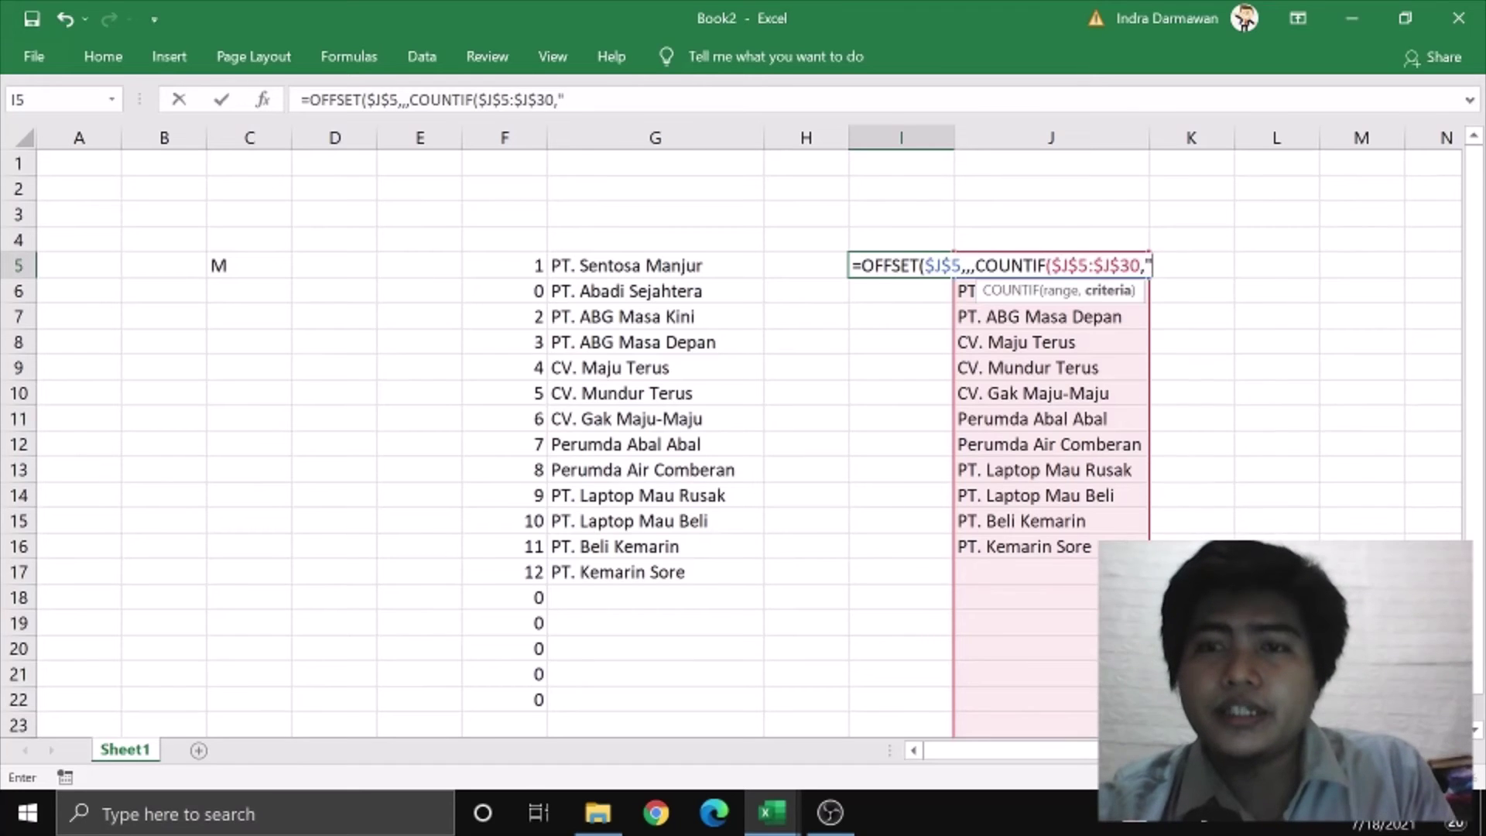
type("\"?")
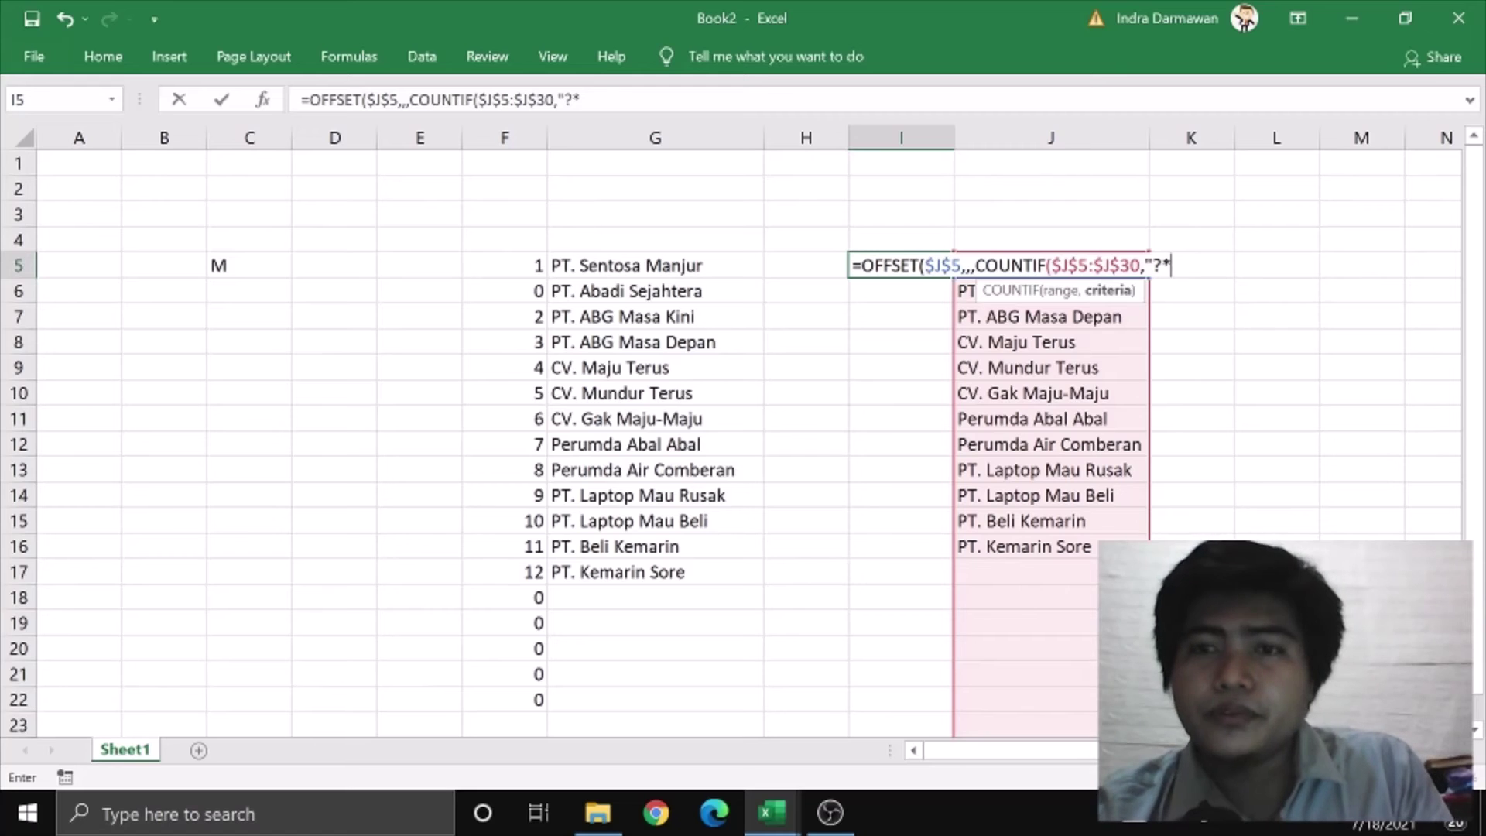
type("*\")")
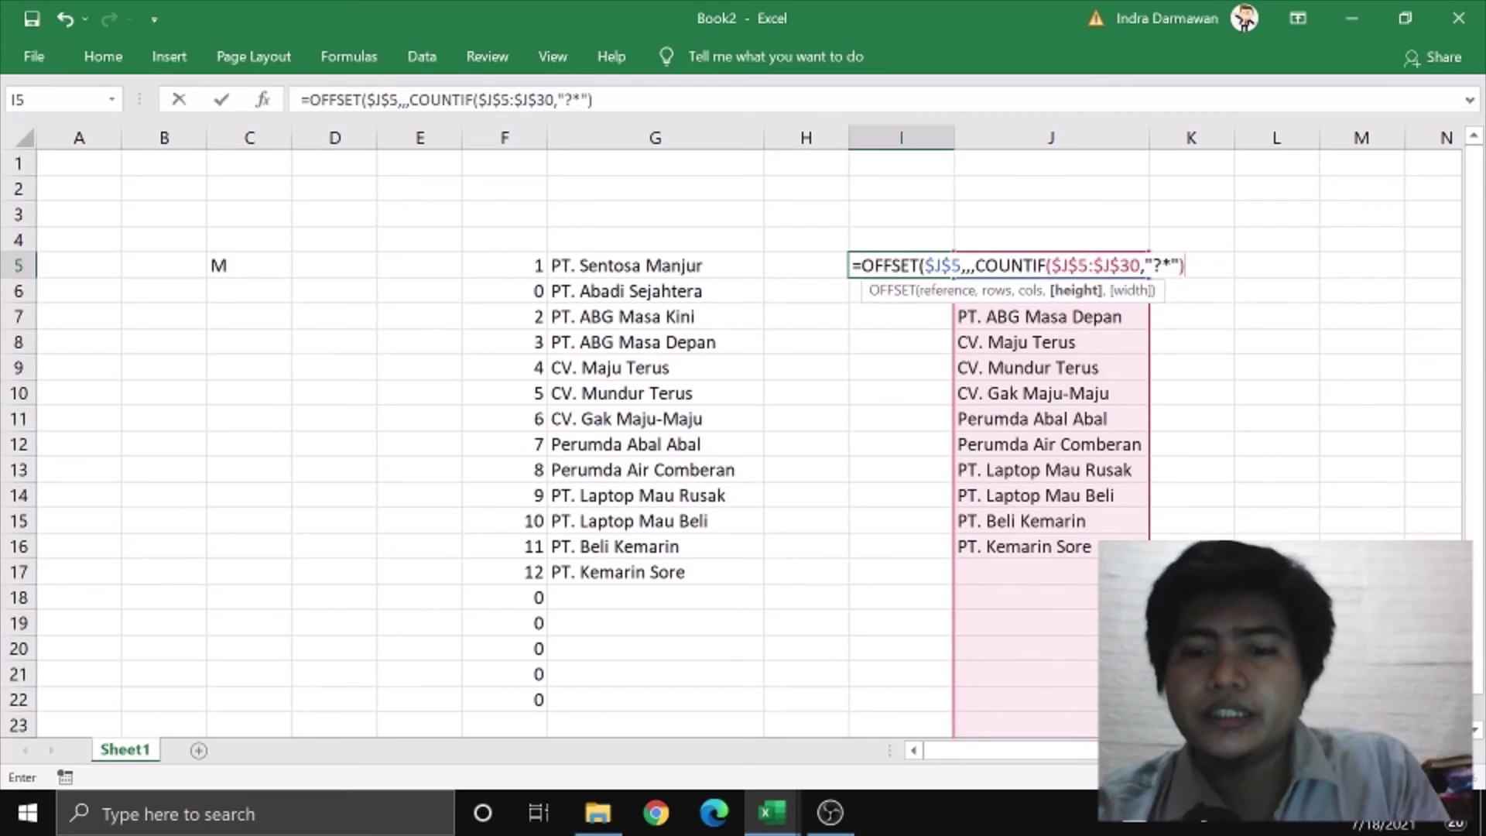
type(")")
key("Return")
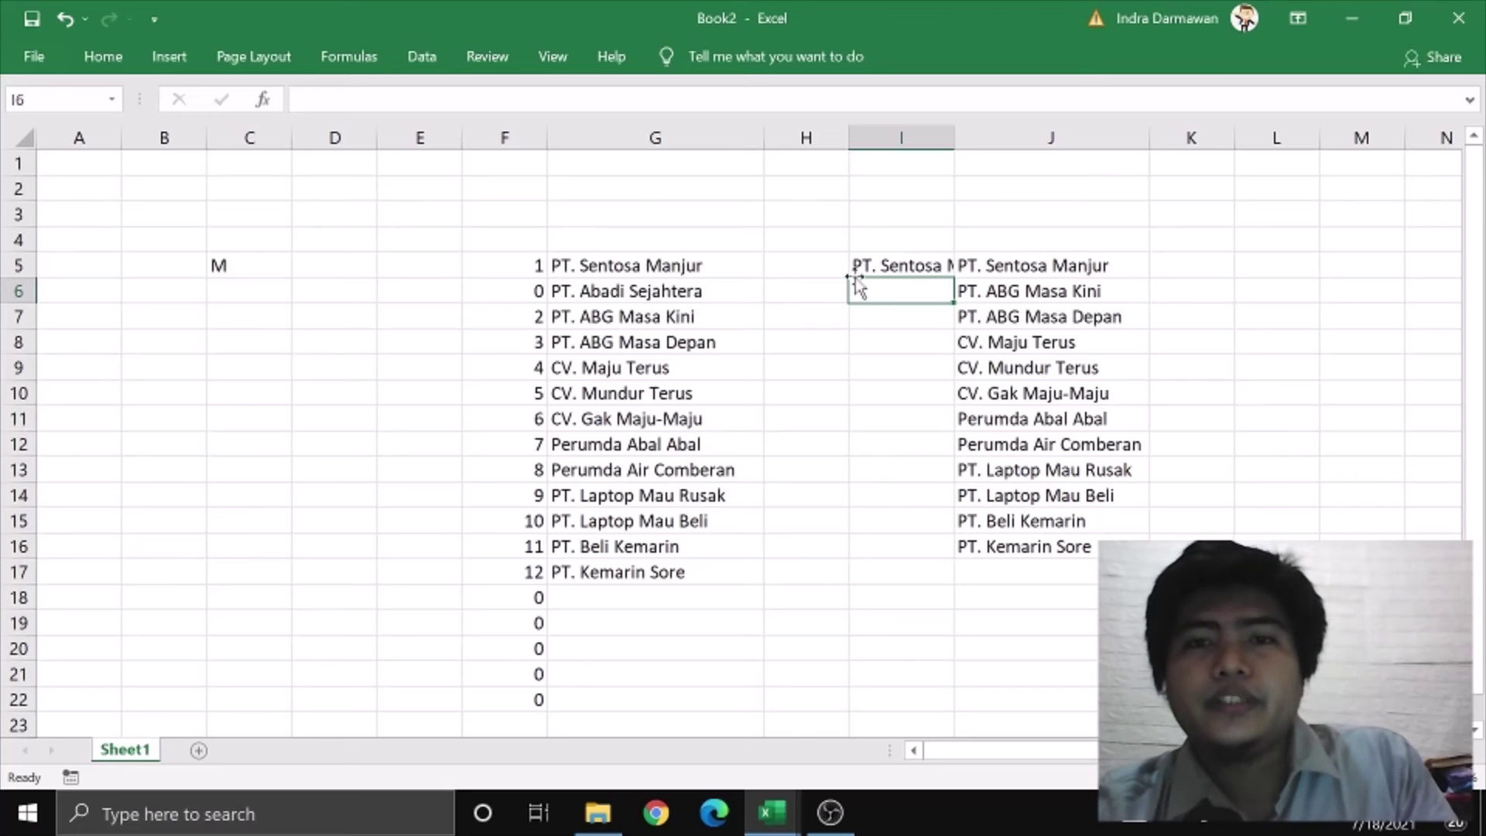
left_click(885, 267)
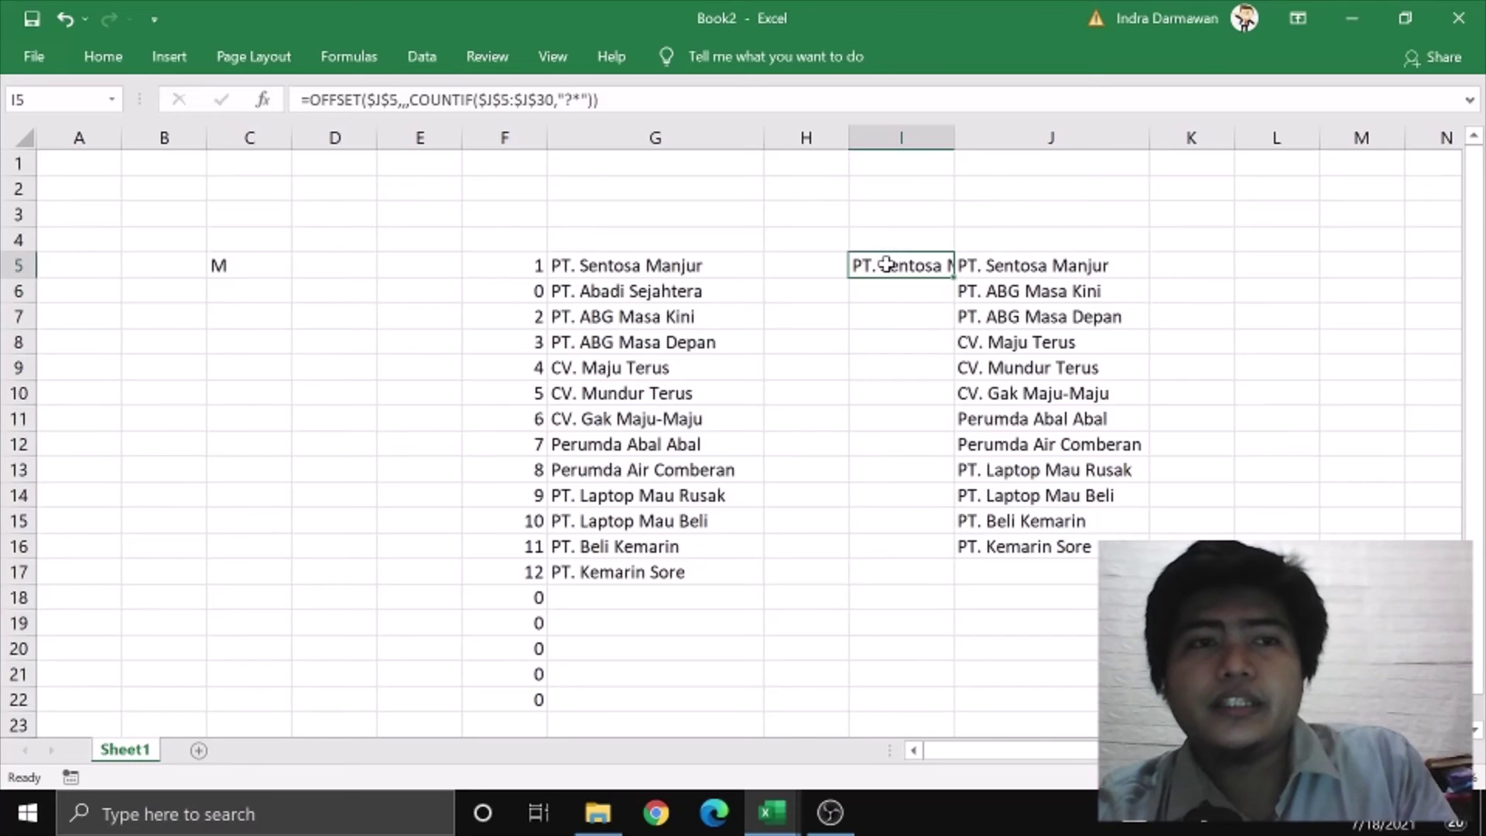
Set the search keyword in C5 to RUS and widen column I to check the OFFSET result in I5
left_click(269, 261)
type("RUS")
key("Return")
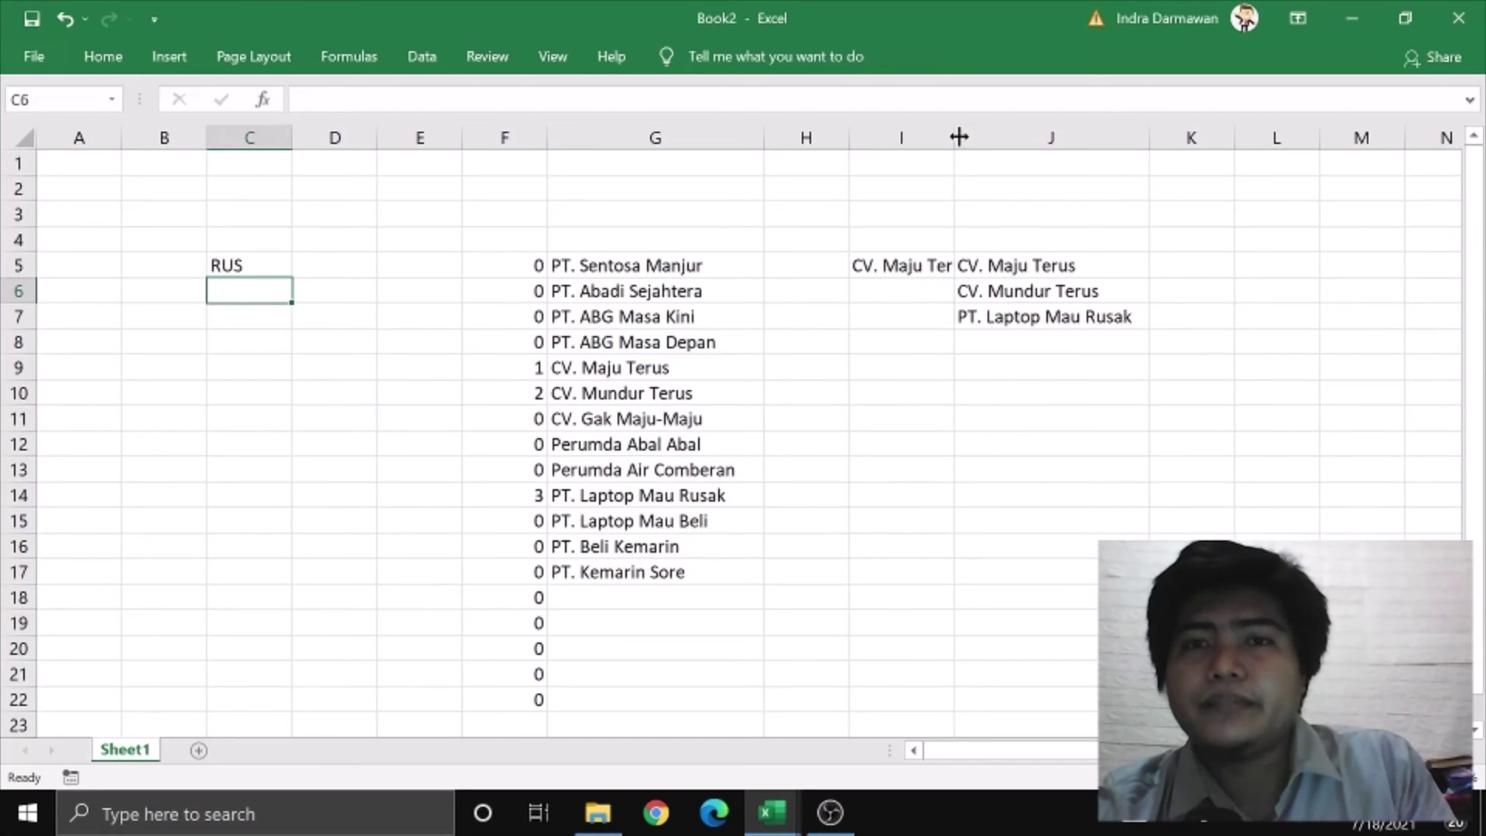
left_click_drag(959, 137, 981, 137)
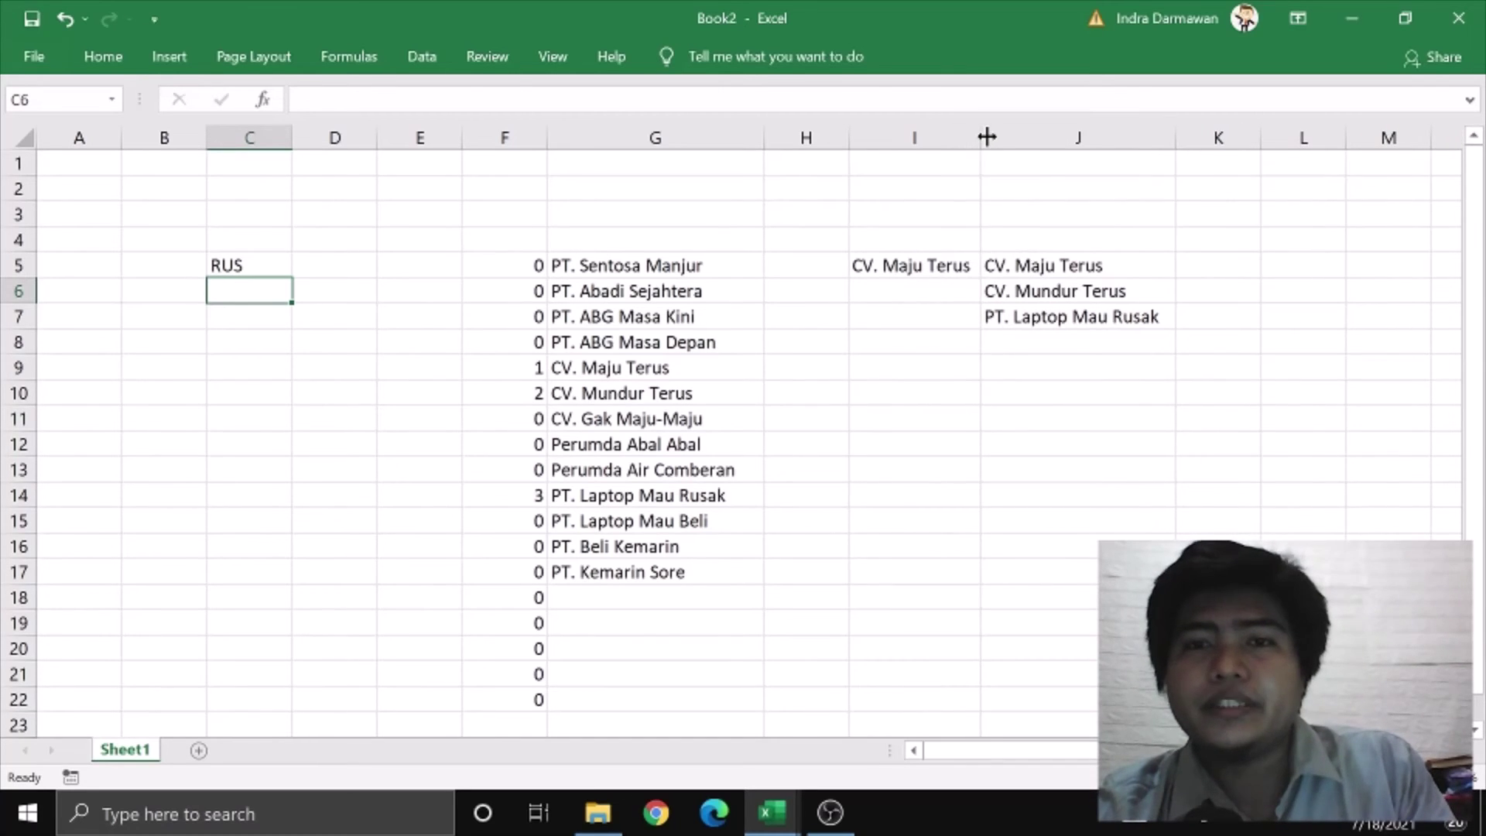
left_click(925, 263)
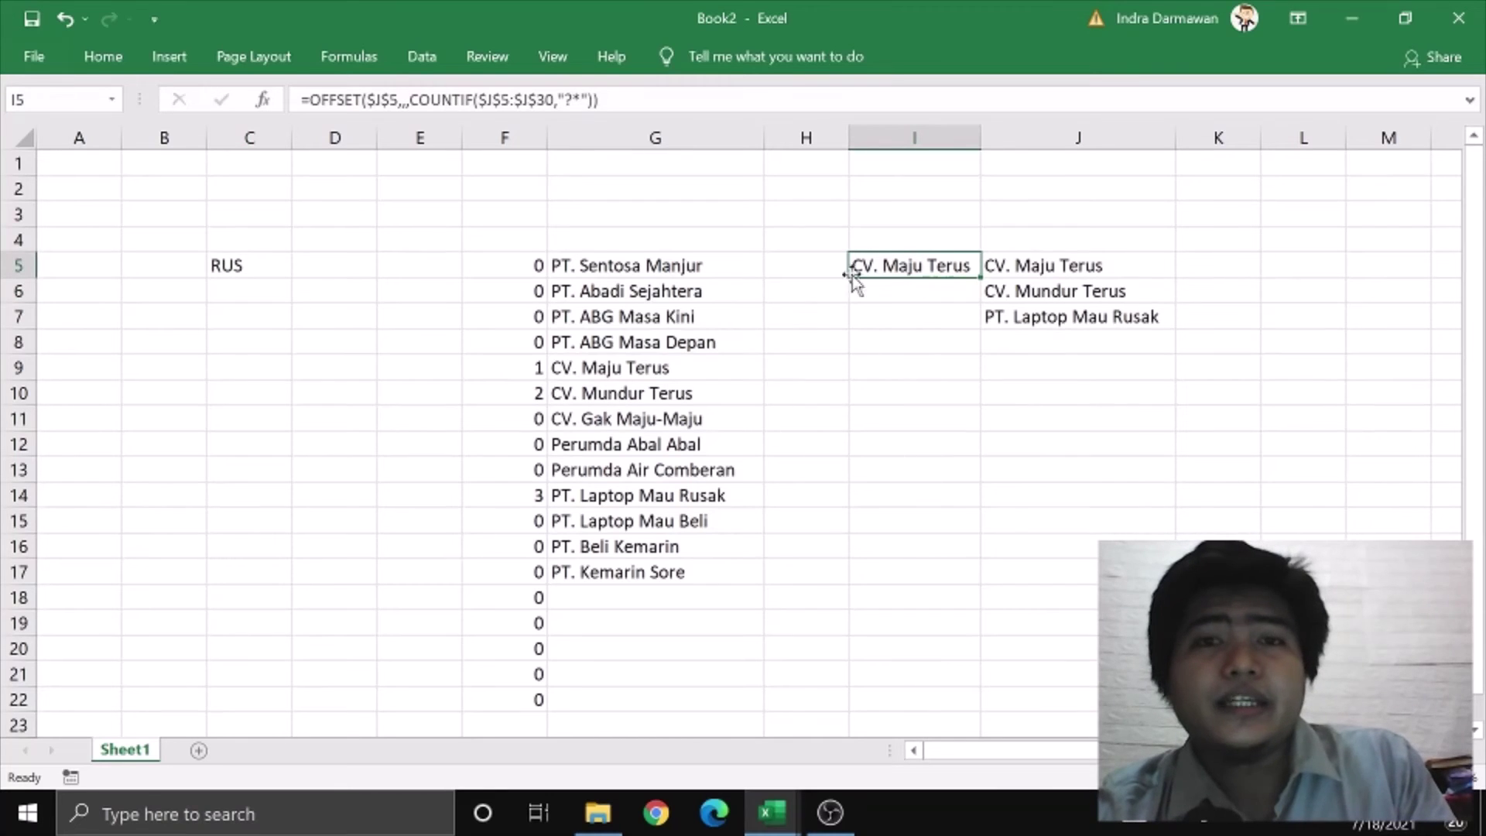
left_click(890, 293)
left_click(897, 261)
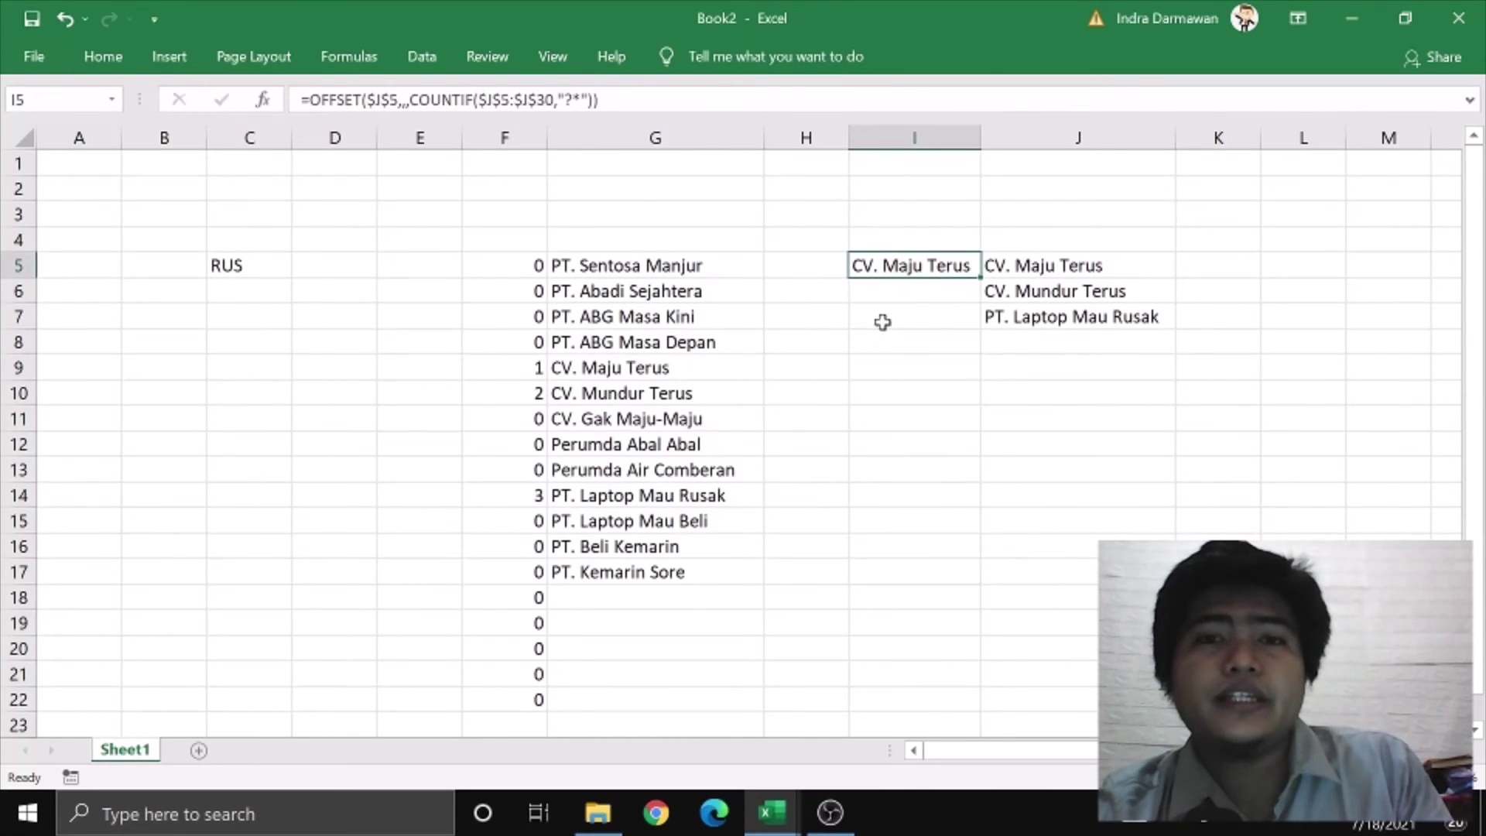
Copy the full text of the OFFSET formula from cell I5, leaving the cell unchanged
left_click_drag(664, 99, 300, 99)
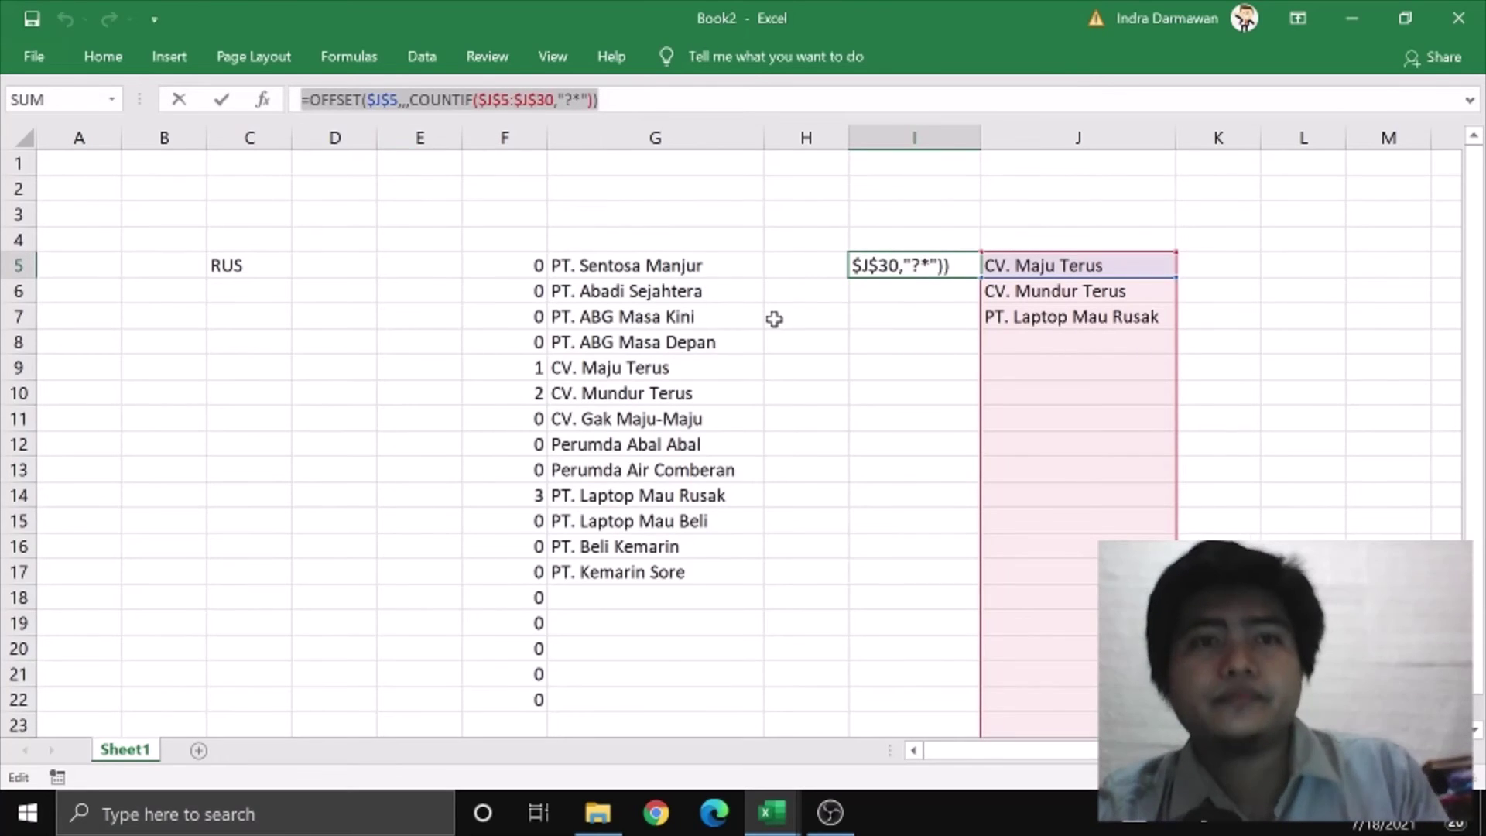
key("ctrl+Return")
left_click(886, 390)
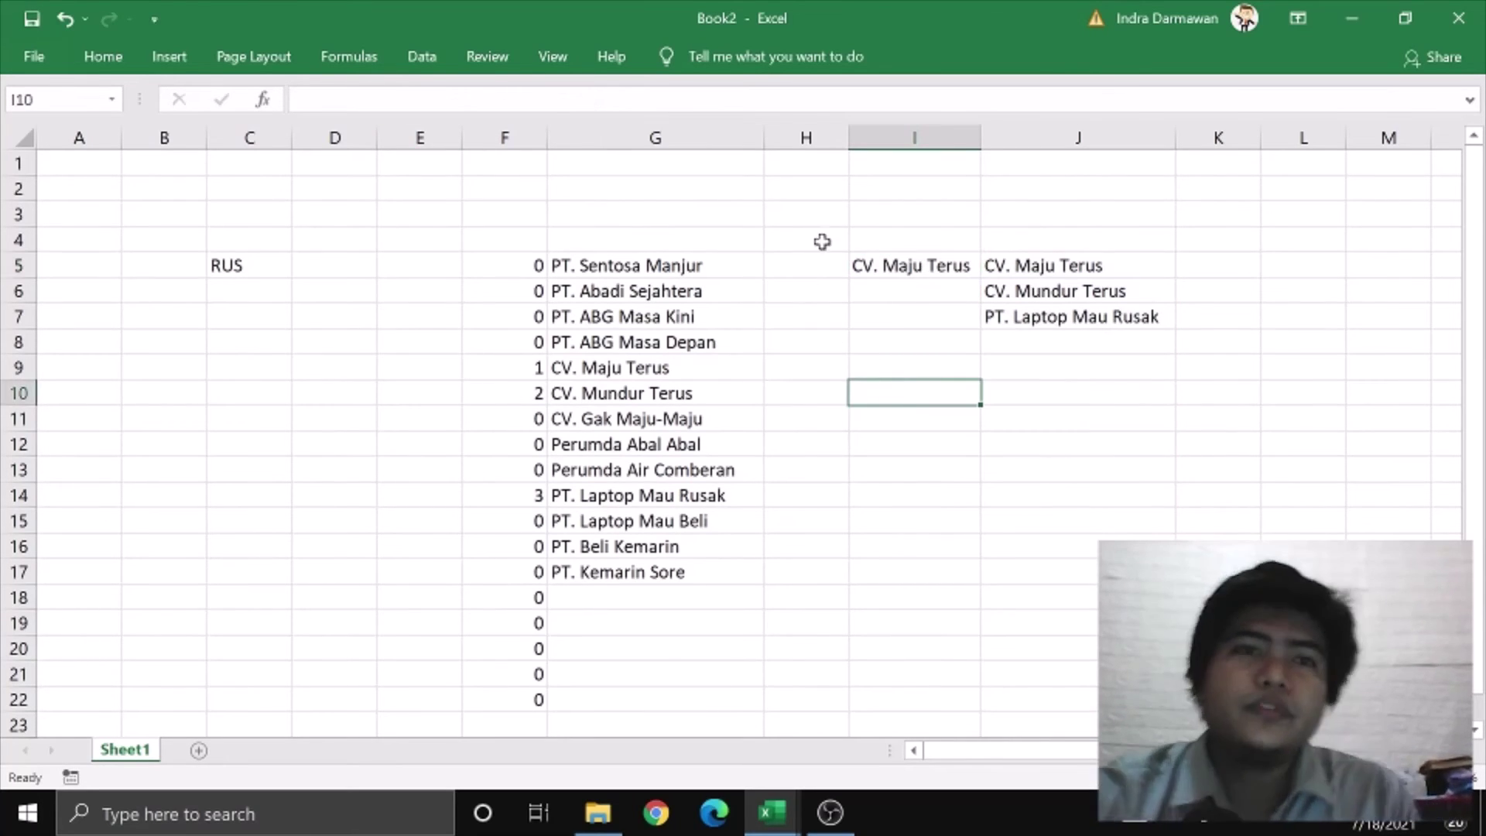
Define a workbook-scoped name VALIDASI_1 that refers to the copied formula =OFFSET($J$5,,,COUNTIF($J$5:$J$30,"?*"))
left_click(344, 57)
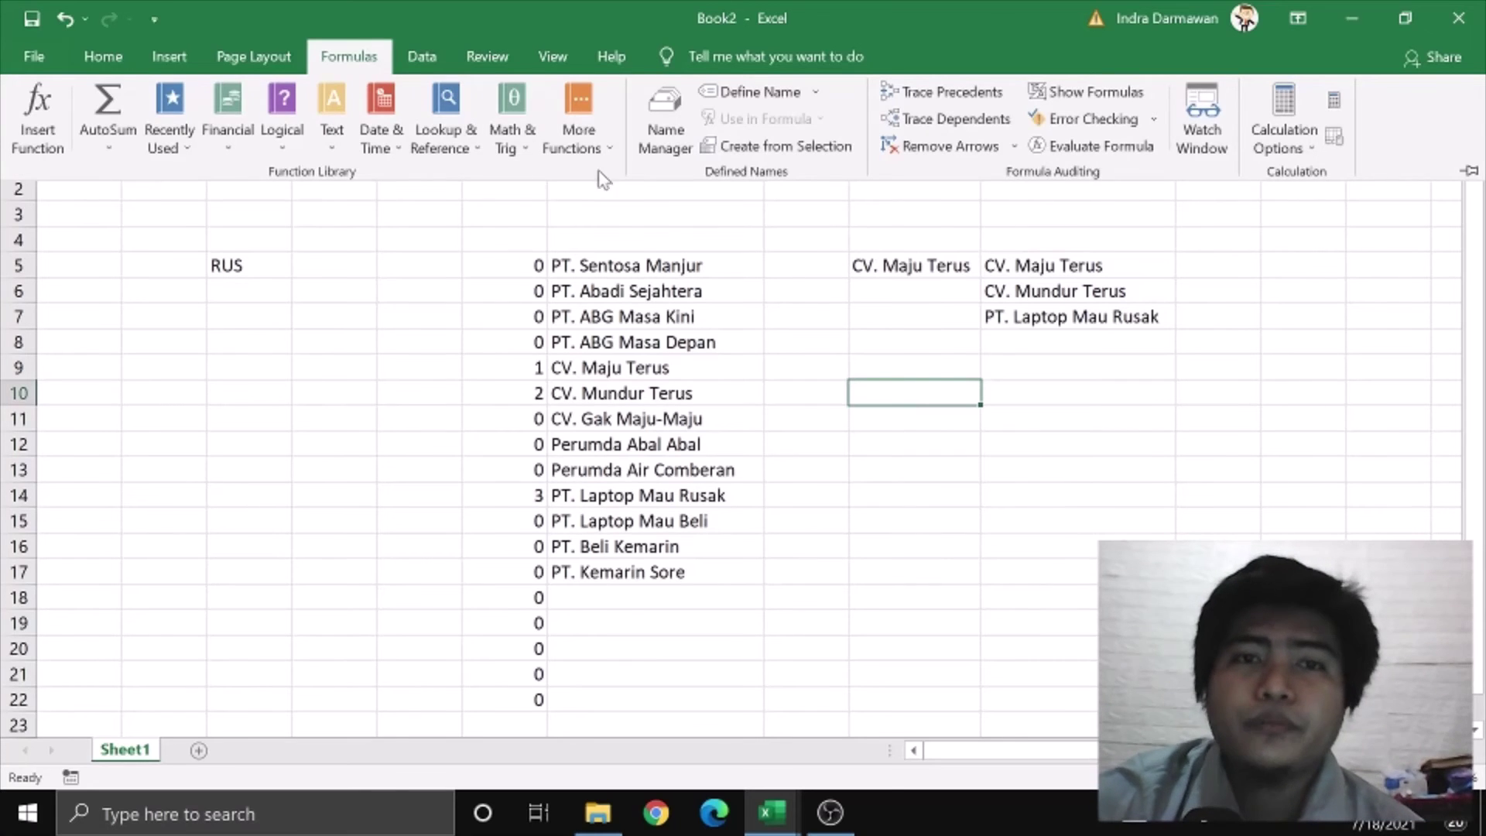
left_click(664, 130)
left_click(758, 230)
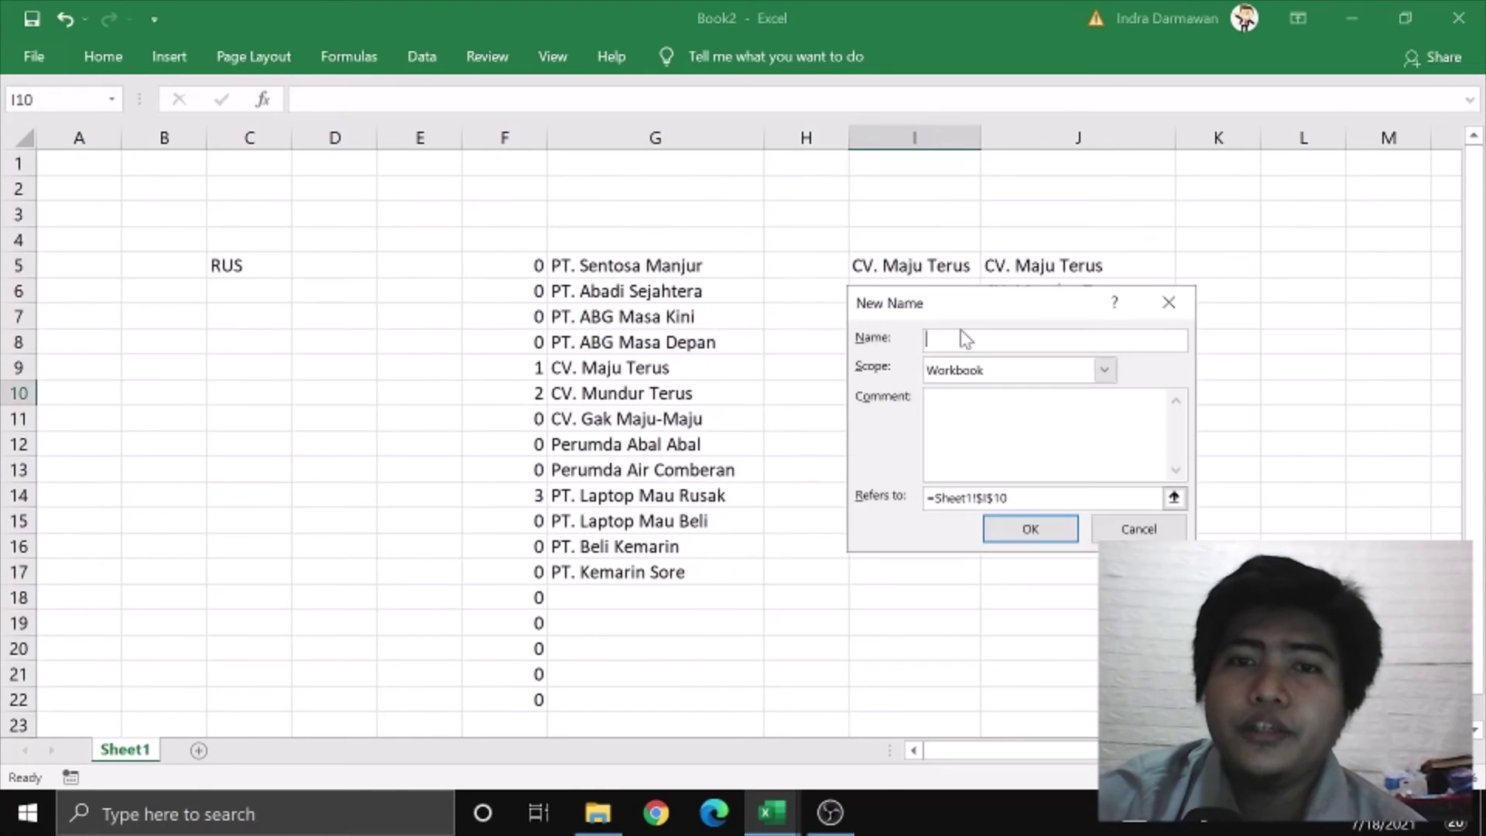
type("VALIDASI_1")
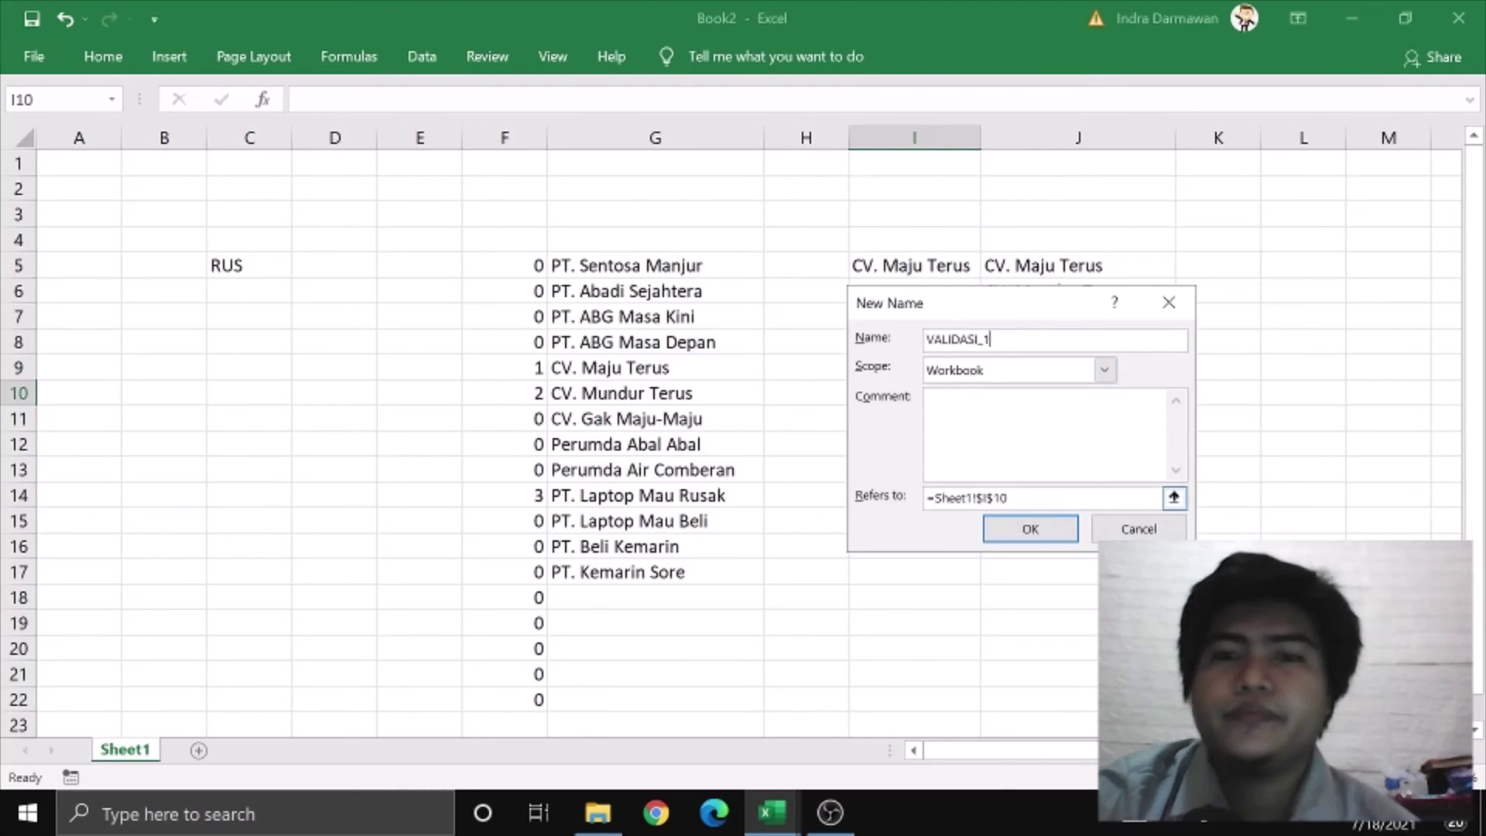
left_click(1037, 497)
key("ctrl+a")
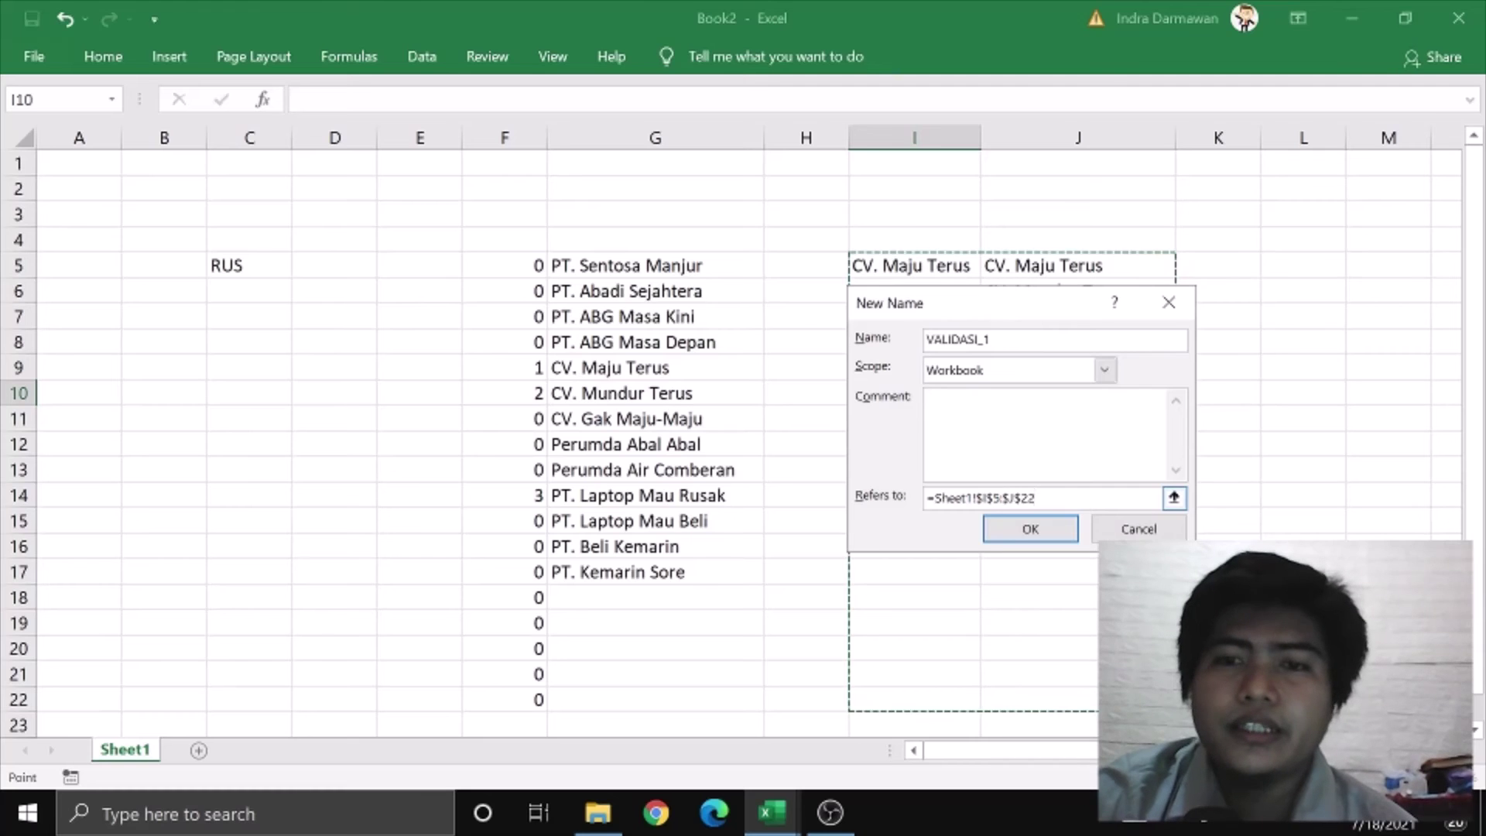
key("ctrl+a")
key("ctrl+v")
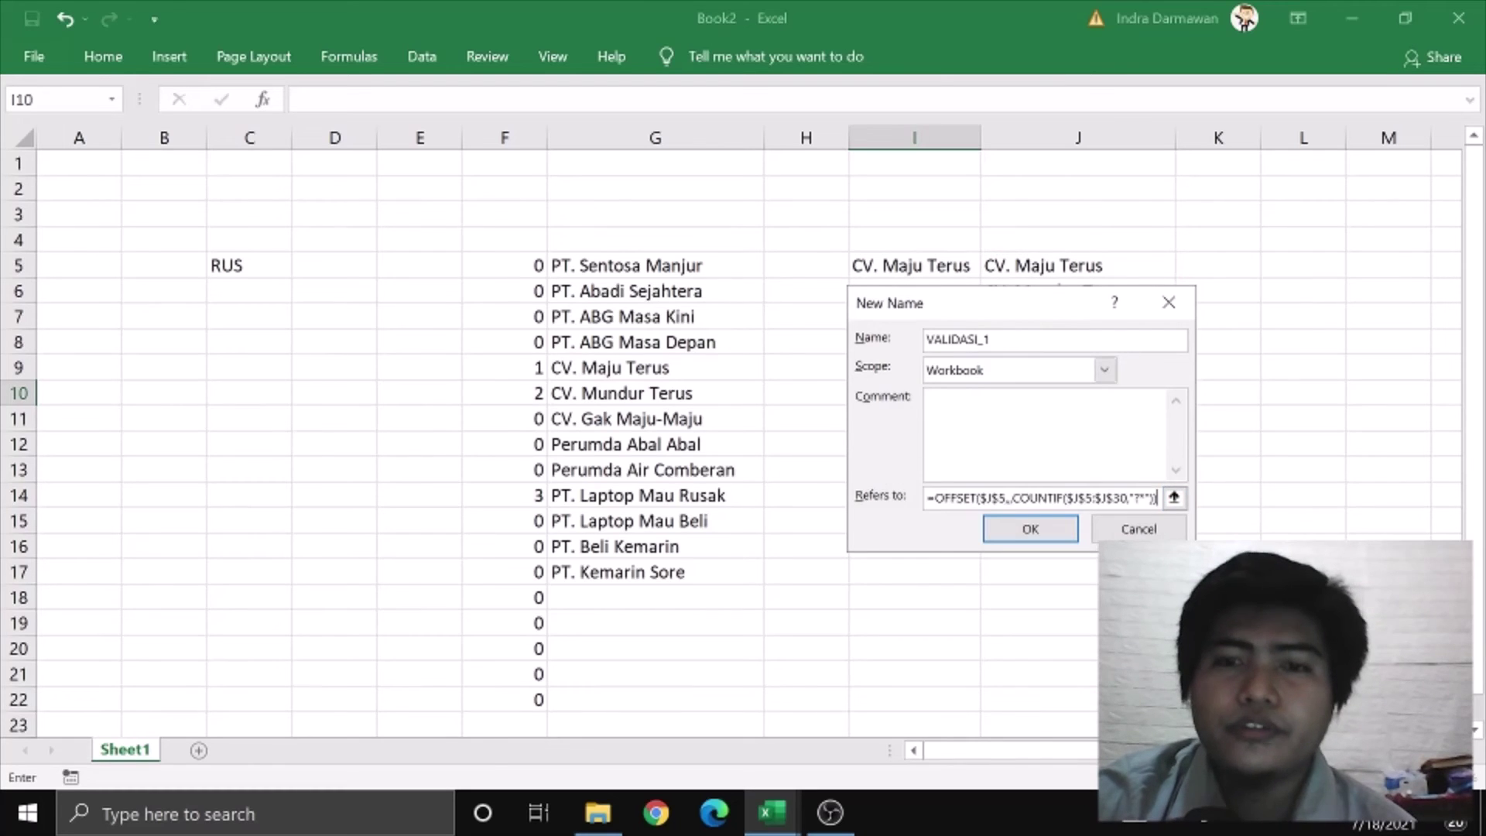
left_click(1024, 531)
left_click(1284, 643)
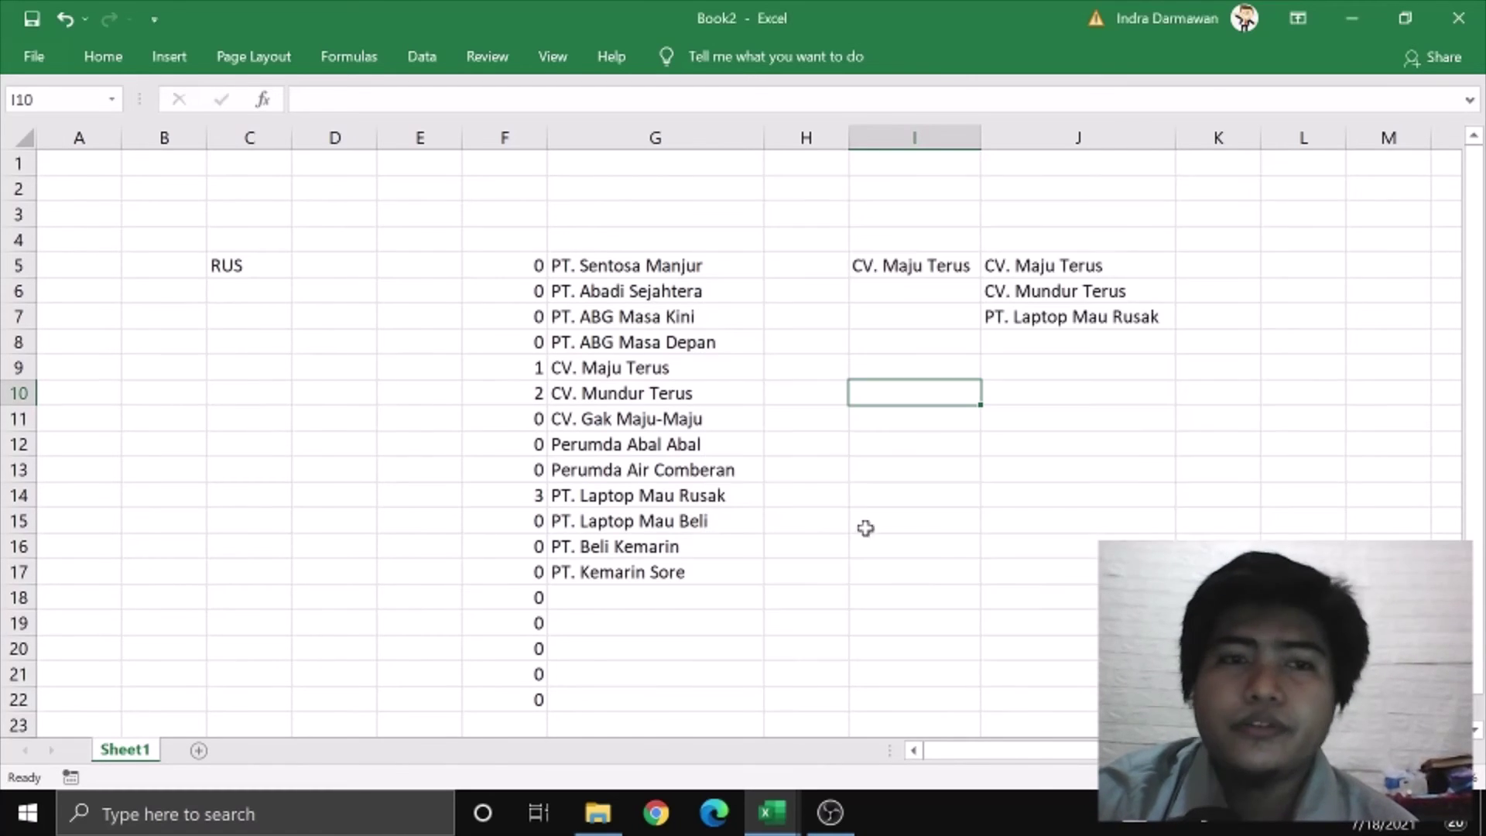
Widen column C and fill the input range C7:C22 with yellow
left_click_drag(302, 140, 391, 139)
left_click_drag(302, 317, 293, 696)
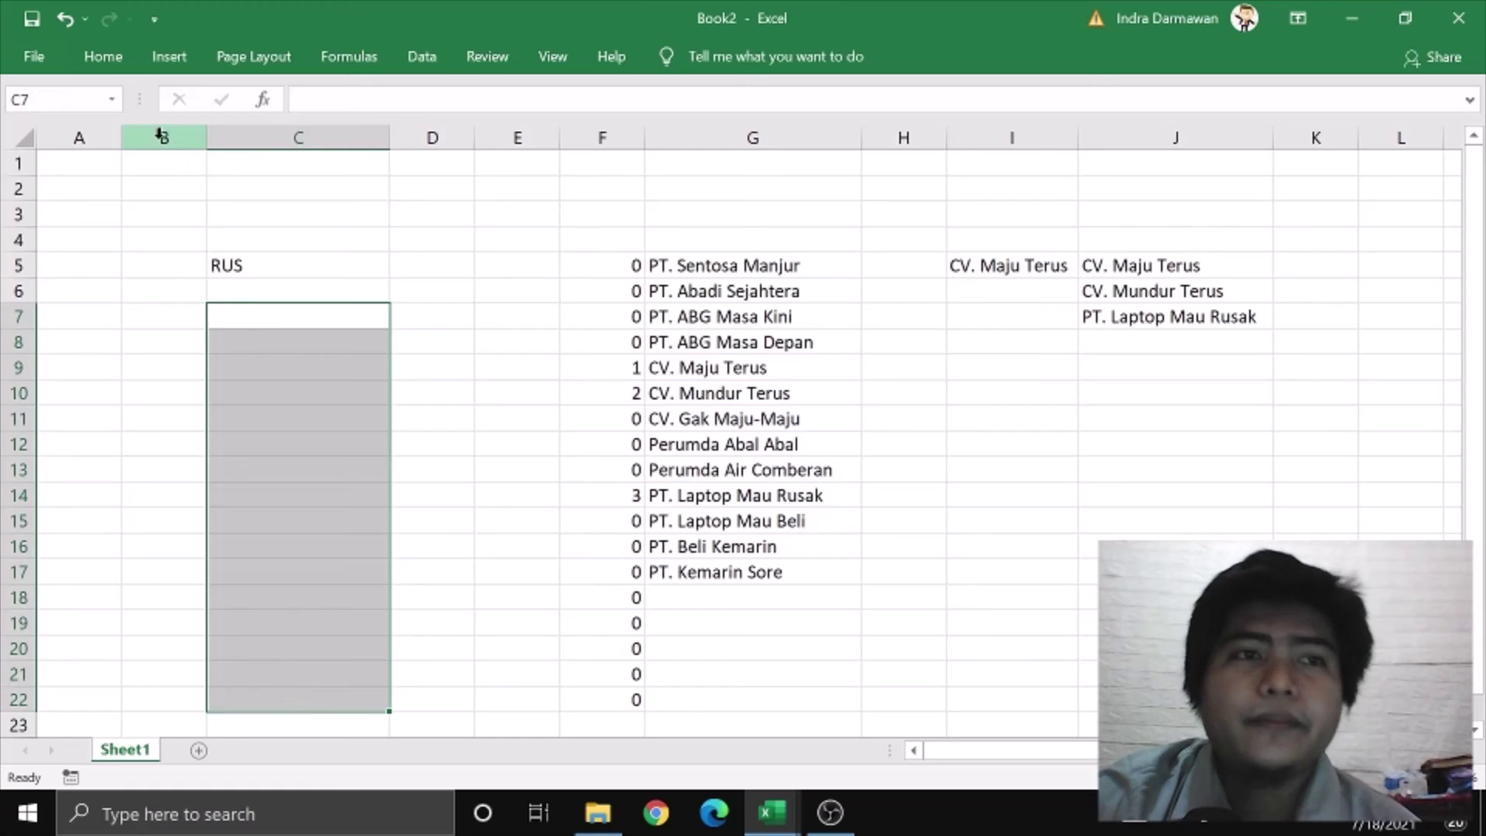
left_click(103, 57)
left_click(284, 141)
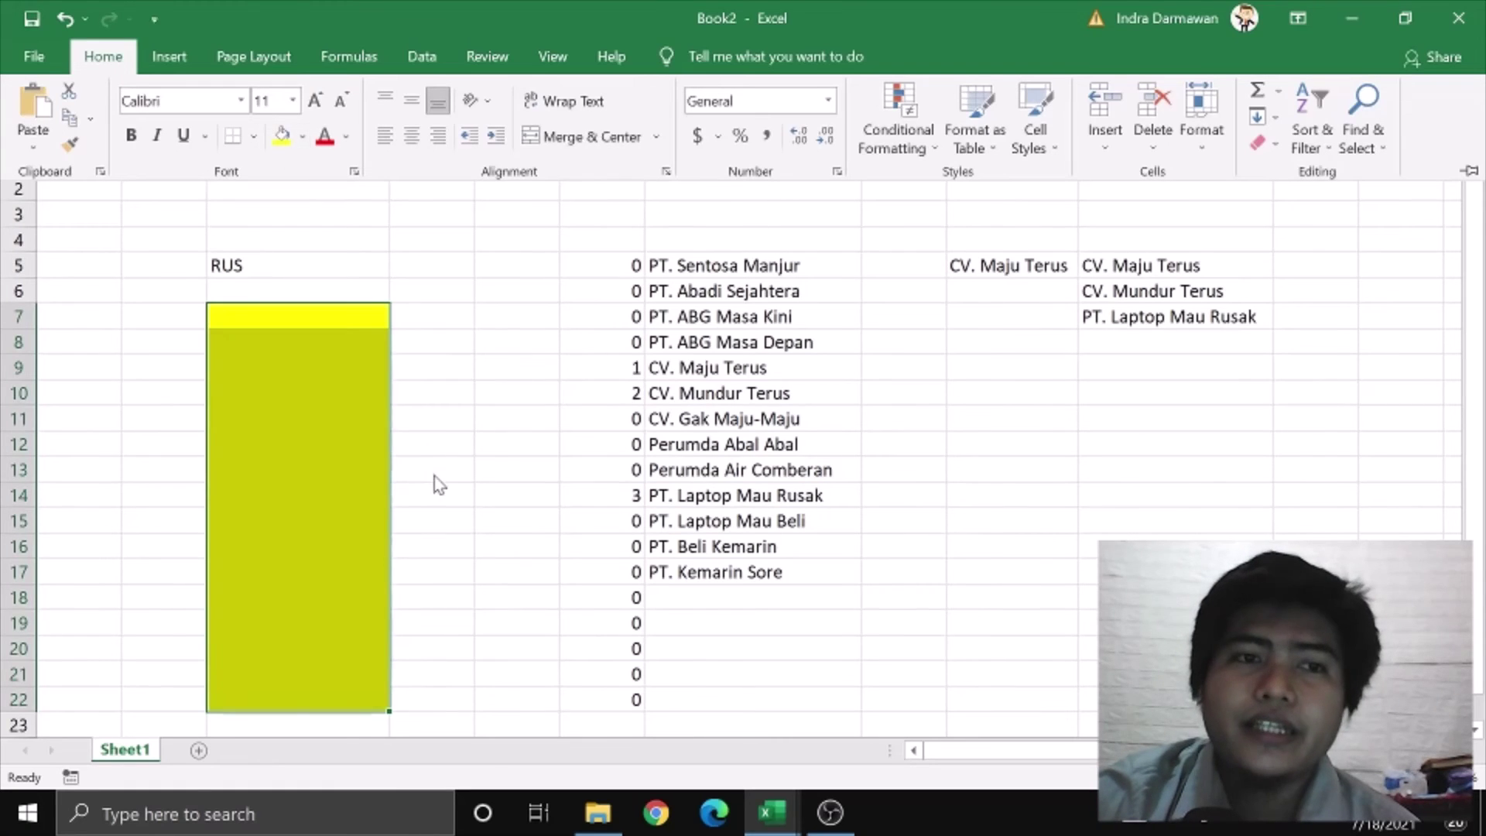
left_click(348, 322)
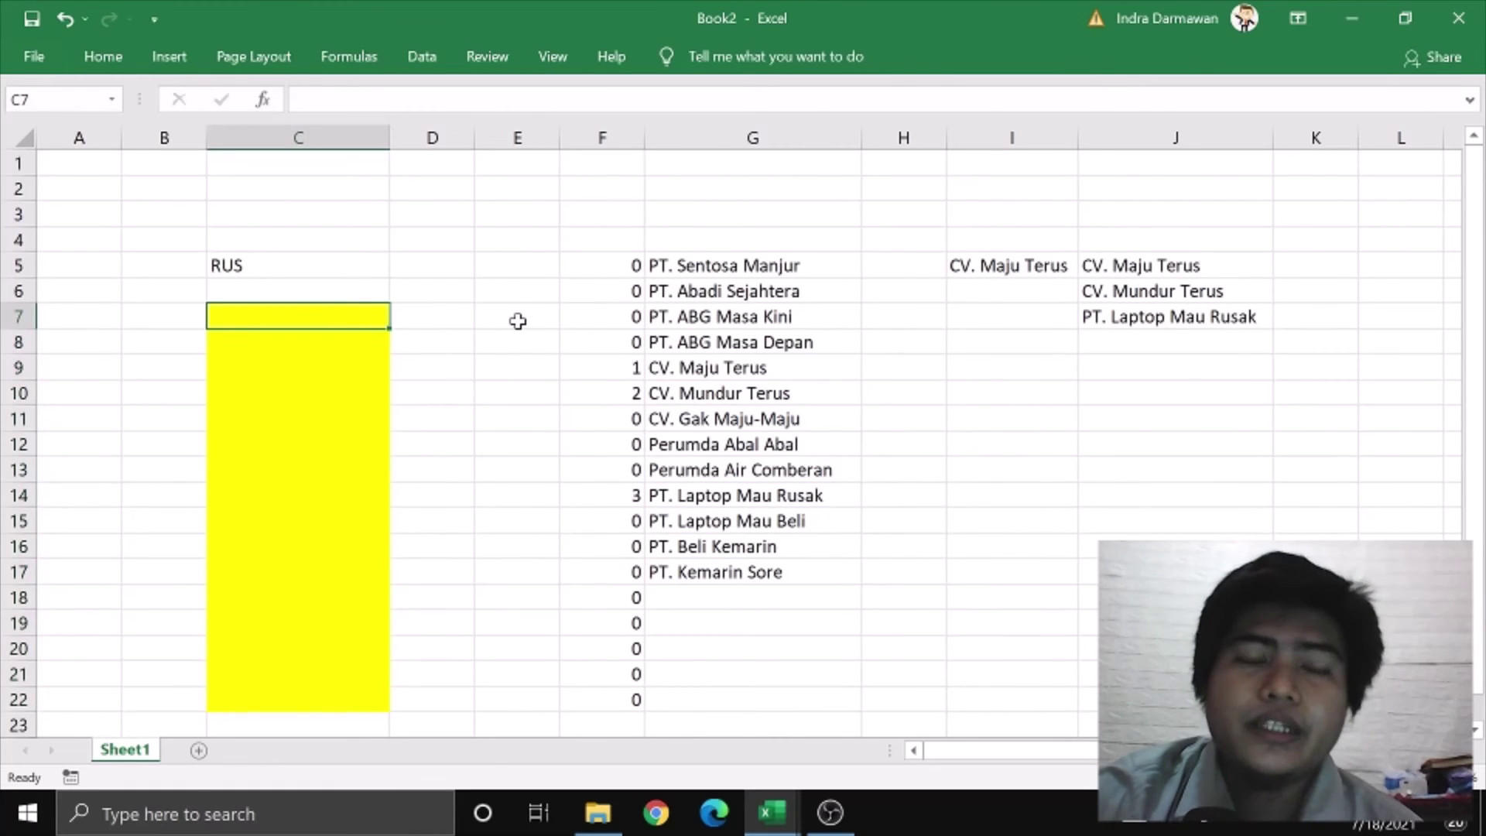
Replace the keyword in C5 with the formula =CELL("contents") and dismiss the circular reference warning
left_click(352, 263)
left_click(470, 341)
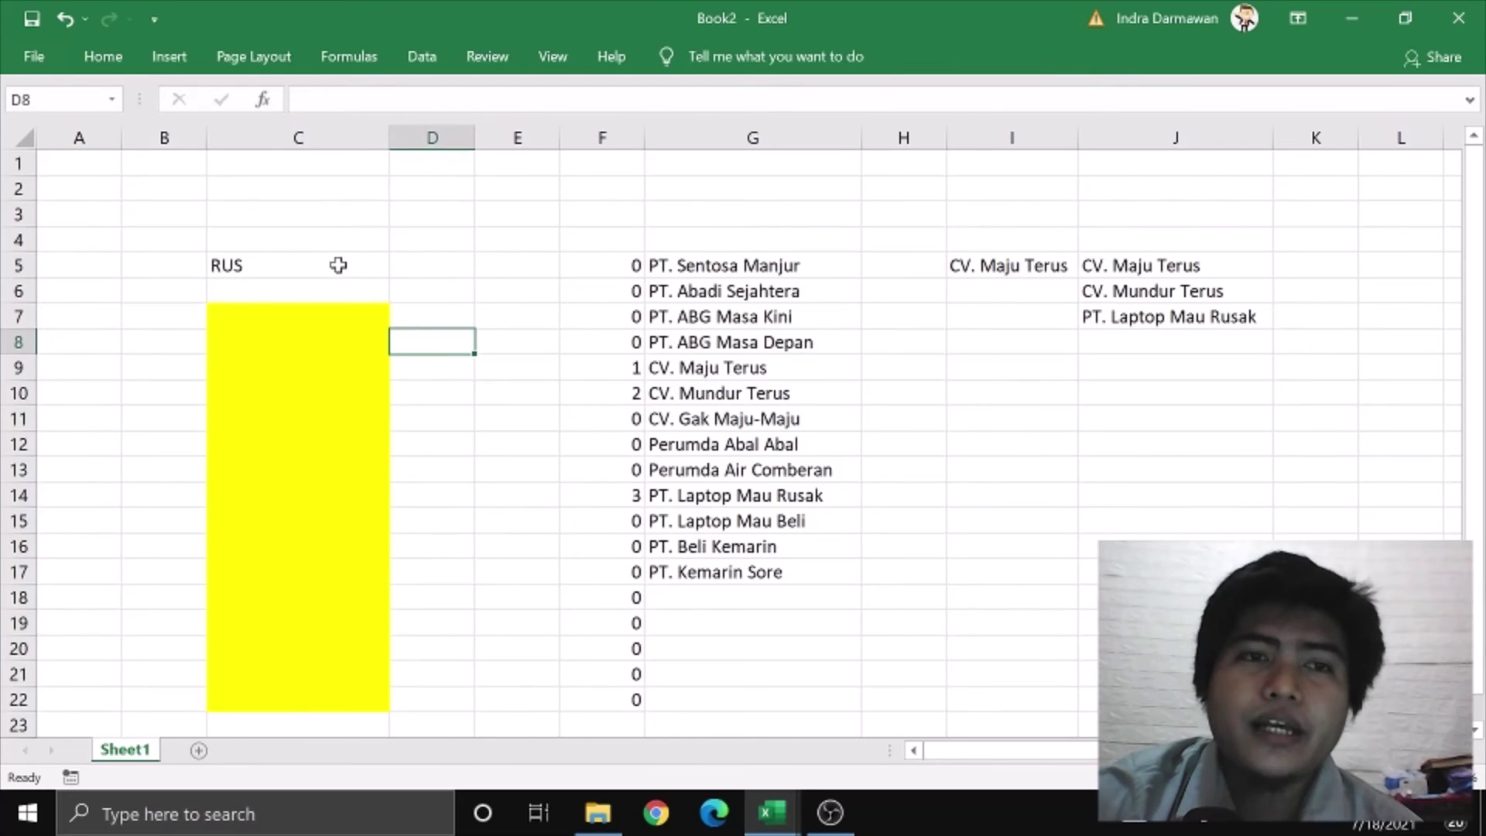
left_click(338, 265)
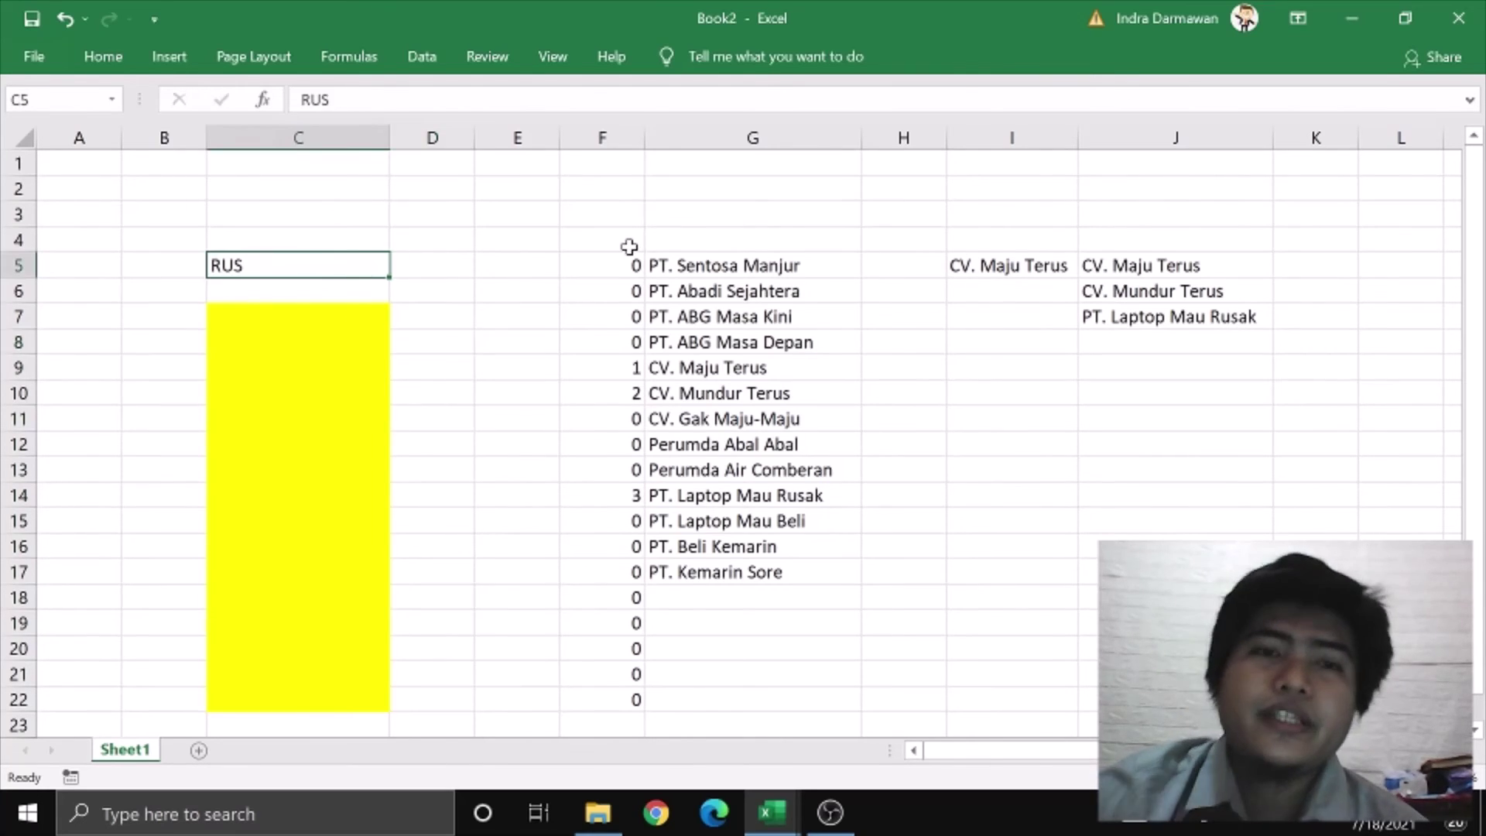
type("=")
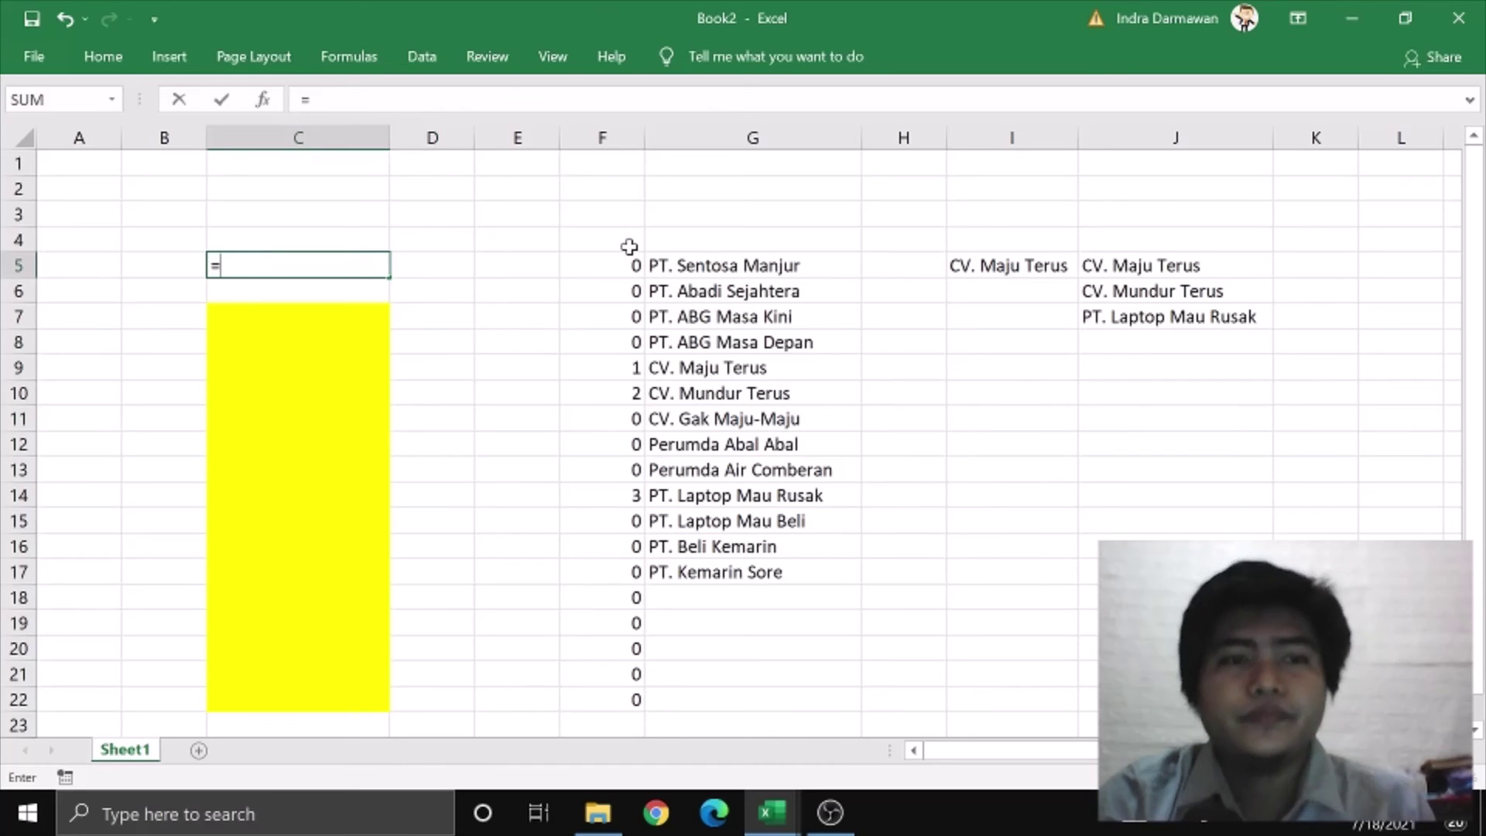
type("CELL")
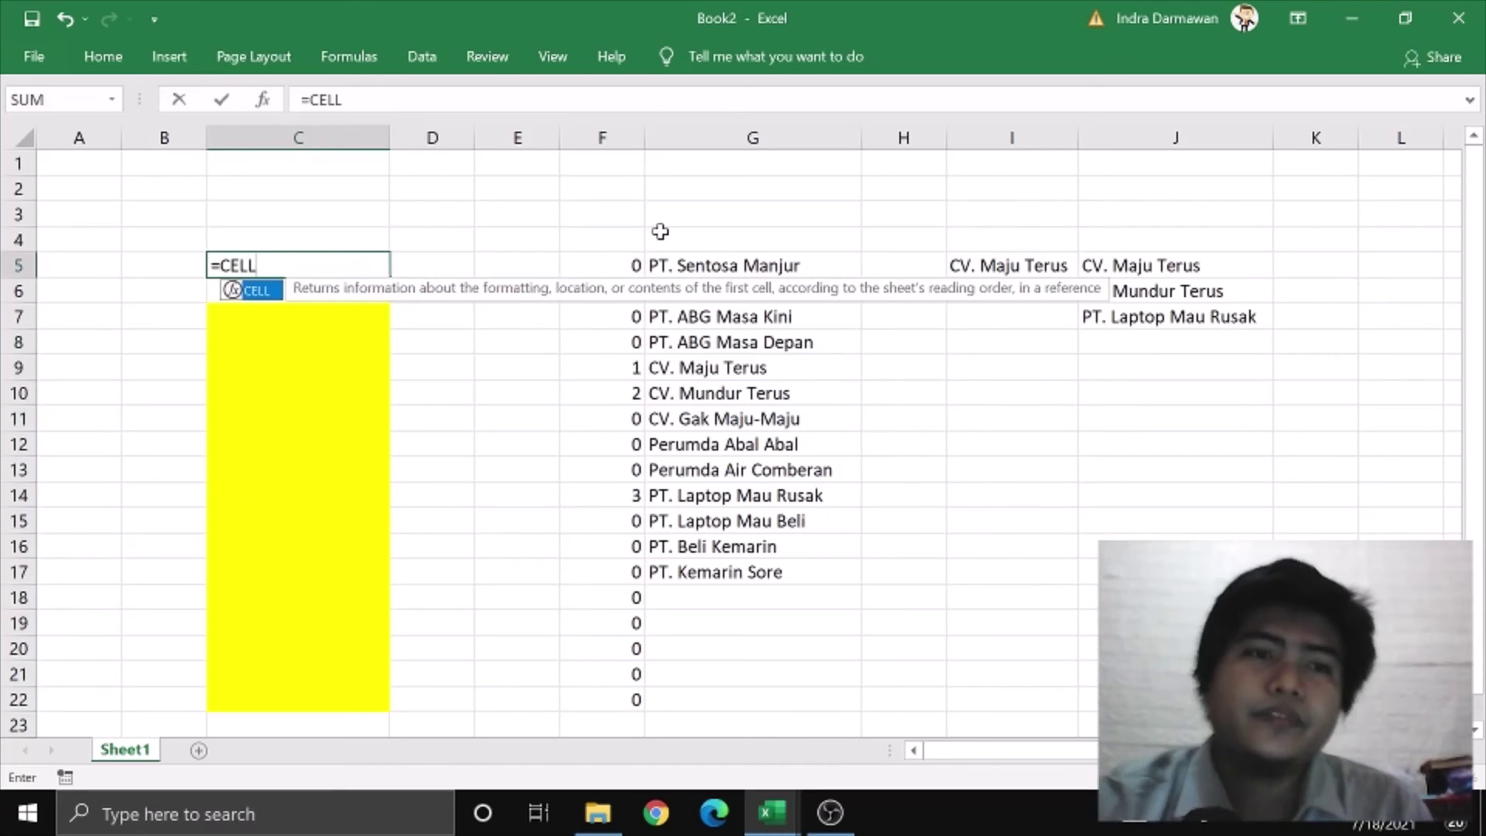
double_click(255, 293)
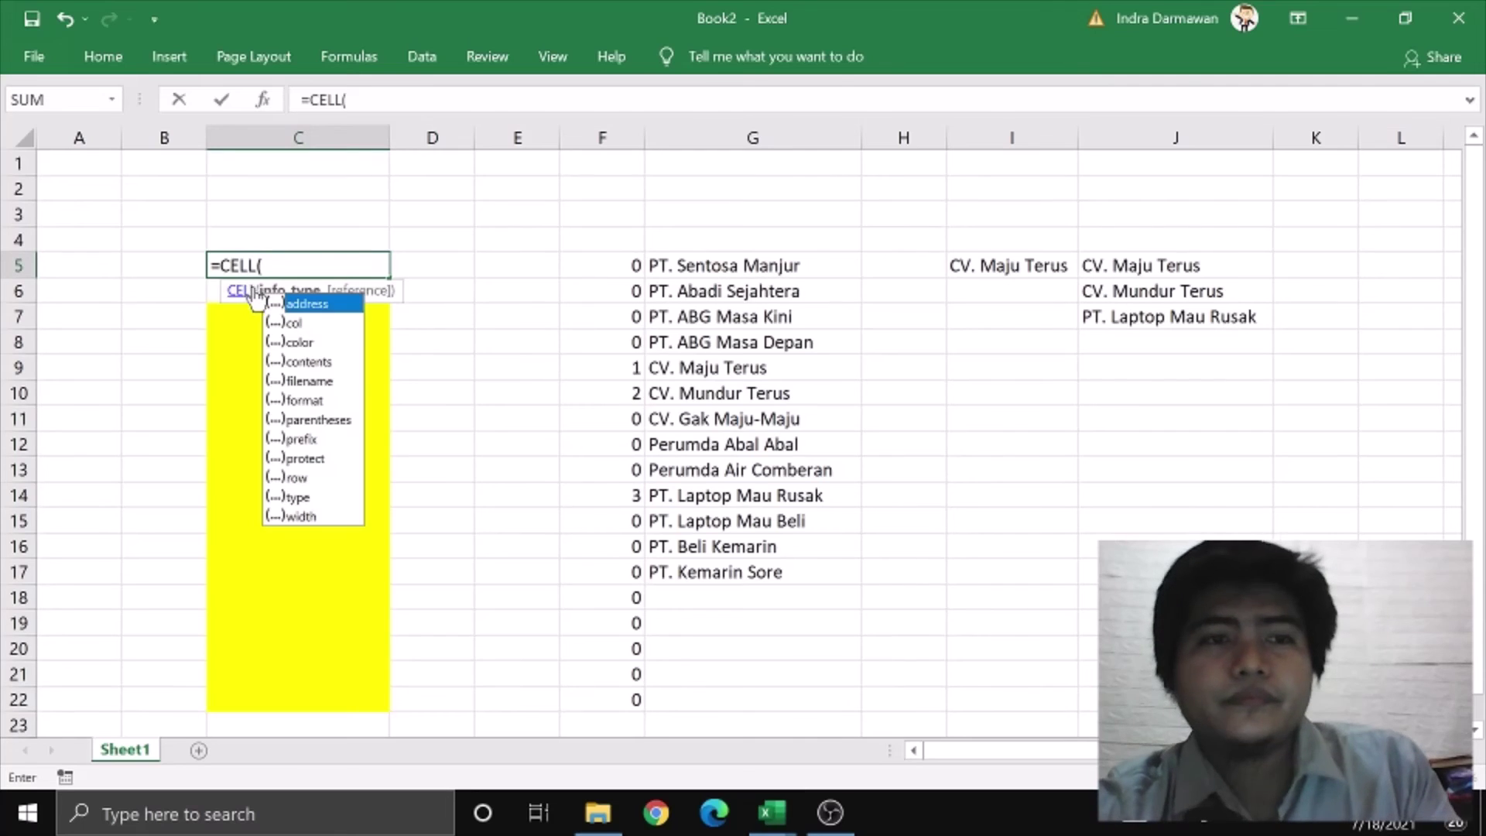
double_click(333, 360)
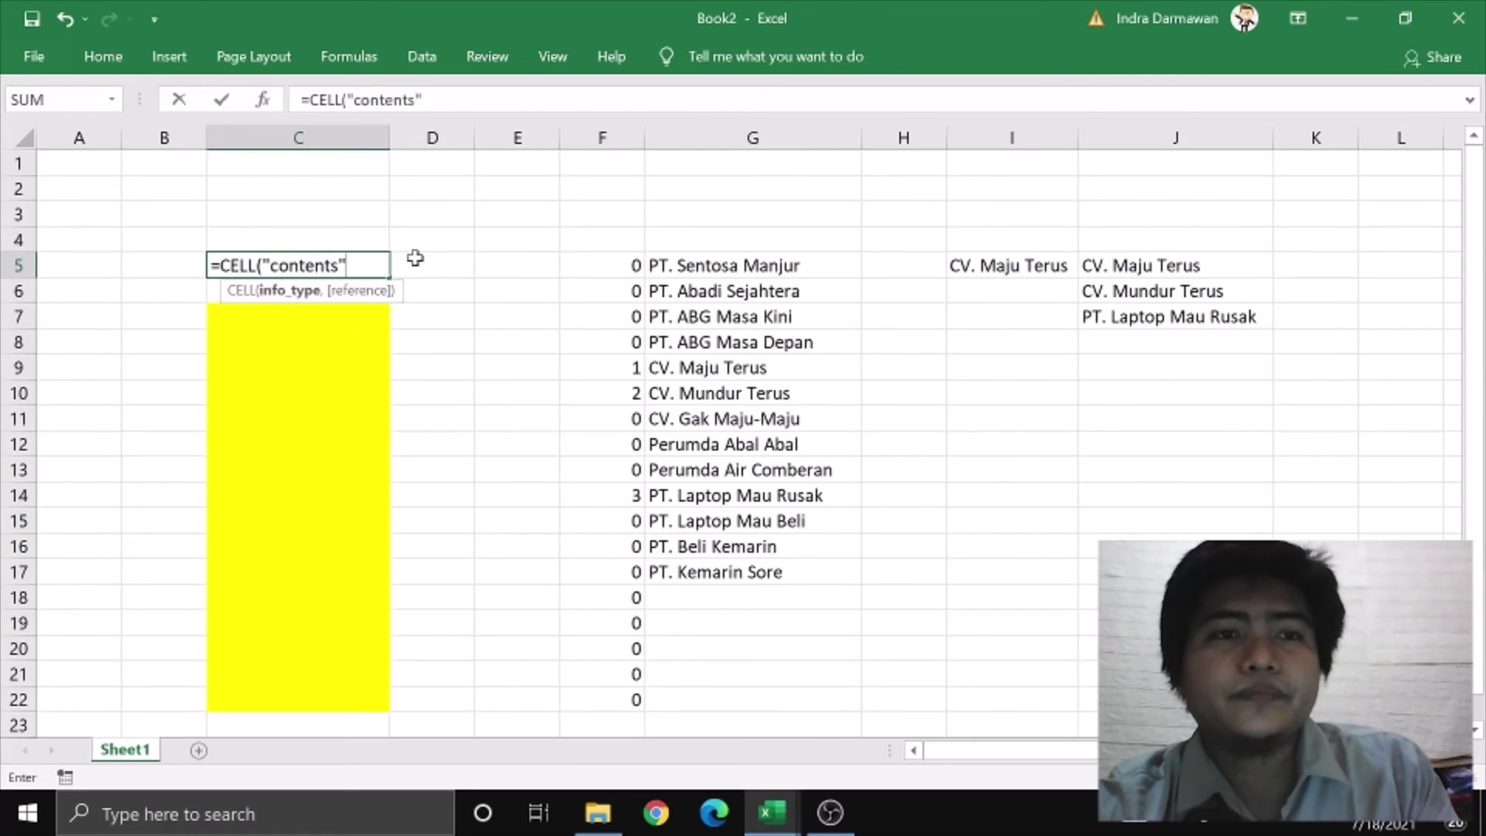
type(")")
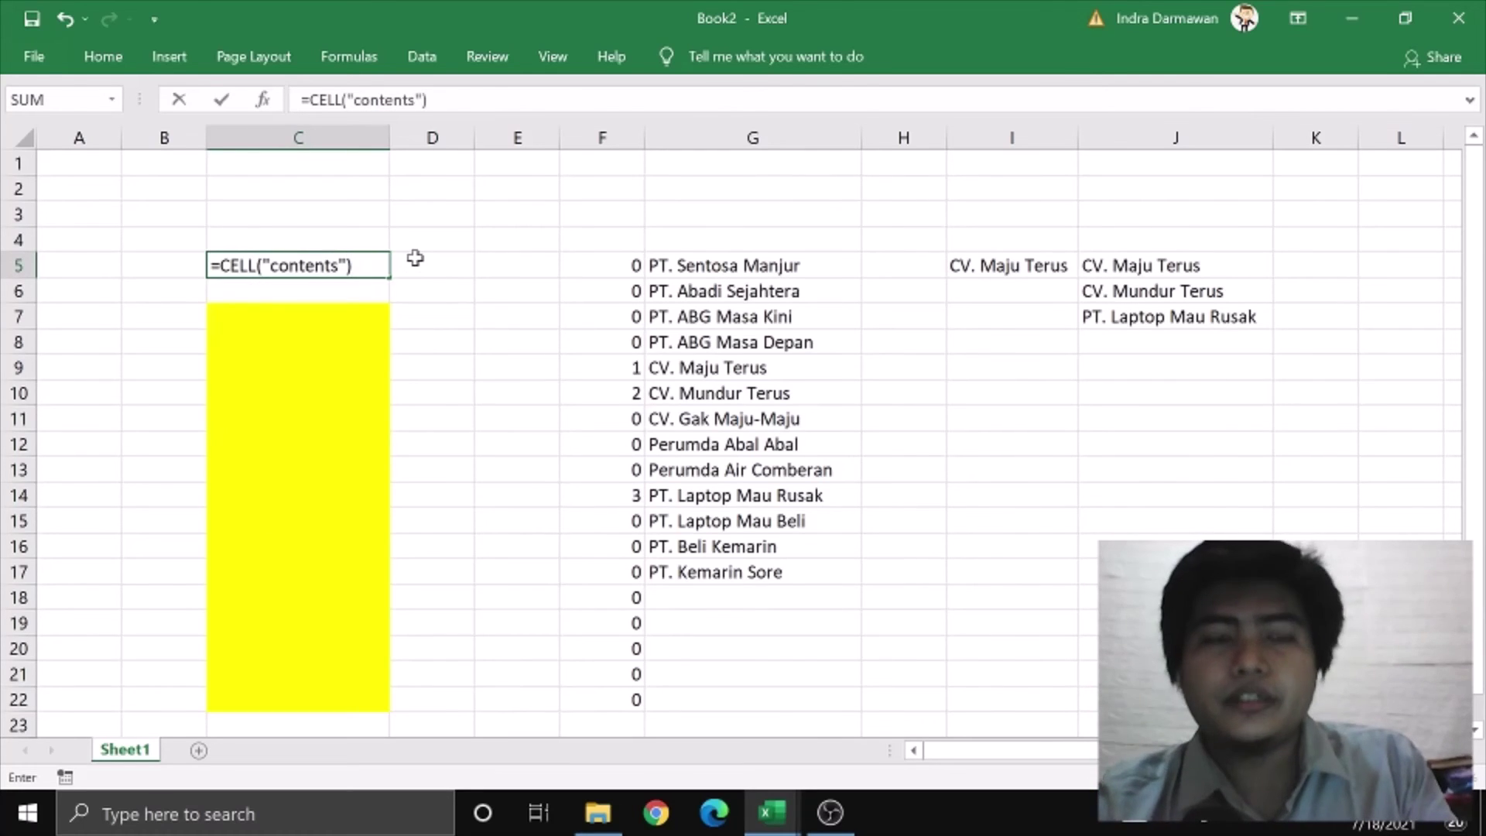
key("Return")
key("Return")
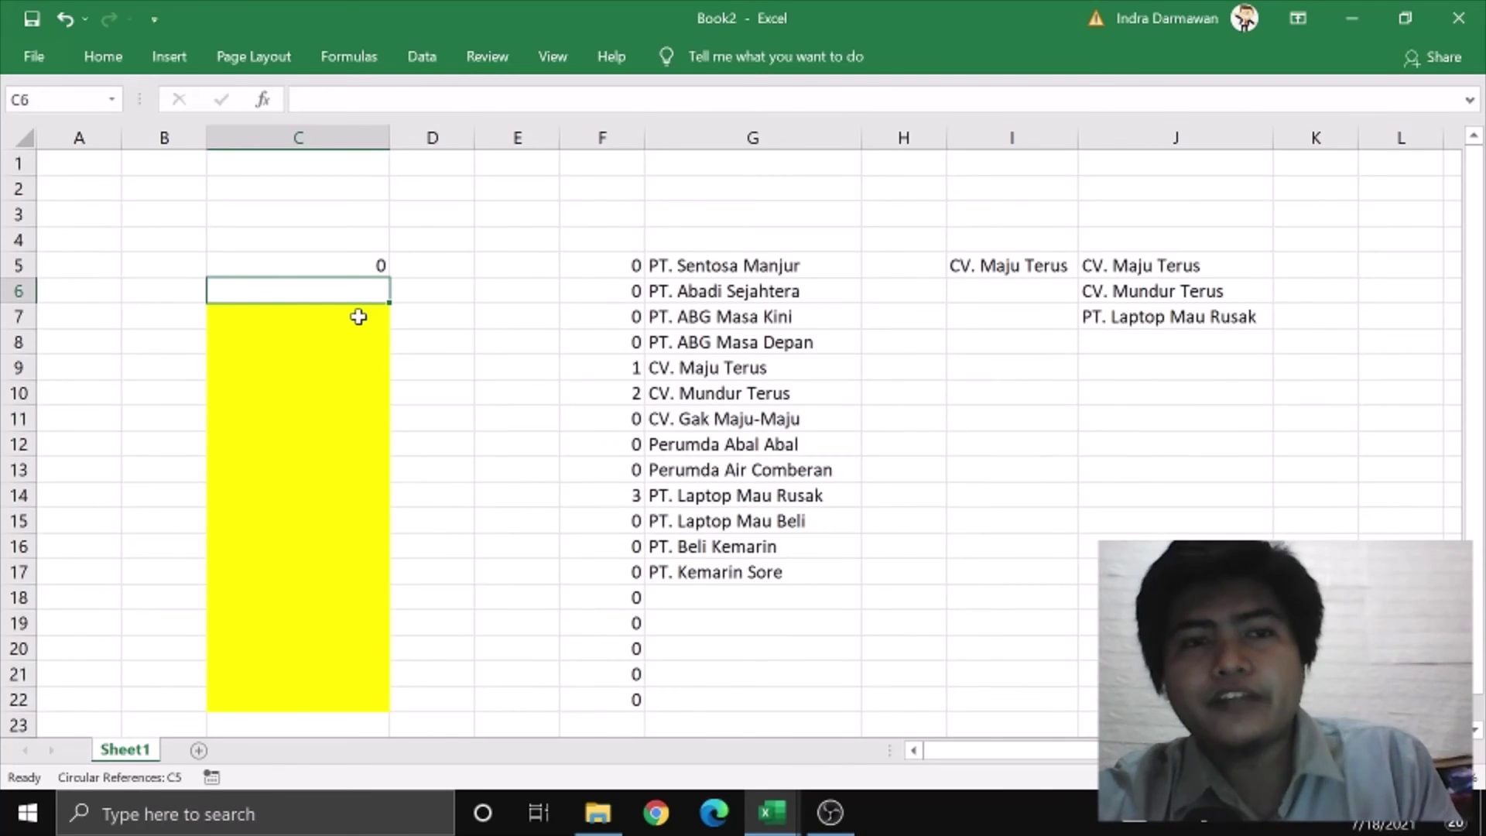
Apply list data validation to C7:C22, using the named range =VALIDASI_1 as the source
left_click_drag(356, 324, 349, 695)
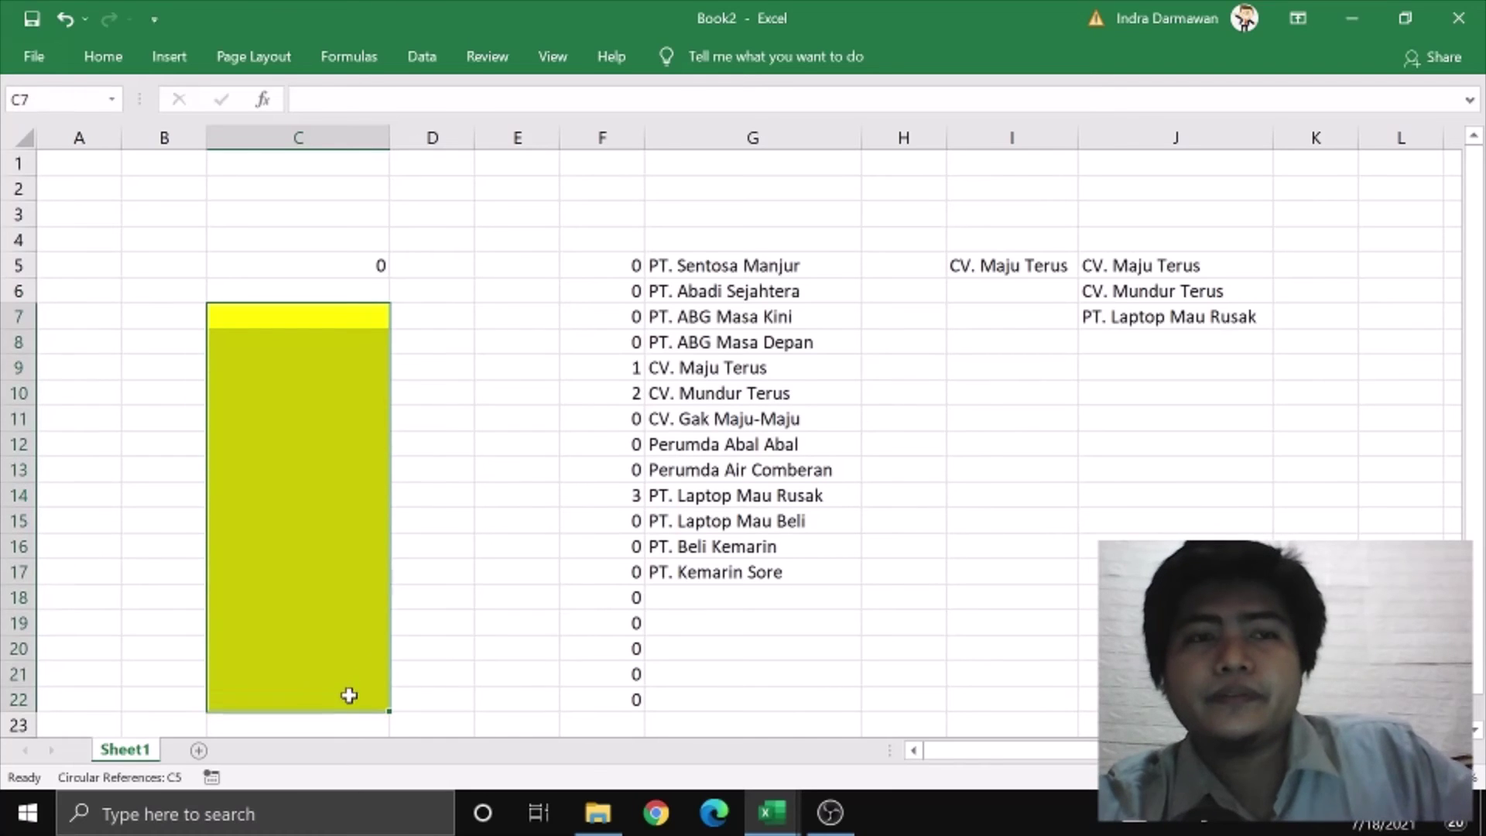
left_click(402, 66)
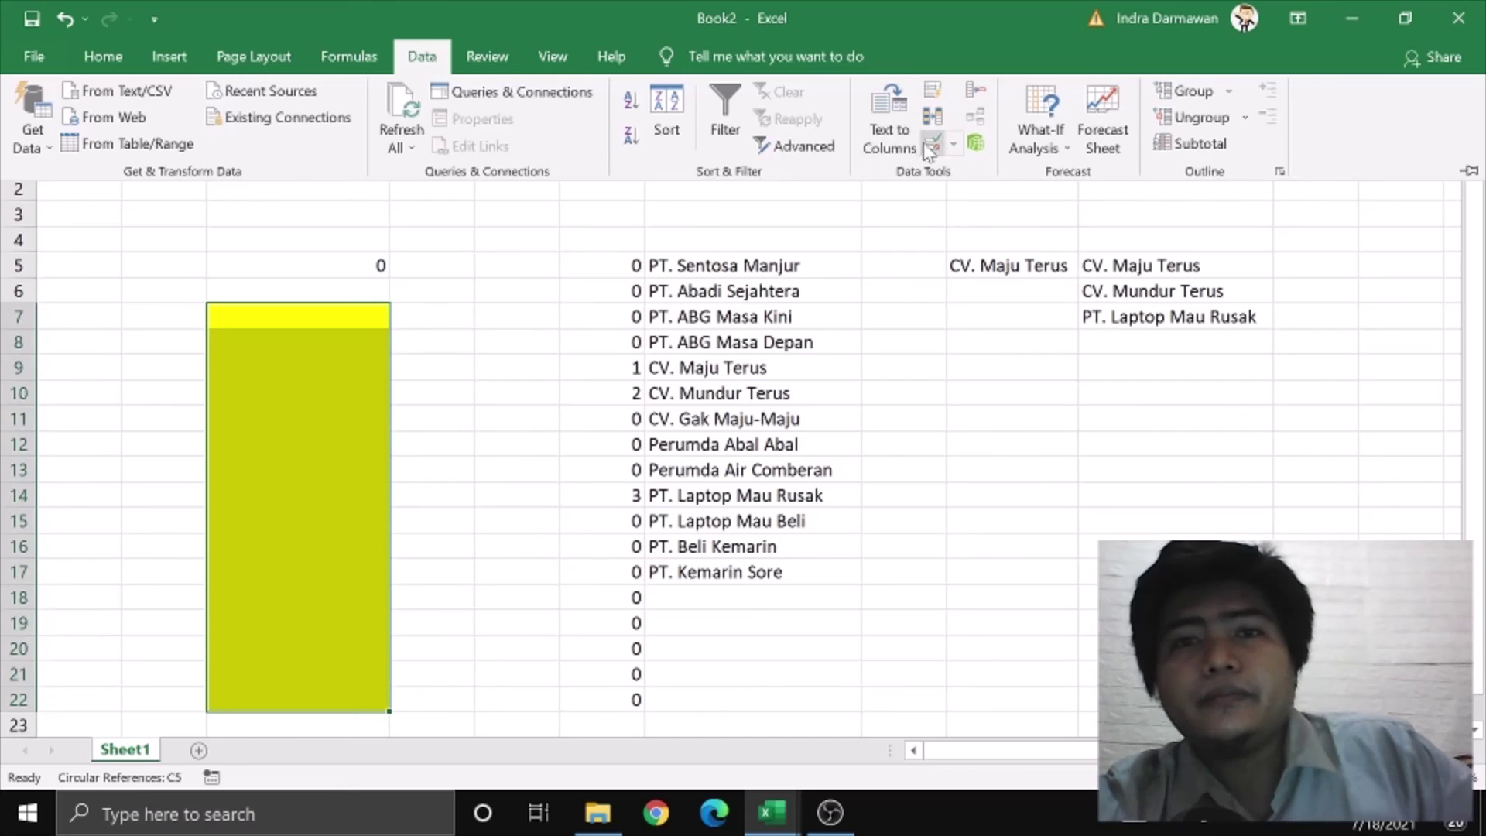
left_click(954, 146)
left_click(960, 171)
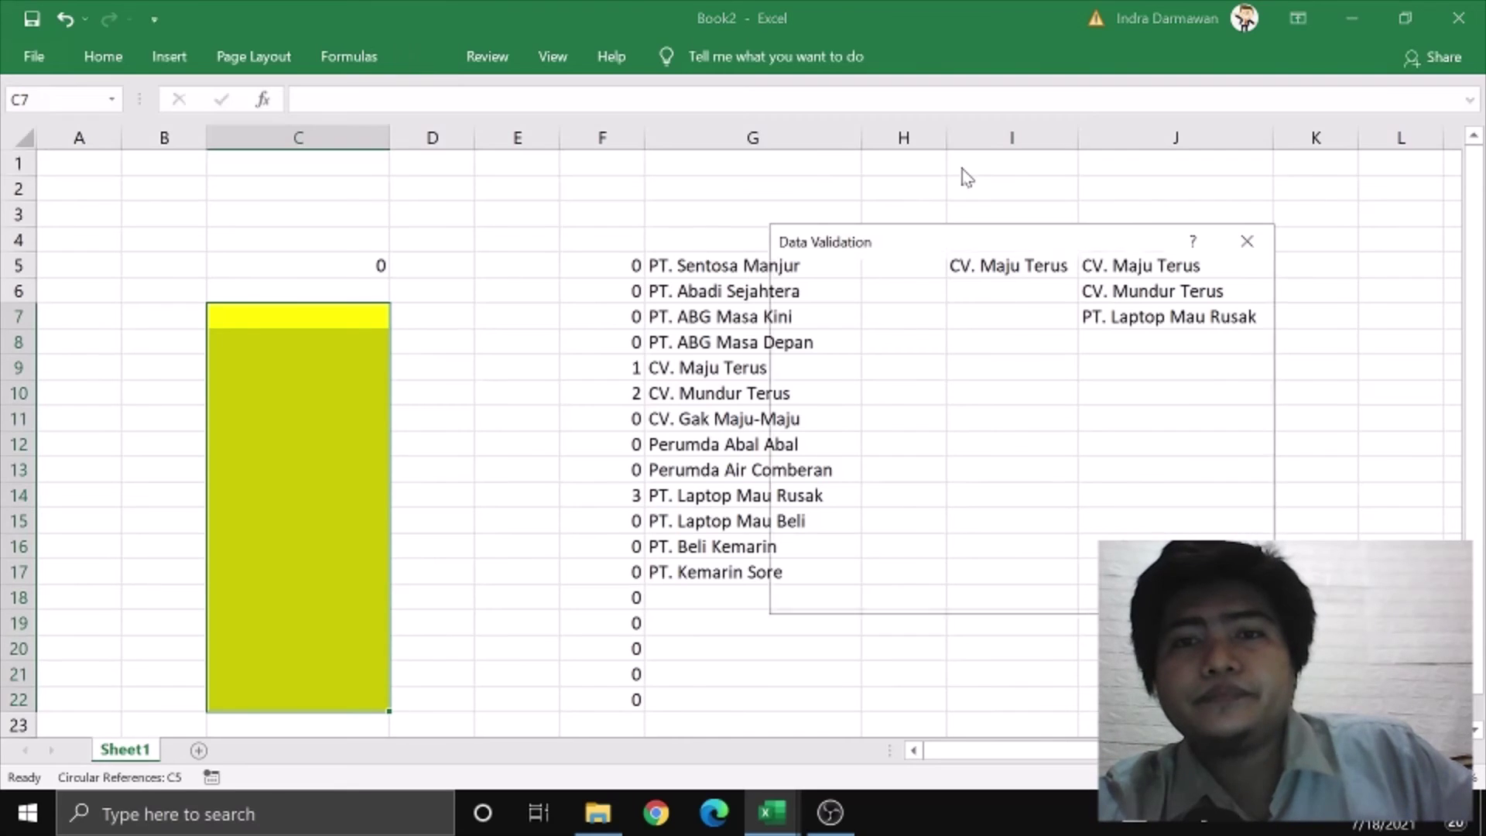
left_click(834, 282)
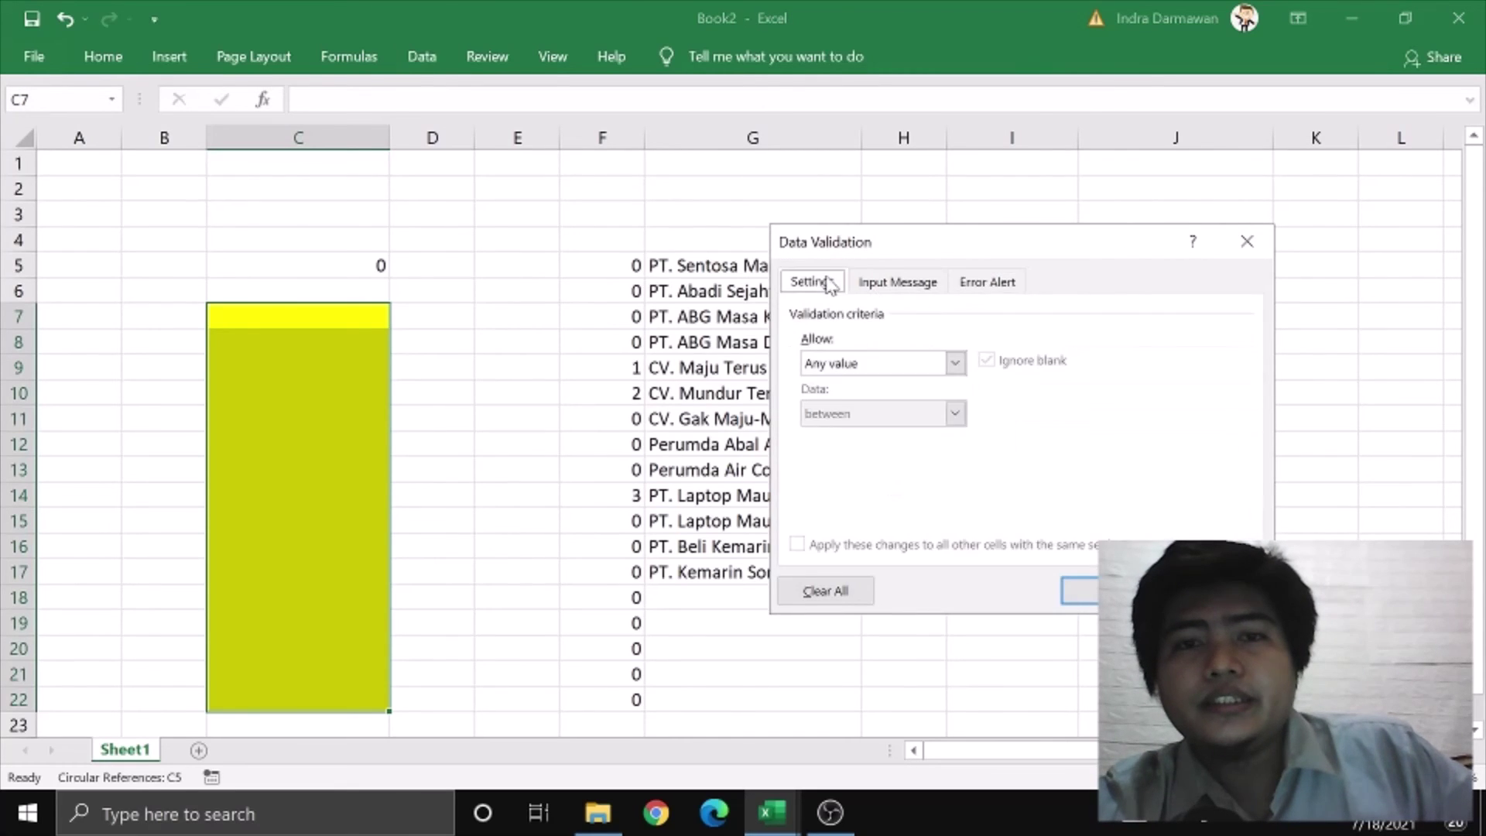
left_click(954, 363)
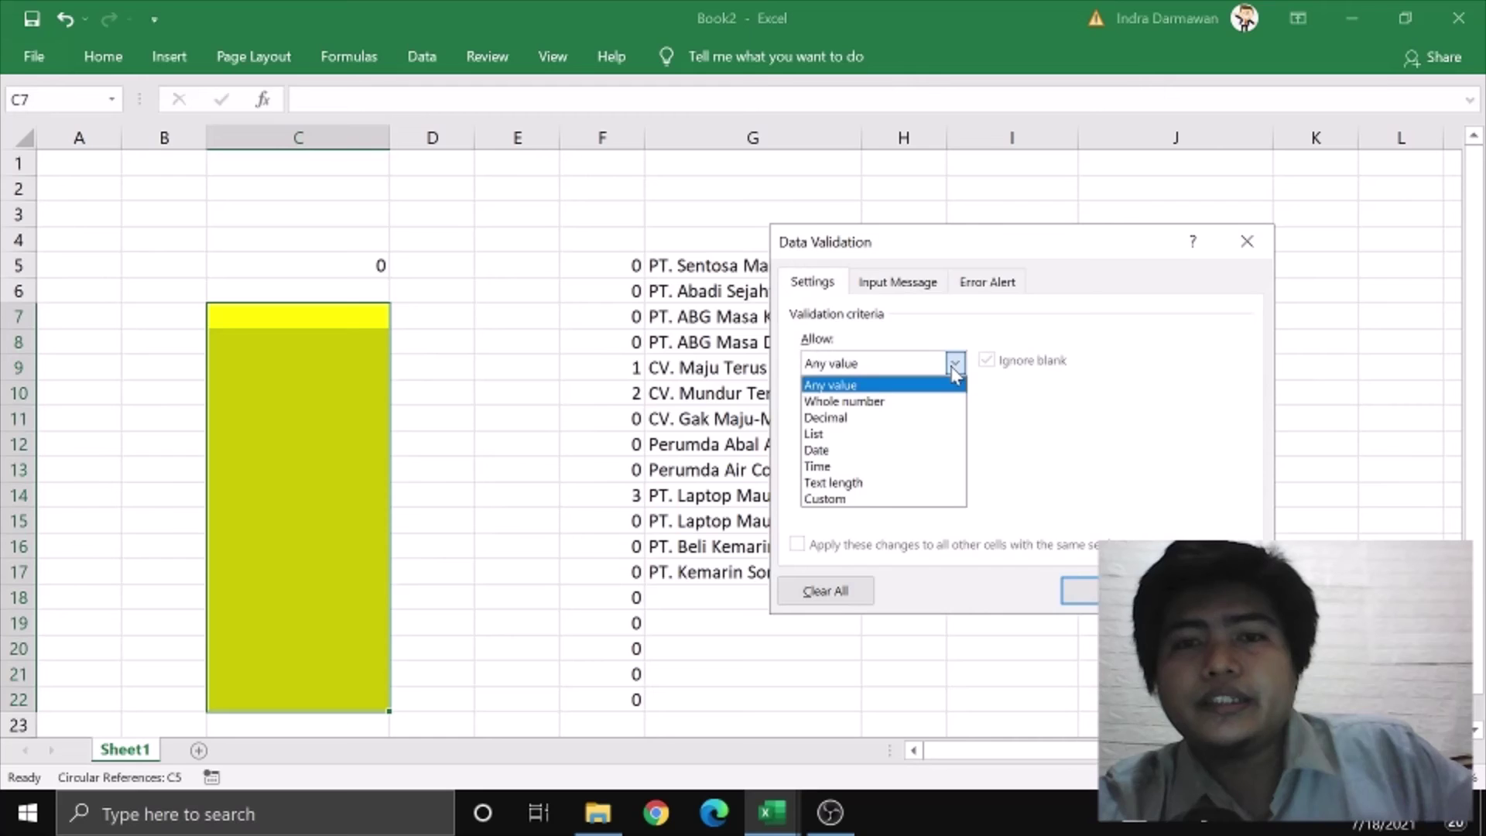
left_click(902, 431)
left_click(950, 463)
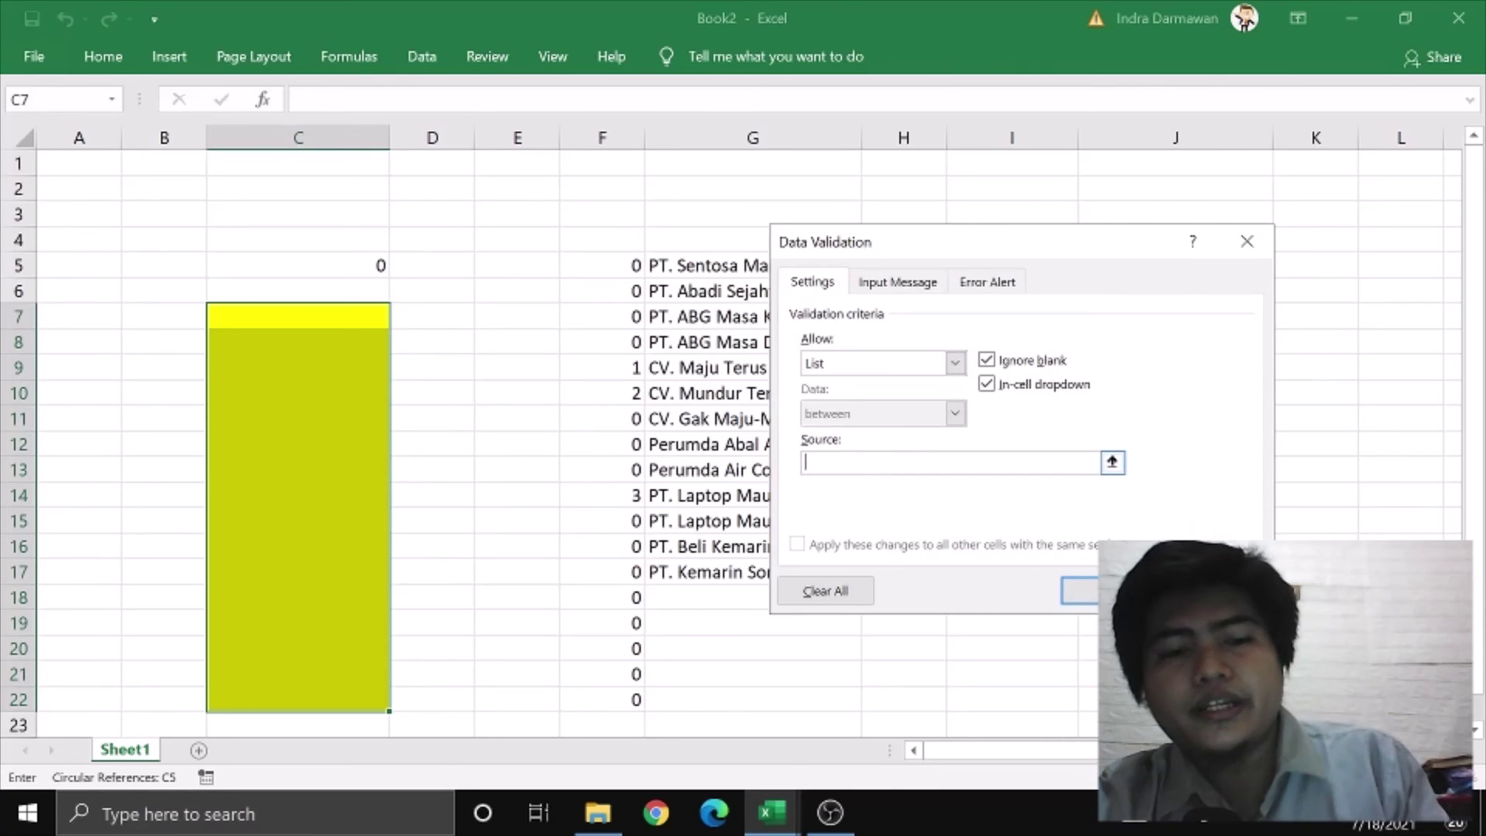
key("F3")
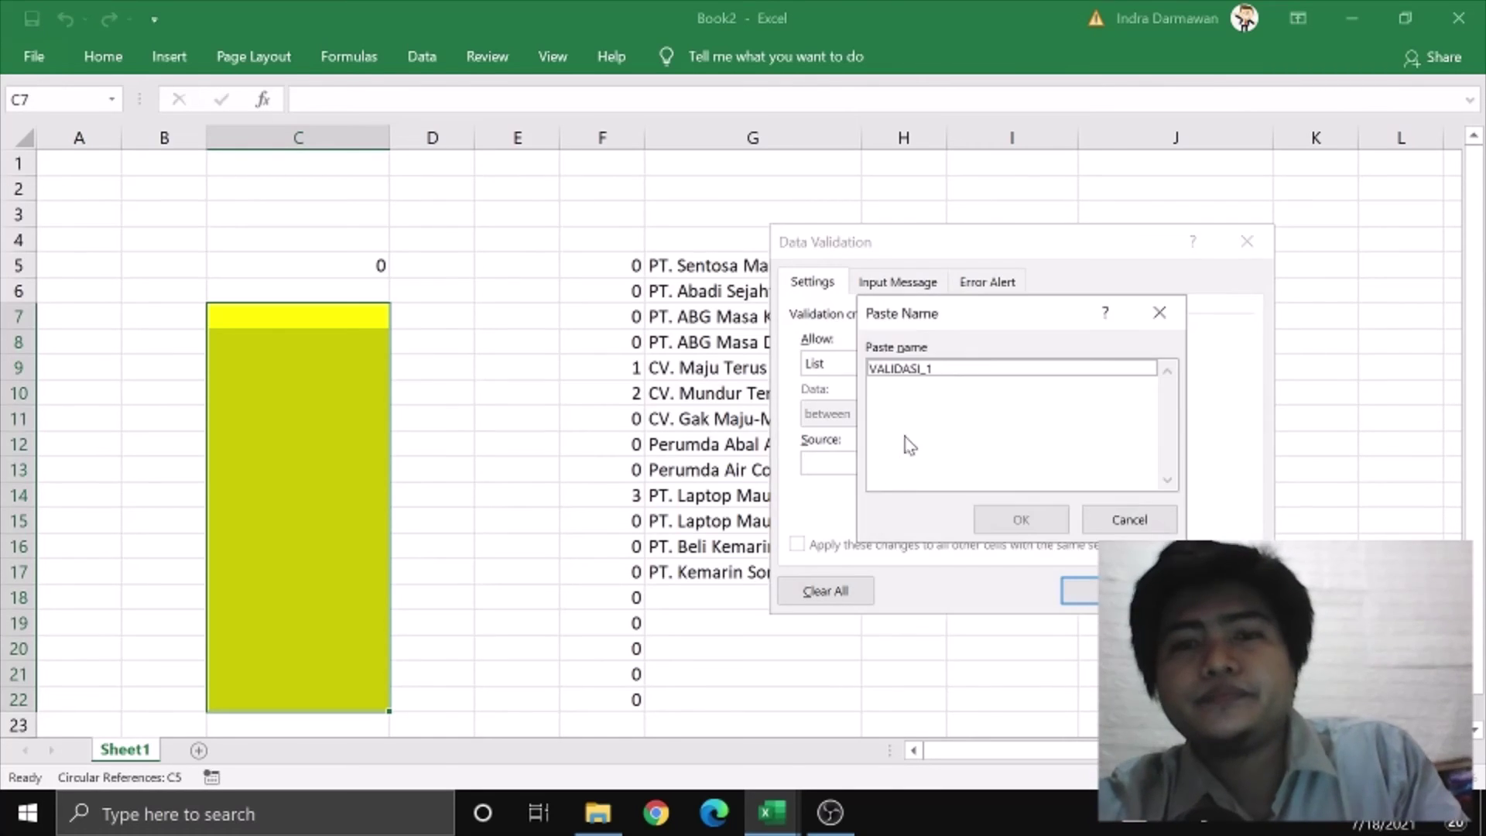
left_click(920, 370)
left_click(1002, 525)
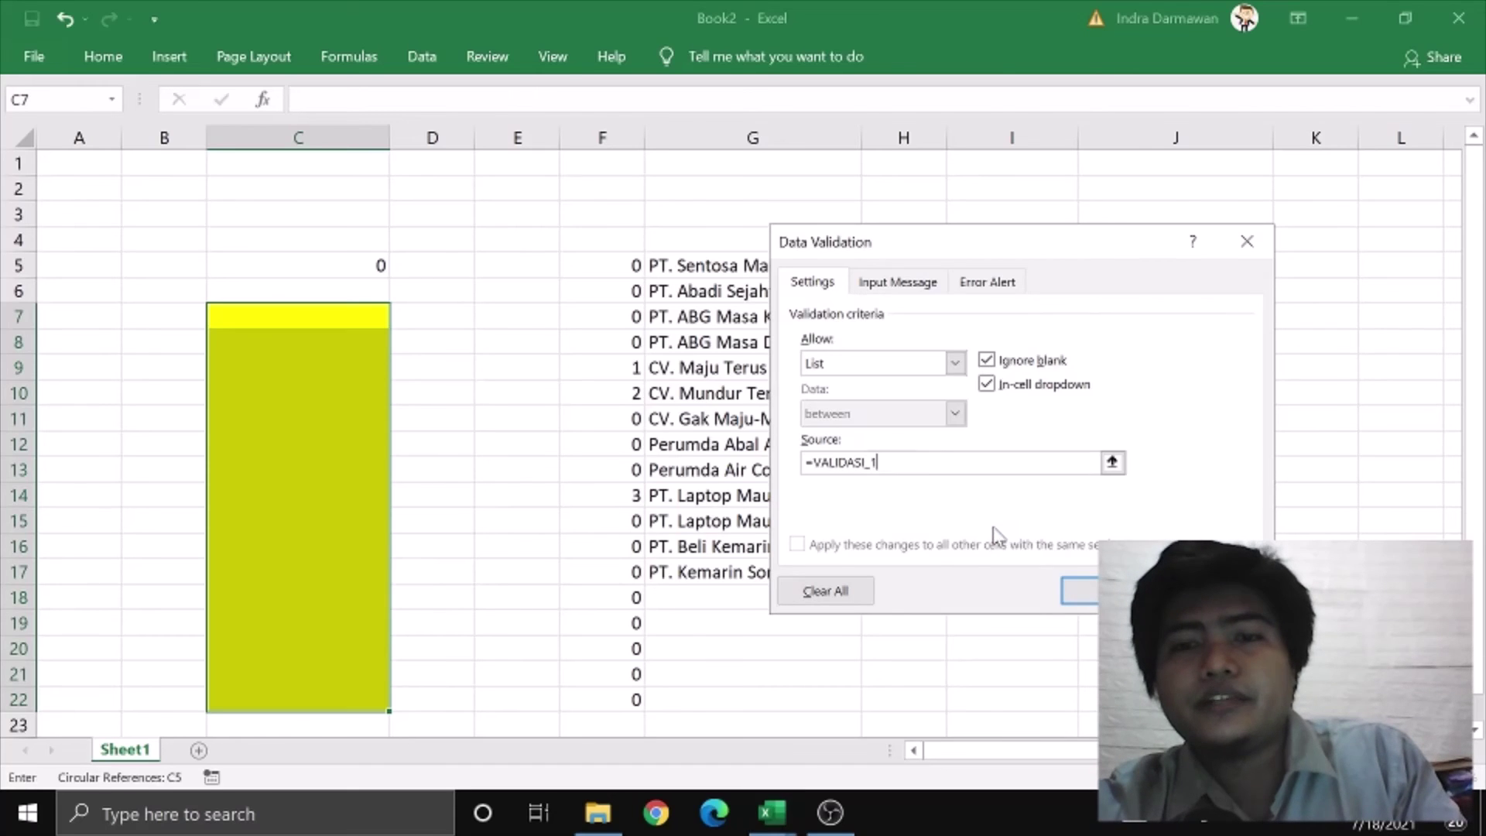
Turn off the error alert for invalid data in the C7:C22 validation and apply the rule
left_click(989, 283)
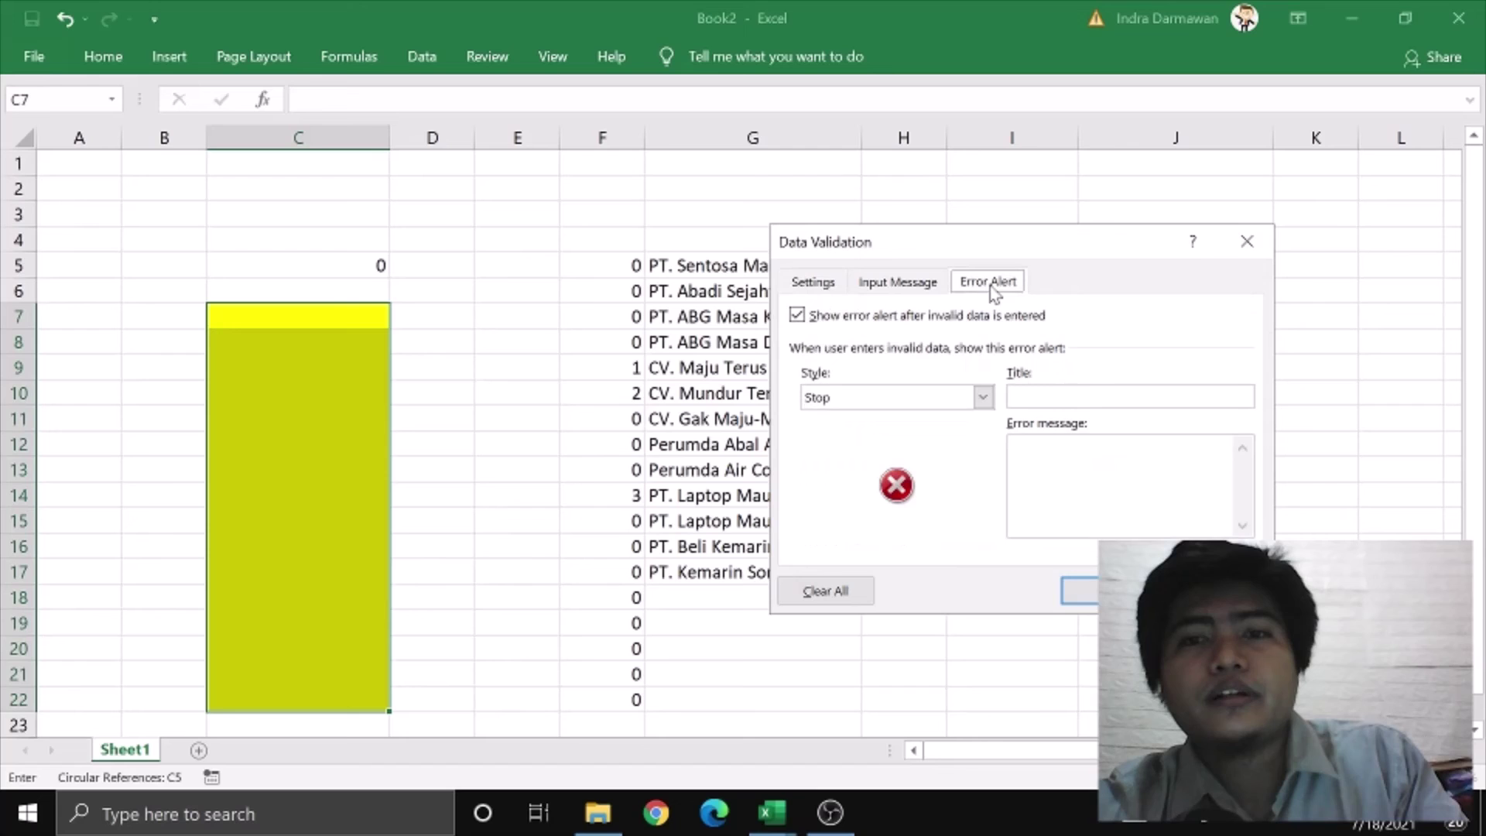
left_click(828, 319)
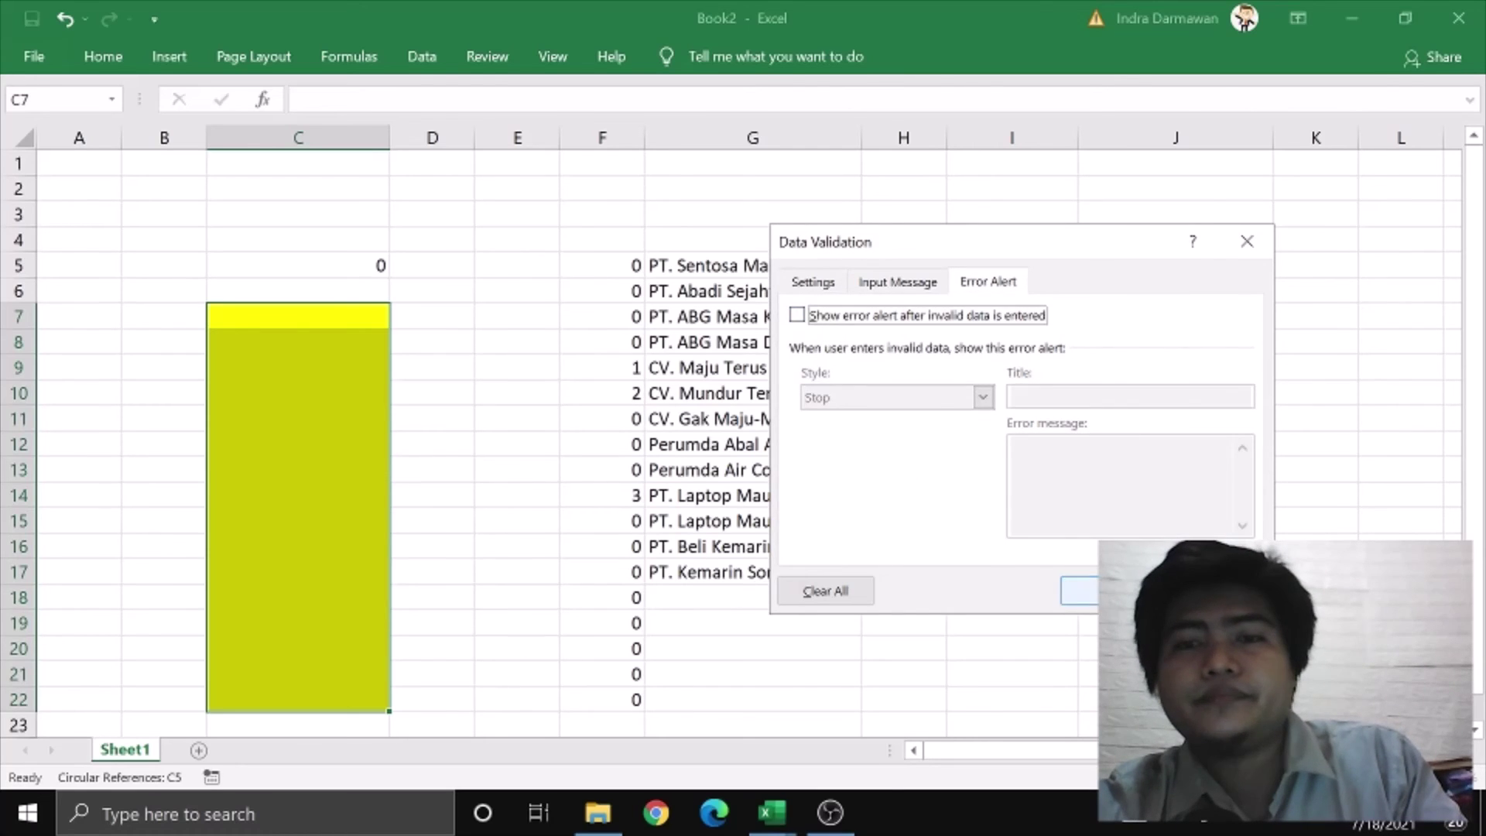
key("Return")
left_click(382, 361)
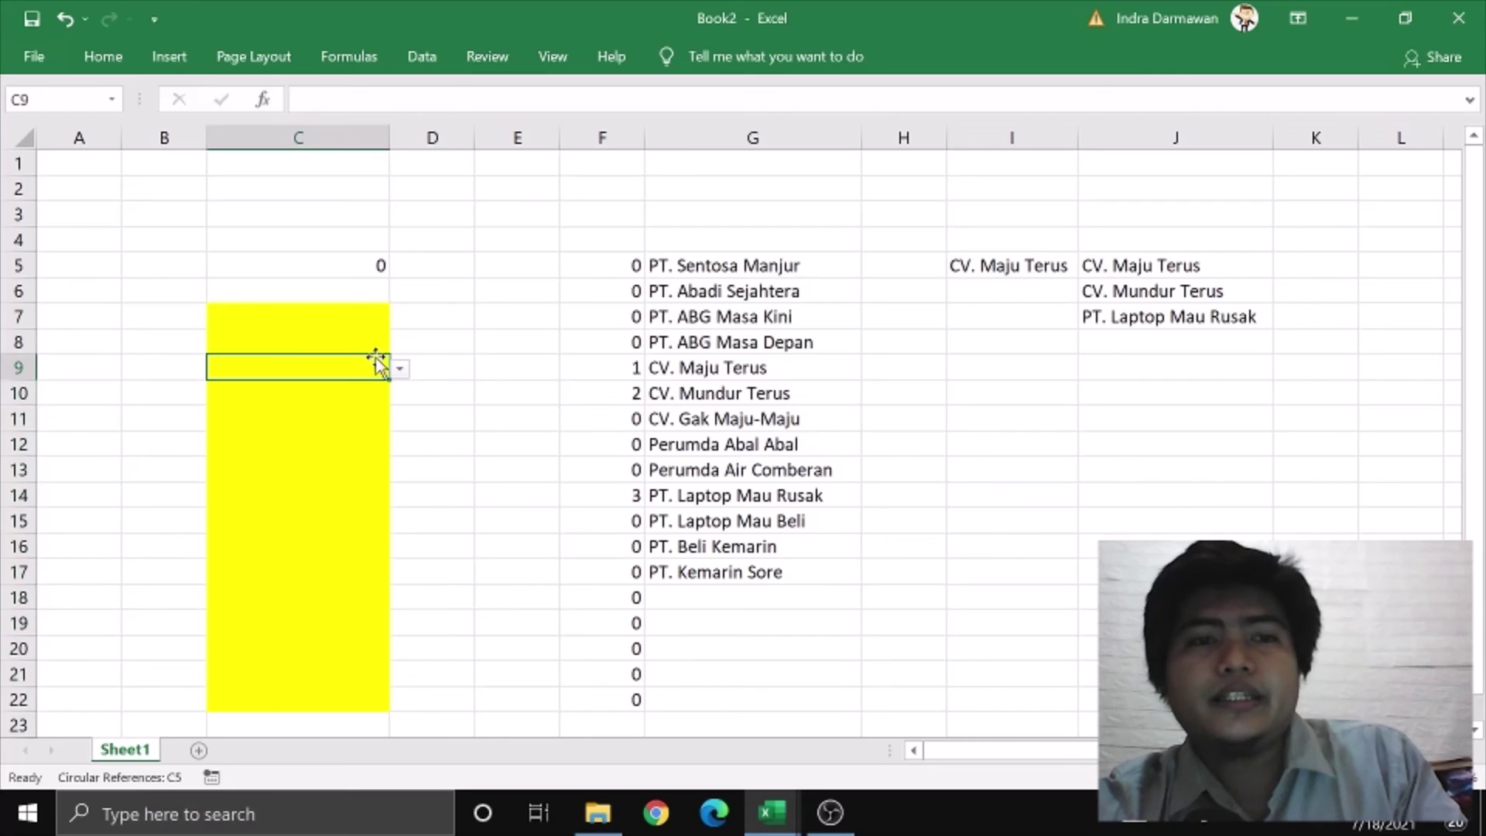
left_click(385, 342)
left_click(371, 314)
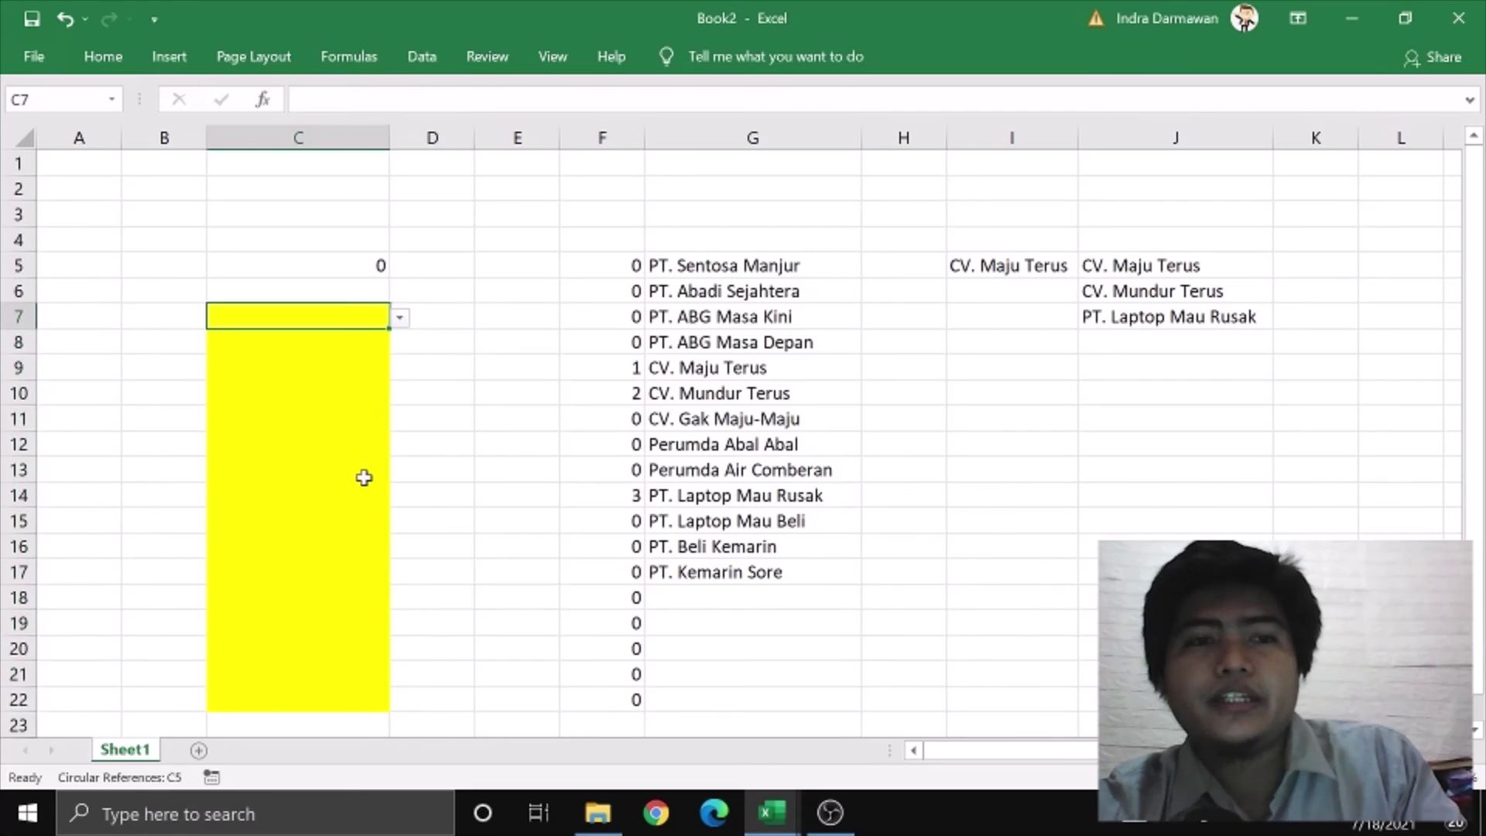
left_click(408, 363)
left_click(375, 349)
Enter the keyword MAU in C7 and choose PT. Laptop Mau Beli from its drop-down list
left_click(364, 322)
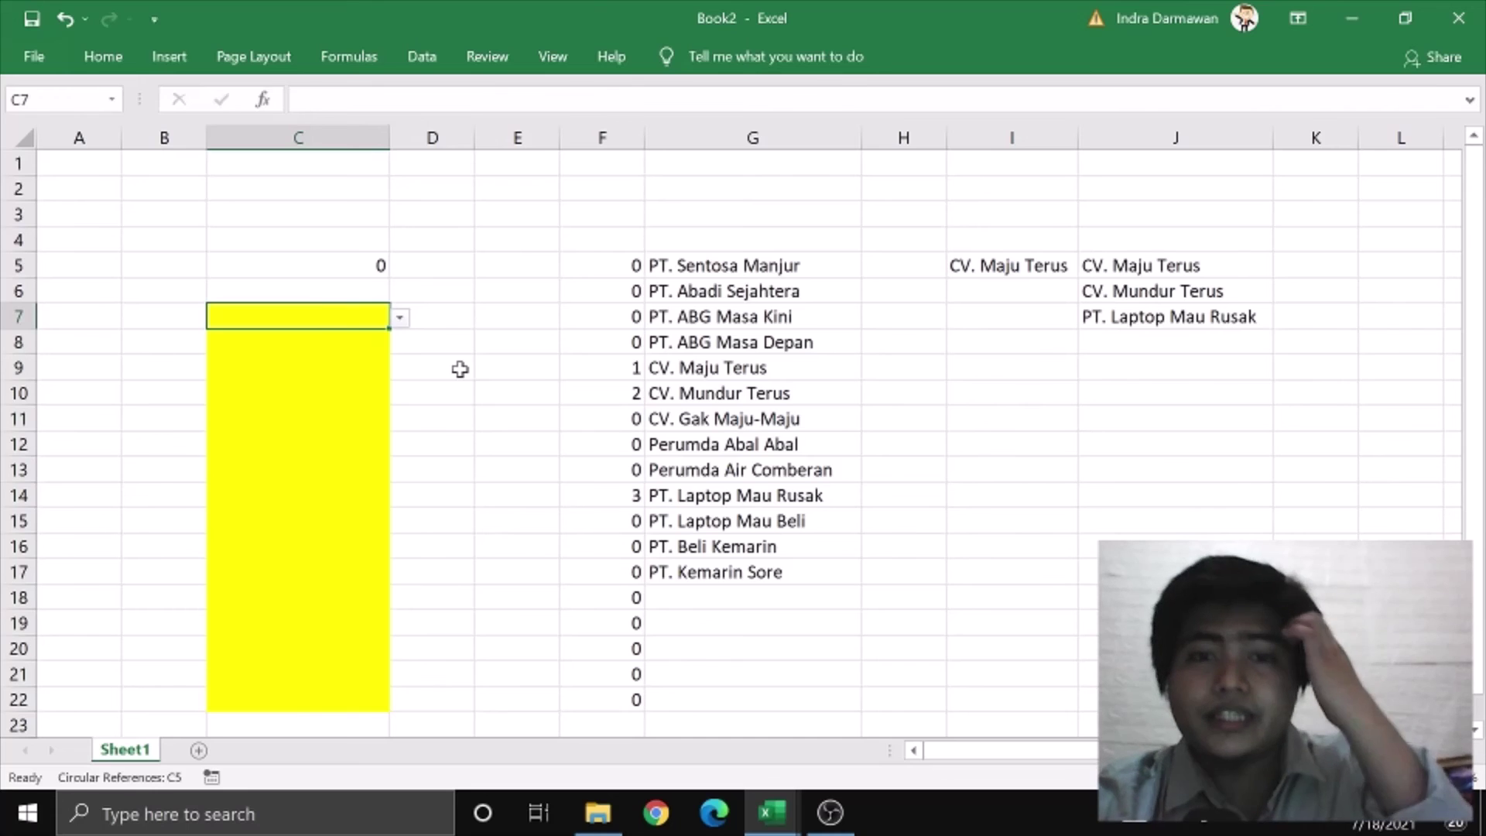
type("MAU")
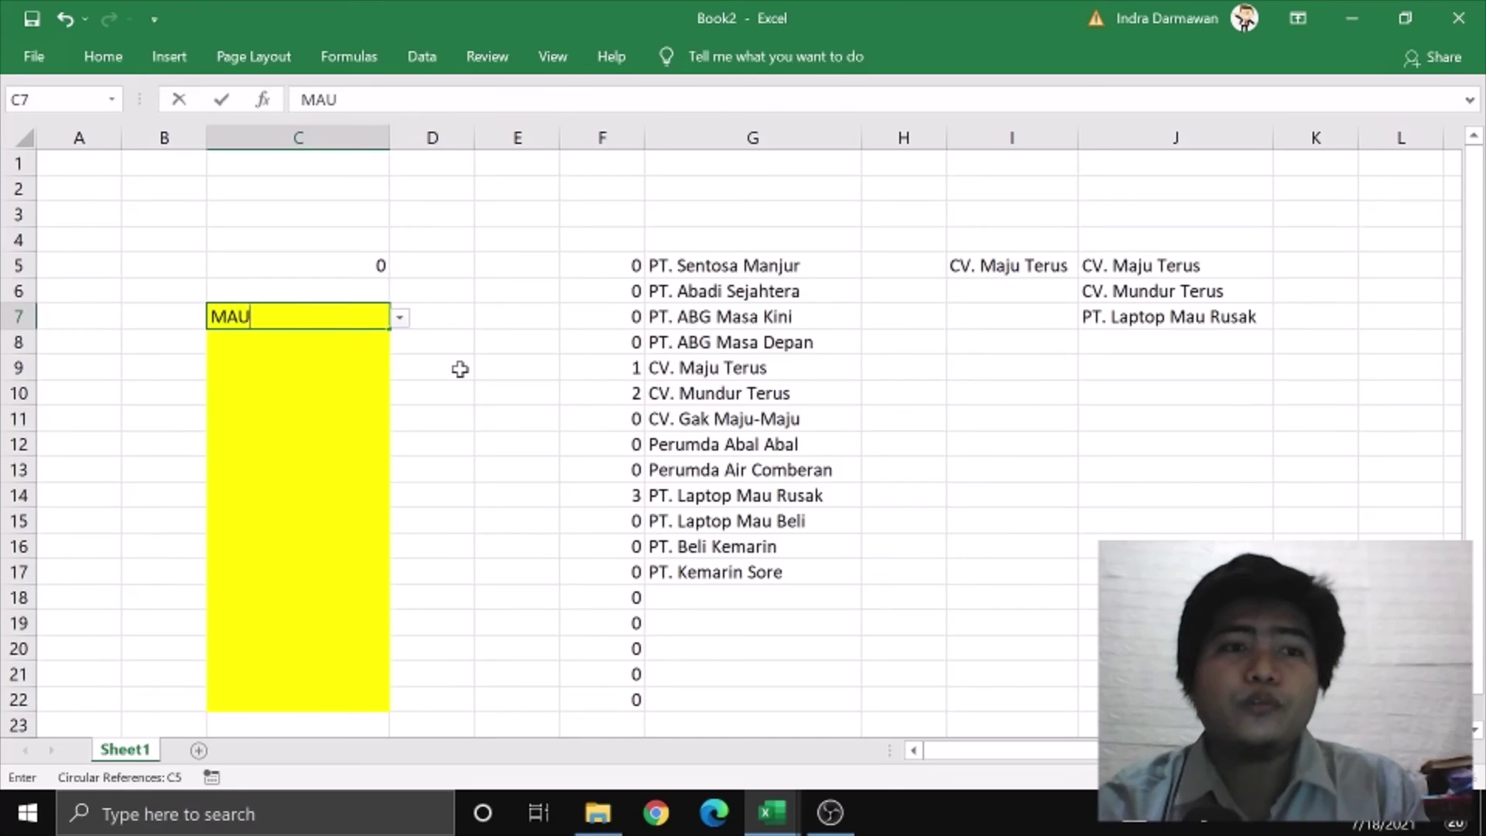
left_click(399, 318)
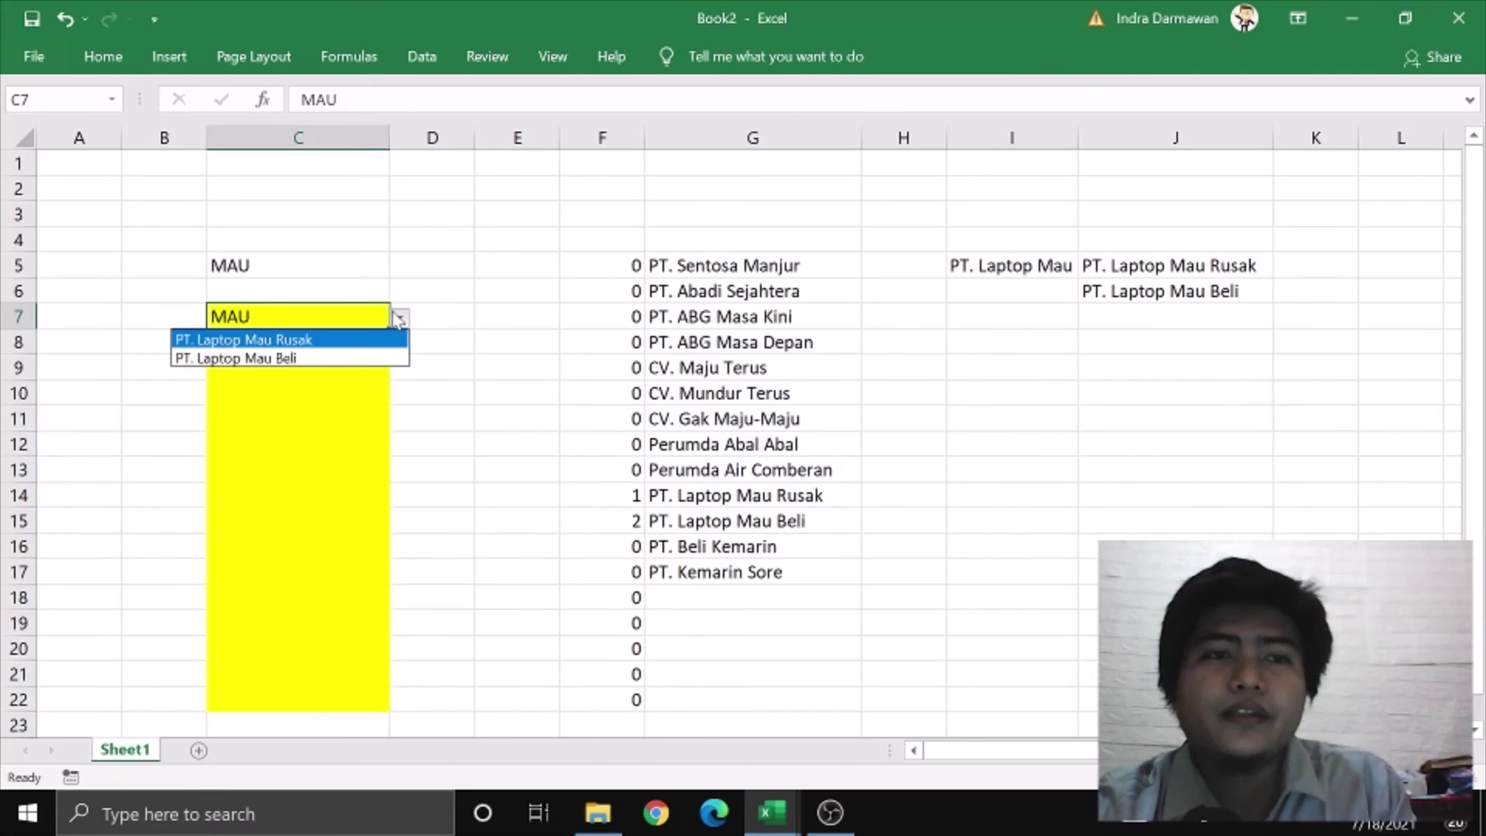
left_click(379, 358)
Enter the keyword MASA in C8 and choose PT. ABG Masa Depan from its drop-down list
left_click(366, 345)
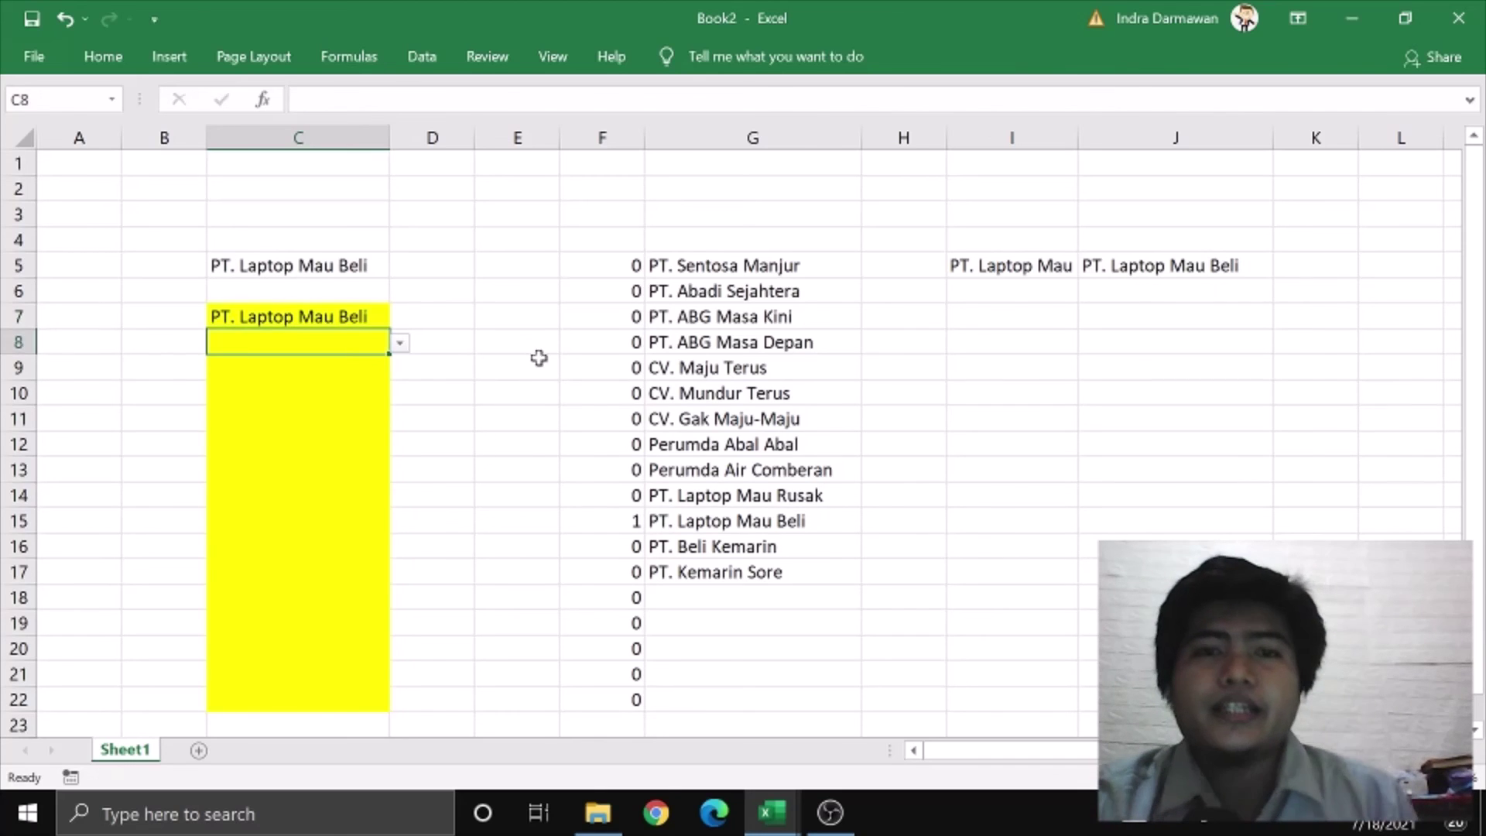
type("MASA")
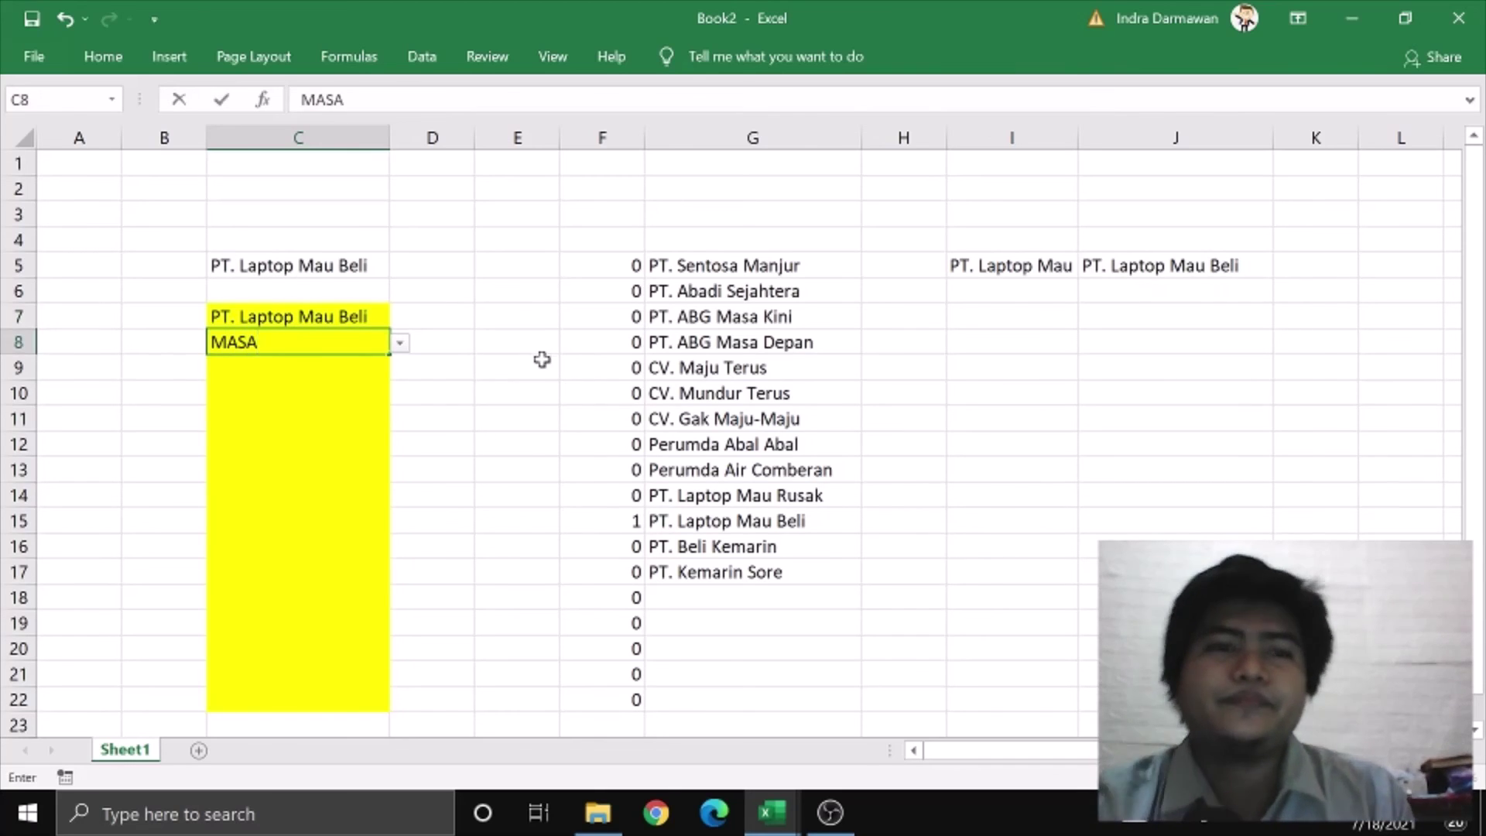
left_click(399, 345)
left_click(365, 381)
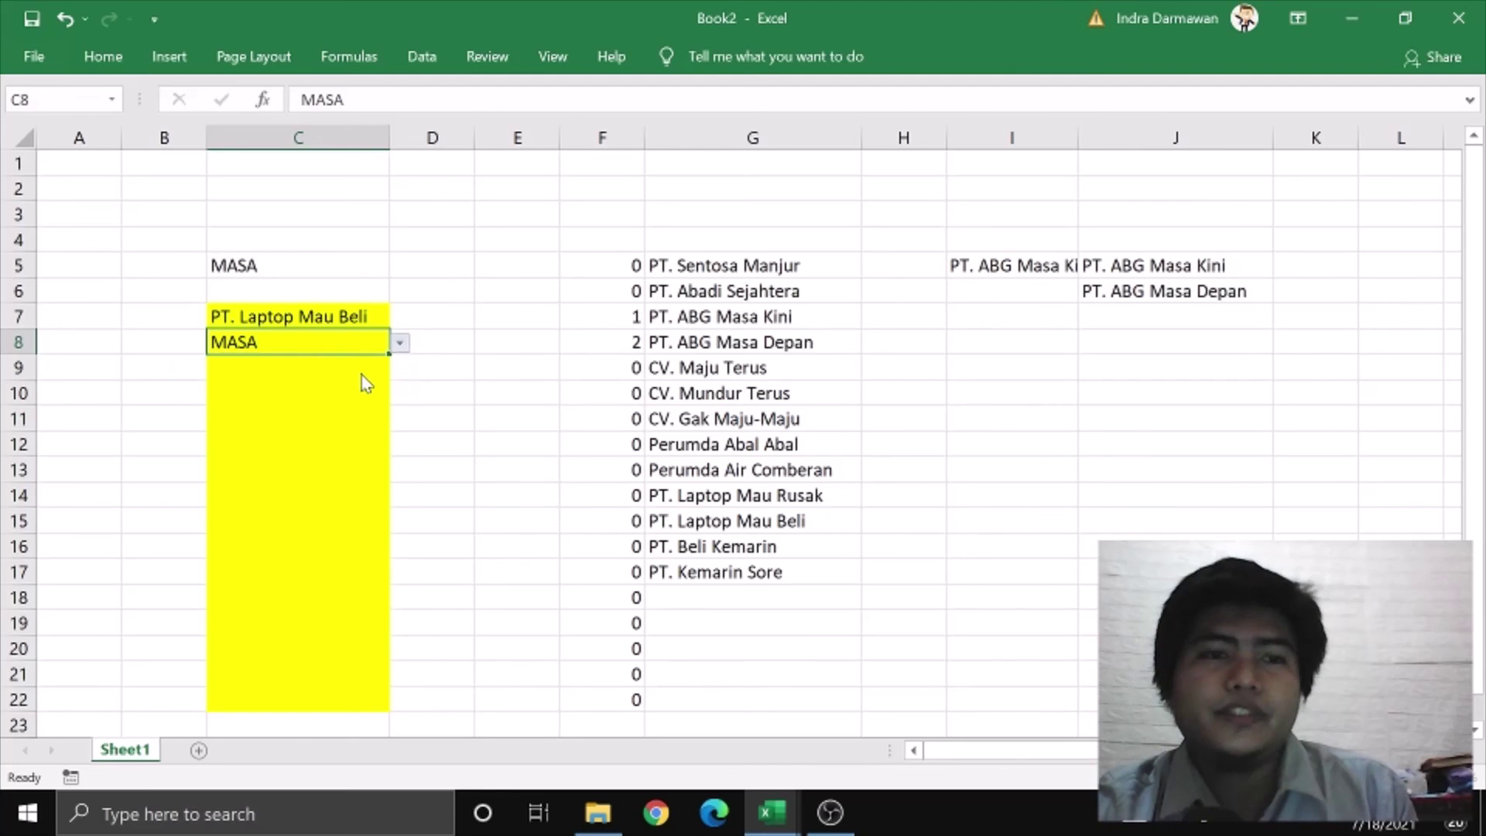
left_click(576, 480)
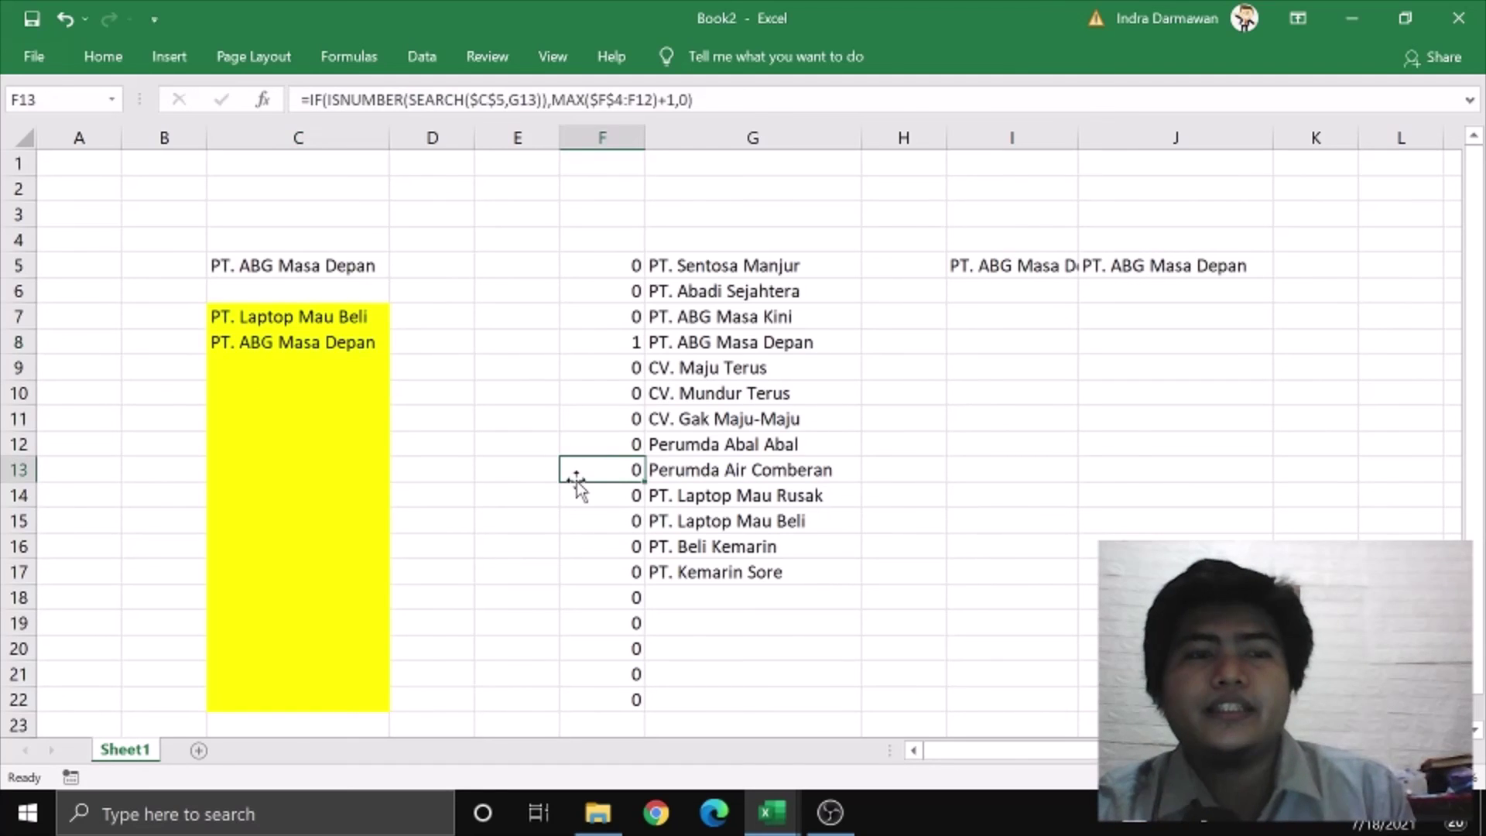
Add a new worksheet, widen its column A and select the range A1:A16
left_click(199, 749)
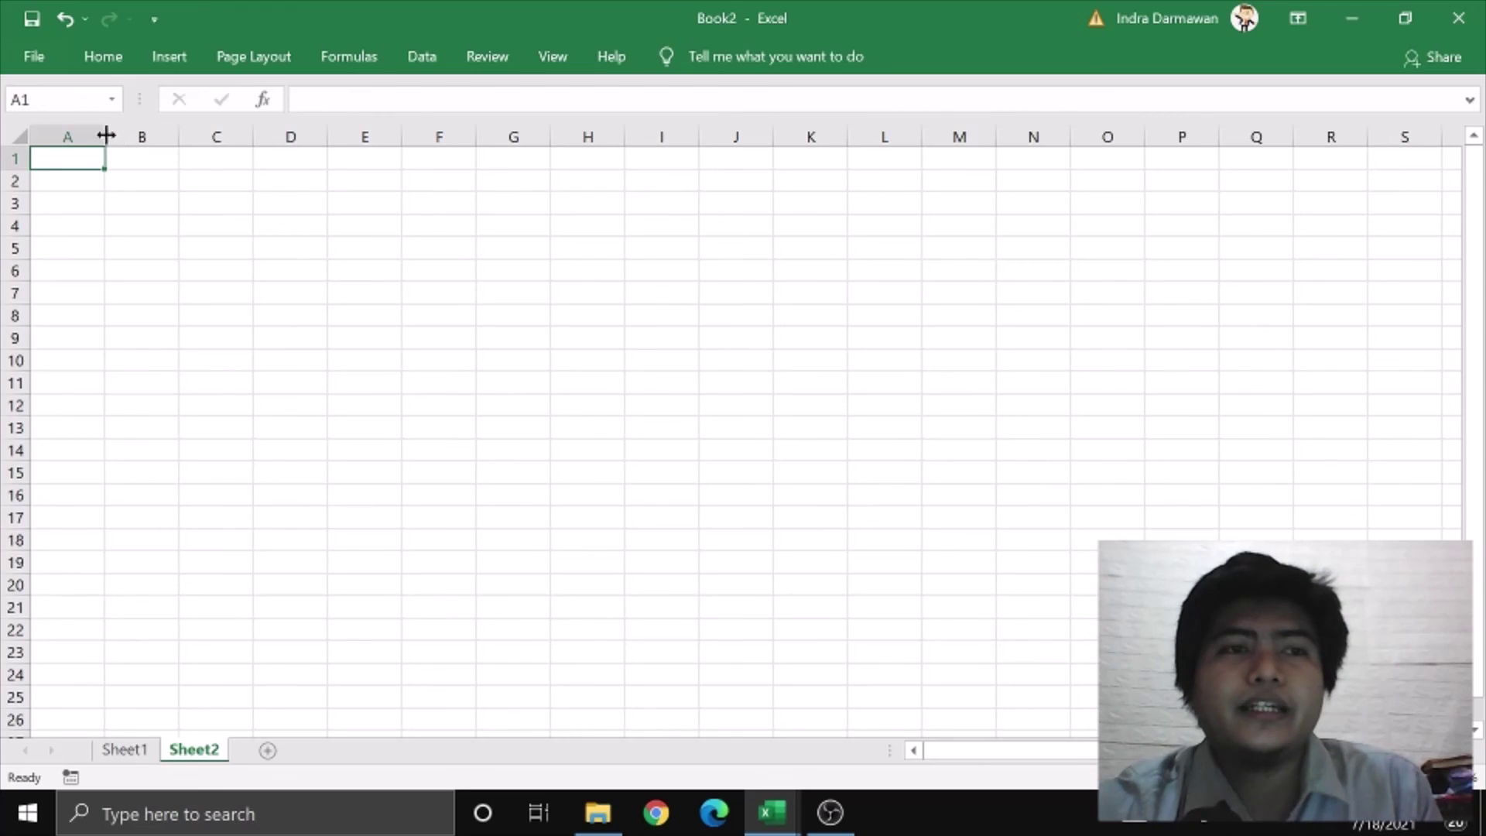
left_click_drag(104, 137, 197, 496)
left_click(446, 421)
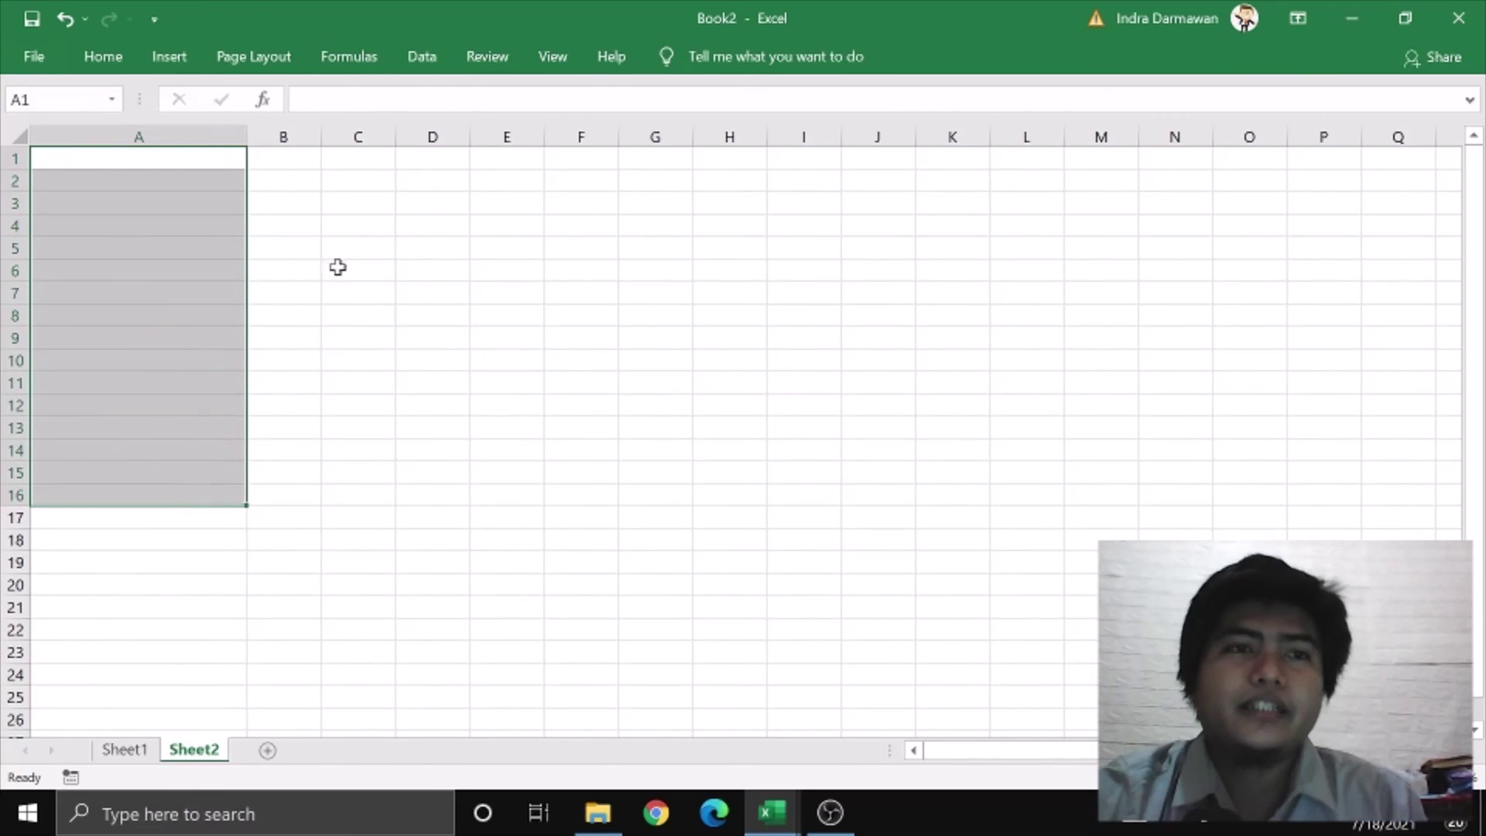
Set list data validation for A1:A16 on Sheet2 with the named range VALIDASI_1 as the source
left_click(431, 70)
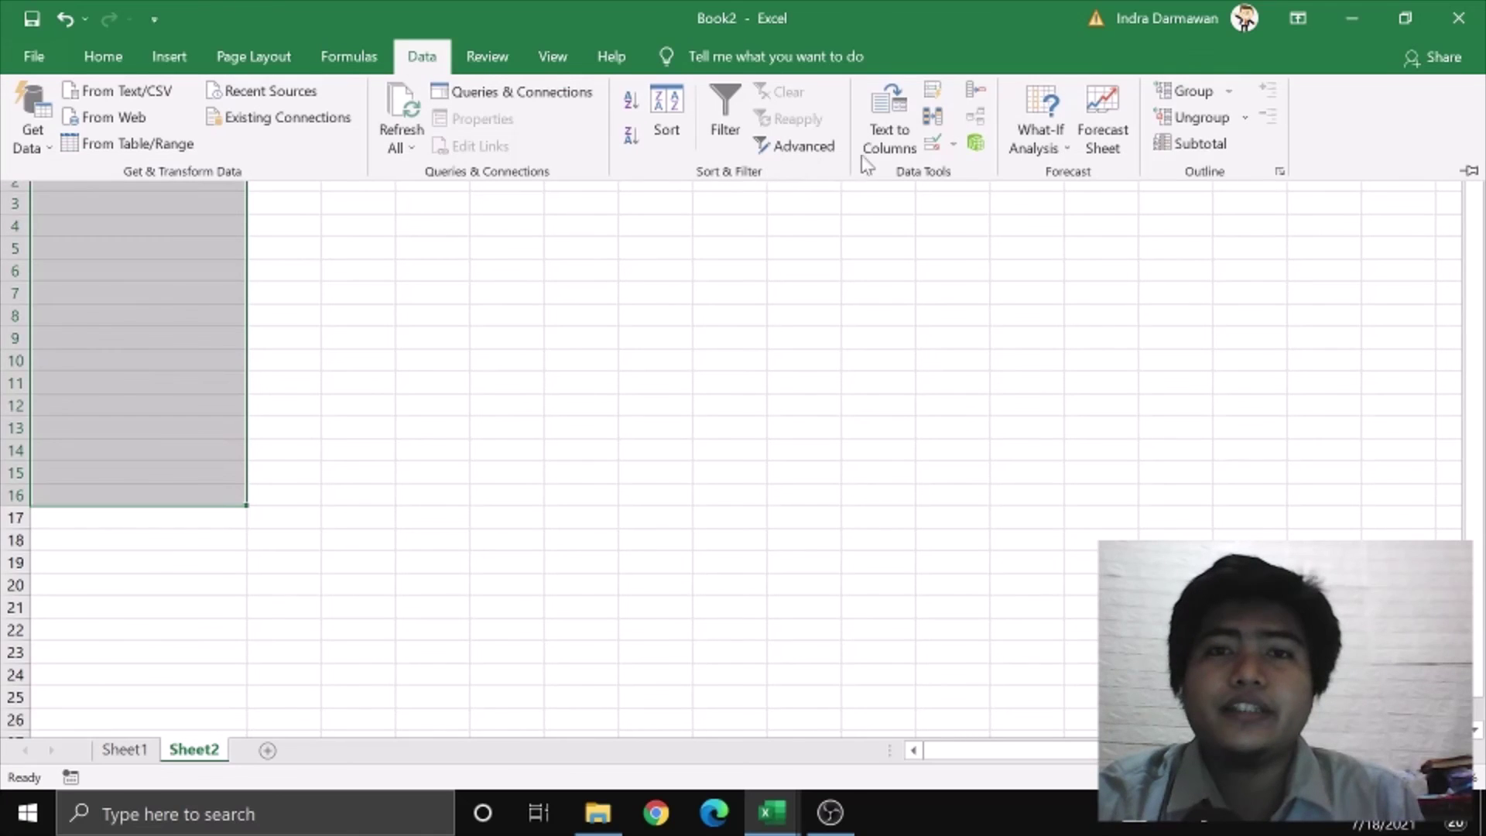
left_click(953, 145)
left_click(959, 171)
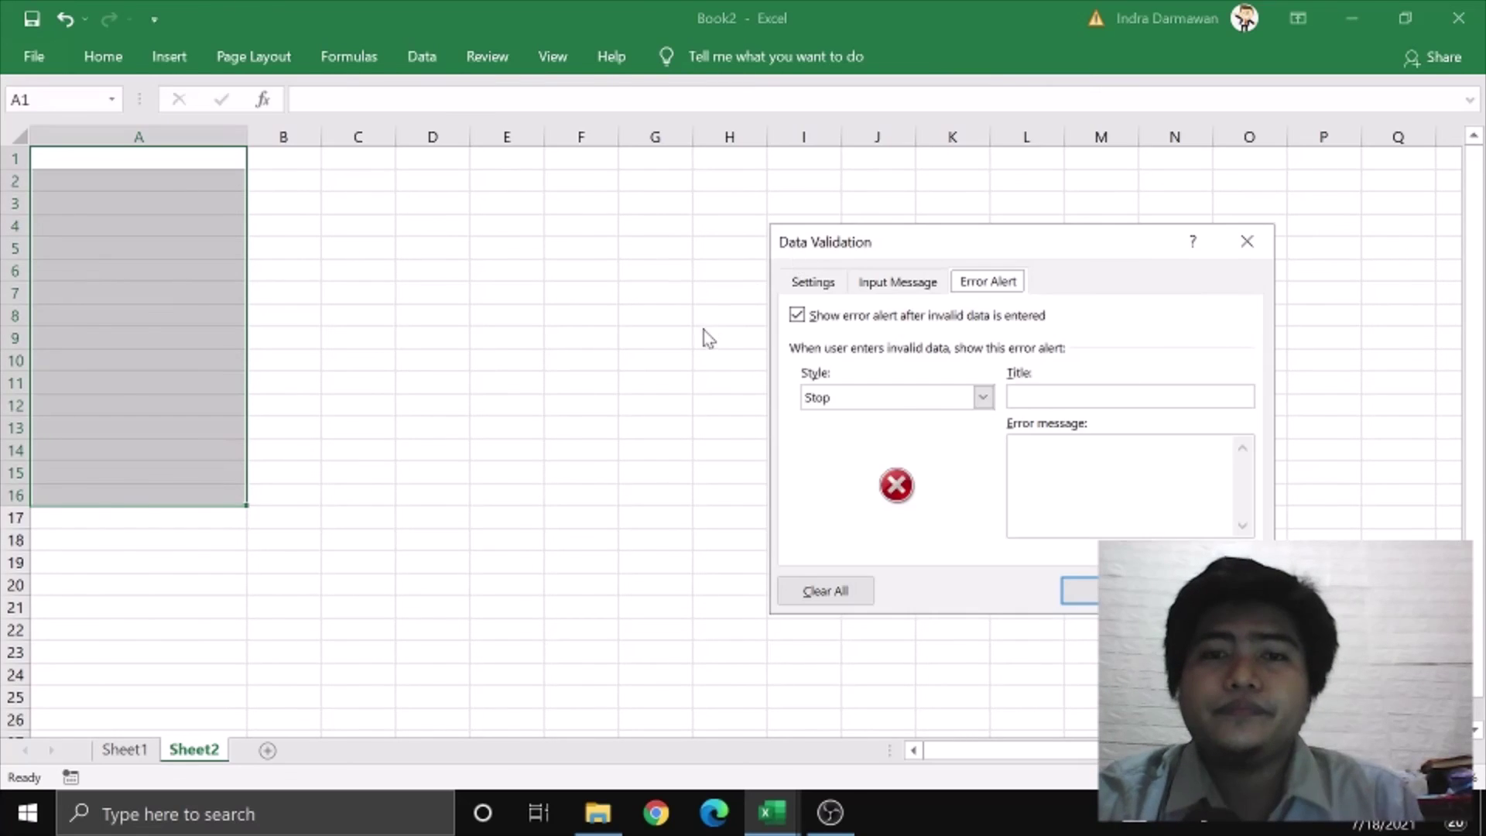
left_click(839, 285)
left_click(955, 363)
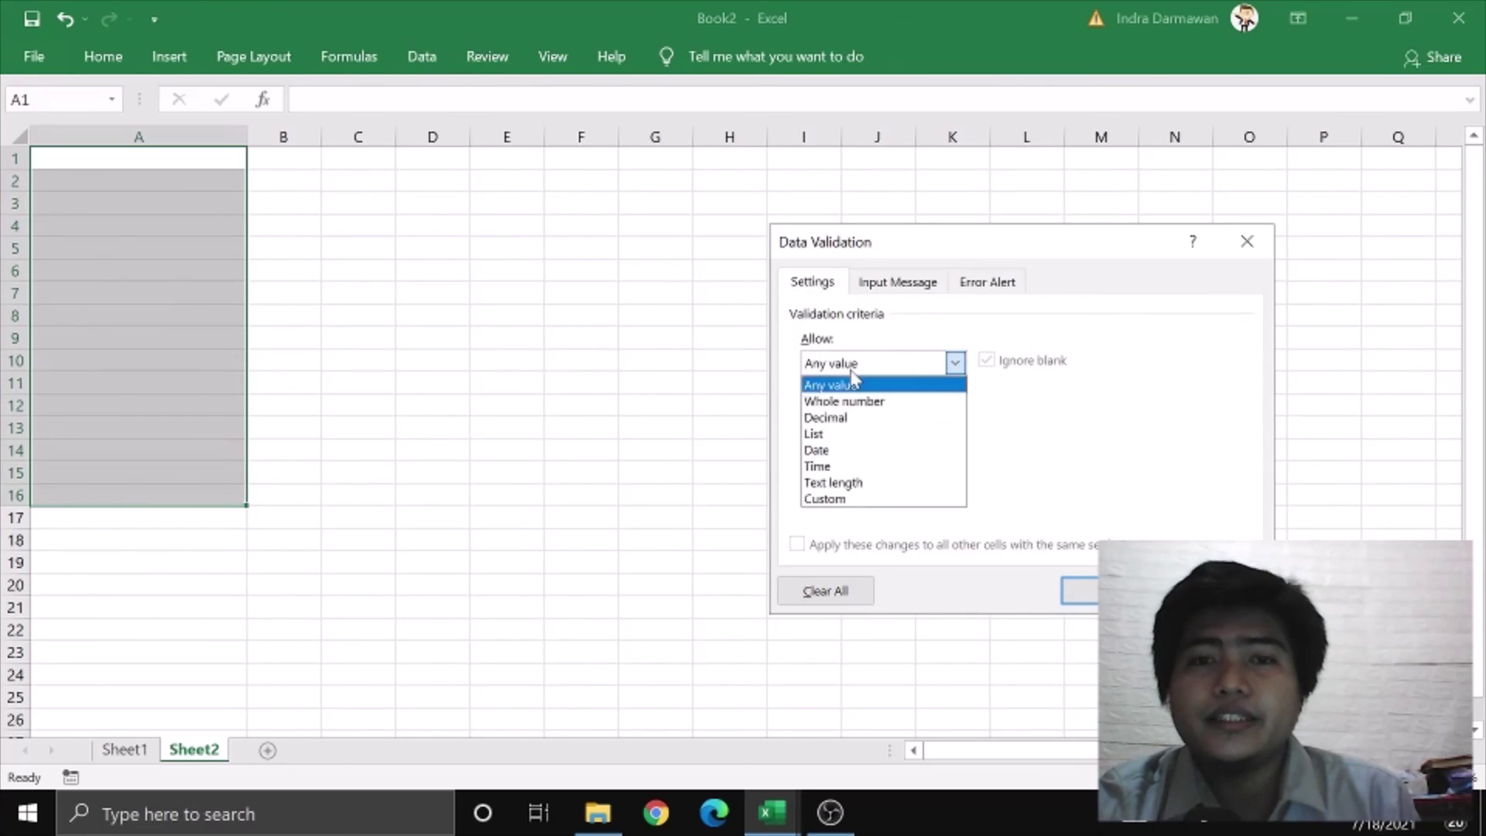
left_click(856, 433)
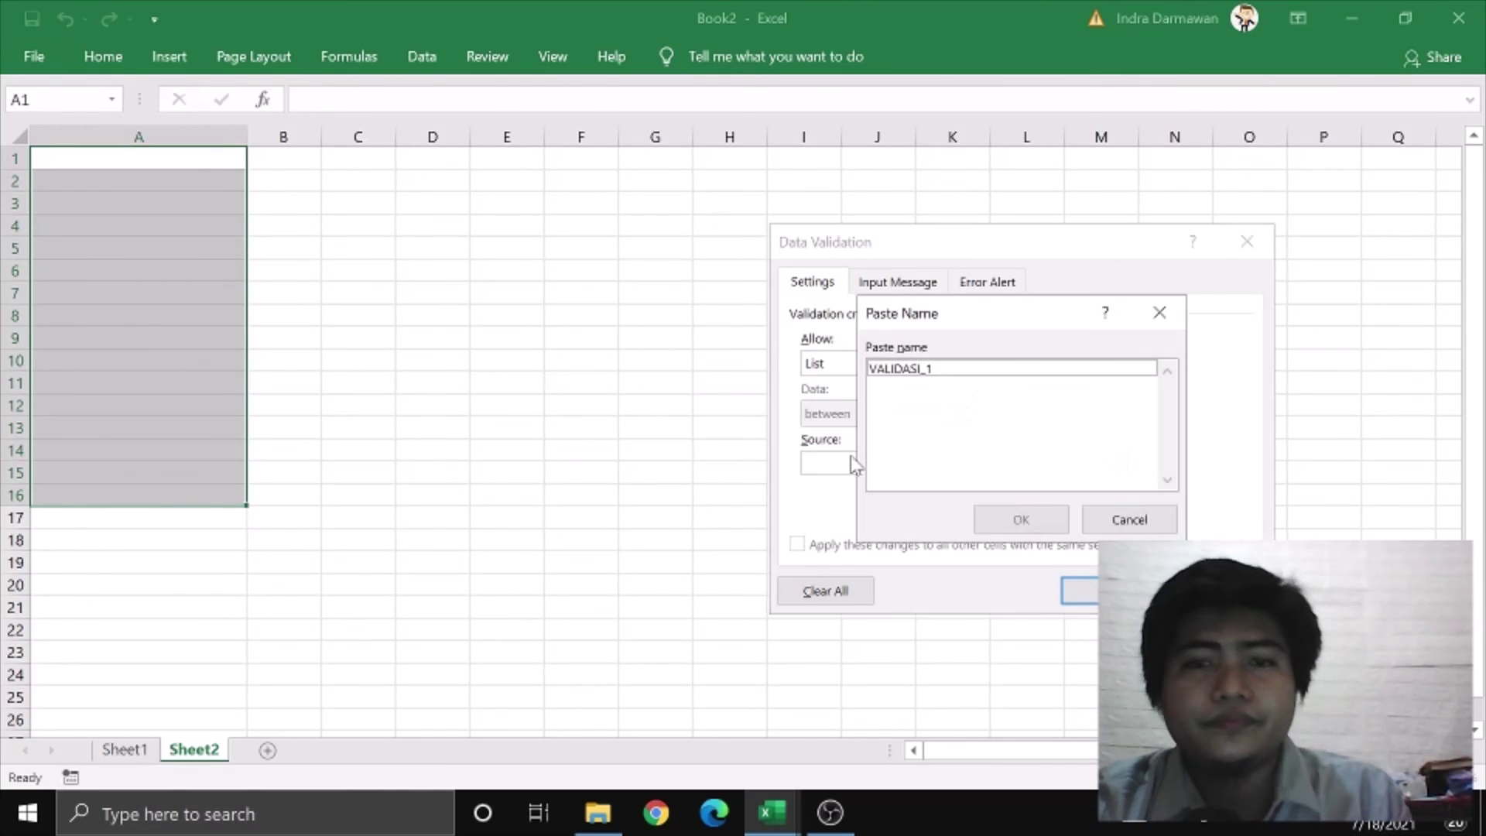
key("F3")
double_click(954, 371)
Disable the error alert for invalid data in the A1:A16 validation and apply the rule
left_click(985, 282)
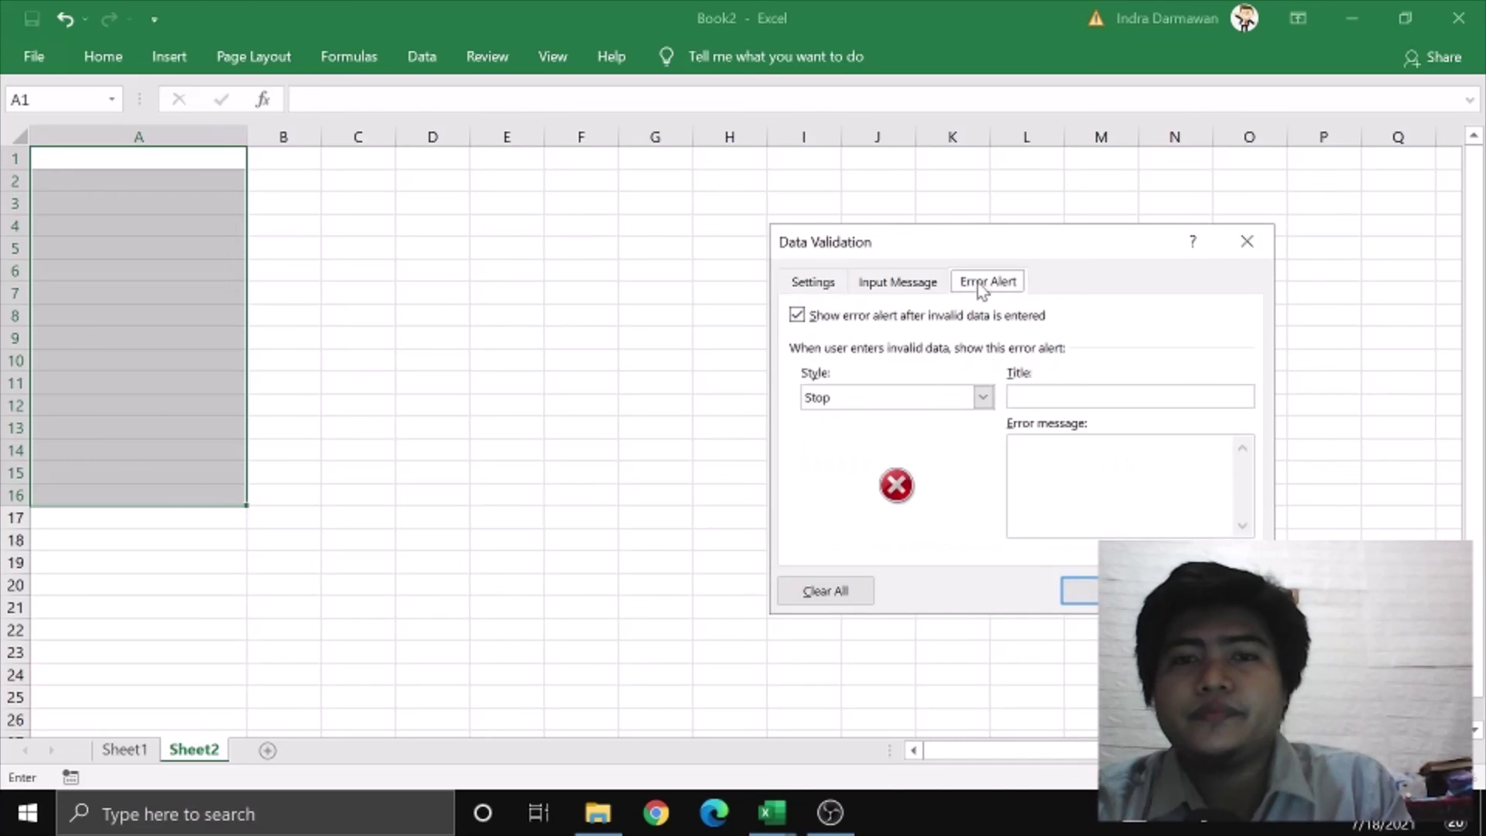
left_click(883, 316)
left_click(1079, 592)
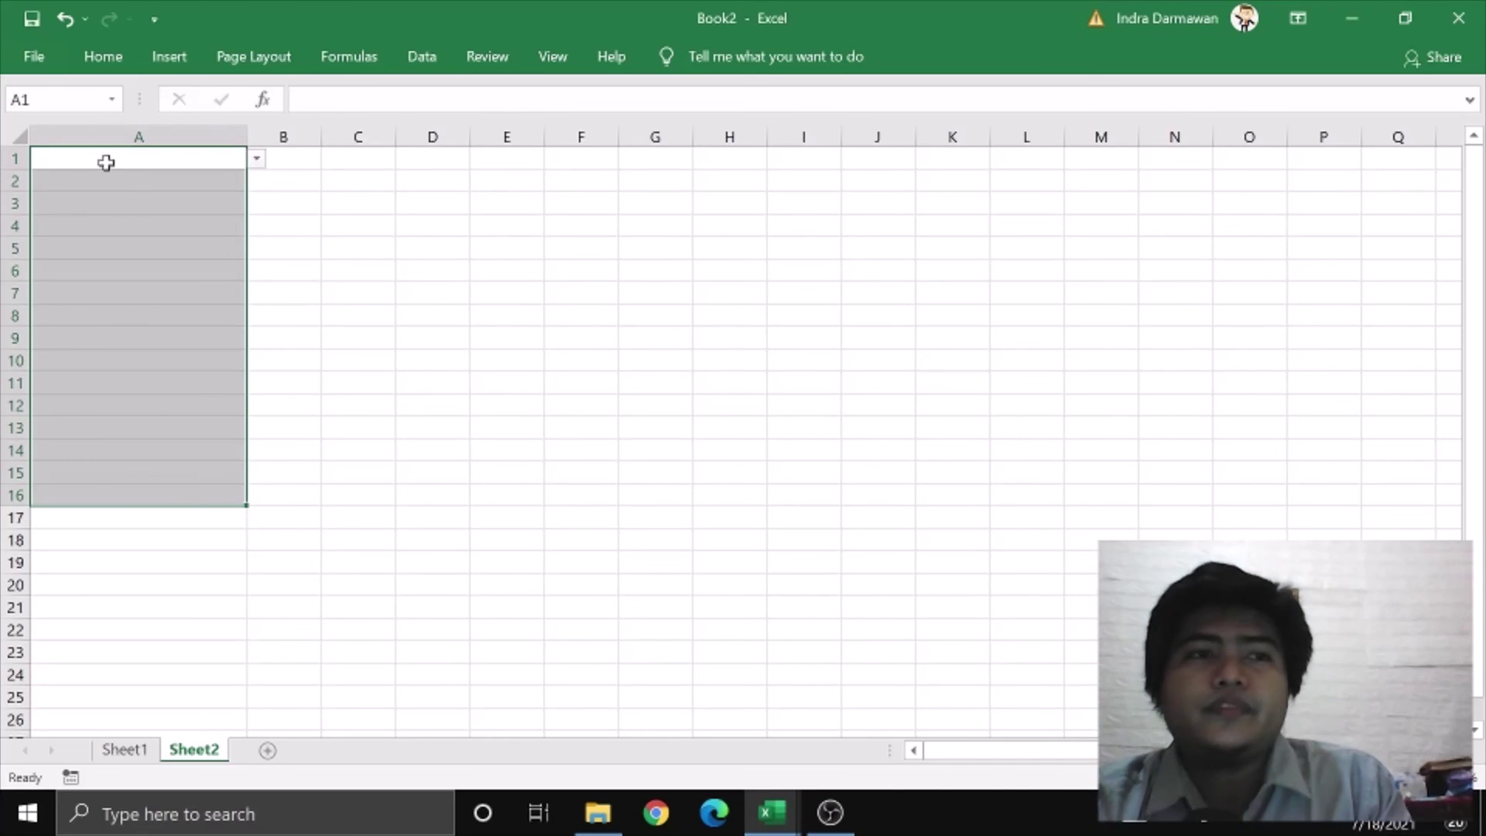
Test the drop-down list in A1 of Sheet2 with the keyword "PT." and close it without choosing
left_click(123, 232)
left_click(129, 164)
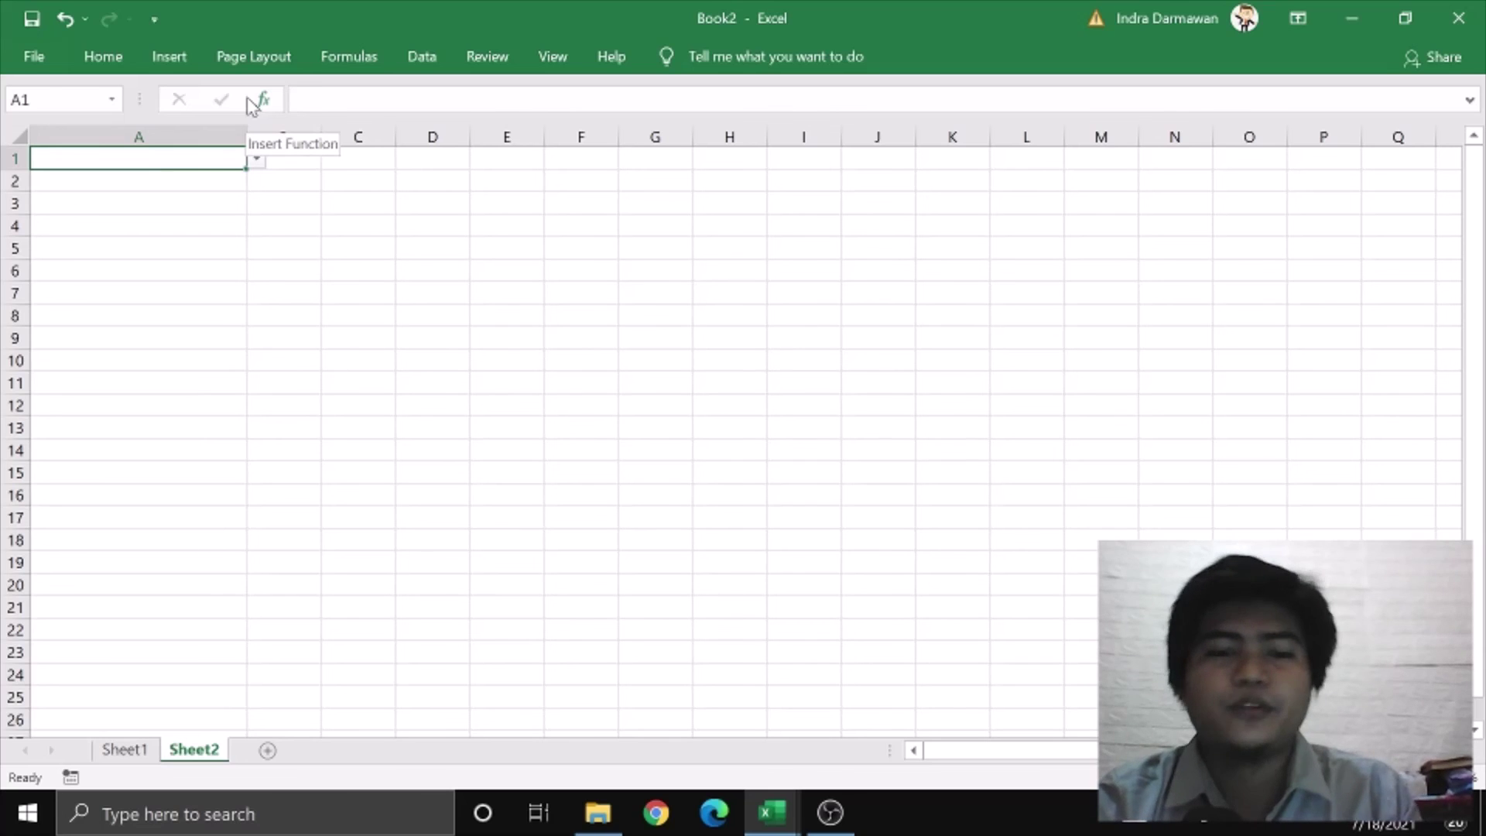
type("PT.")
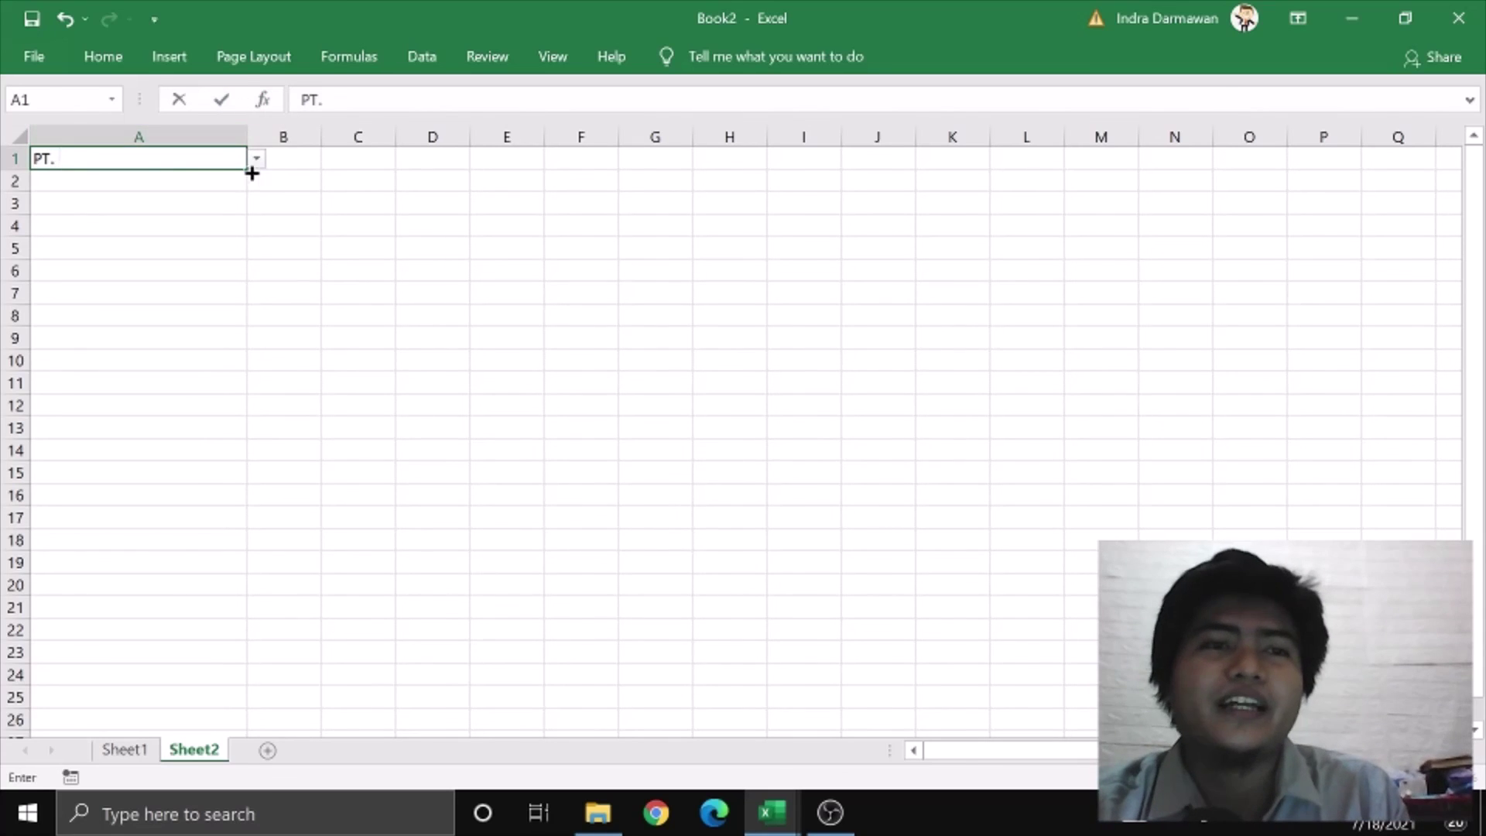
left_click(256, 159)
key("Escape")
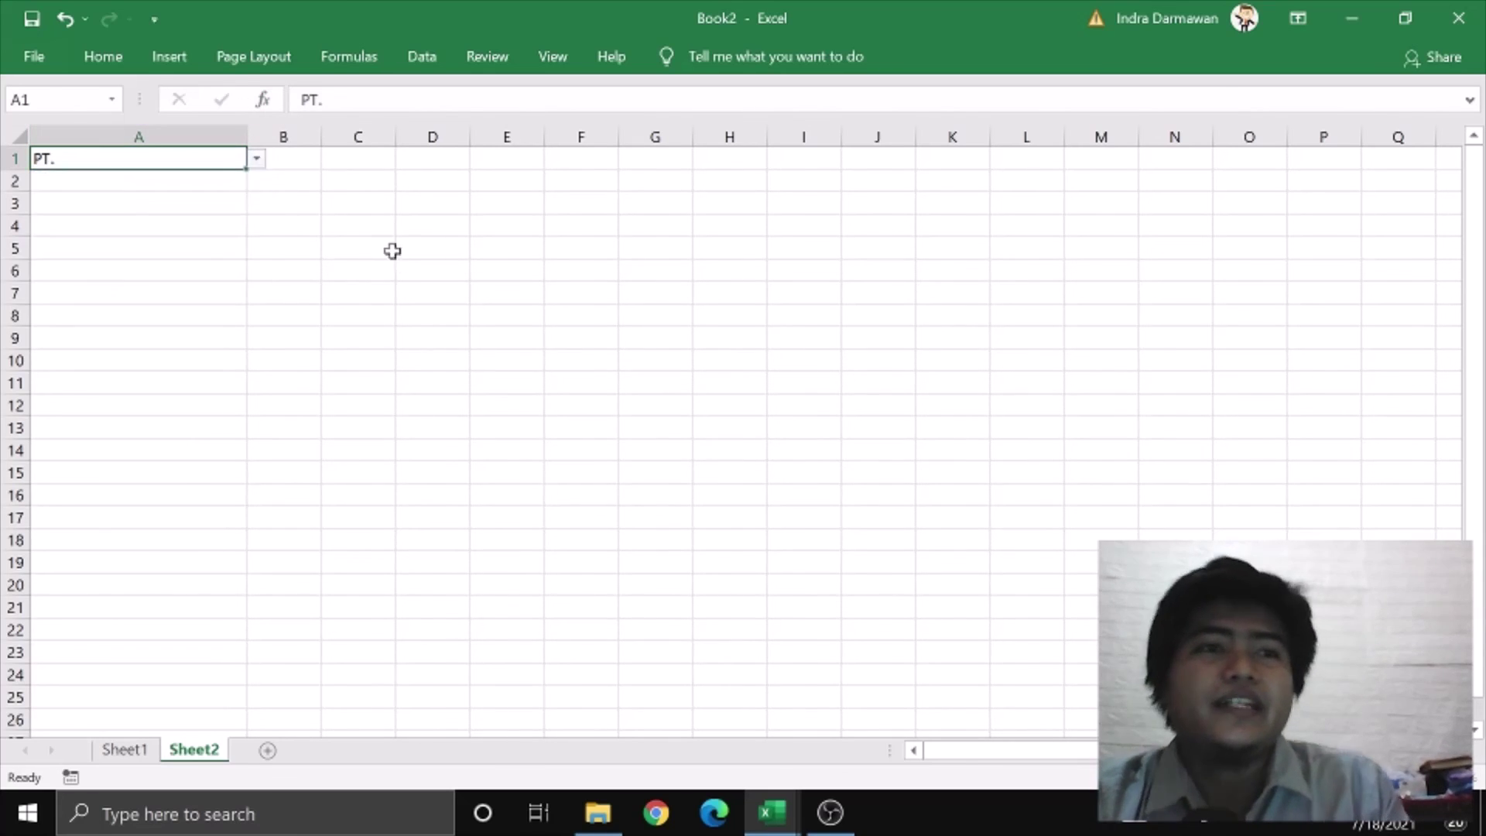
Replace the keyword in A1 with MASA and view its drop-down suggestions without choosing one
type("MAS")
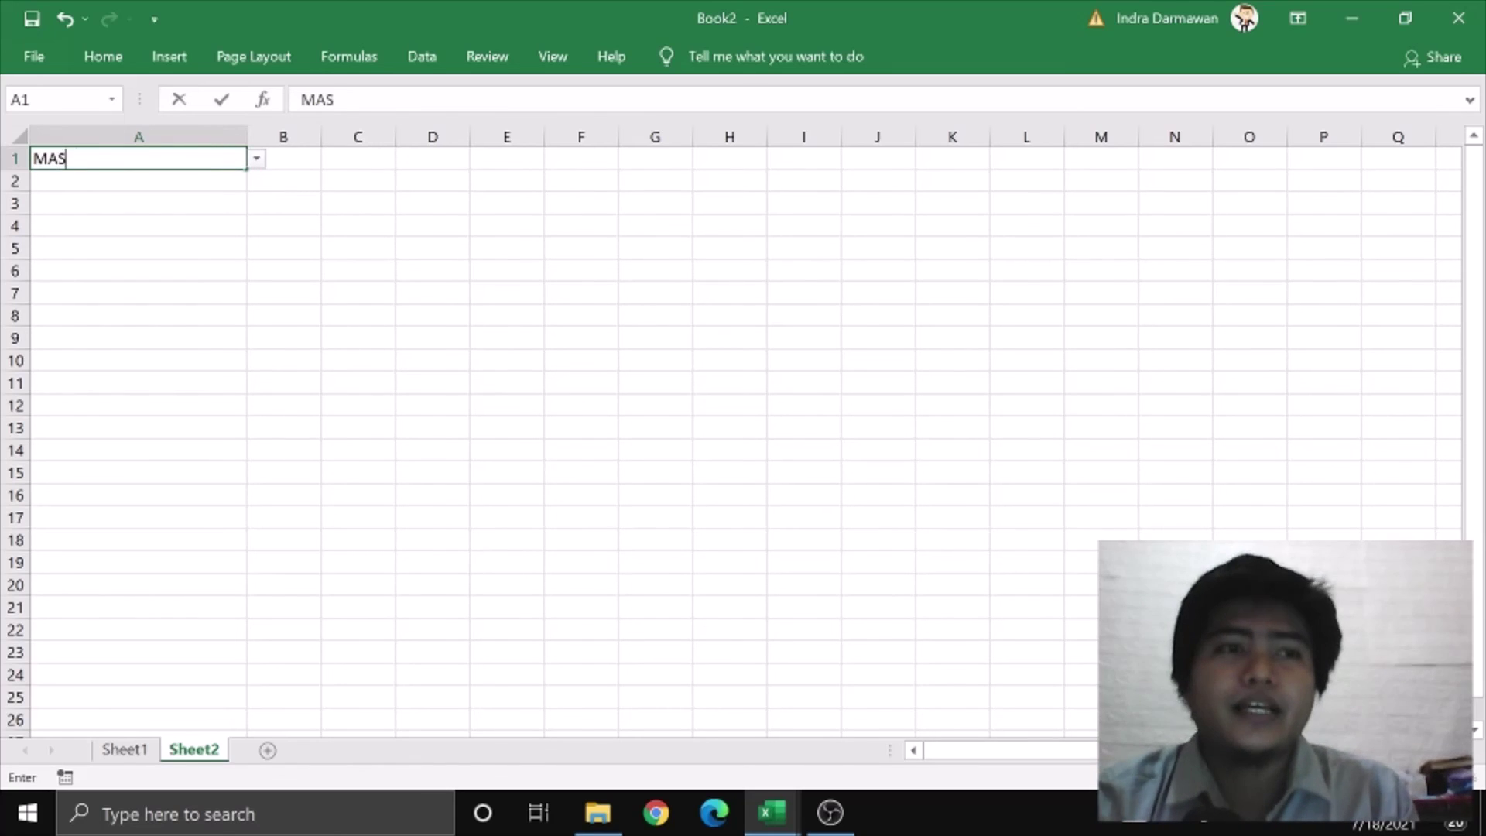
type("A")
left_click(257, 159)
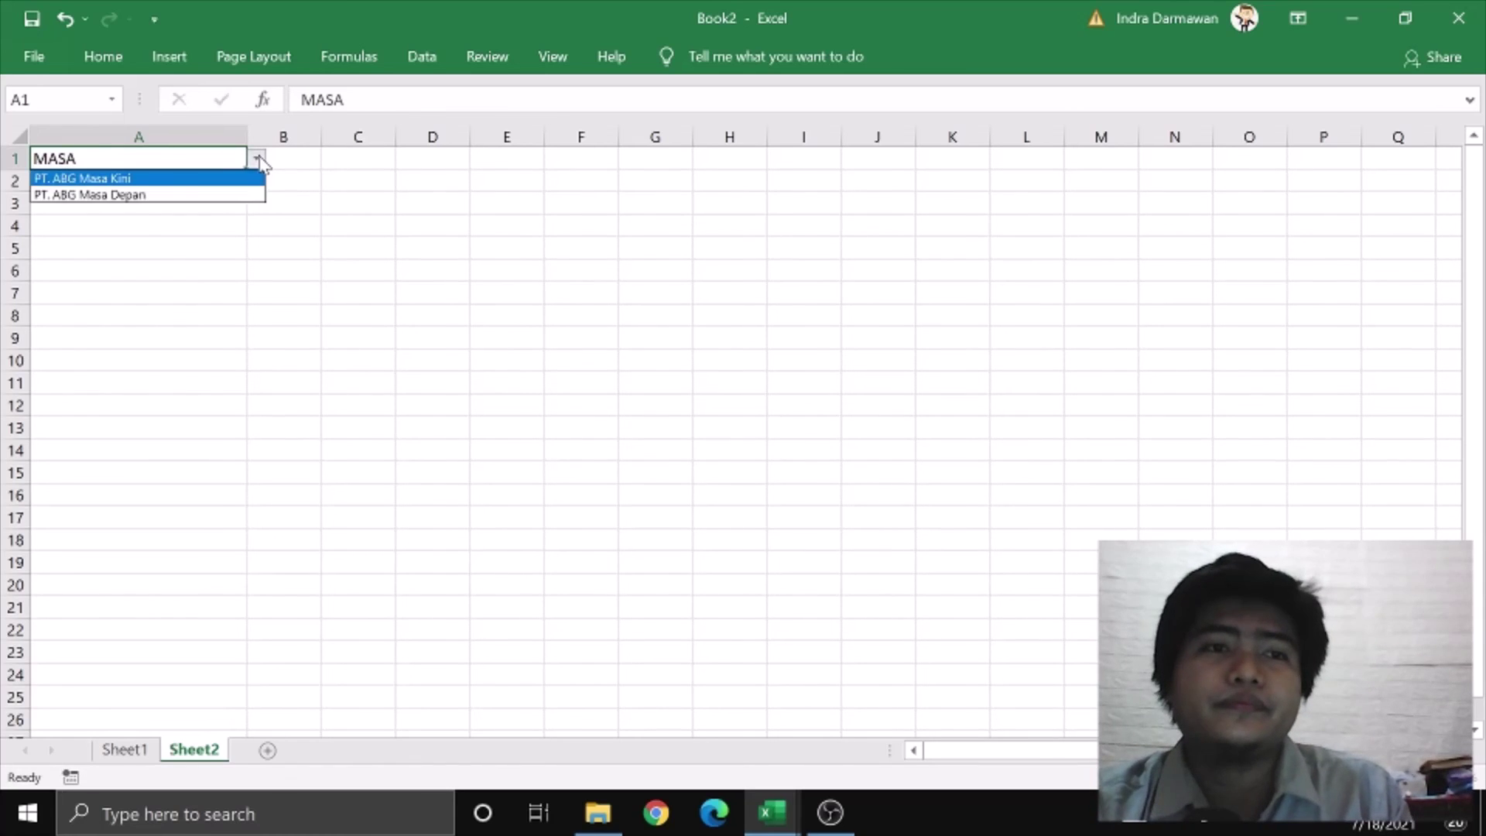
left_click(256, 159)
left_click(197, 249)
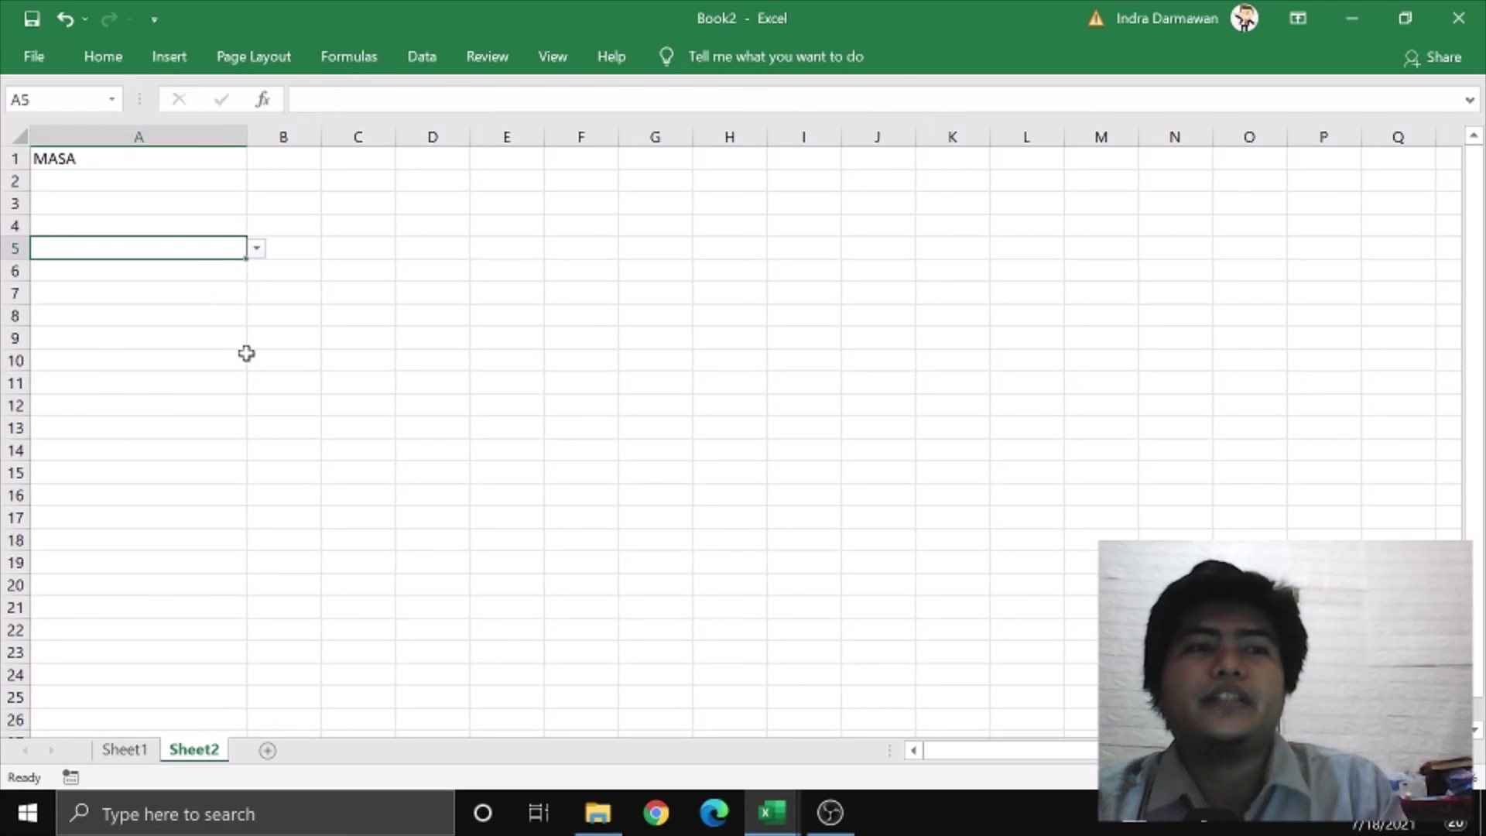
Add the company name "PT. Baru Jadi Malam Ini" in G18 of Sheet1, below the existing company list
left_click(135, 744)
left_click(767, 594)
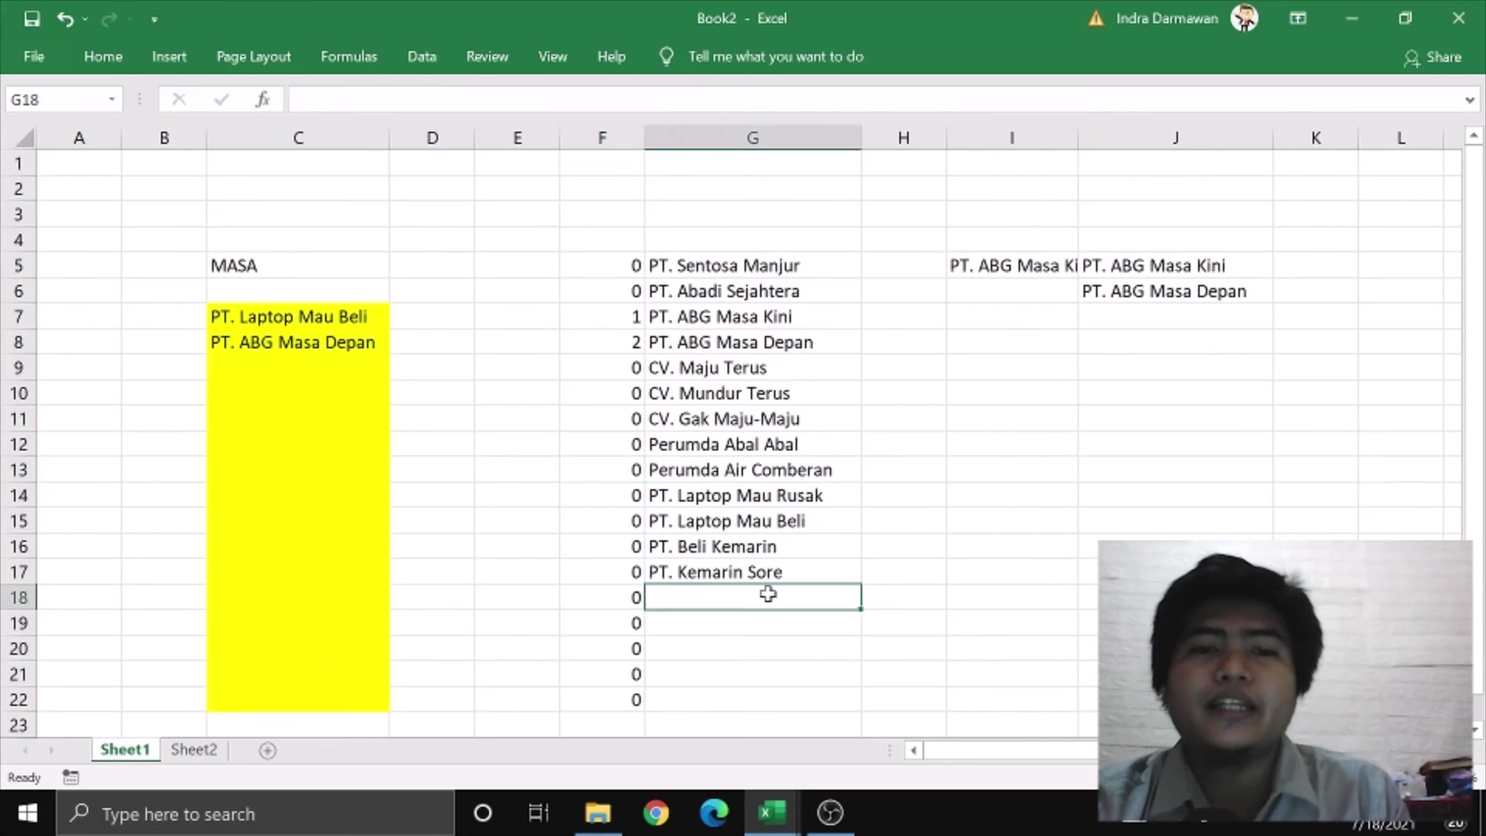
type("PT")
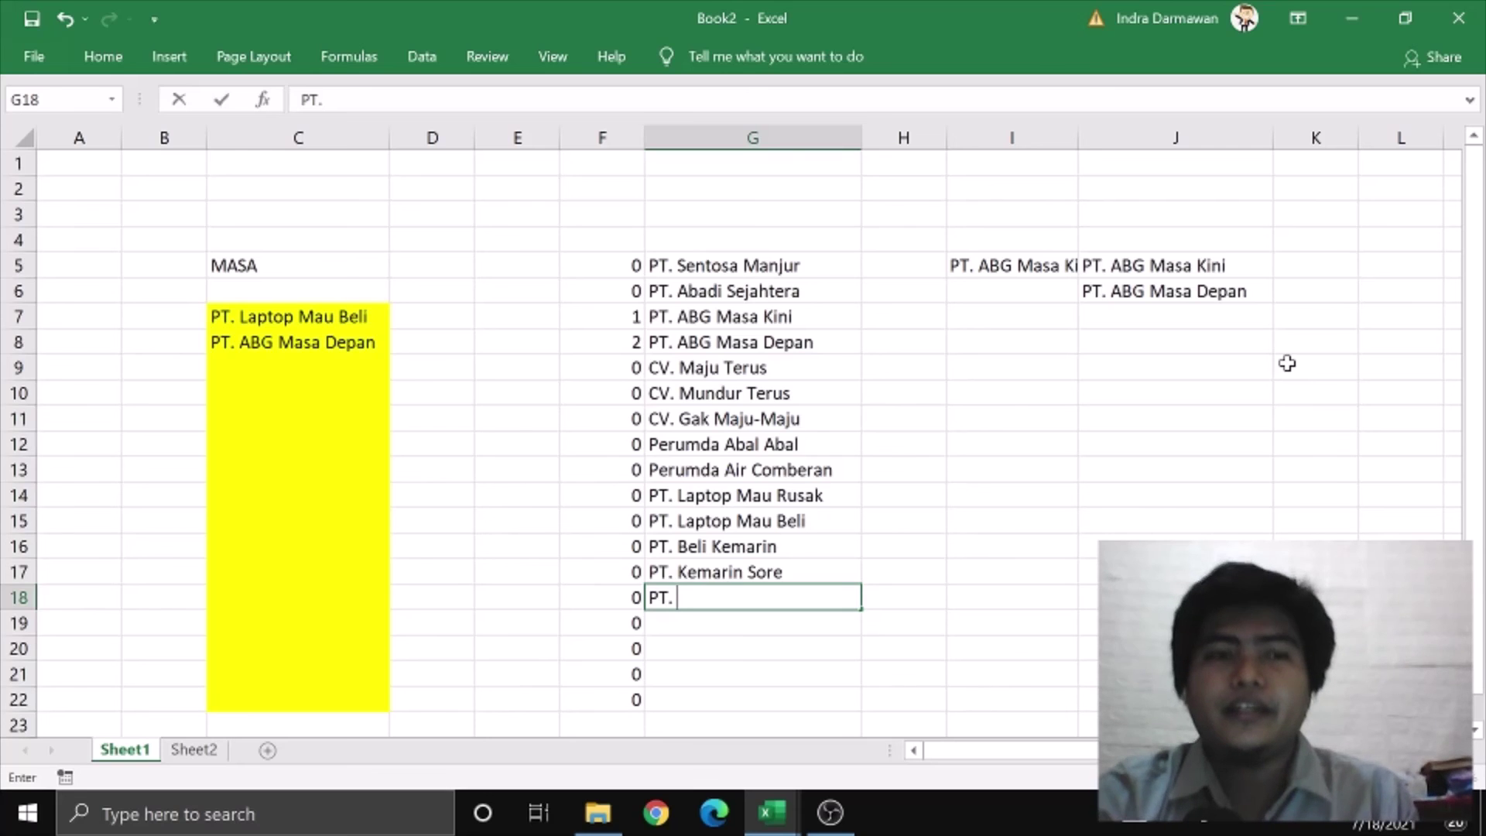
type(". B")
type("aru")
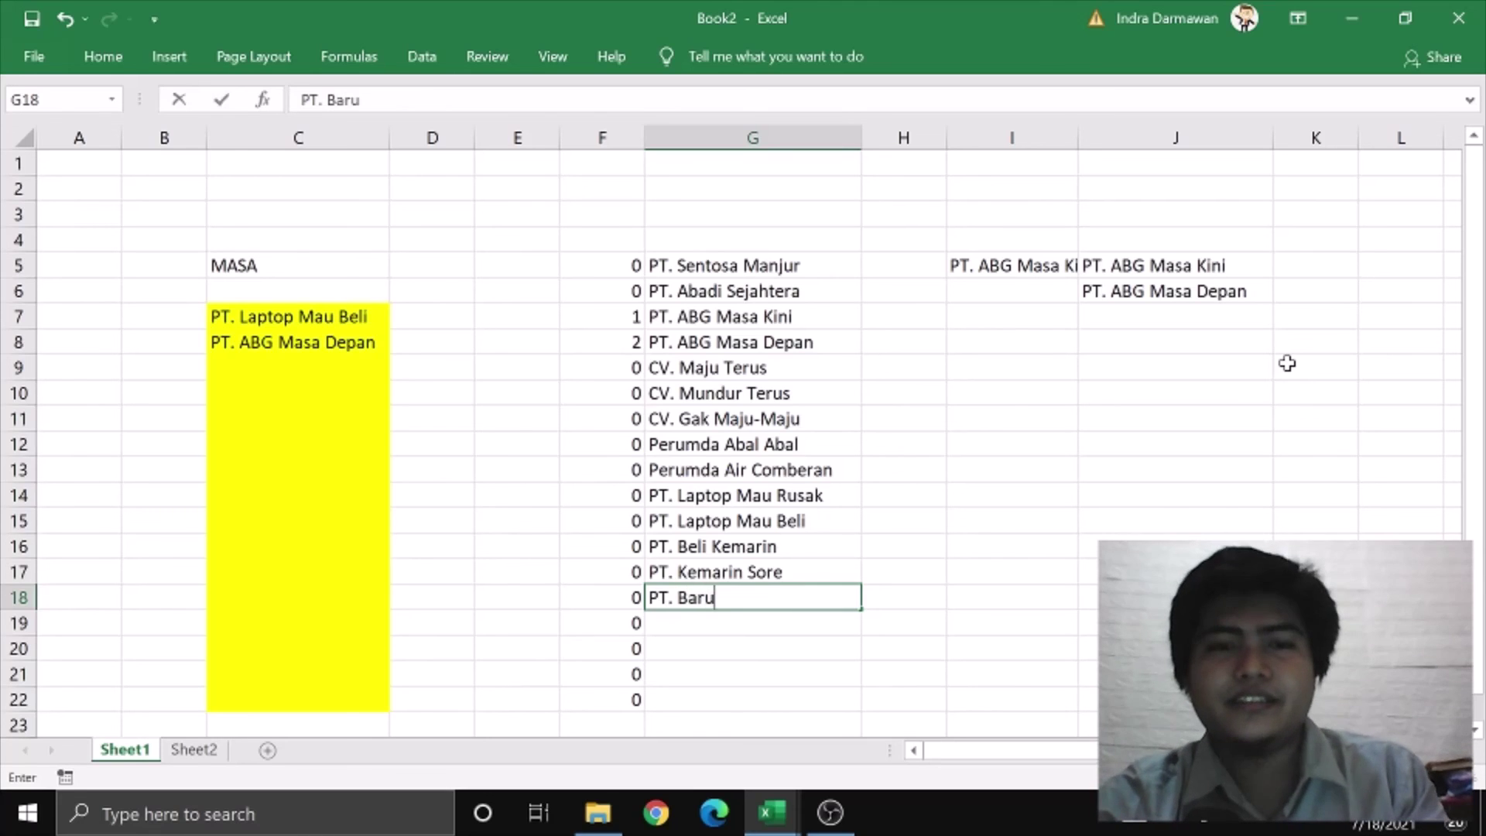
type(" Jadi")
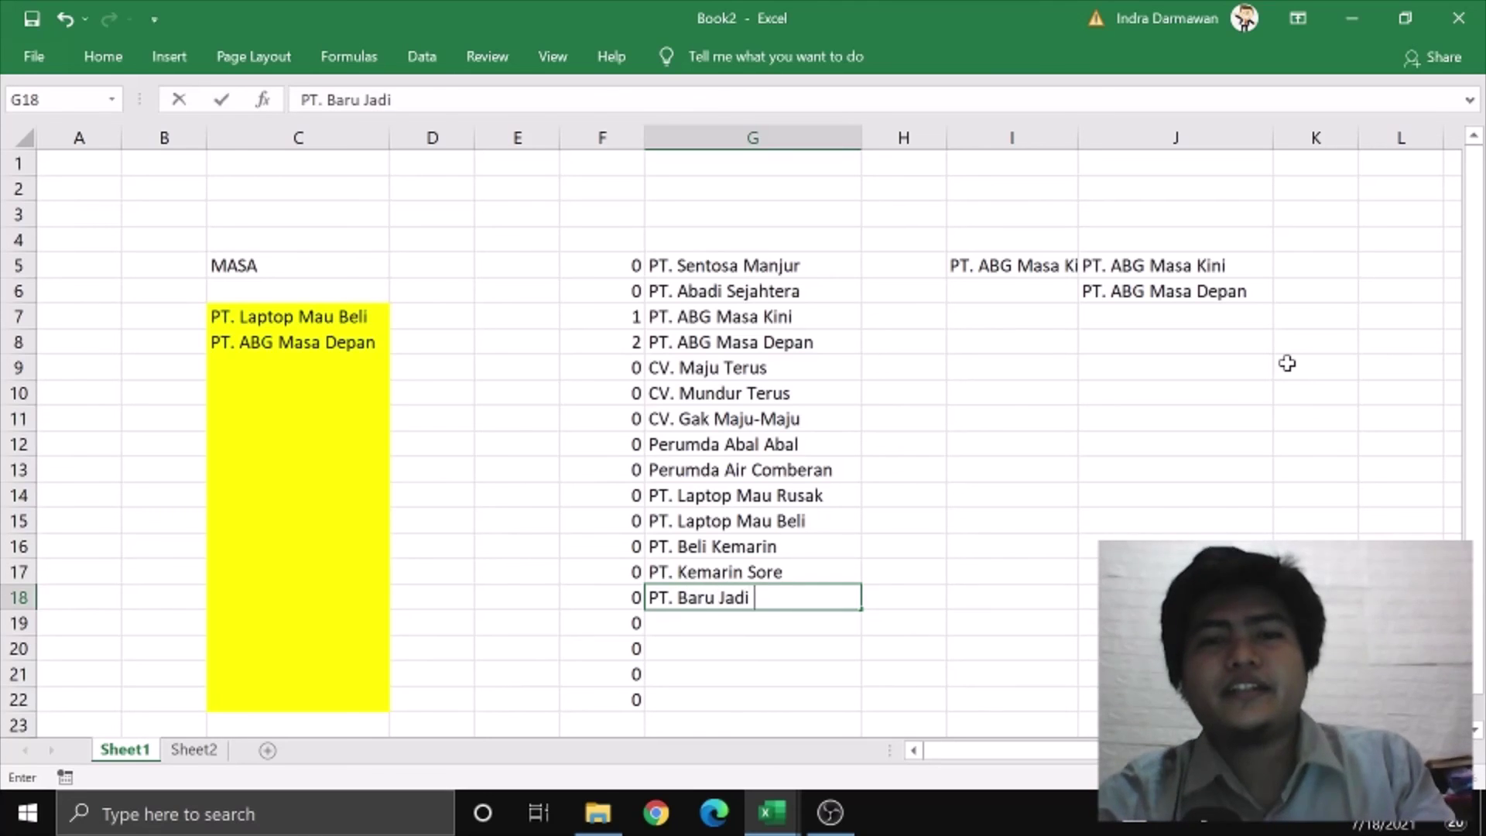
type(" Malam Ini")
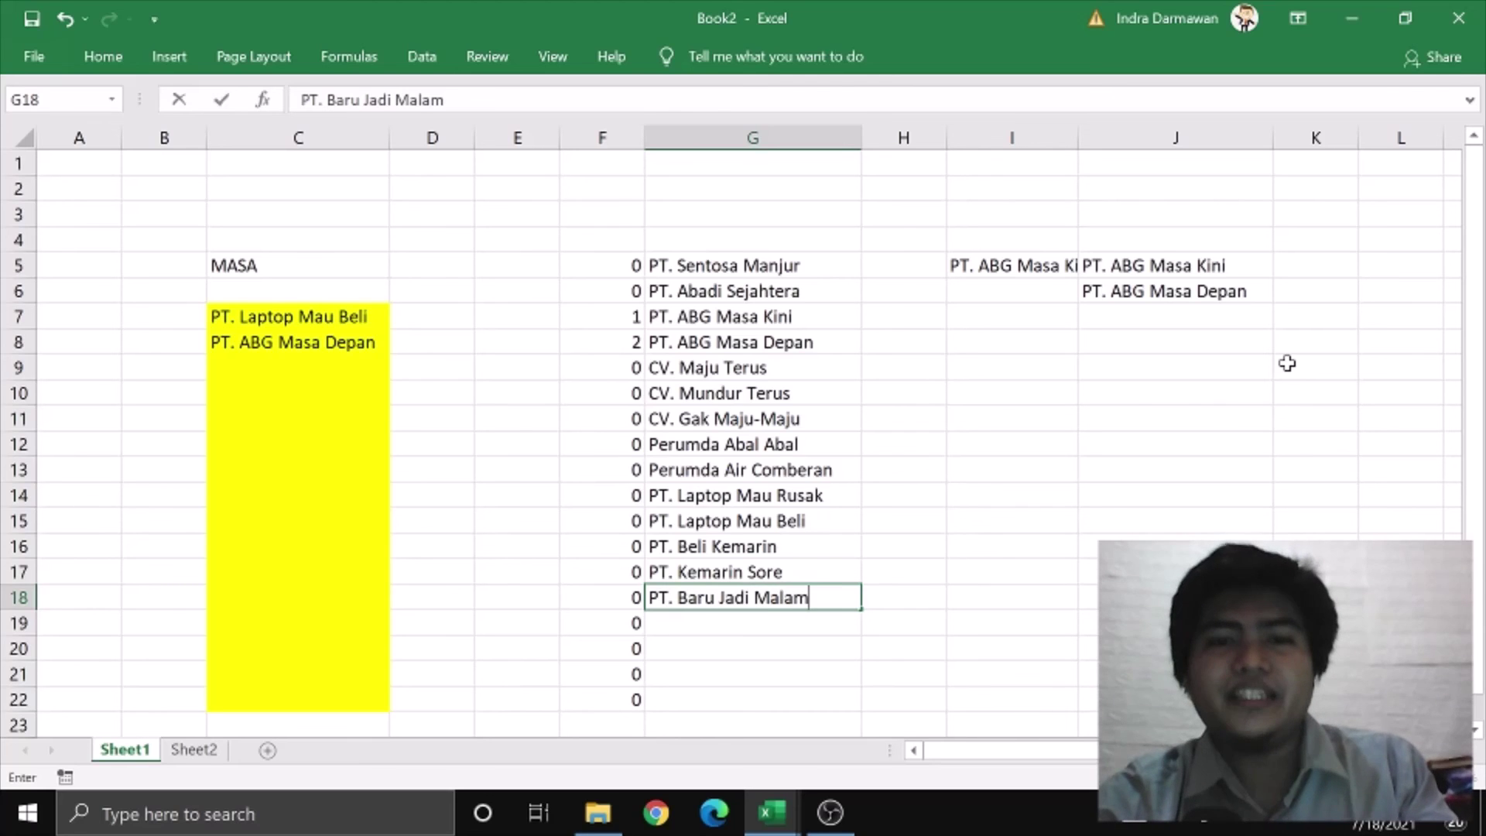
key("Return")
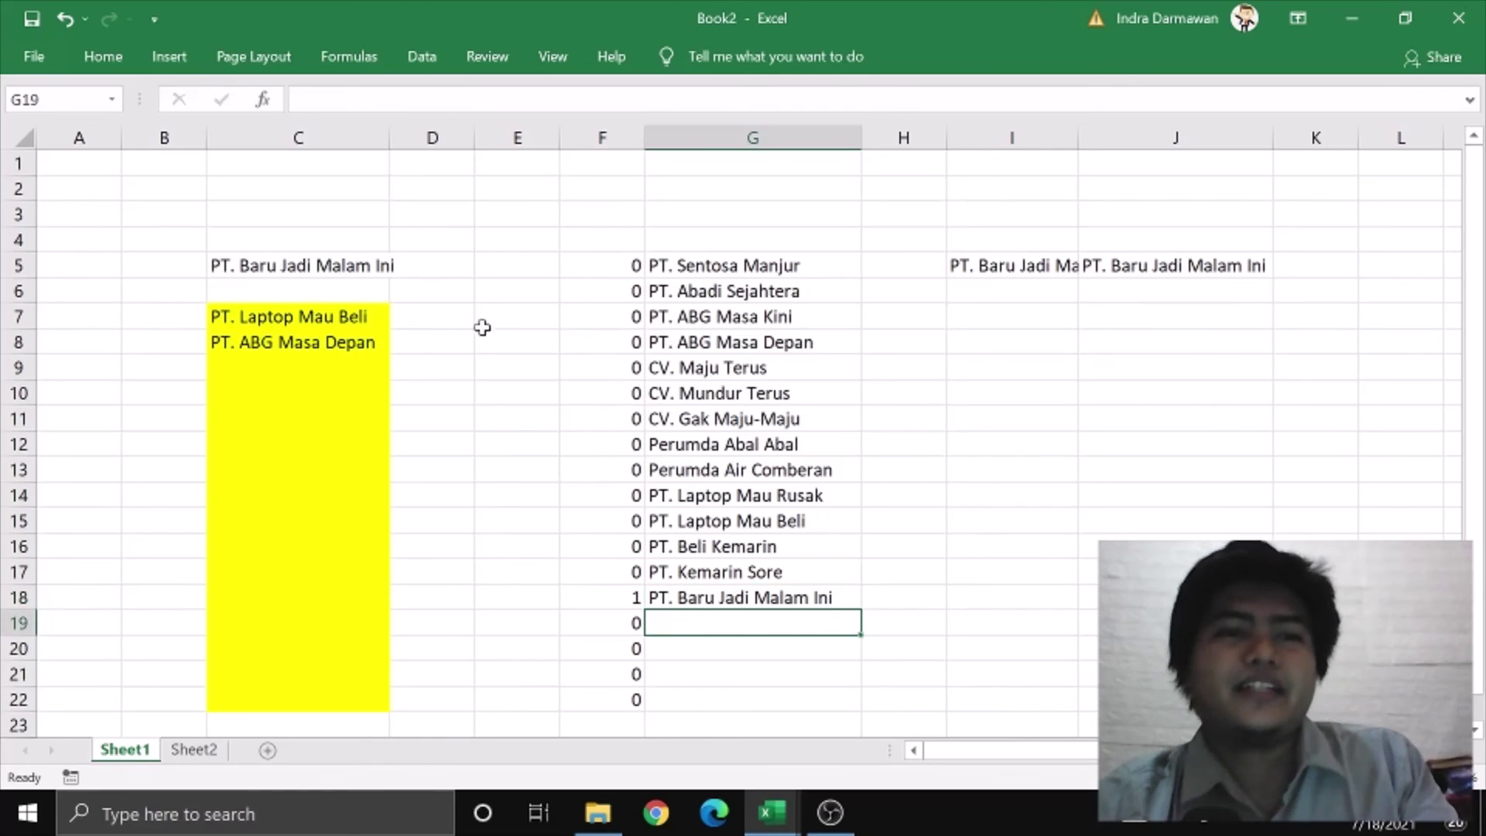
Search the C9 drop-down with the keyword "malam" and choose PT. Baru Jadi Malam Ini
left_click(312, 368)
type("malam")
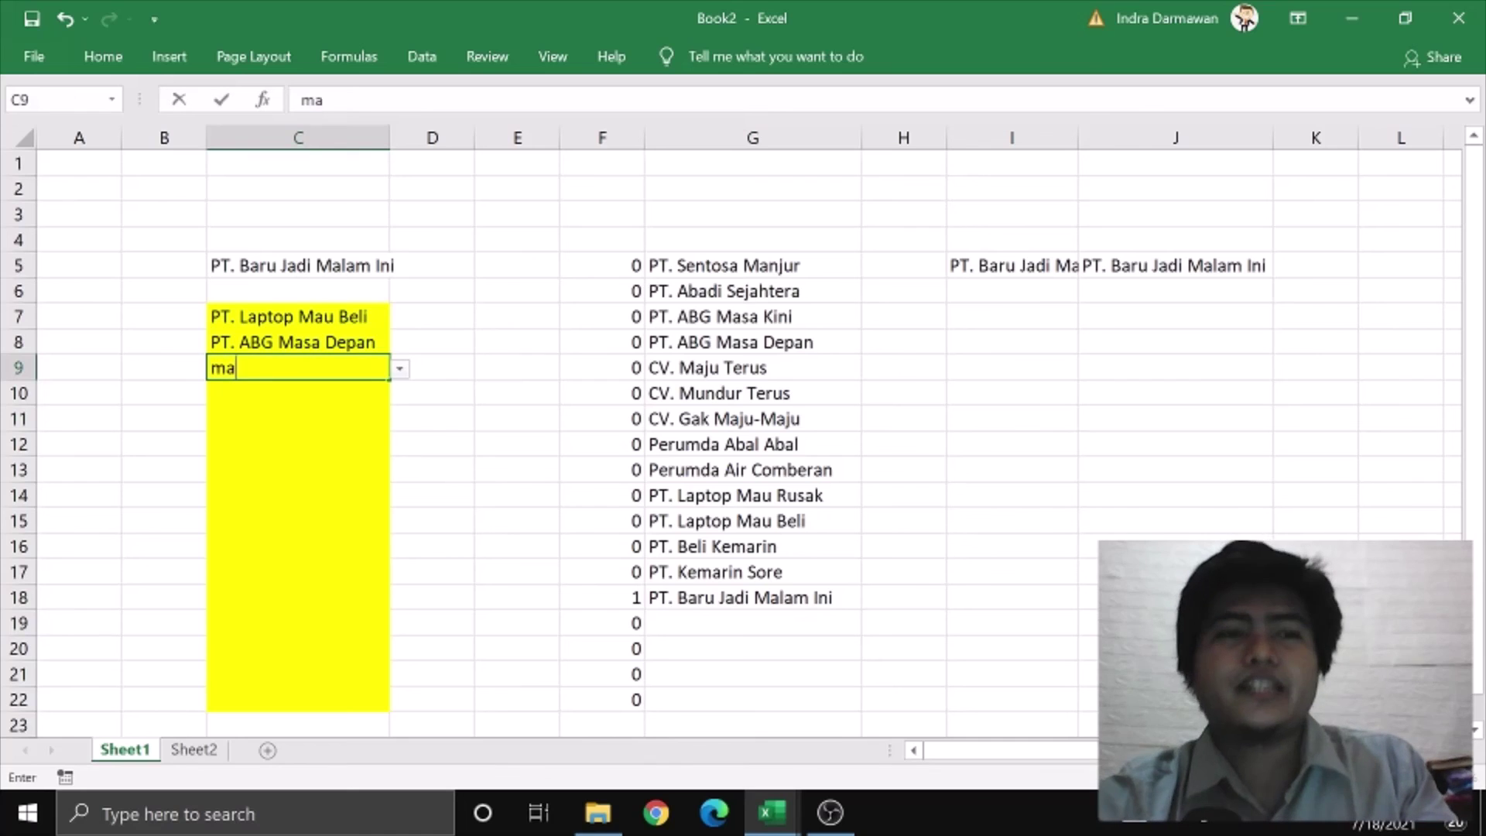
left_click(398, 370)
left_click(376, 389)
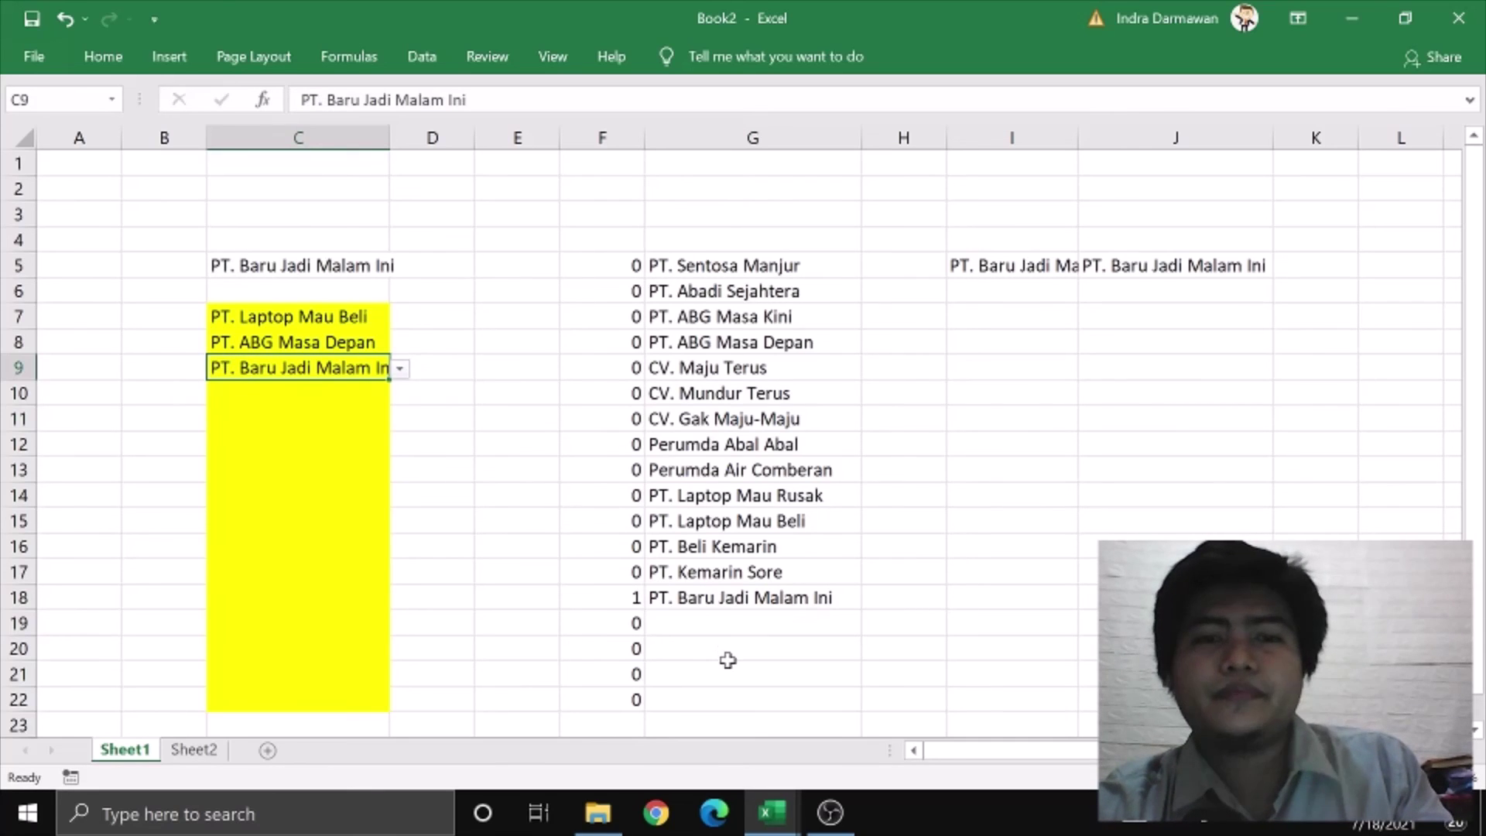
Add "Malam Kemarin" to the company list in G19
left_click(719, 617)
type("M")
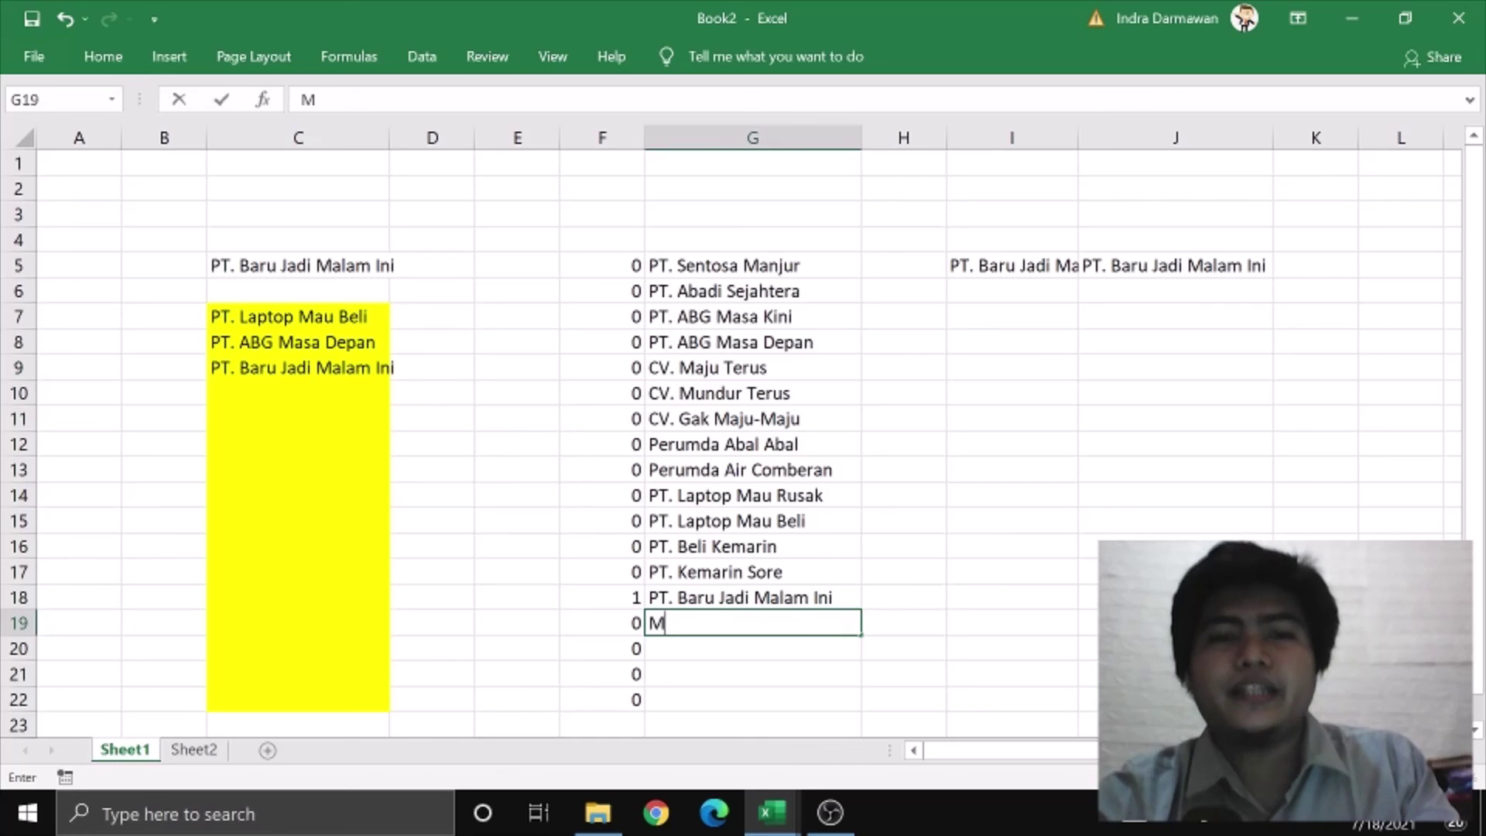
type("alam Kemarin")
key("Return")
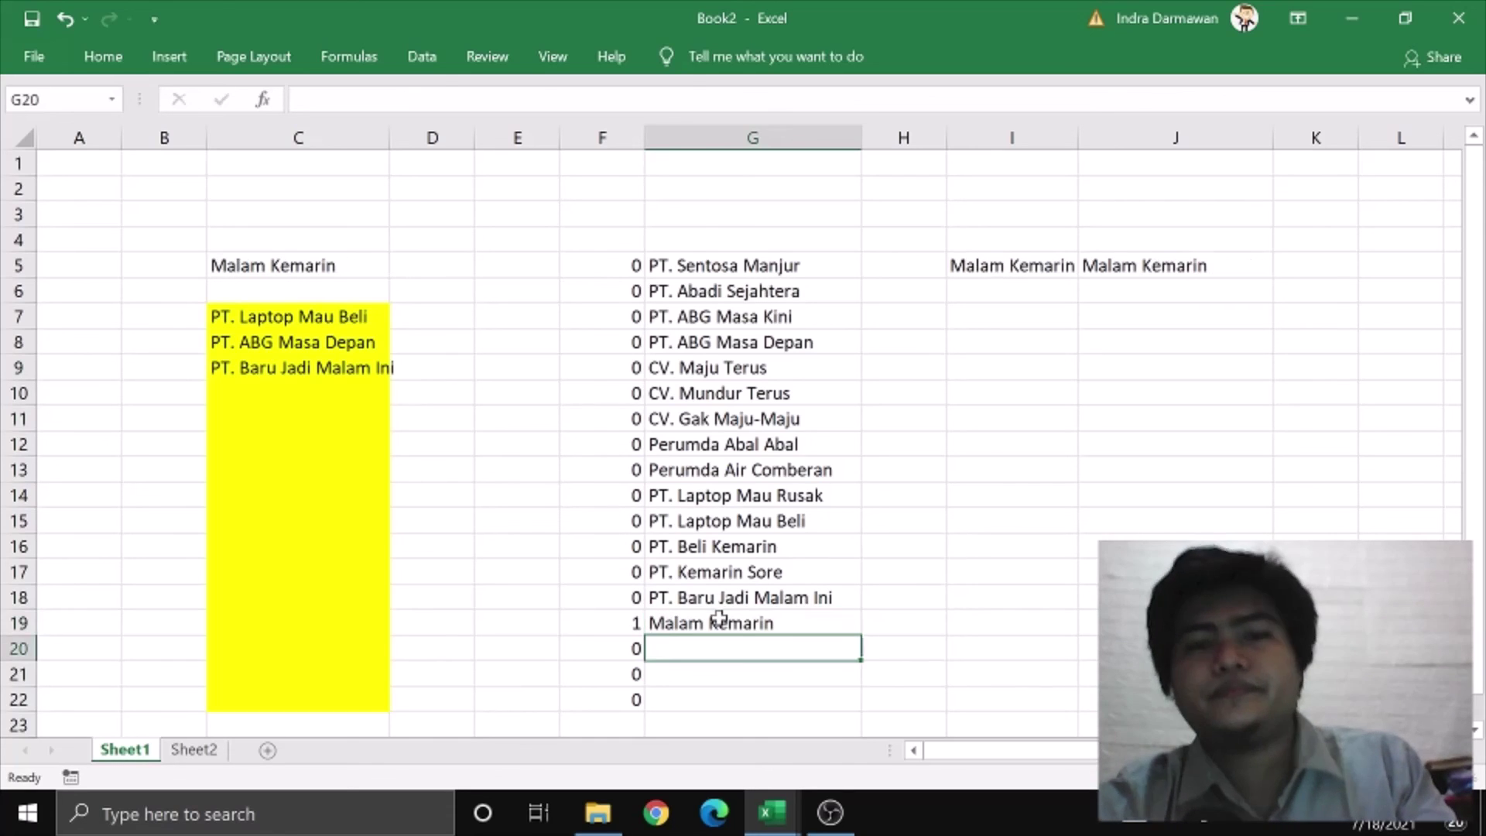
Filter the C10 drop-down by the keyword "malam" and pick Malam Kemarin from the suggestions
left_click(292, 373)
left_click(307, 395)
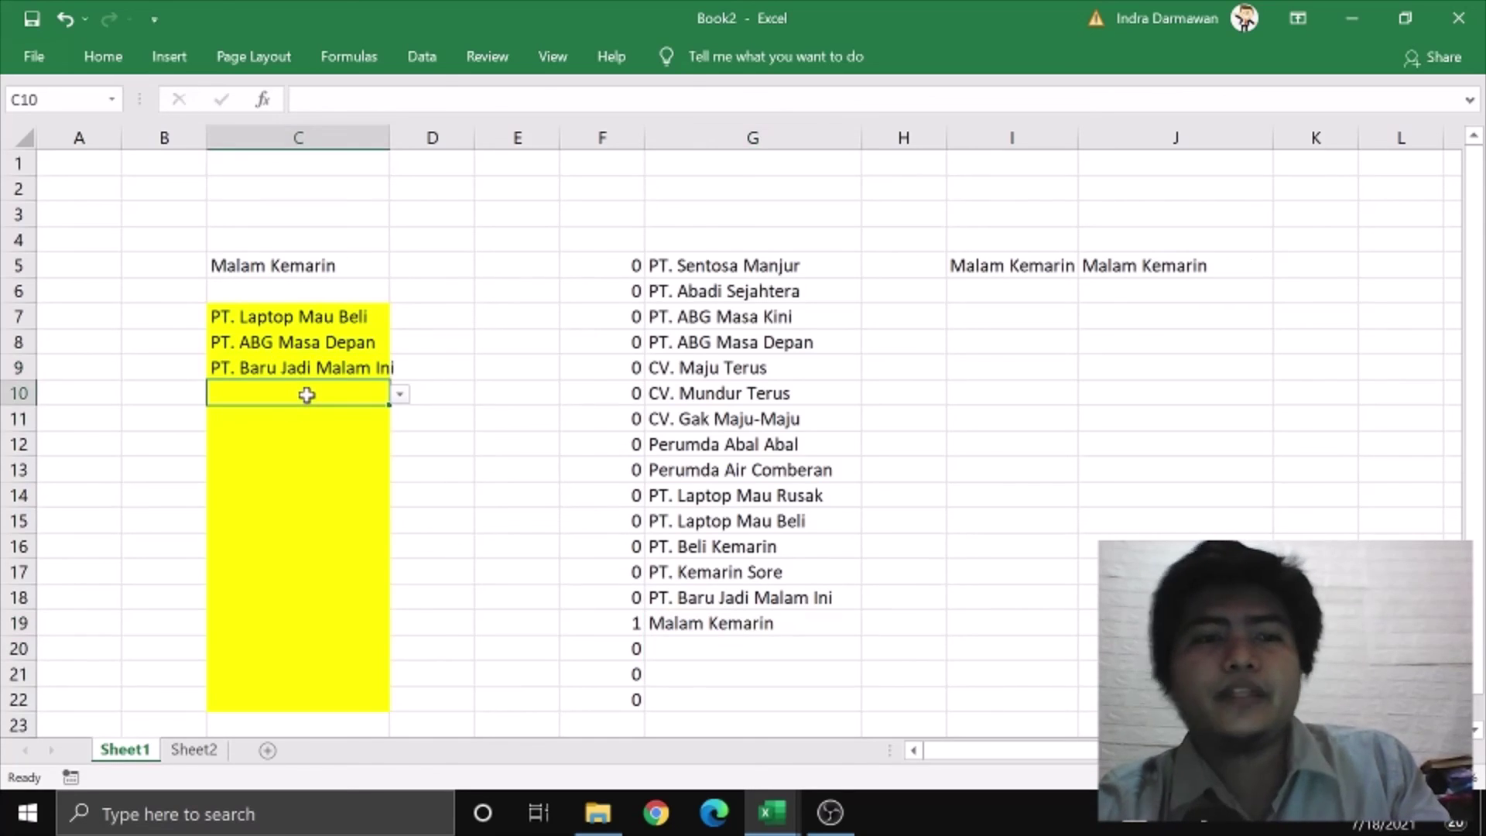
type("malam")
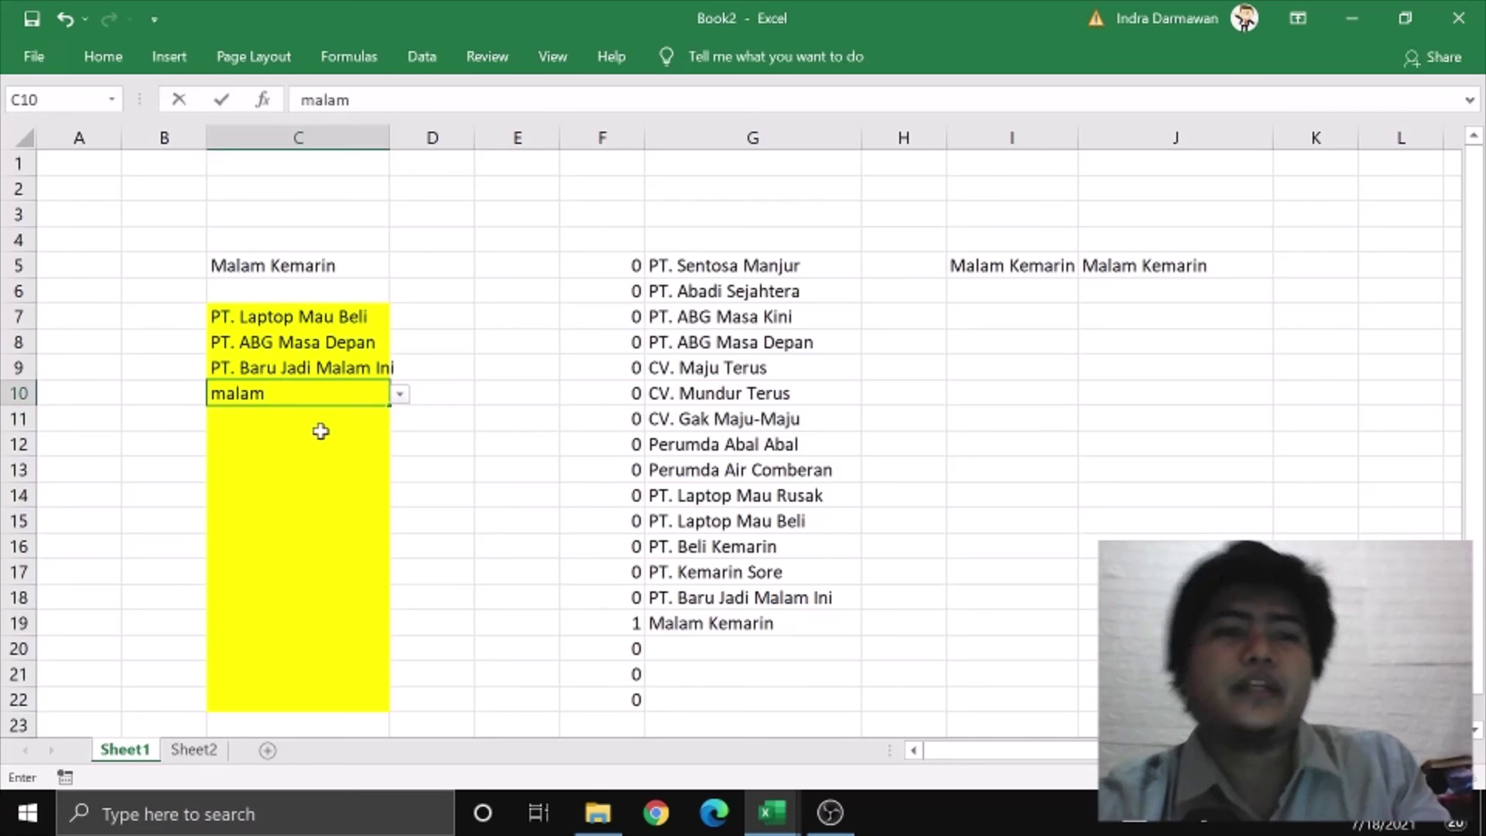
left_click(399, 394)
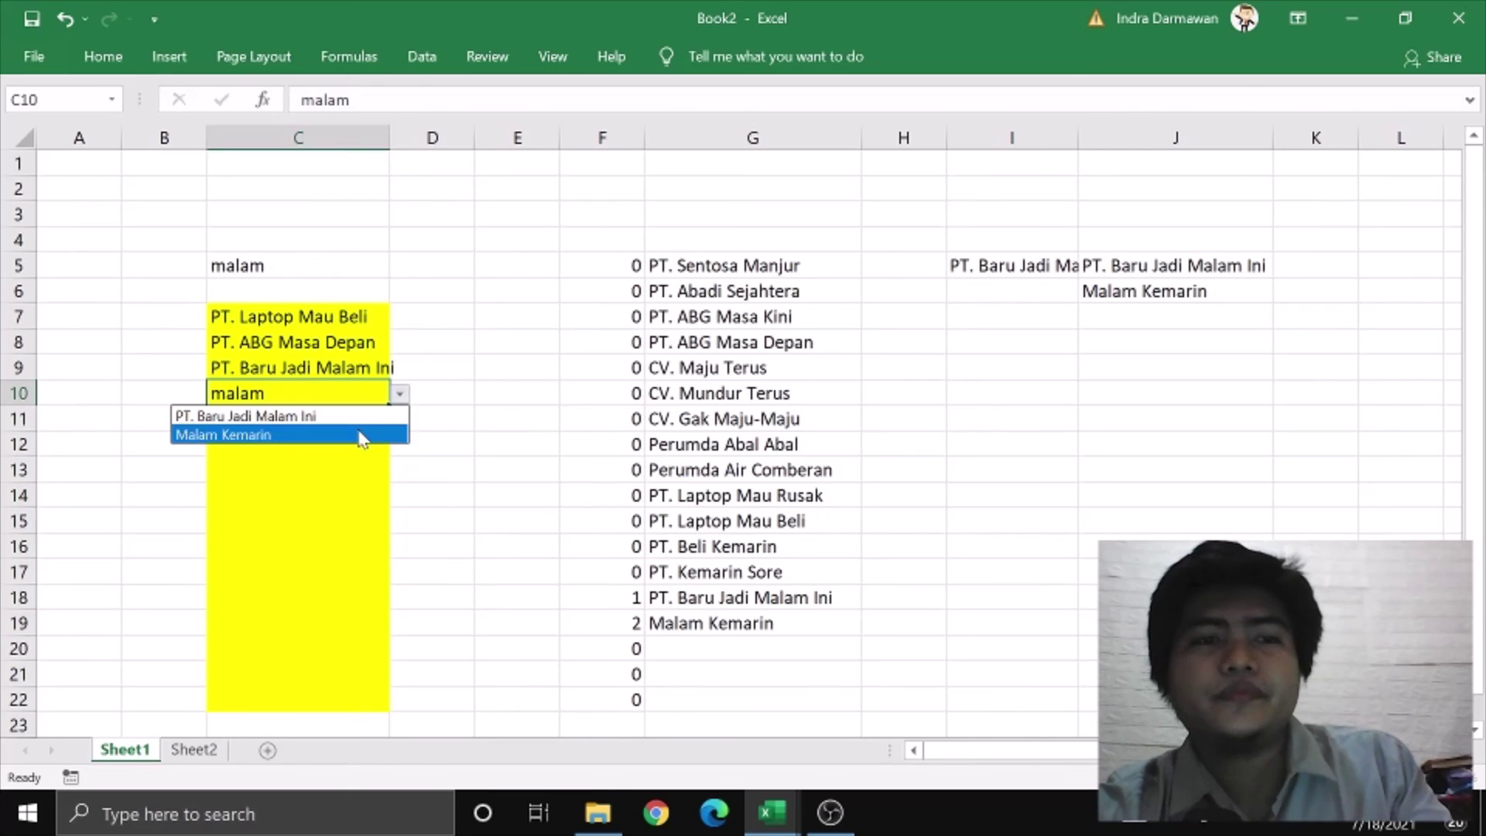
left_click(360, 435)
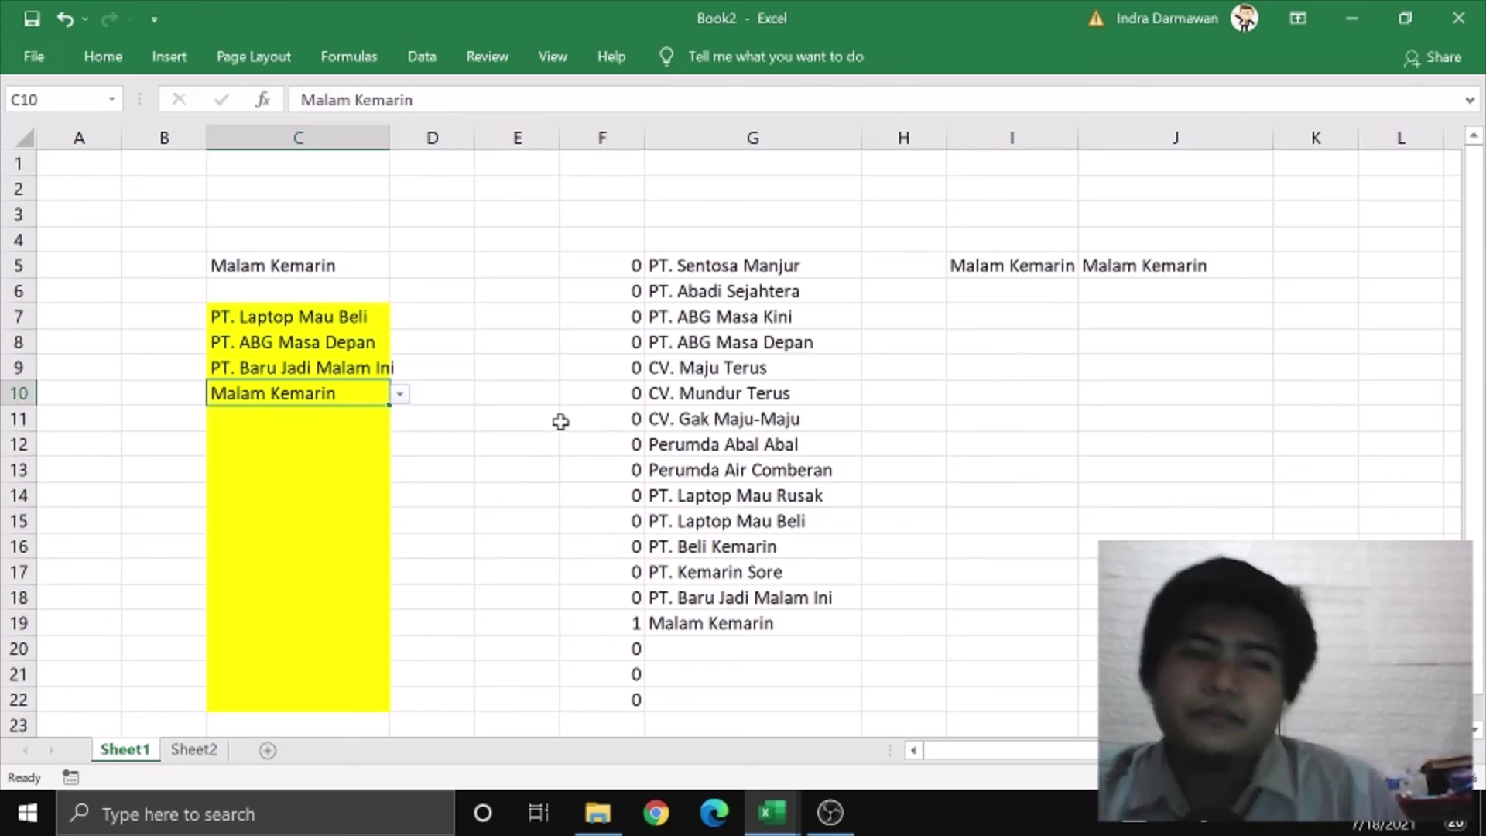